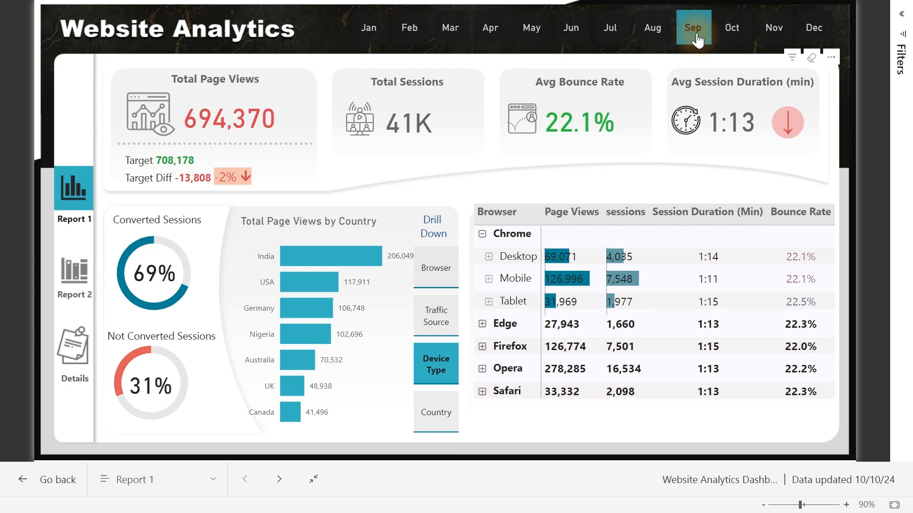
Look through the finished dashboard's Report 2 and Details pages, widening the date range on the monthly page views chart.
click(87, 280)
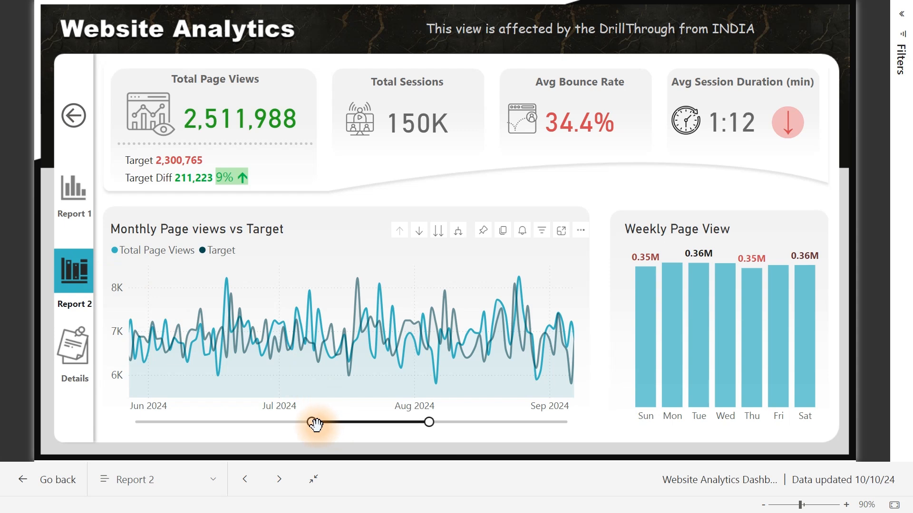
drag(312, 422, 249, 422)
click(79, 357)
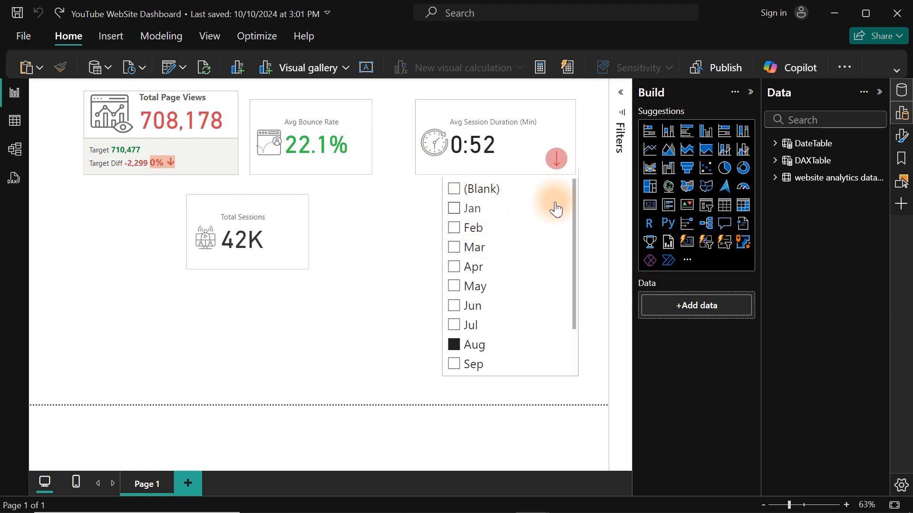
Delete the Month slicer and move the Total Sessions card up between the Avg Bounce Rate and Avg Session Duration cards.
click(573, 248)
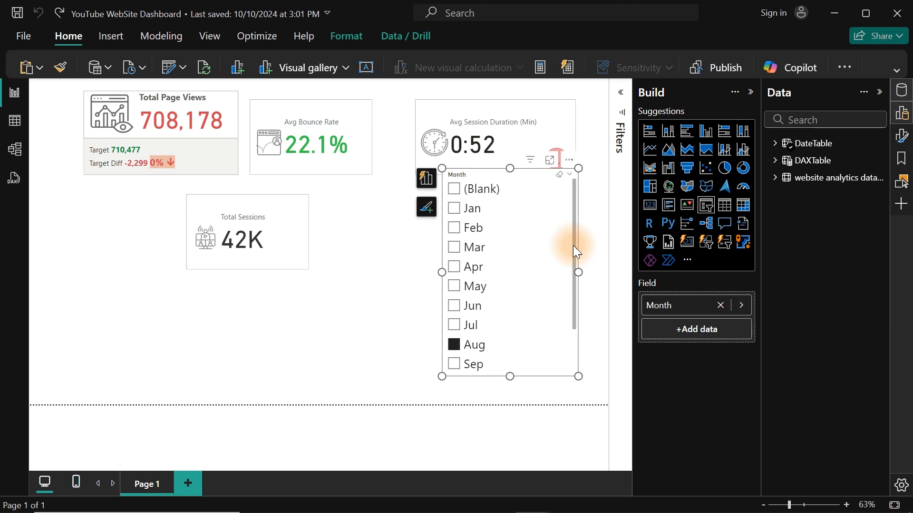
key(Delete)
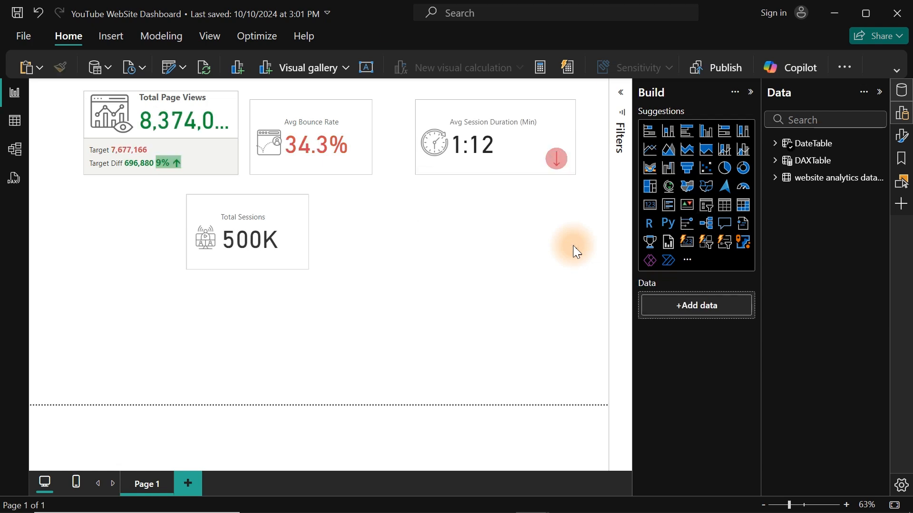
click(272, 221)
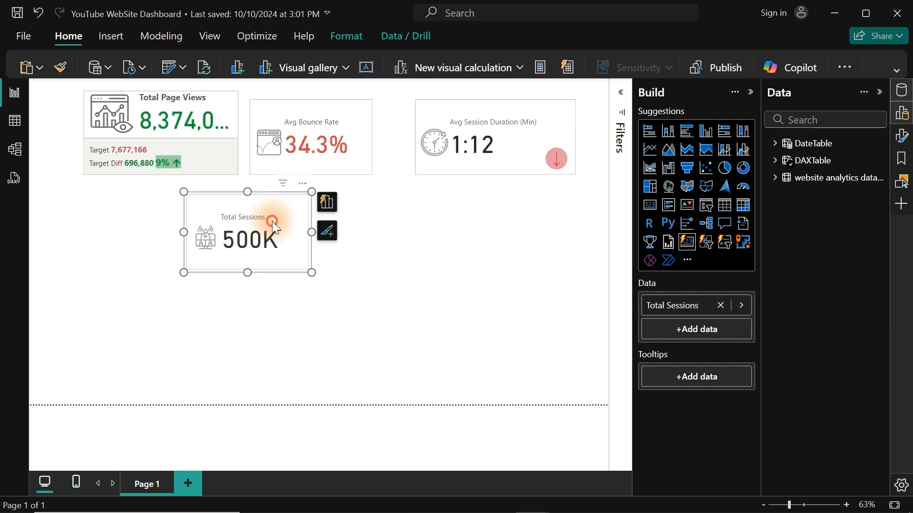
drag(272, 221, 419, 121)
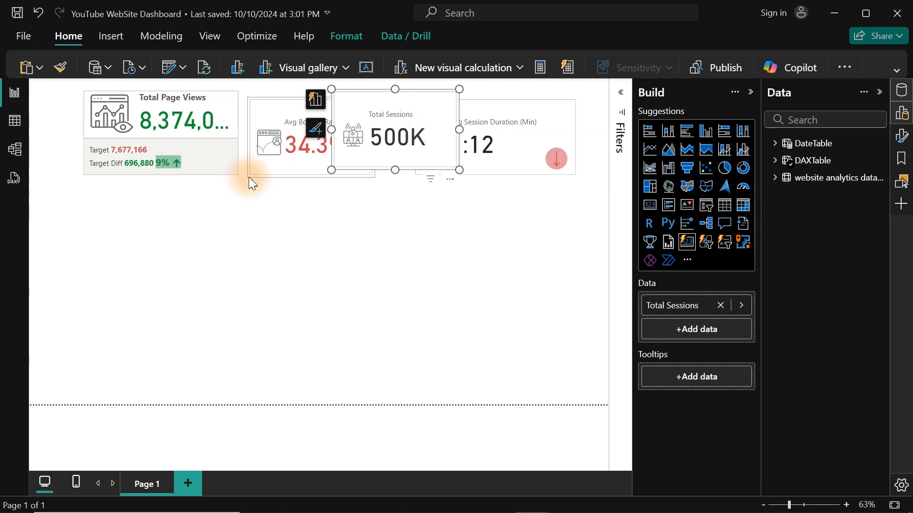
Inspect the Traffic Source and Device Type columns of the website analytics dataset in table view, and return to the report.
click(22, 127)
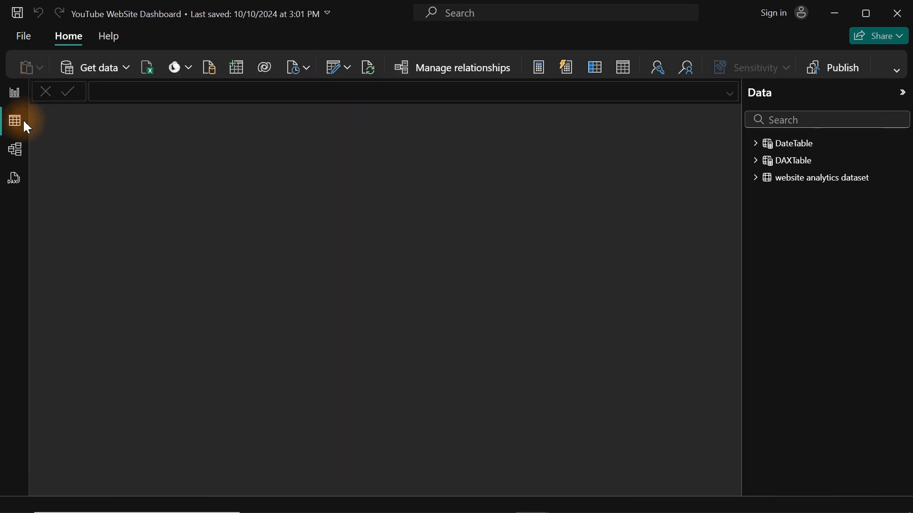
click(802, 183)
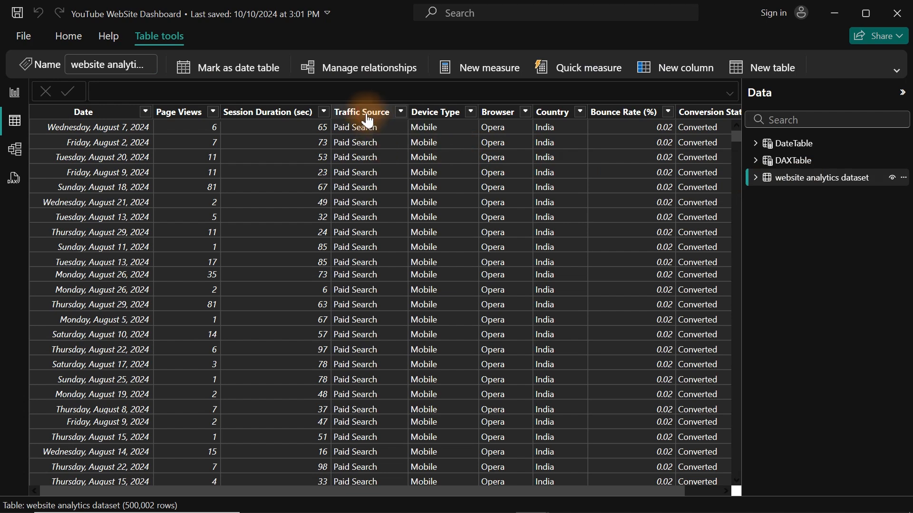
click(367, 114)
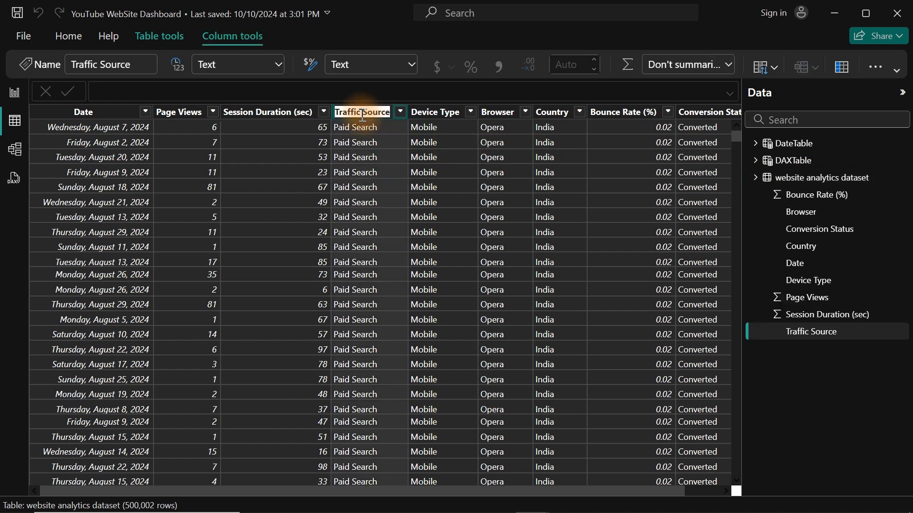
click(436, 118)
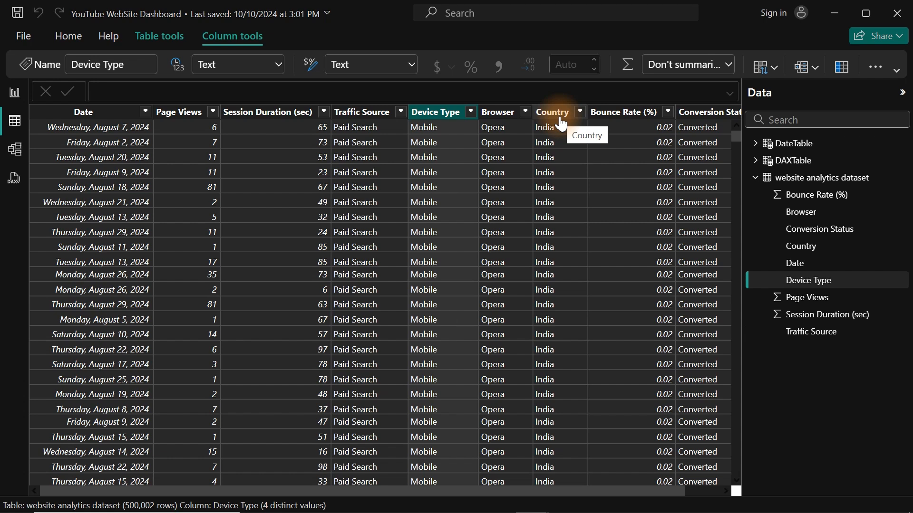
click(15, 96)
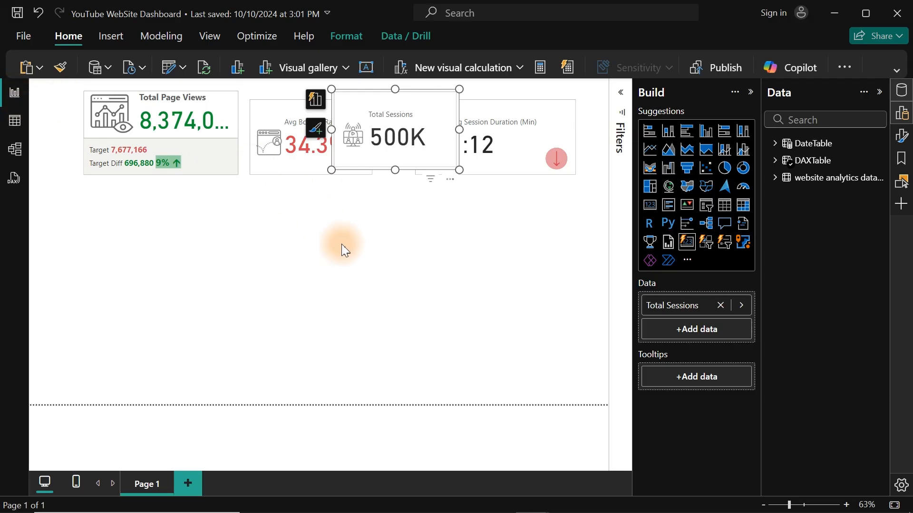
Add a new visual to the empty canvas area and make it a clustered bar chart.
click(267, 244)
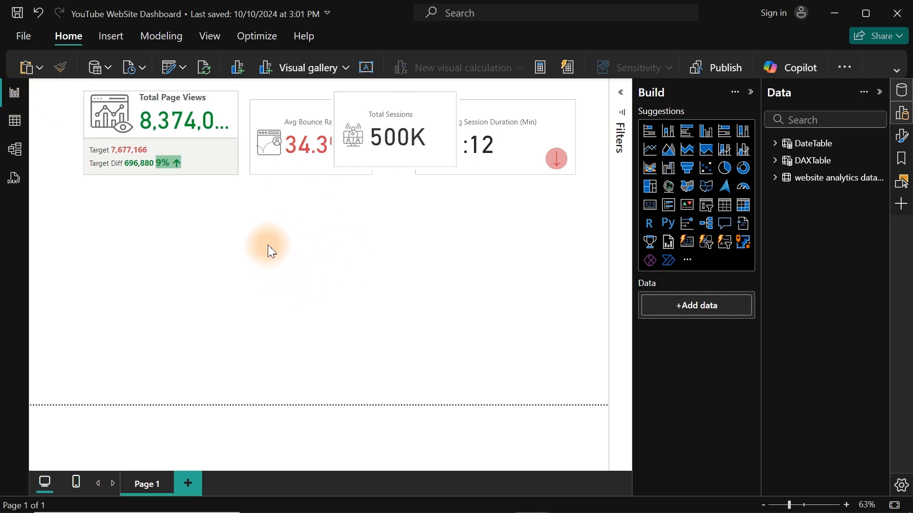
right_click(267, 244)
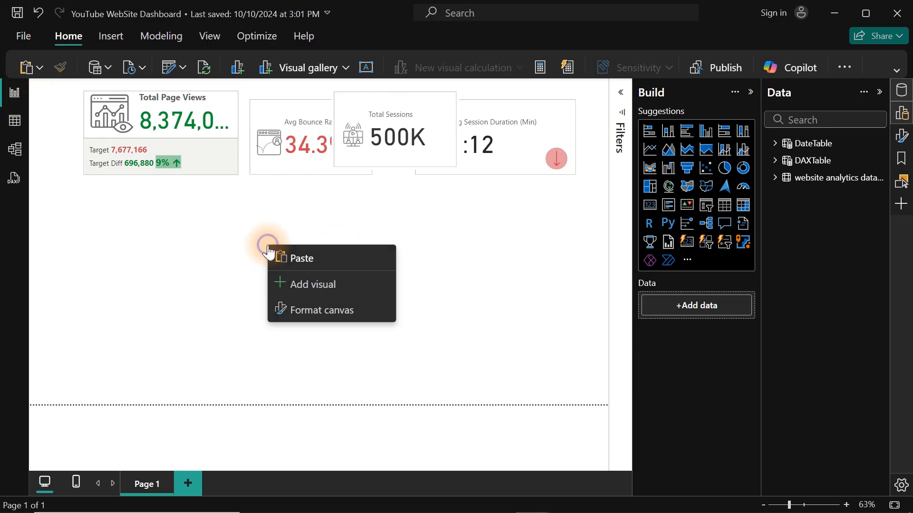
click(322, 285)
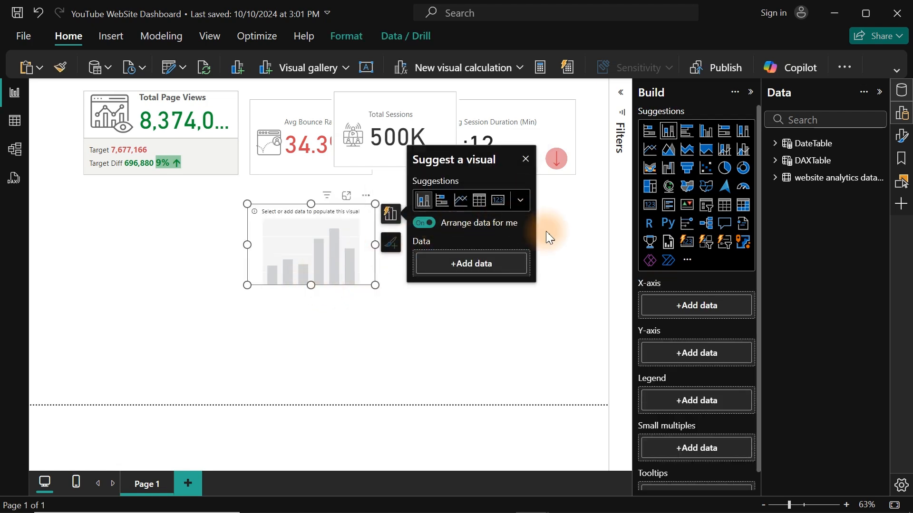
click(520, 200)
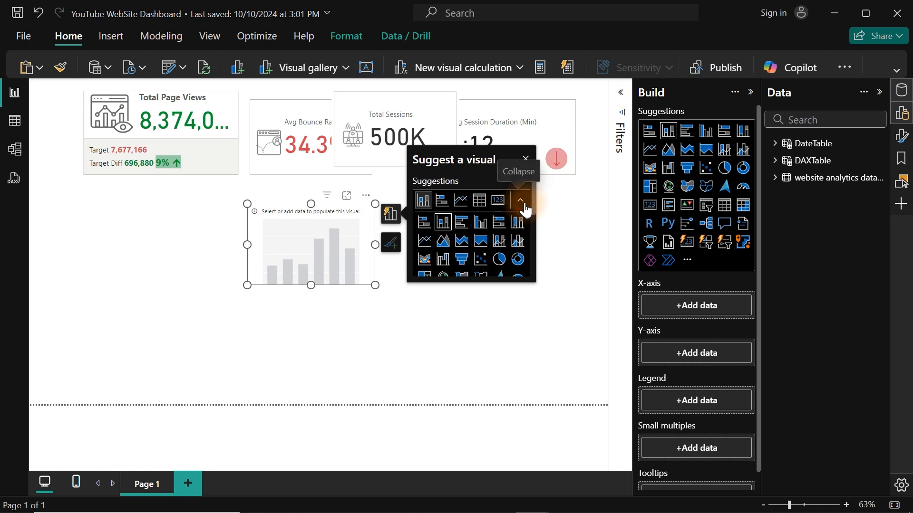
click(461, 221)
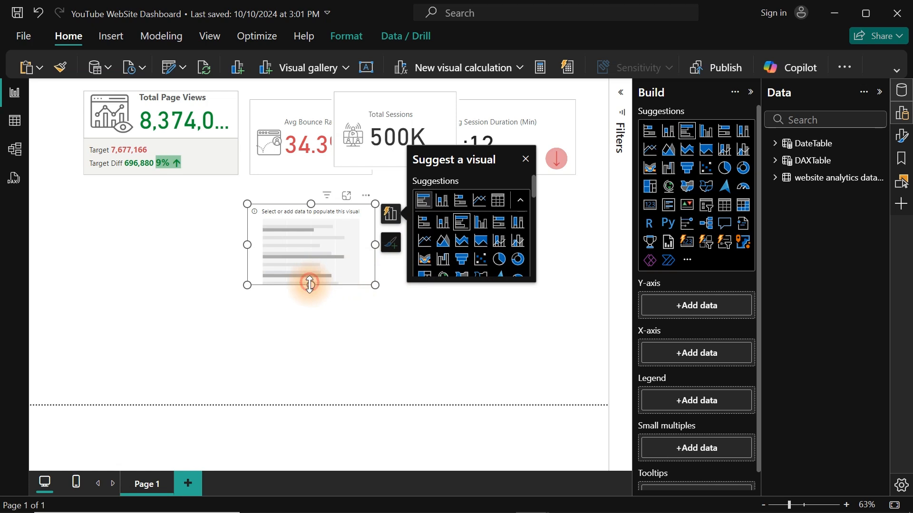
Enlarge the empty bar chart by extending it down to the page edge and outward from its upper-right corner.
drag(310, 284, 302, 392)
click(381, 217)
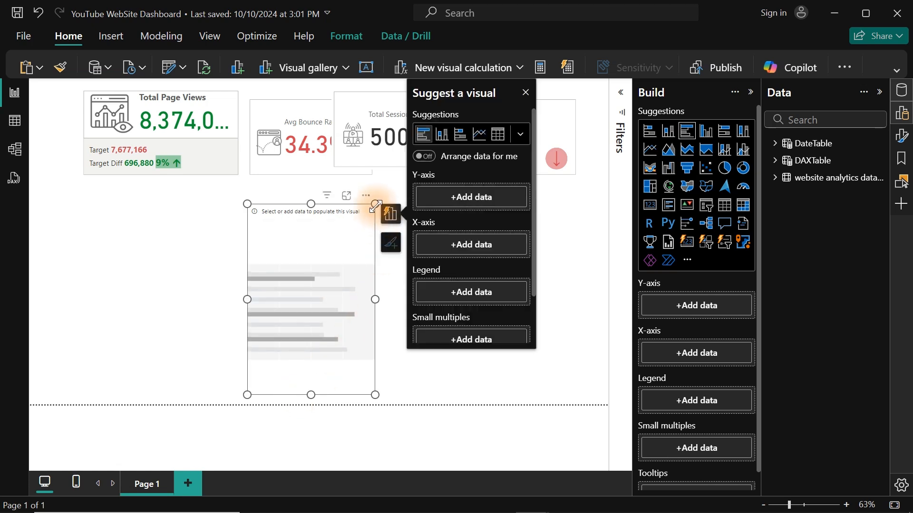
drag(376, 204, 447, 124)
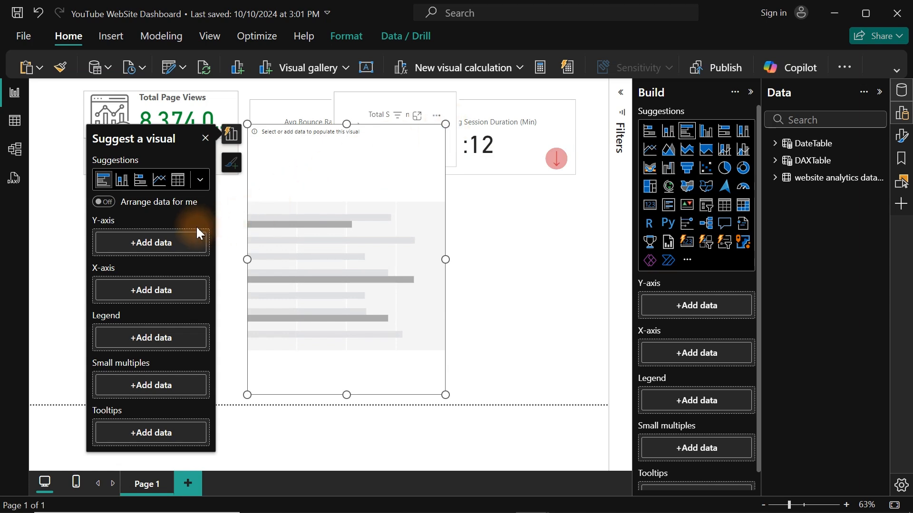
Add Country, Device Type, Browser and Traffic Source from the website analytics dataset to the bar chart's Y-axis.
click(162, 245)
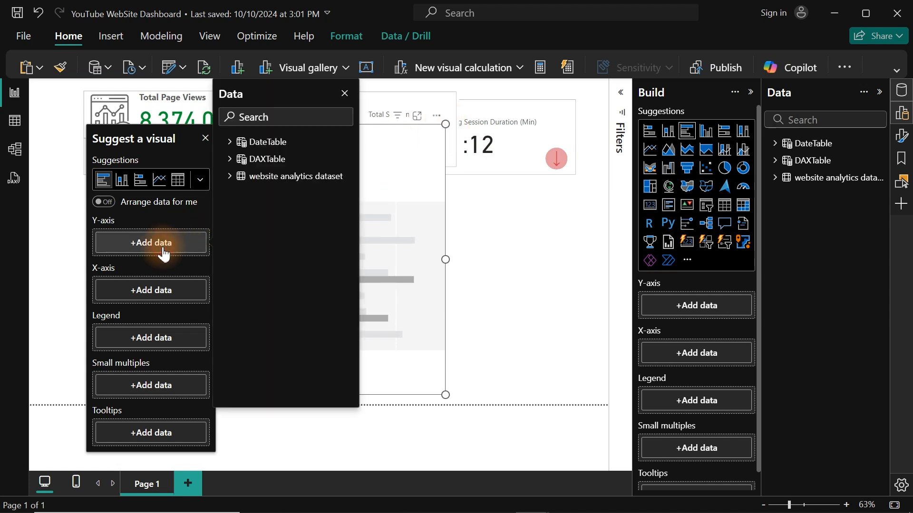
click(228, 176)
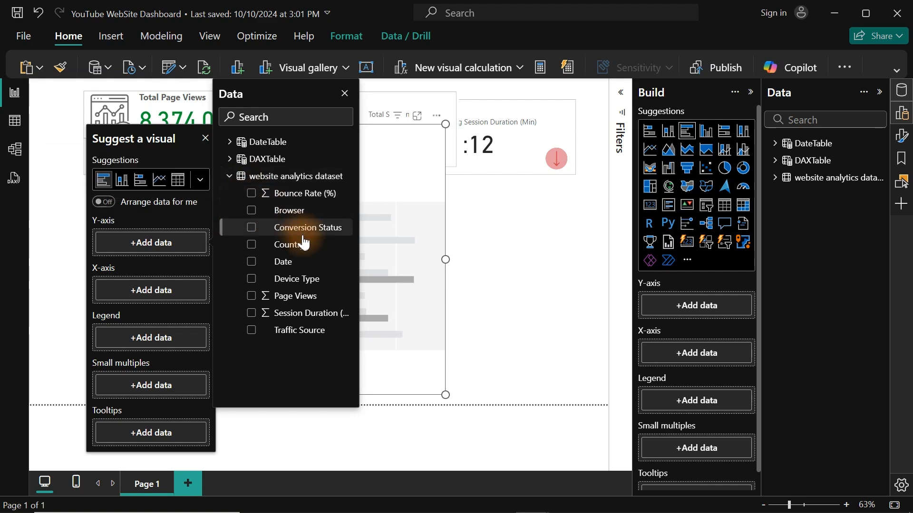
click(252, 245)
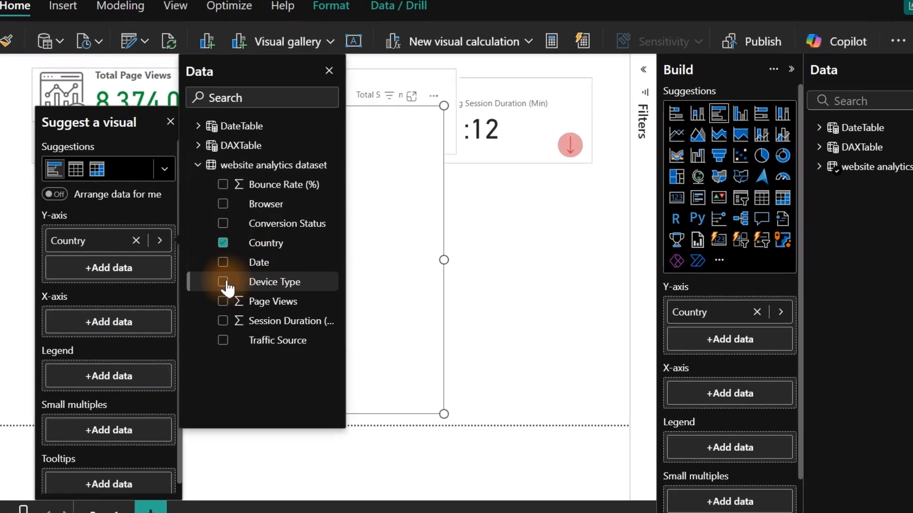
click(223, 282)
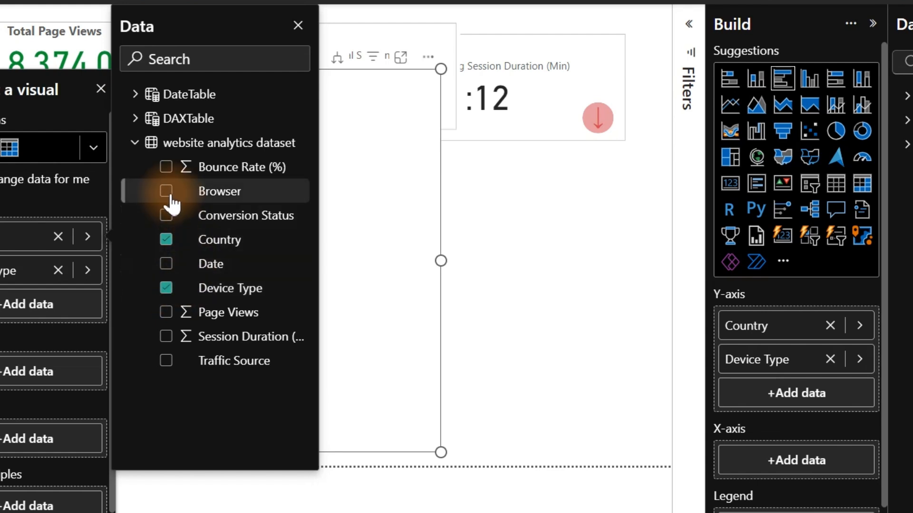
click(166, 192)
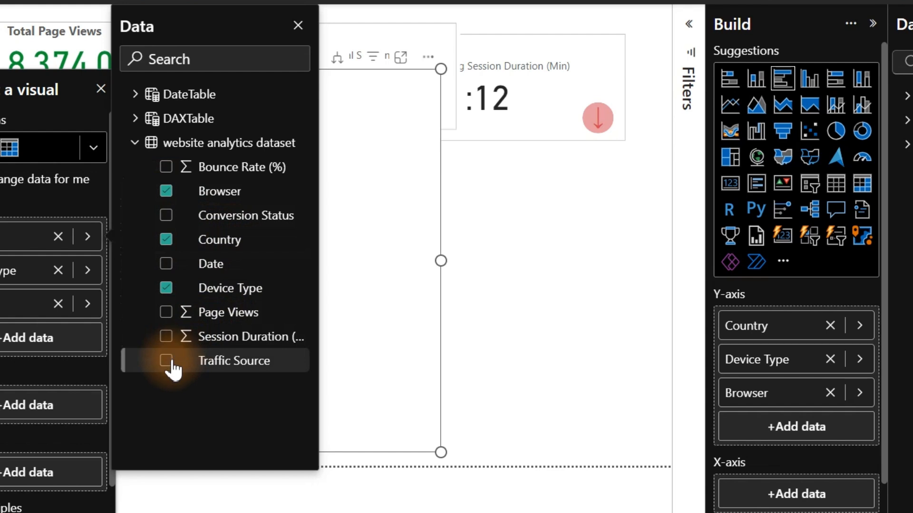
click(170, 363)
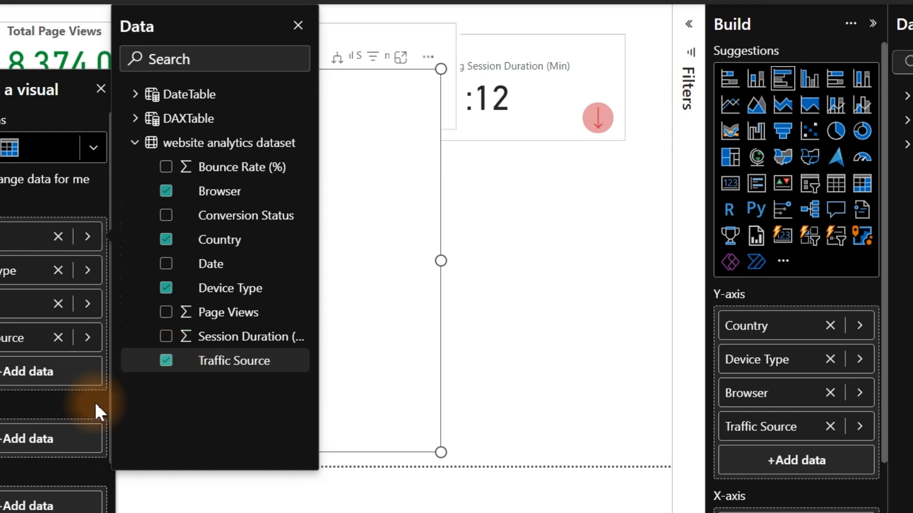
Add the Total Page Views measure to the chart's X-axis and move the chart slightly down.
click(17, 439)
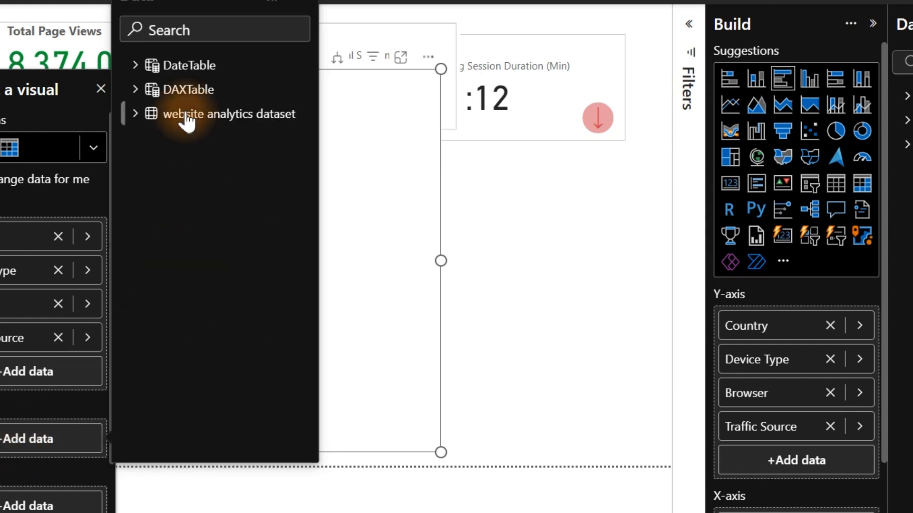
text(pa)
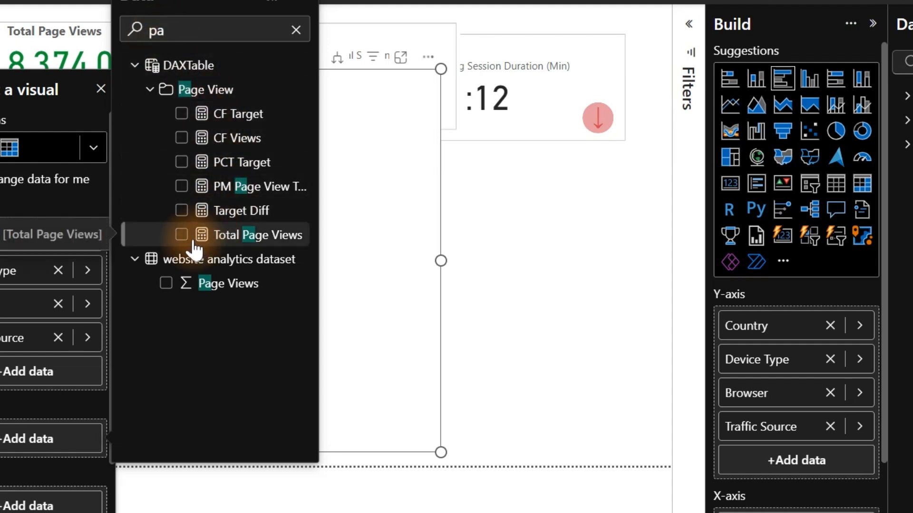
click(193, 241)
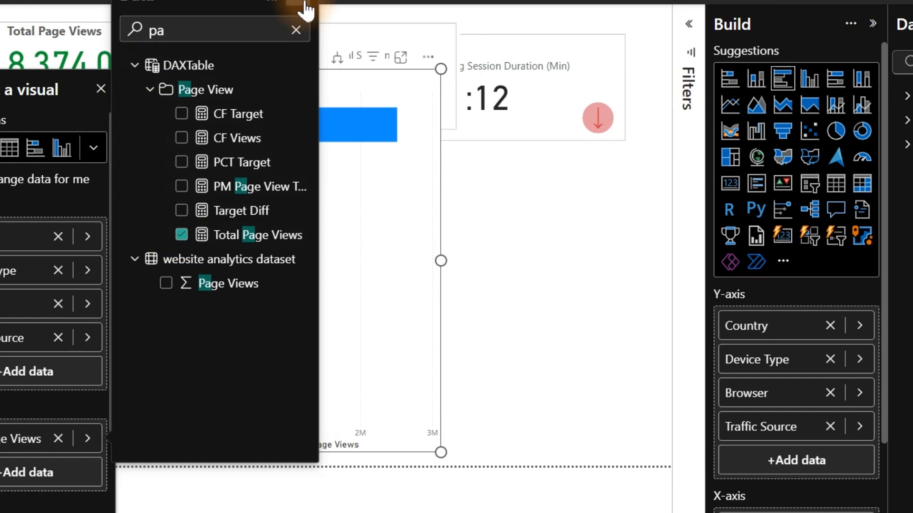
click(305, 10)
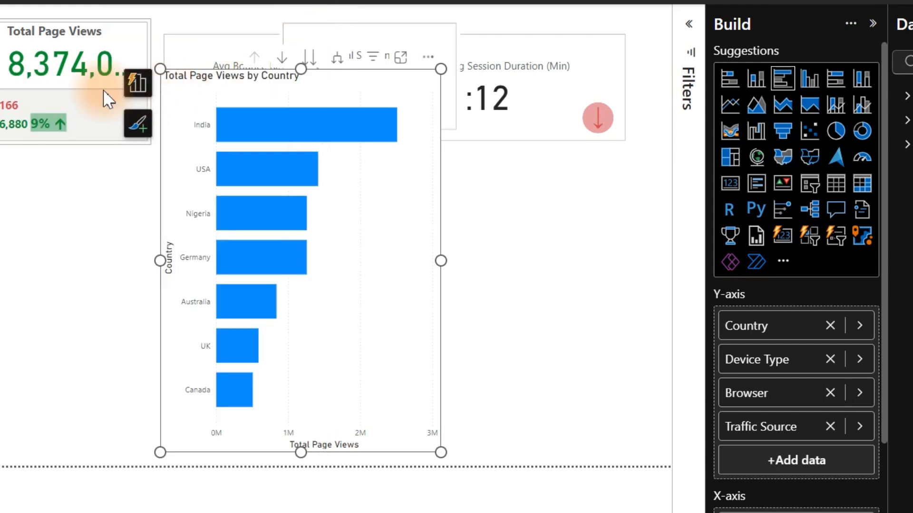
drag(414, 101, 410, 149)
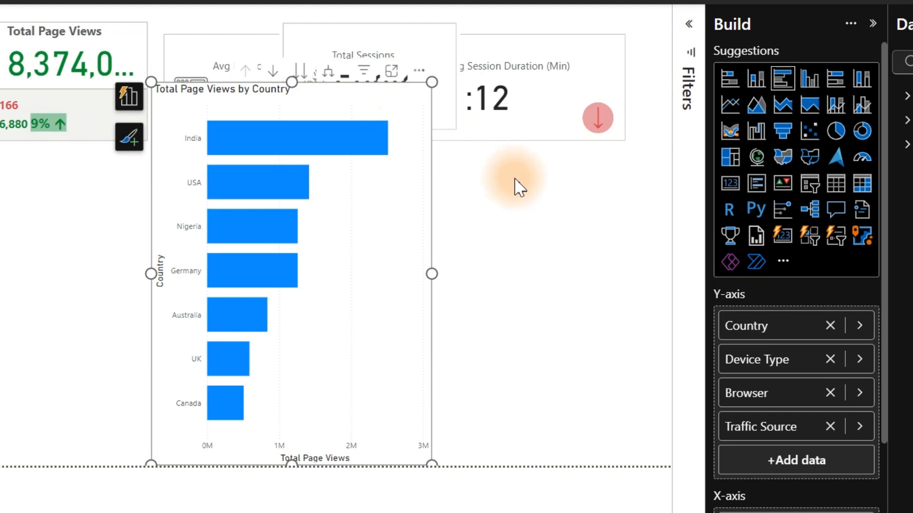
Test the chart's drill mode, go down the hierarchy level by level to Traffic Source, and drill up to Browser.
click(273, 72)
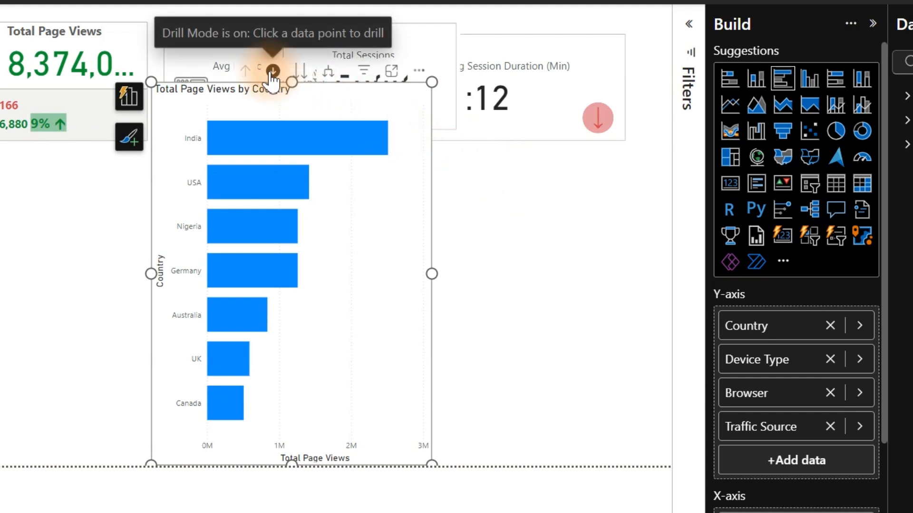
click(273, 71)
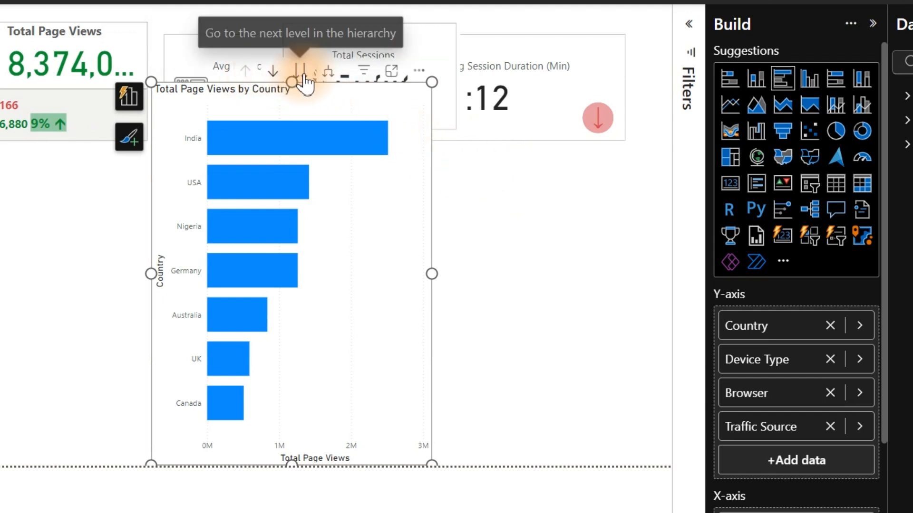
click(301, 74)
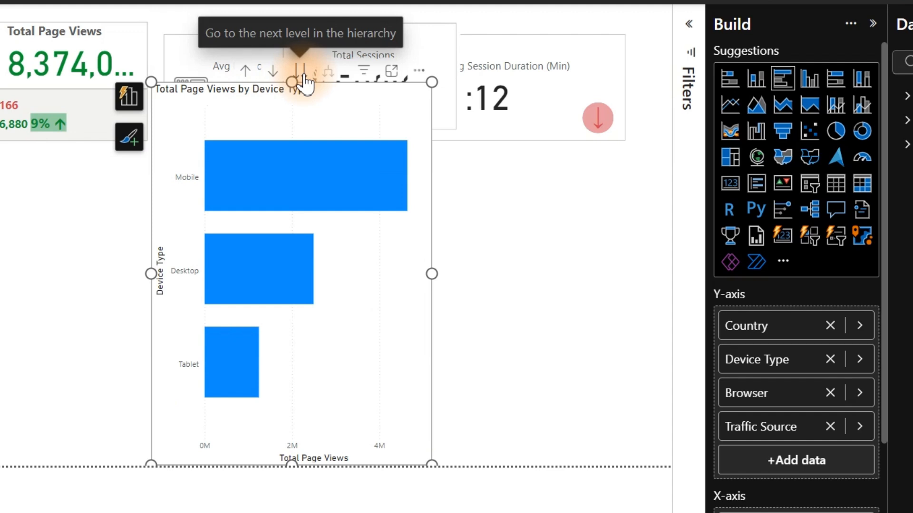
click(302, 74)
click(302, 75)
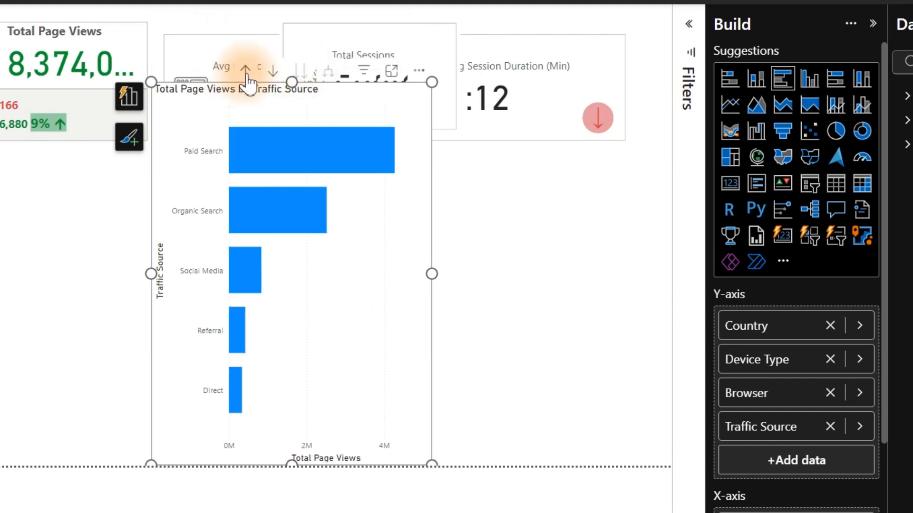
click(245, 72)
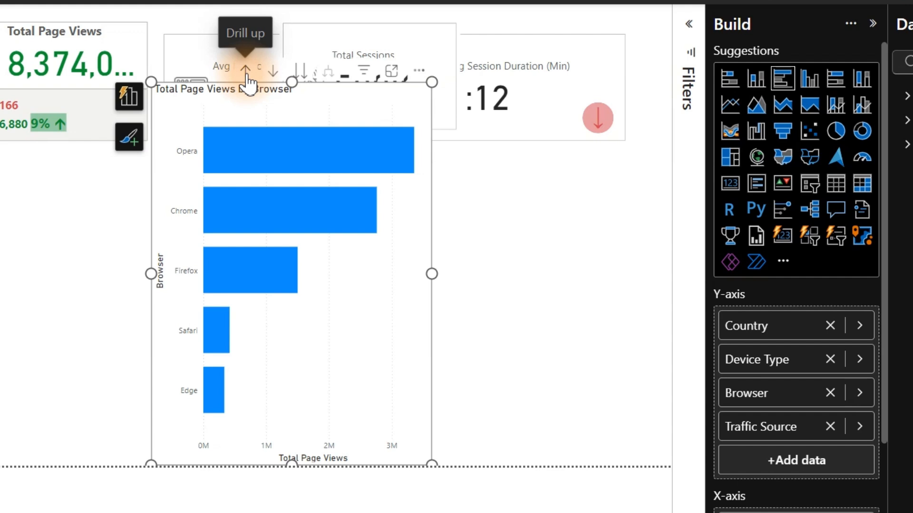
Reduce the bar chart's height from its upper edge so that it sits below the KPI cards.
drag(292, 81, 264, 187)
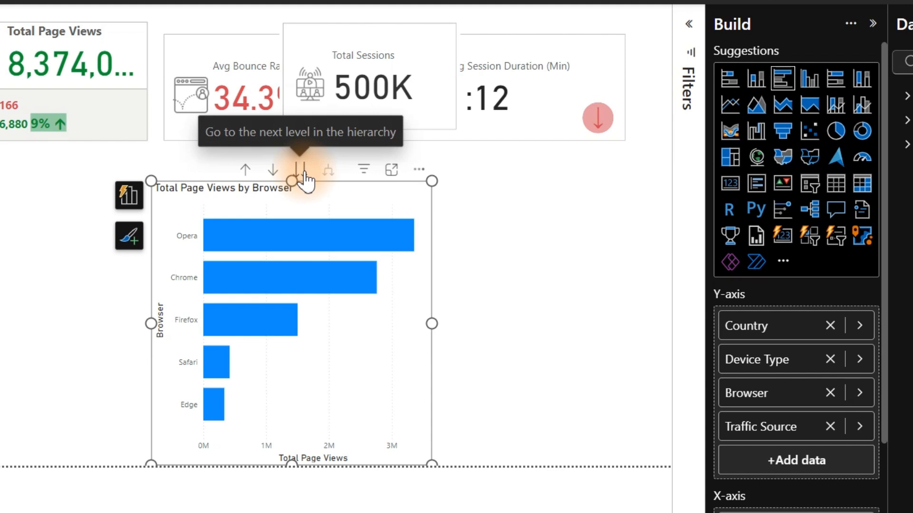
Drill the bar chart up from Browser to the Country level and collapse the Build and Data panes.
click(562, 266)
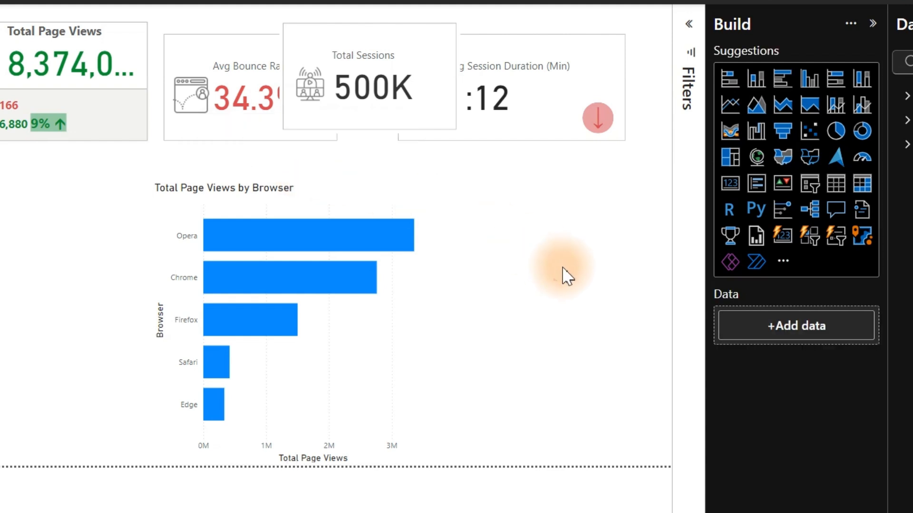
mouse_move(329, 186)
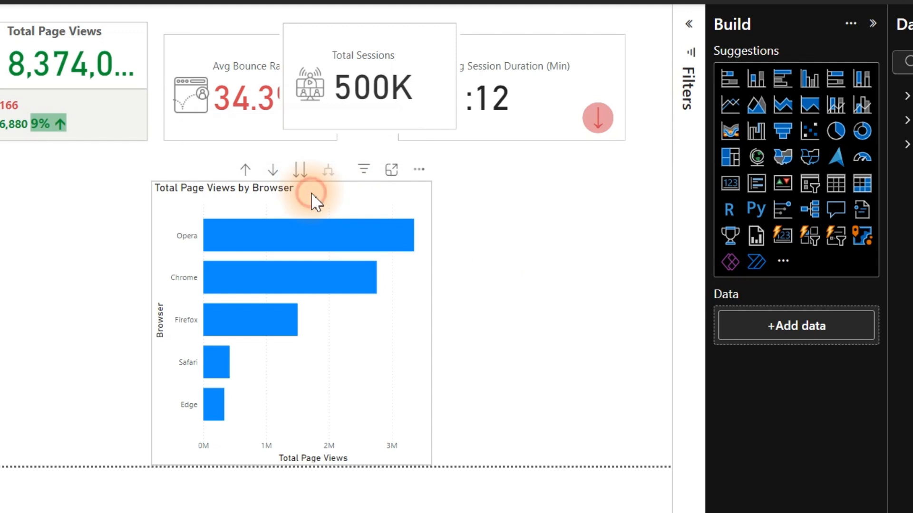
click(243, 177)
click(244, 175)
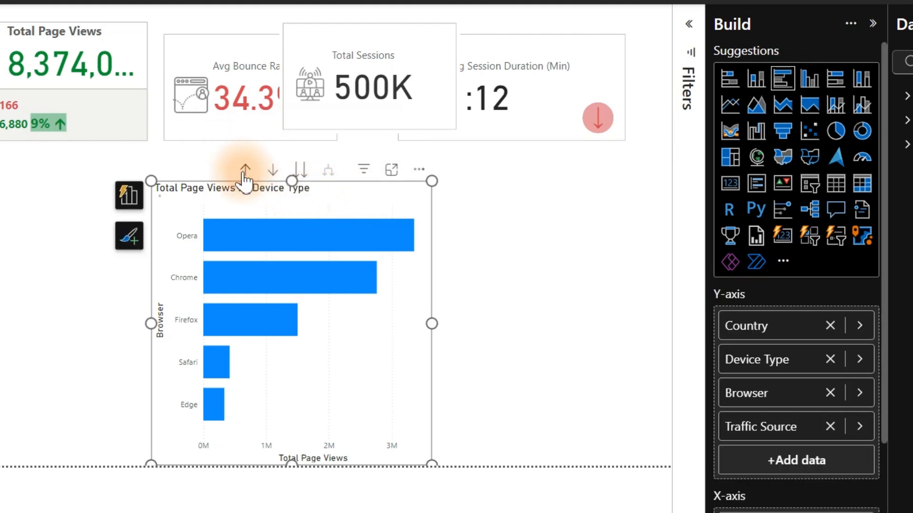
click(245, 175)
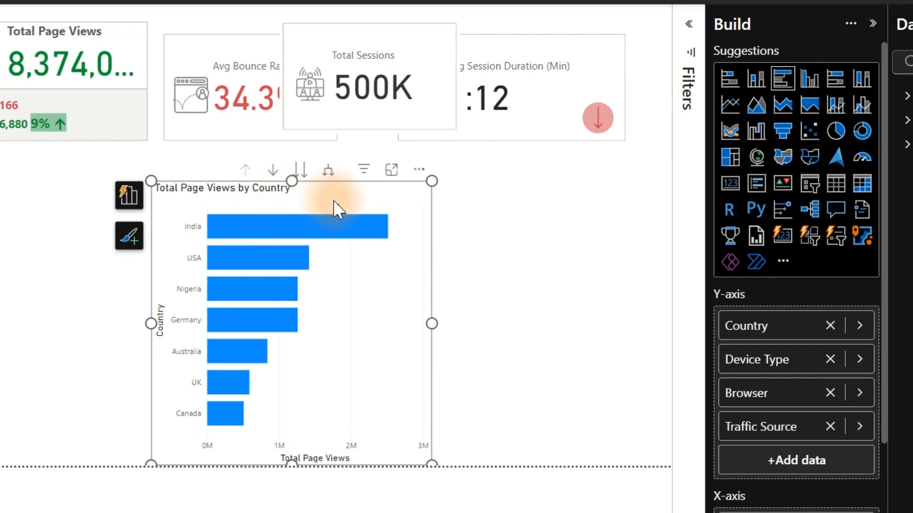
click(897, 53)
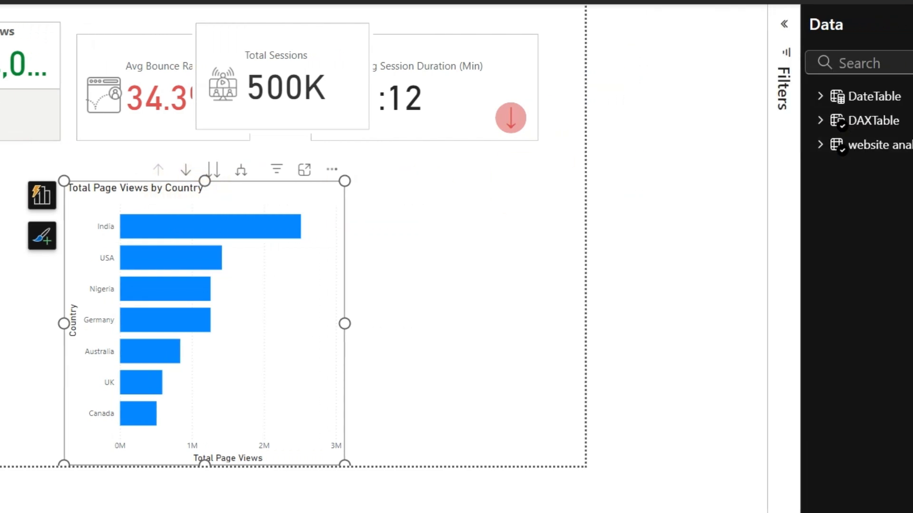
click(896, 20)
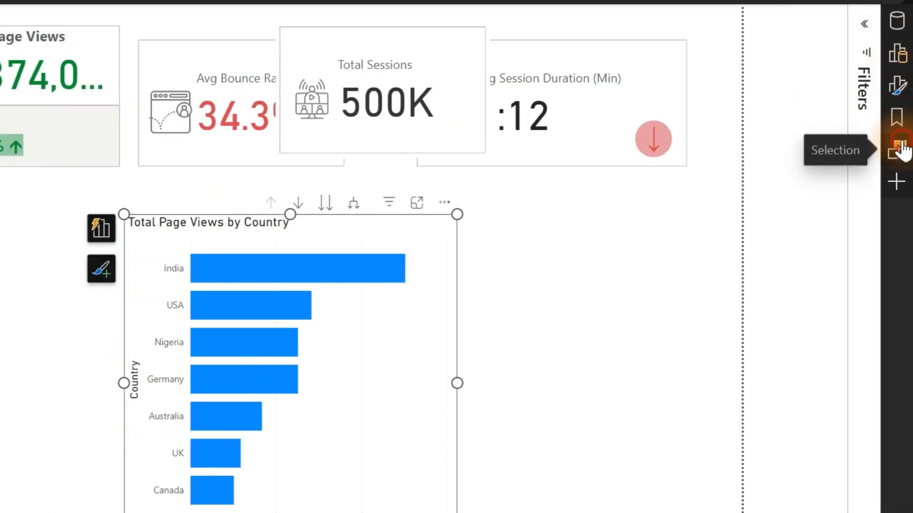
Review the Selection and Bookmarks panes and check which panes are enabled in the pane customization settings.
click(902, 145)
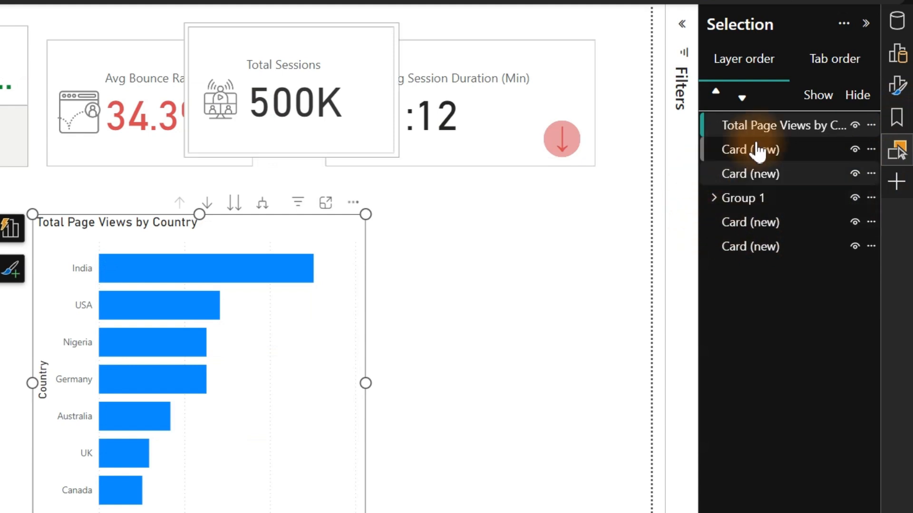
click(899, 144)
click(898, 125)
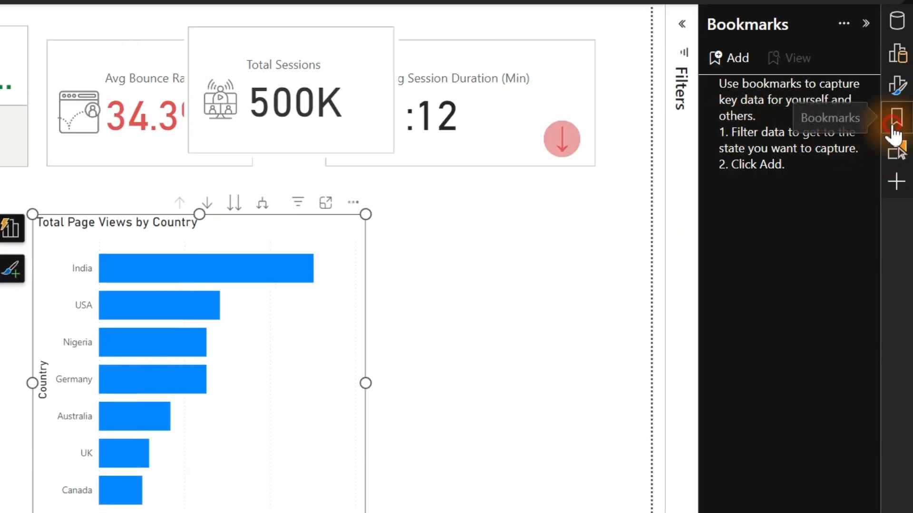
click(895, 120)
click(899, 184)
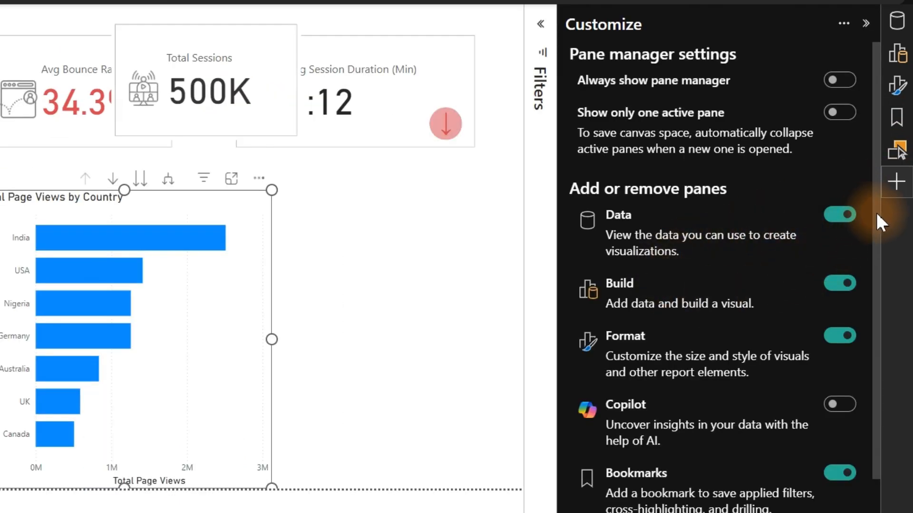
drag(877, 225, 877, 336)
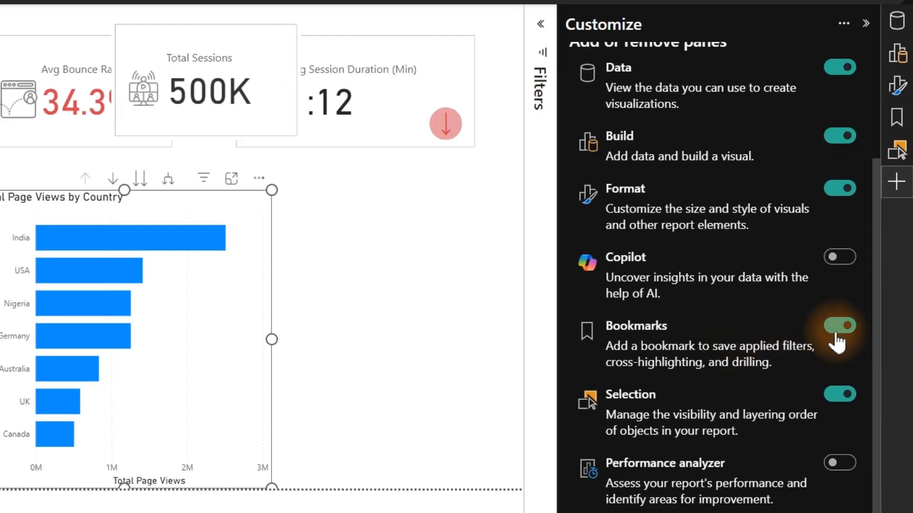
click(898, 185)
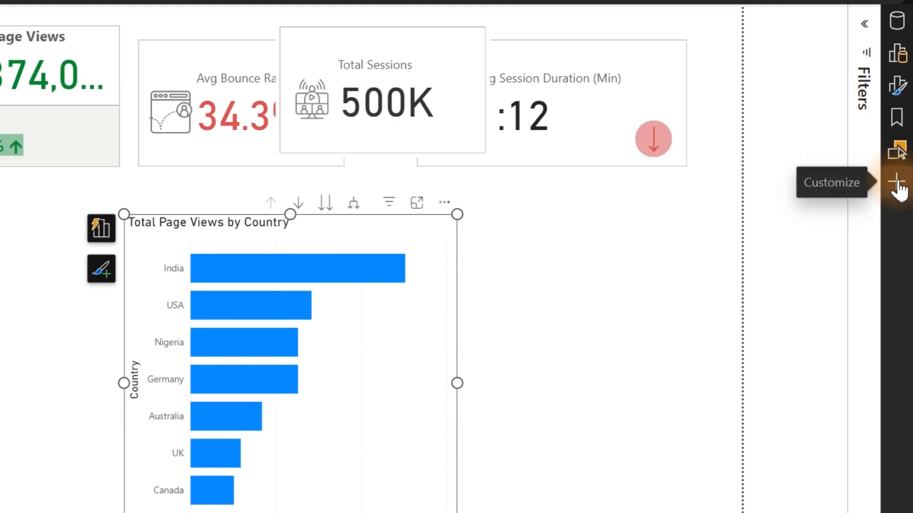
Save the chart's Country view as a bookmark named Country.
click(896, 118)
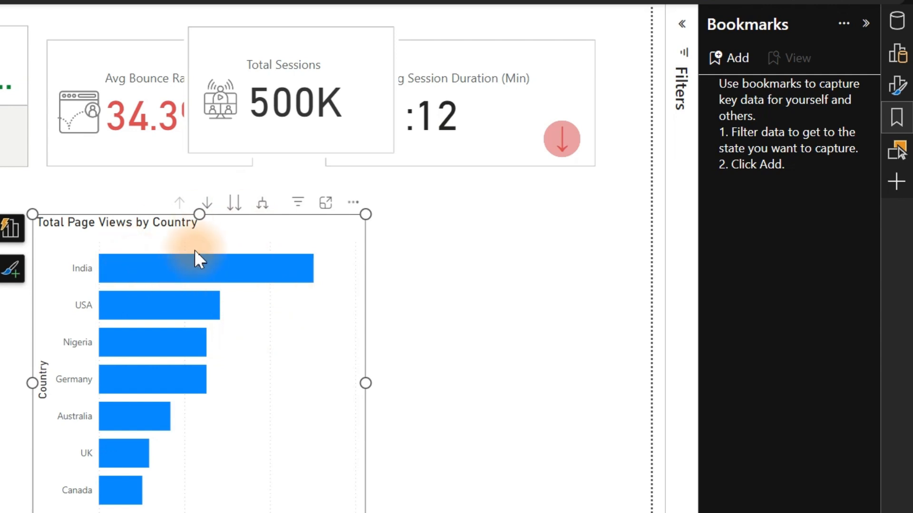
click(738, 61)
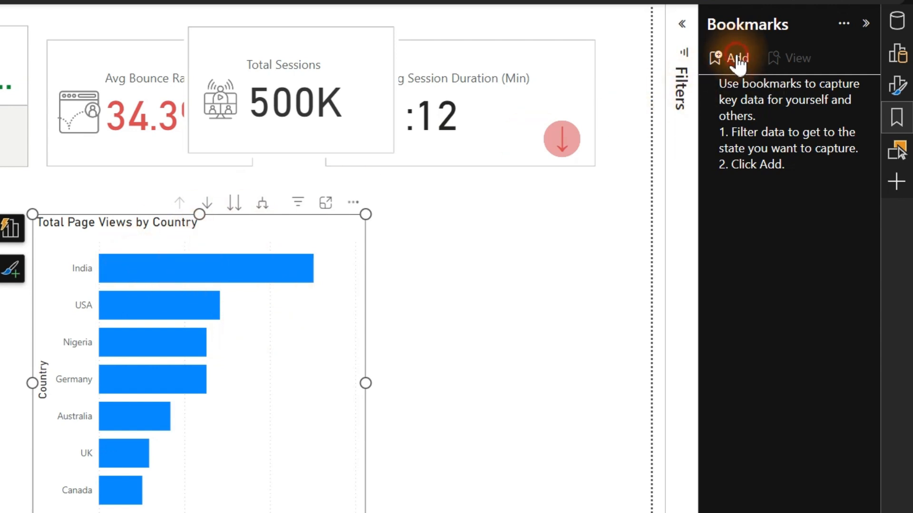
click(774, 91)
double_click(772, 90)
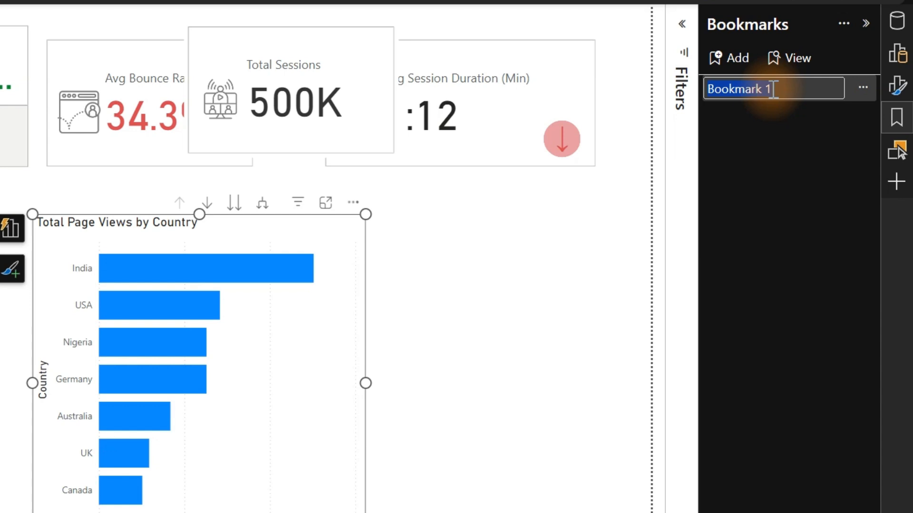
text(Country)
key(Return)
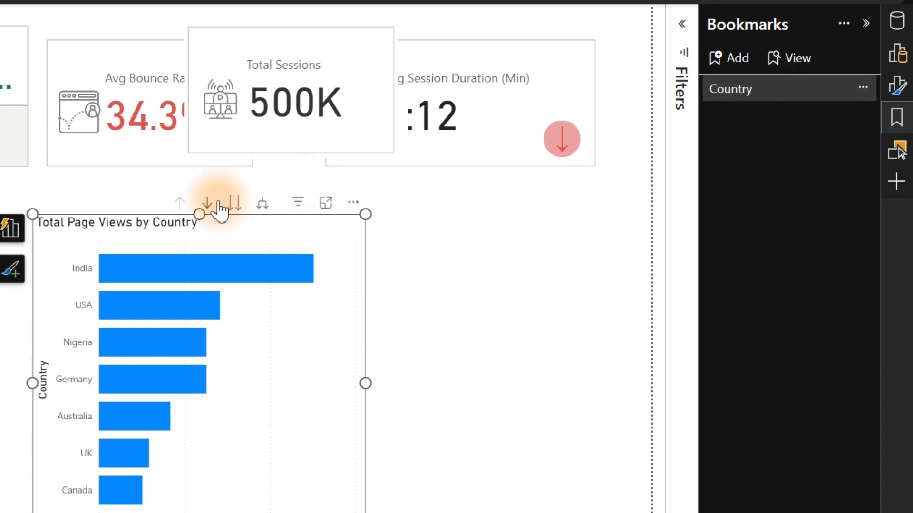
Take the bar chart to the Device Type level and save that view as a bookmark named Device Type.
click(232, 203)
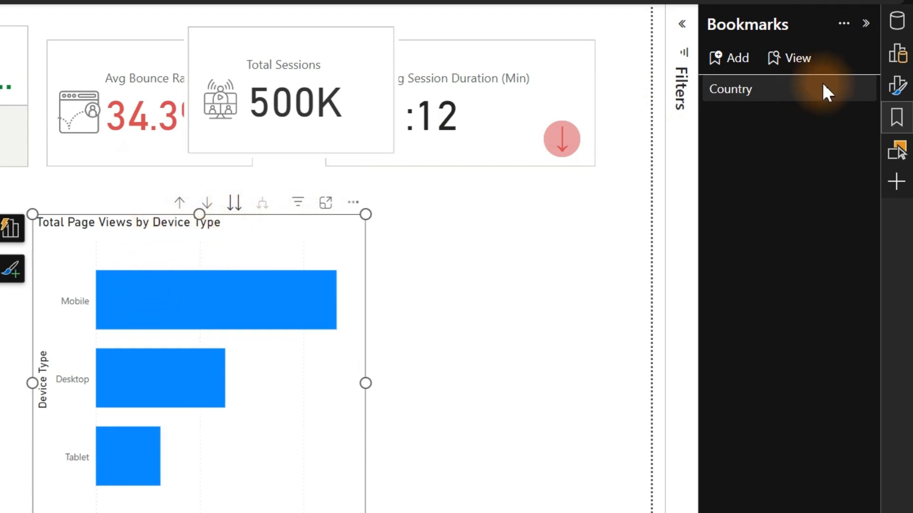
click(739, 58)
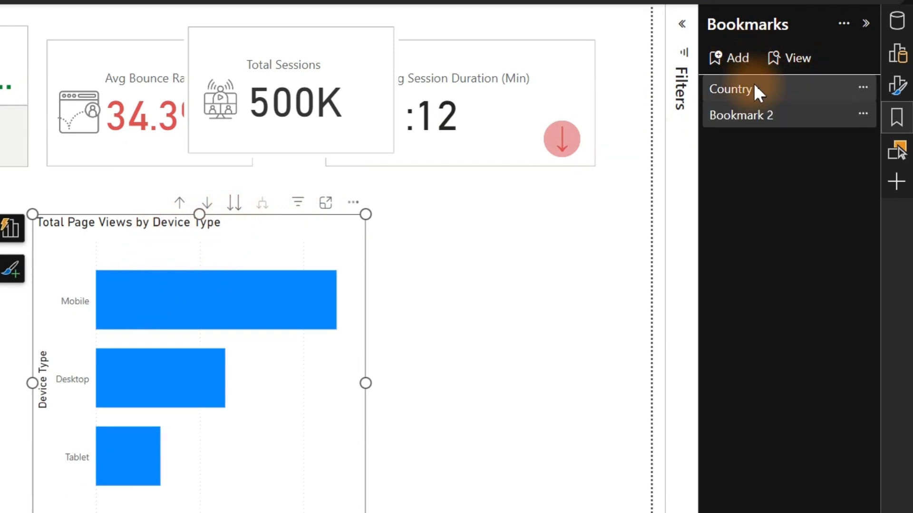
double_click(759, 117)
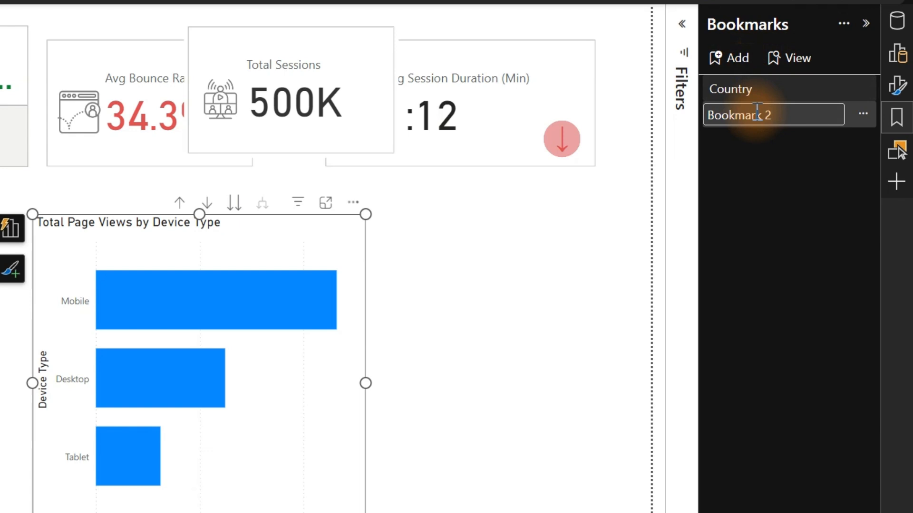
text(Device type)
key(Return)
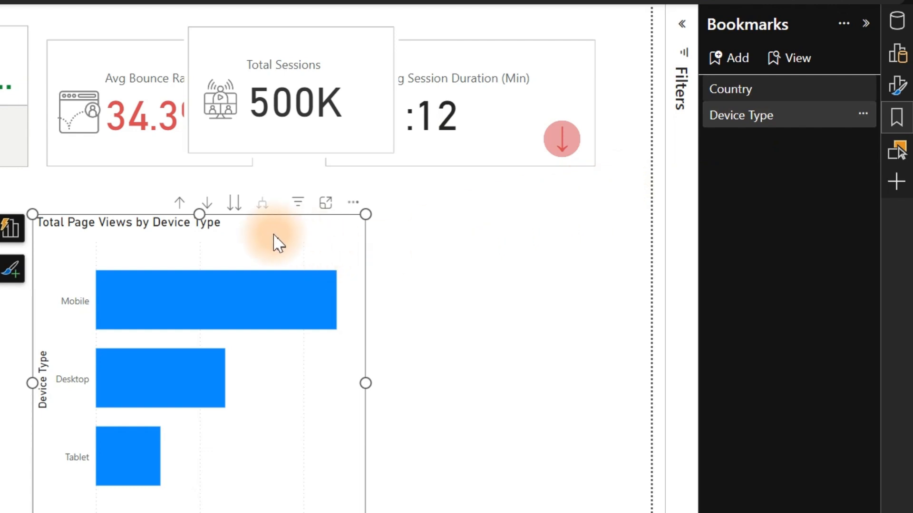
Take the bar chart to the Browser level and save that view as a bookmark named Browser.
click(235, 205)
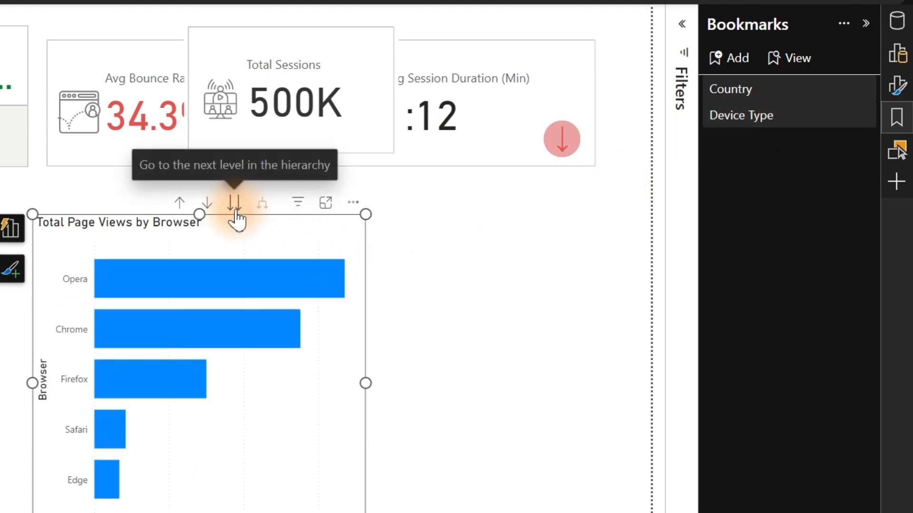
click(738, 61)
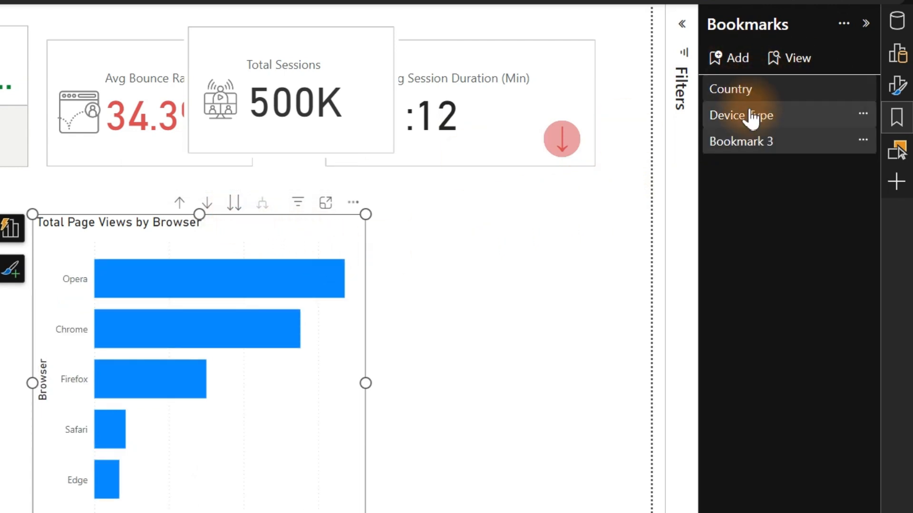
double_click(753, 142)
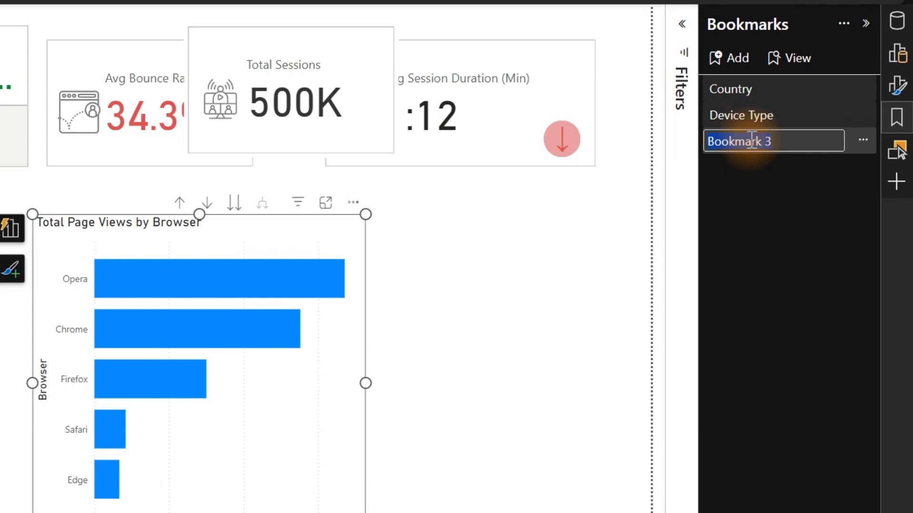
text(Browser)
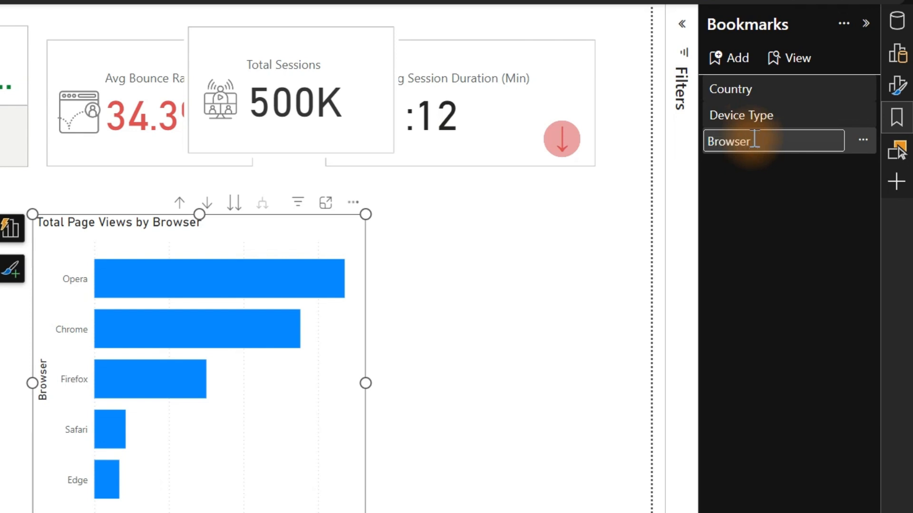
key(Return)
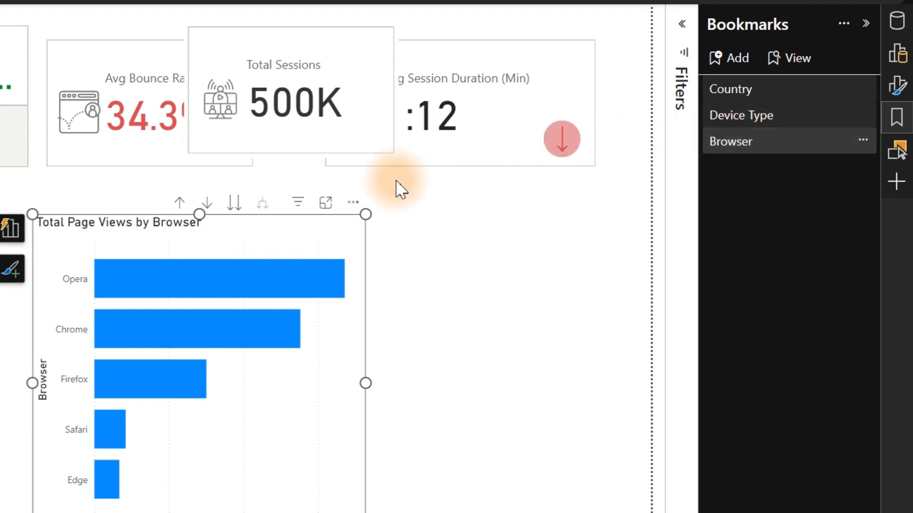
Take the bar chart to the Traffic Source level and save that view as a bookmark named Traffic Source.
click(233, 203)
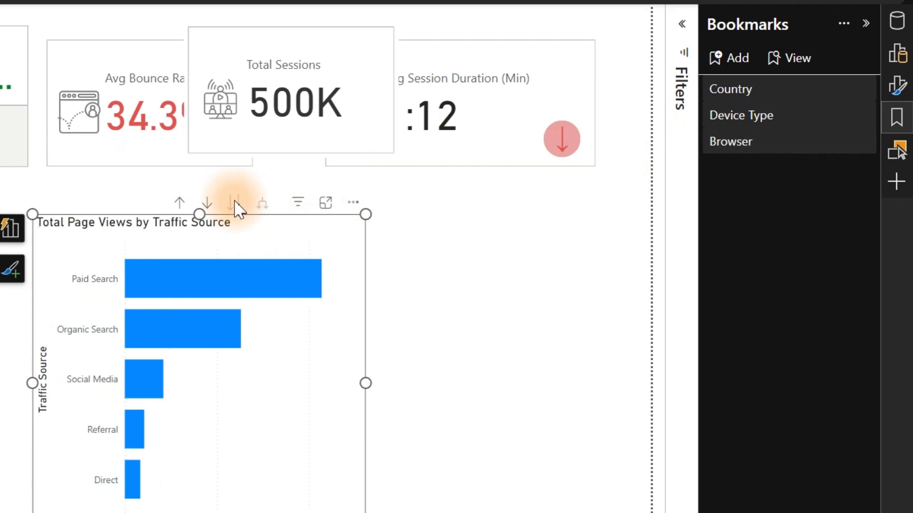
click(737, 58)
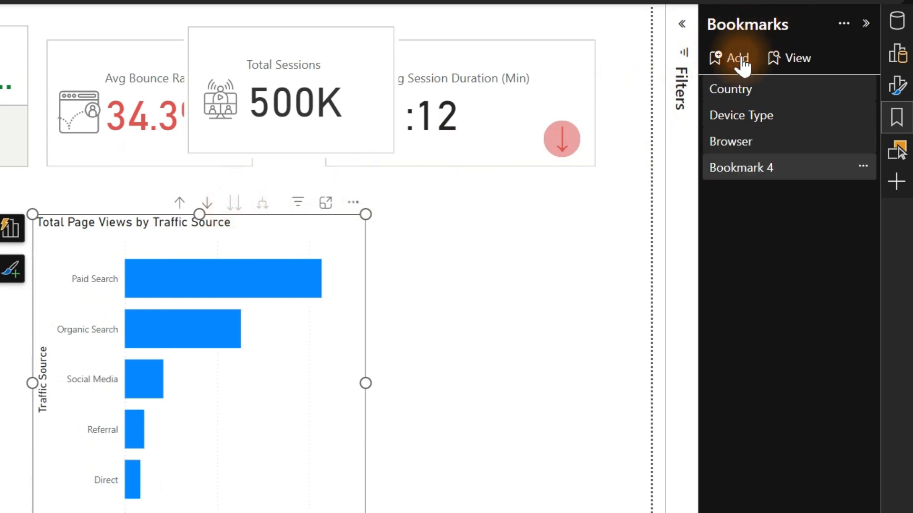
double_click(740, 170)
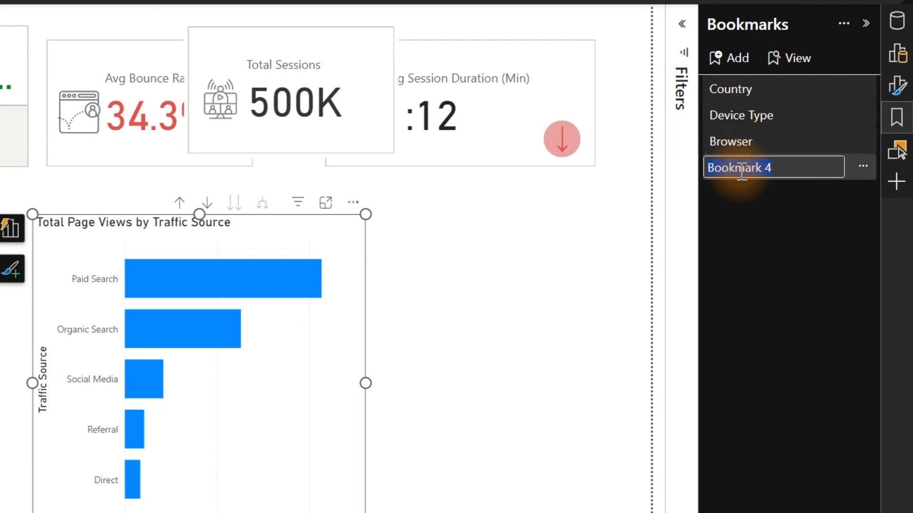
text(Traffic Source)
key(Return)
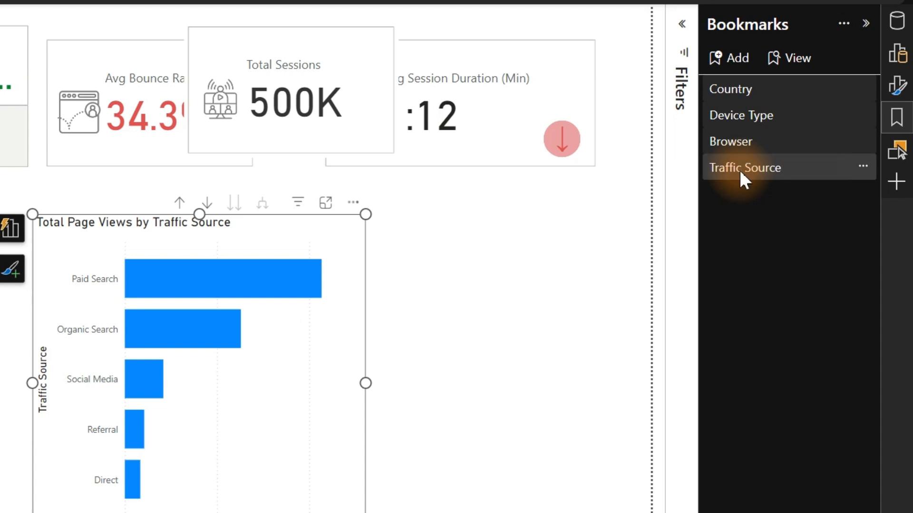
Test the Browser and Device Type bookmarks by applying them to the chart one after the other.
click(744, 145)
click(748, 119)
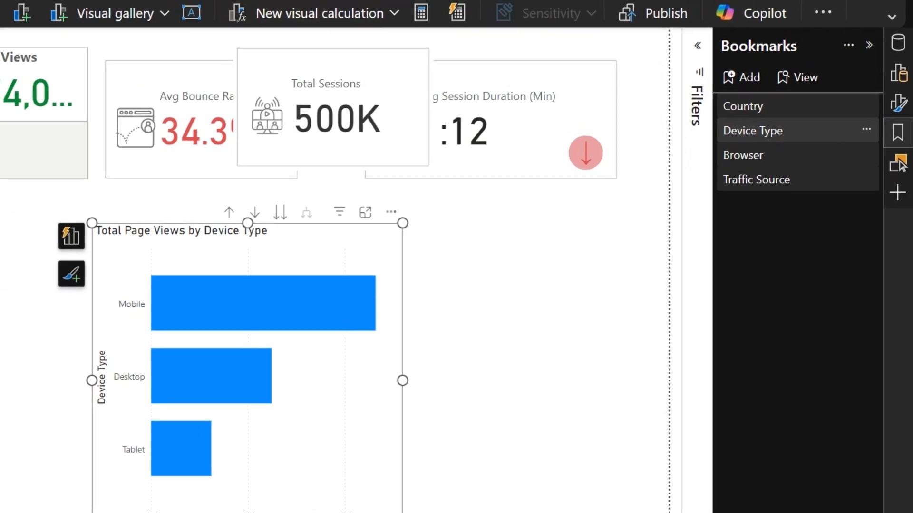
Insert a bookmark navigator on the report page.
click(5, 25)
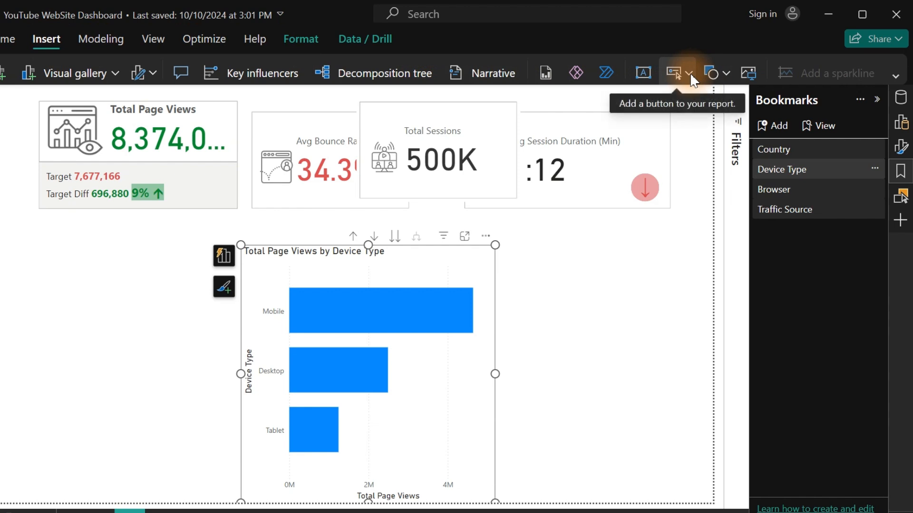
click(689, 72)
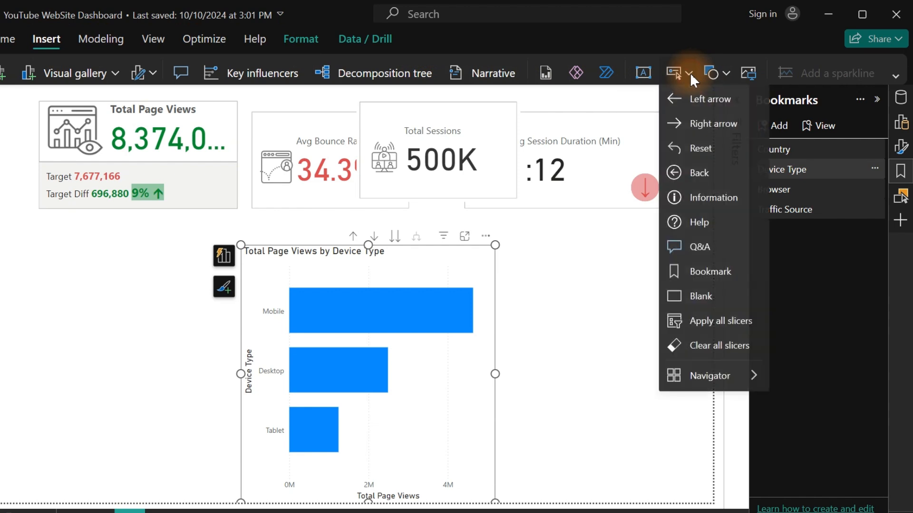
click(689, 73)
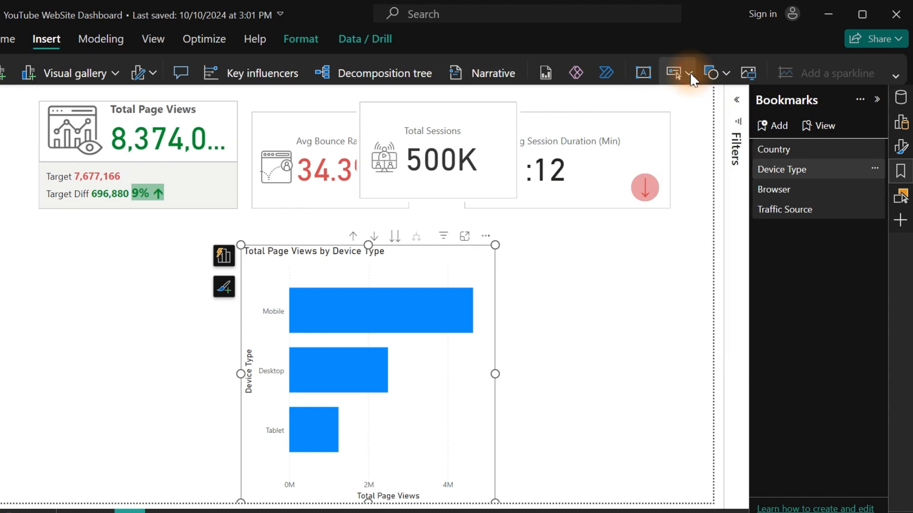
click(896, 76)
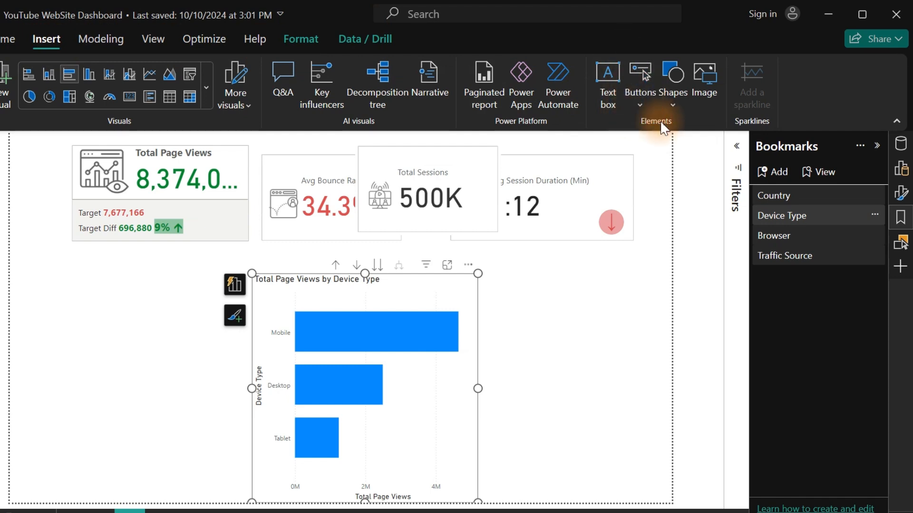
click(638, 98)
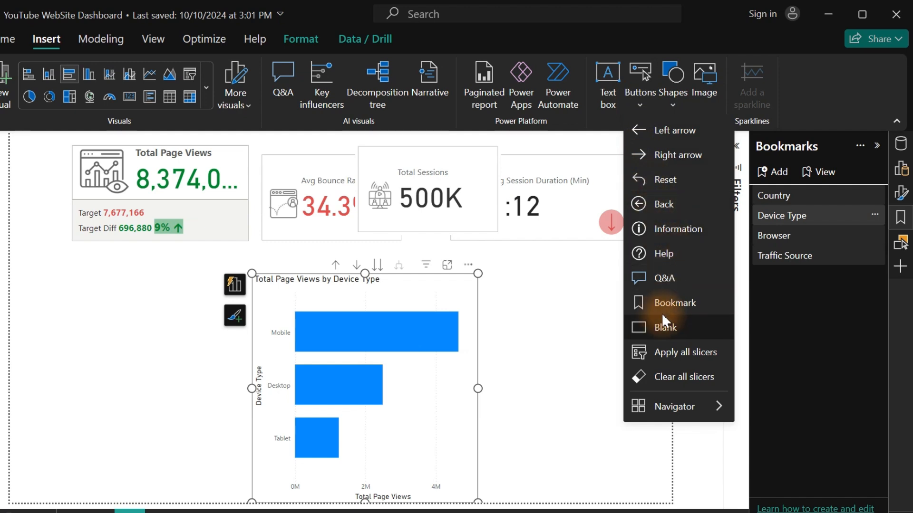
mouse_move(685, 410)
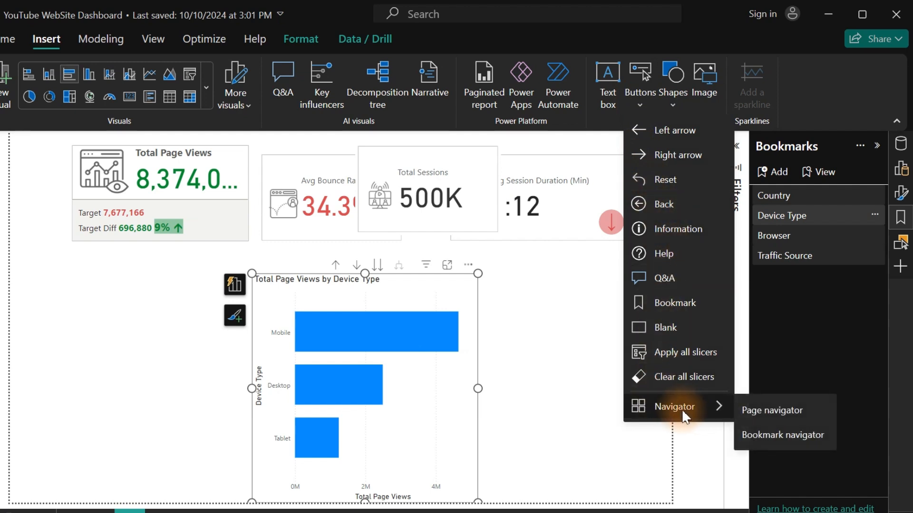
click(775, 436)
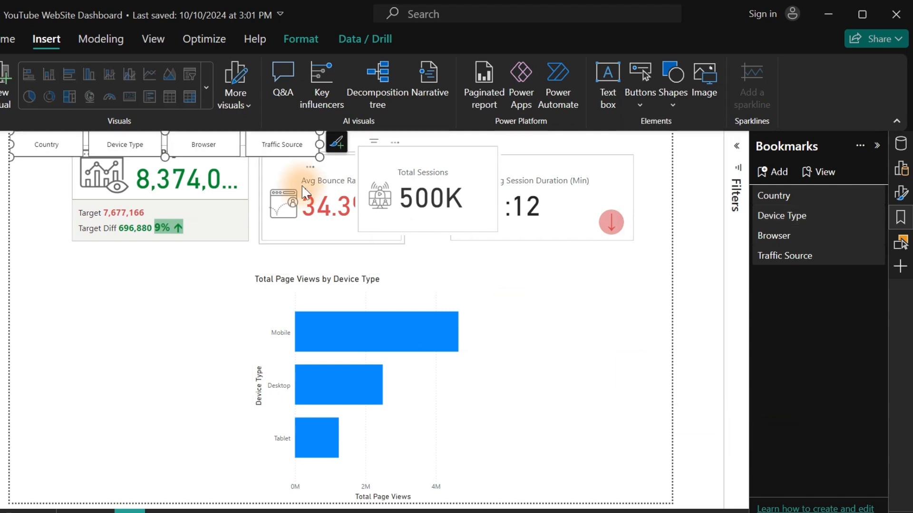
Move the bookmark navigator over the bar chart, reshape it with taller buttons, and test its bookmark buttons.
drag(315, 175, 580, 448)
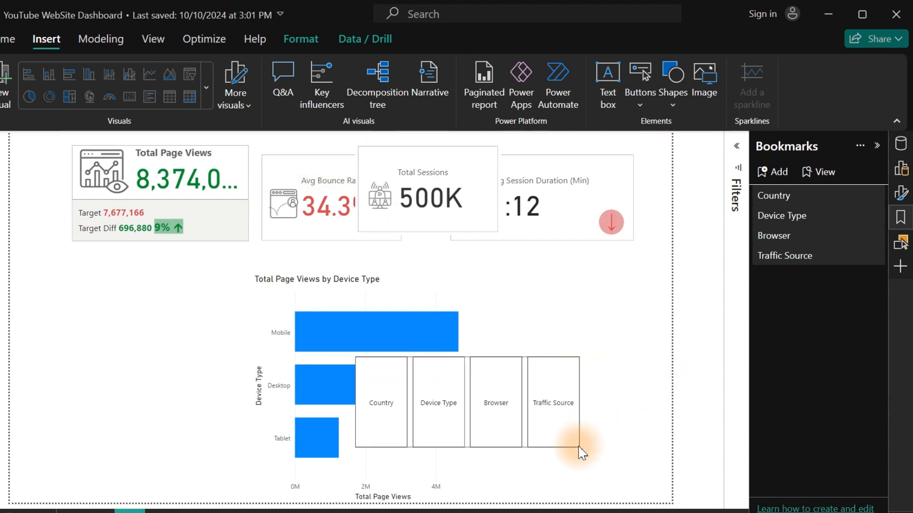
click(544, 389)
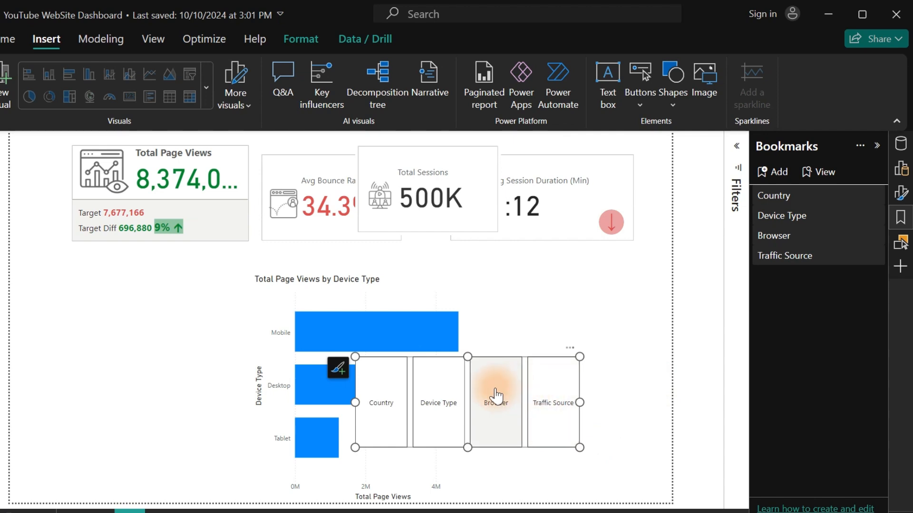
click(494, 390)
click(452, 391)
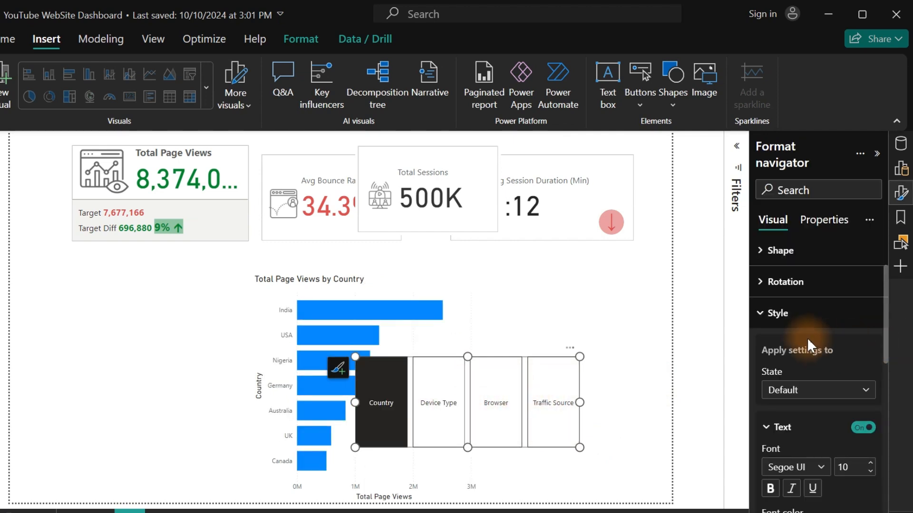
Narrow the bookmark navigator and place it beside the upper right of the bar chart.
click(784, 315)
drag(583, 413, 438, 403)
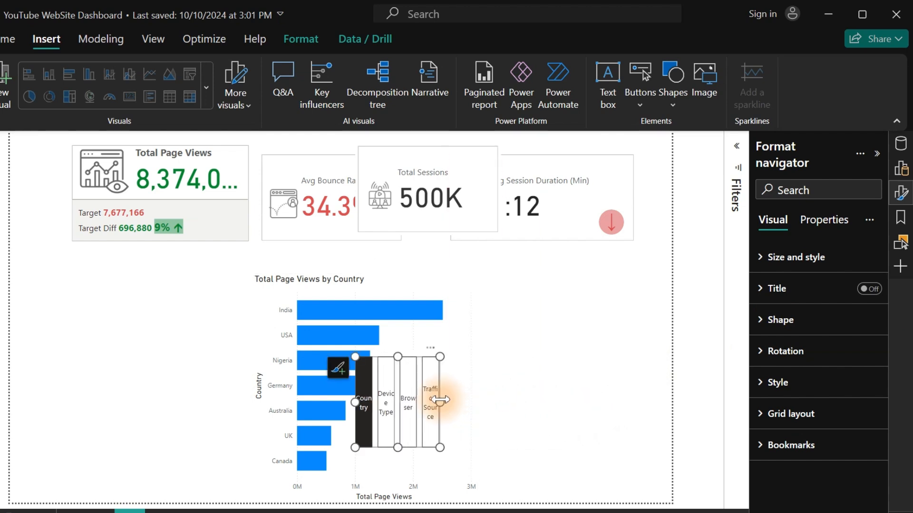
drag(451, 348, 542, 269)
click(133, 315)
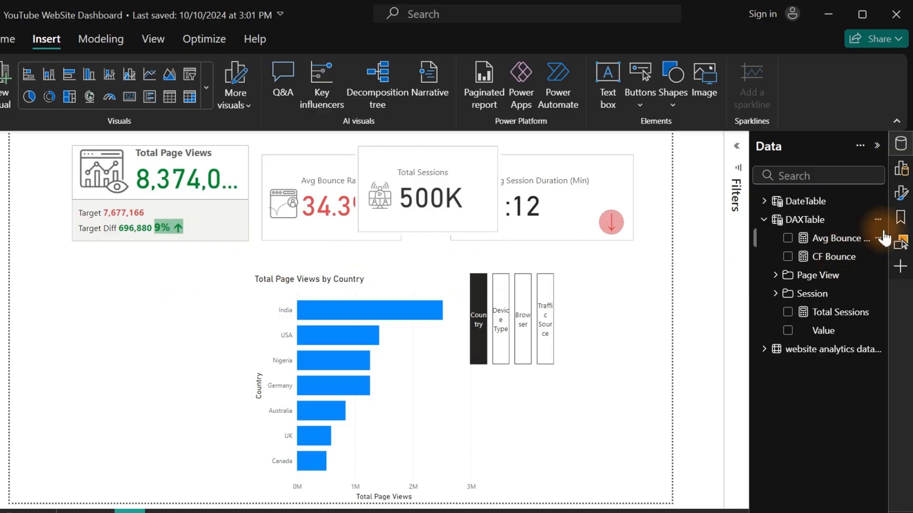
Search the data fields for "tot" and view the formula of the Total Page Views measure.
click(807, 175)
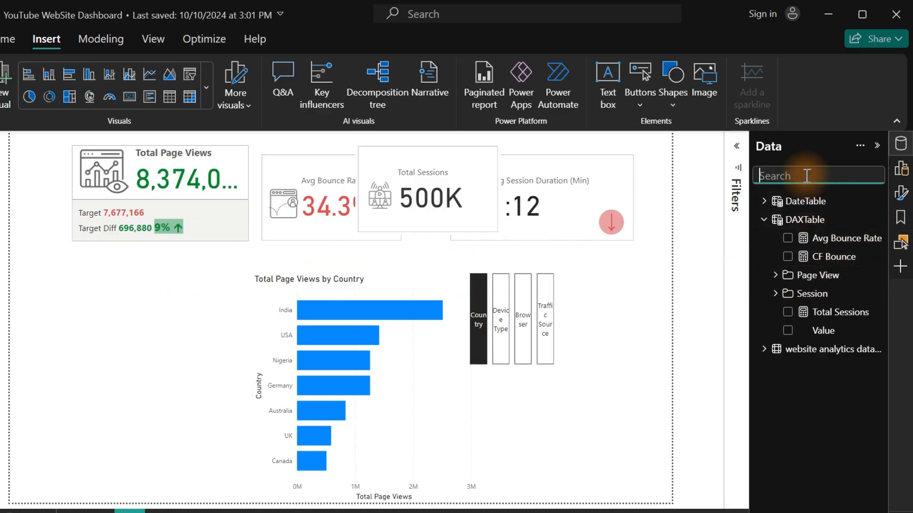
text(tot)
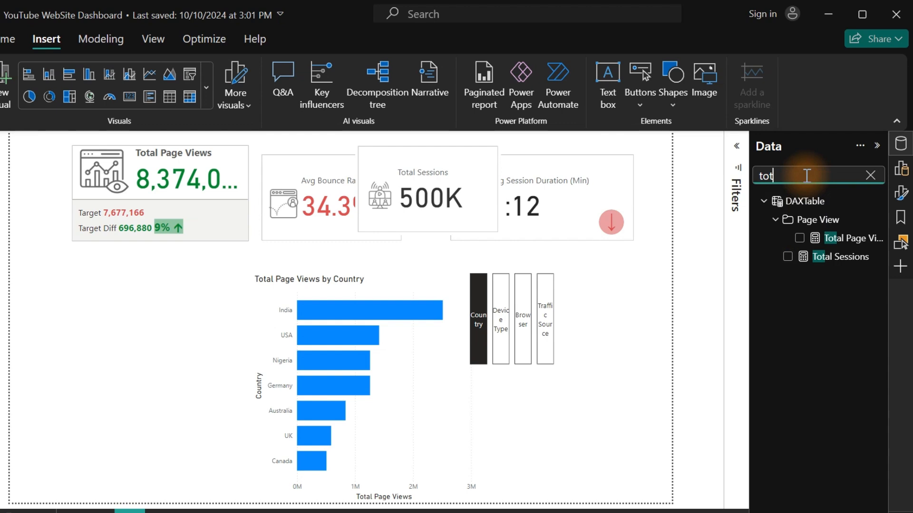
click(848, 241)
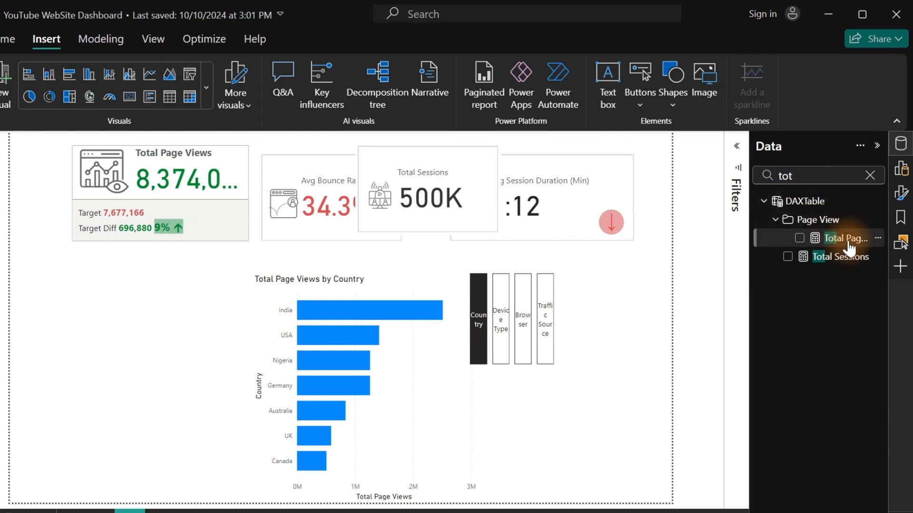
click(849, 242)
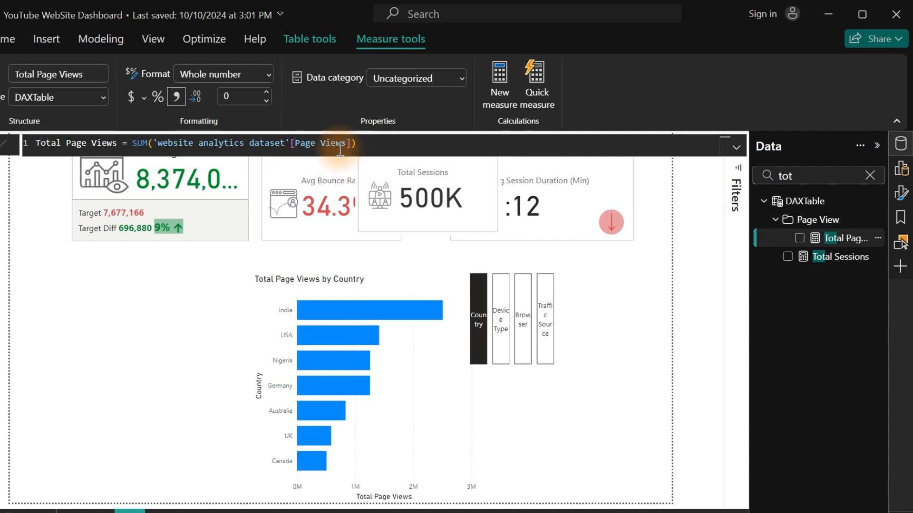
click(164, 151)
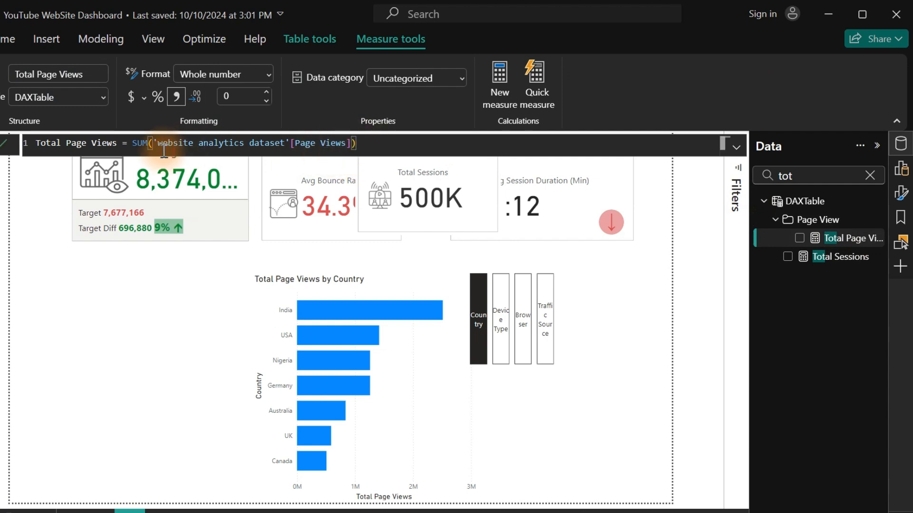
Examine the Conversion Status column and its distinct values in the website analytics dataset table.
scroll(164, 151, up, 4)
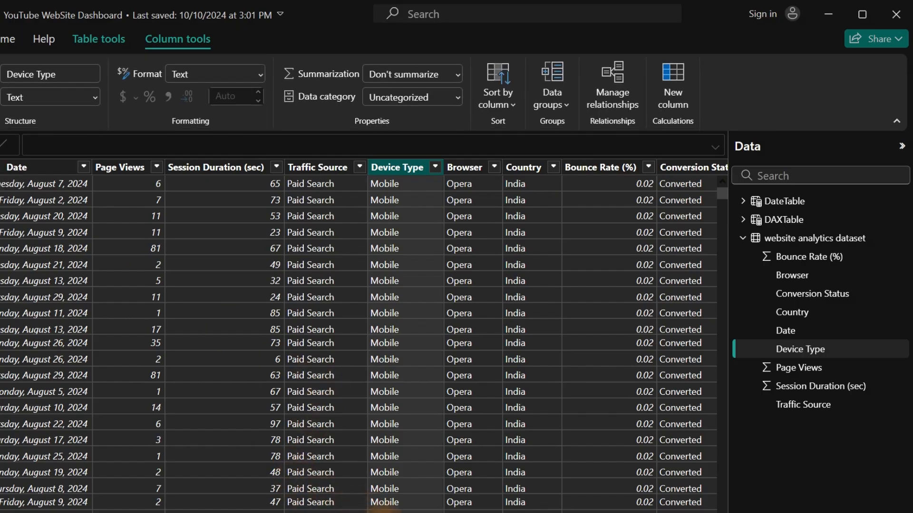
drag(381, 512, 523, 512)
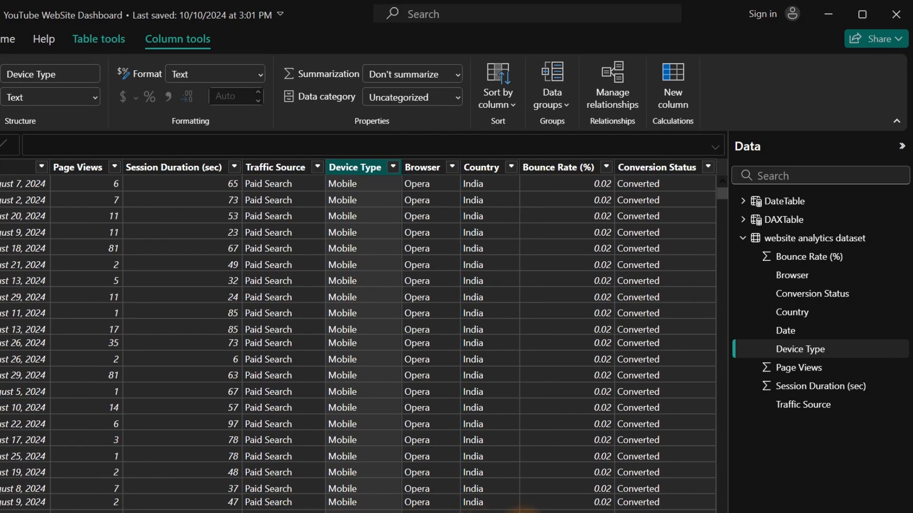
click(657, 171)
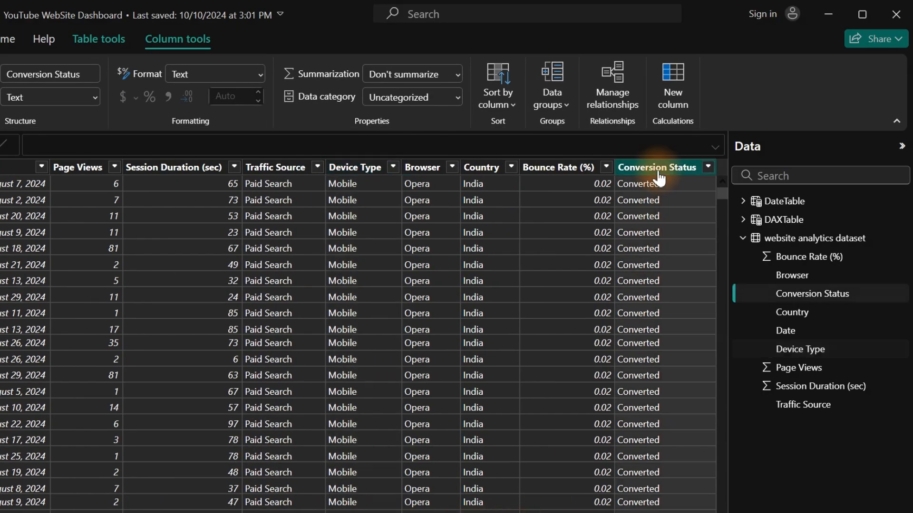
click(708, 166)
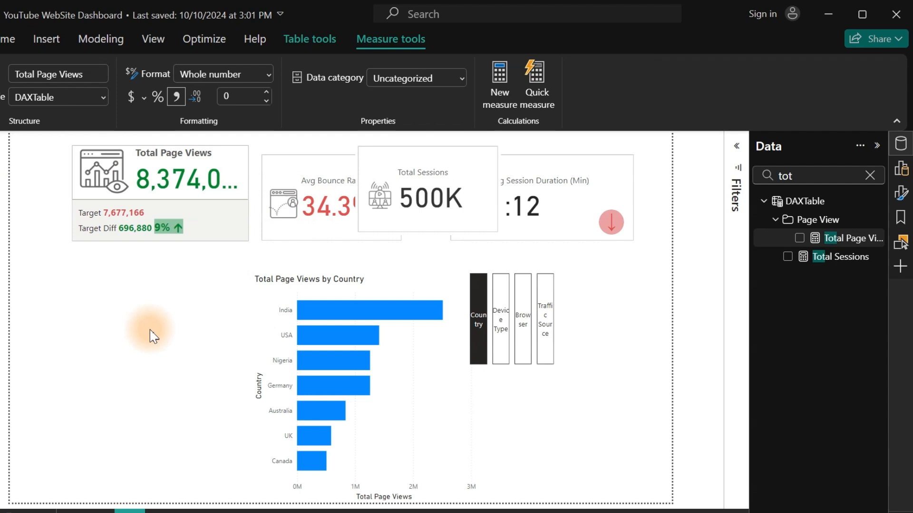
Clear the field search and start a new measure named % Converted Session in DAXTable.
click(148, 331)
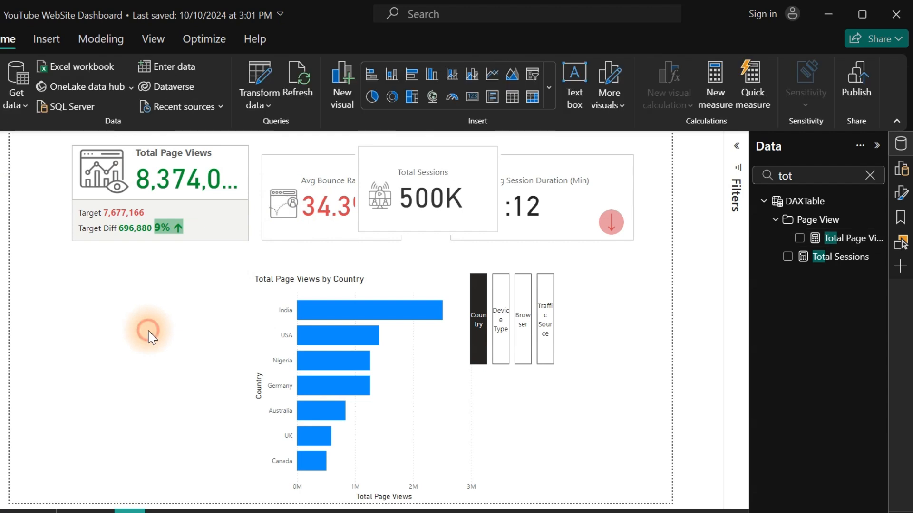
click(871, 177)
click(842, 259)
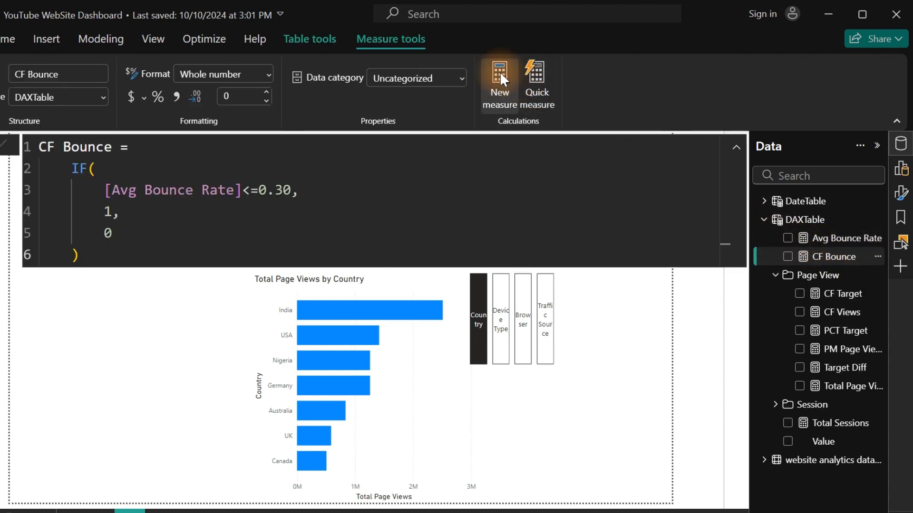
click(500, 71)
text(Converted Session )
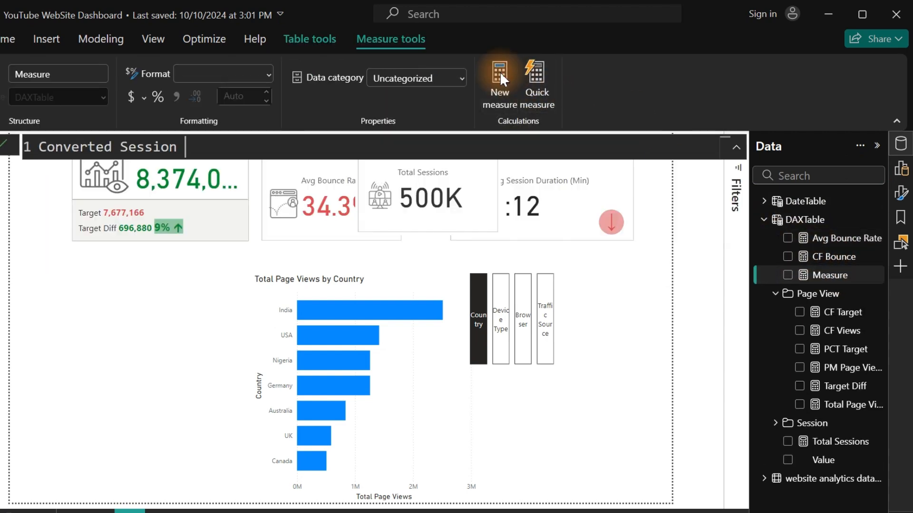
text(=)
key(ctrl+shift+Right)
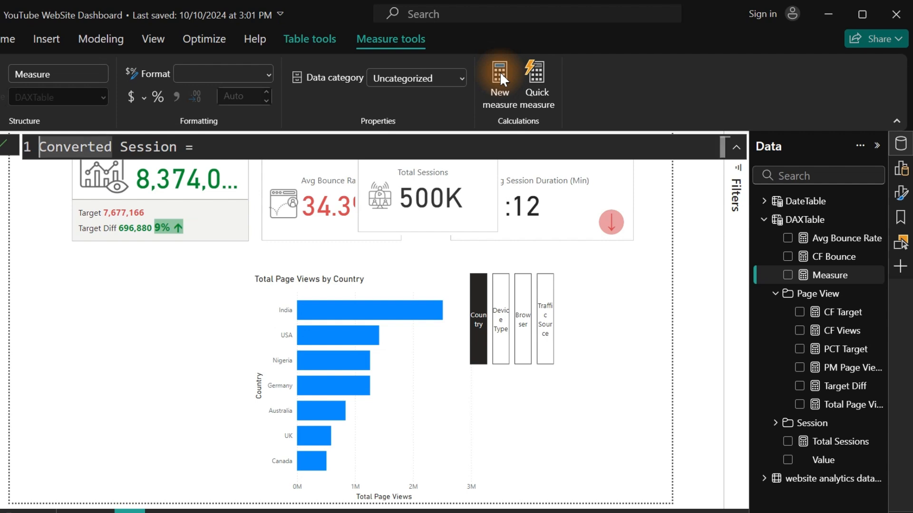
text(%)
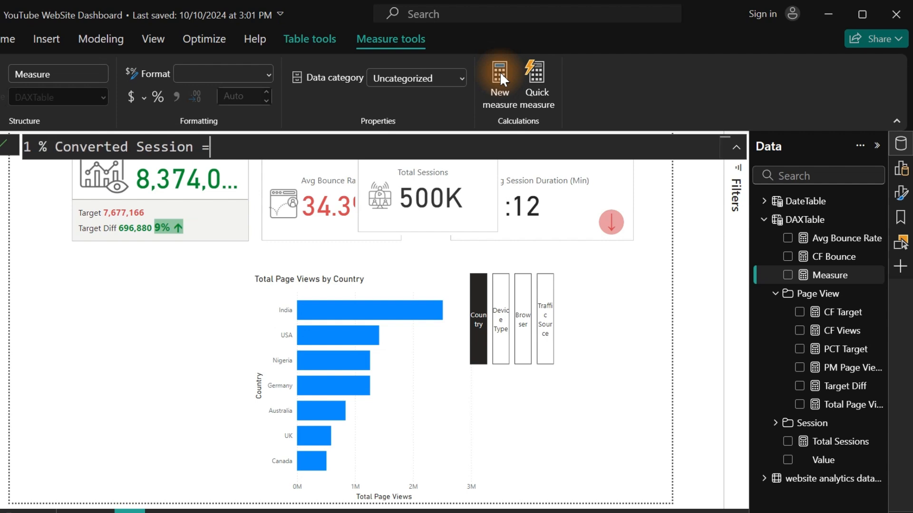
Begin the measure's formula with a DIVIDE function whose numerator is a CALCULATE, each on its own line.
key(shift+Return)
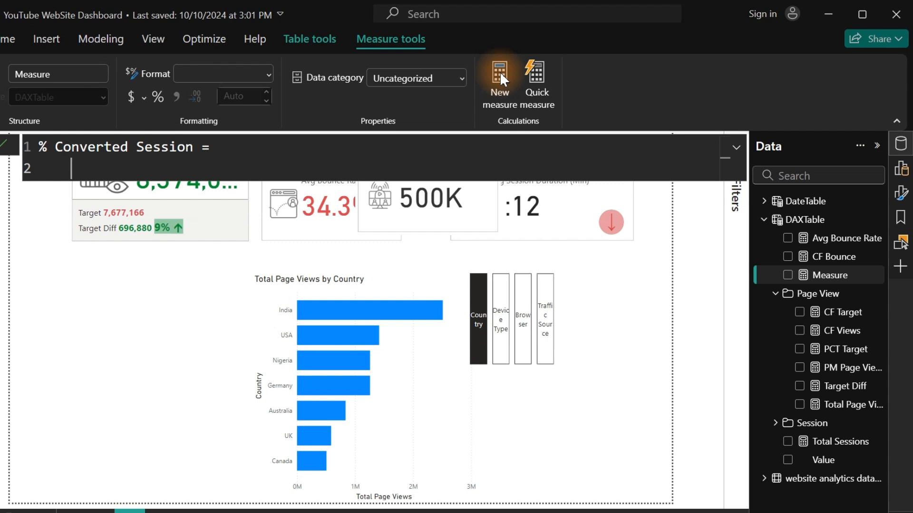
text(div)
key(Tab)
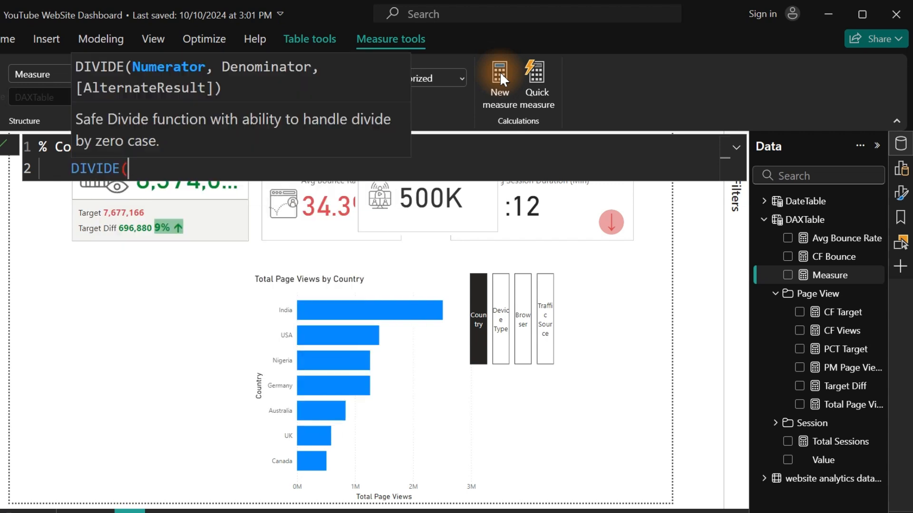
key(shift+Return)
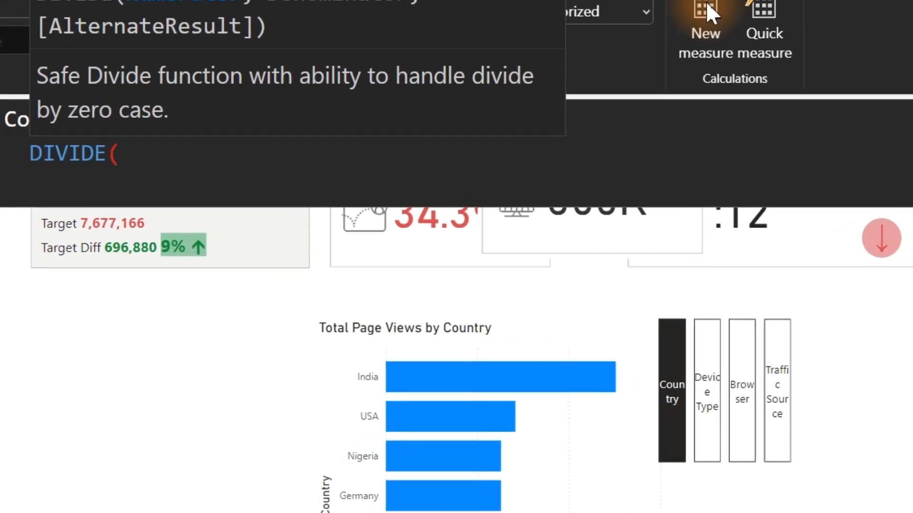
text(cal)
key(Tab)
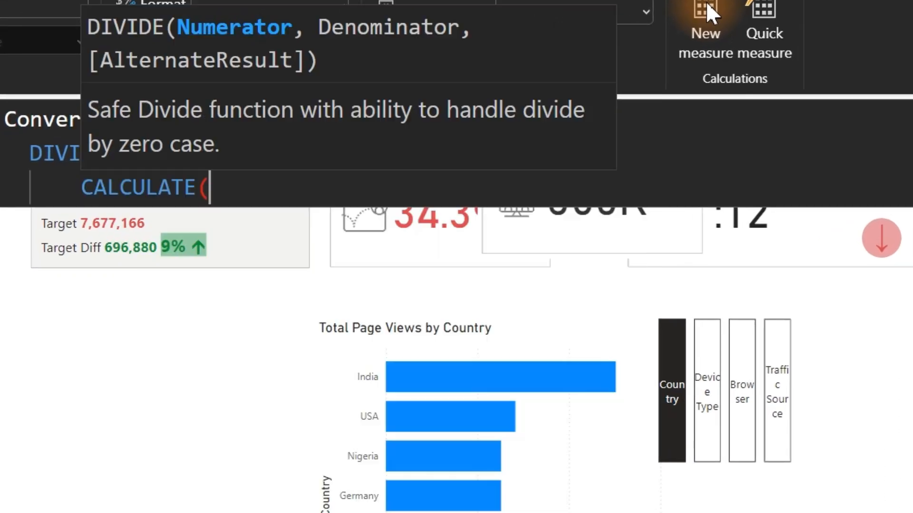
key(shift+Return)
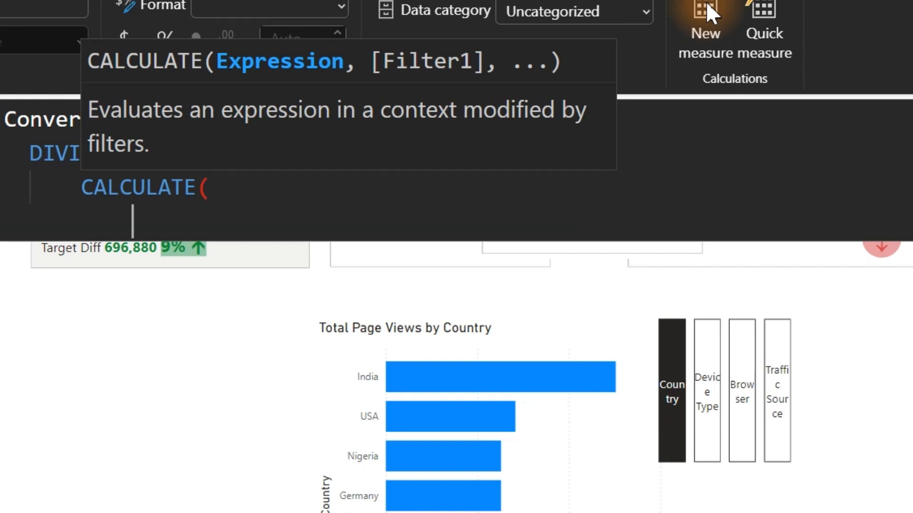
text(conver)
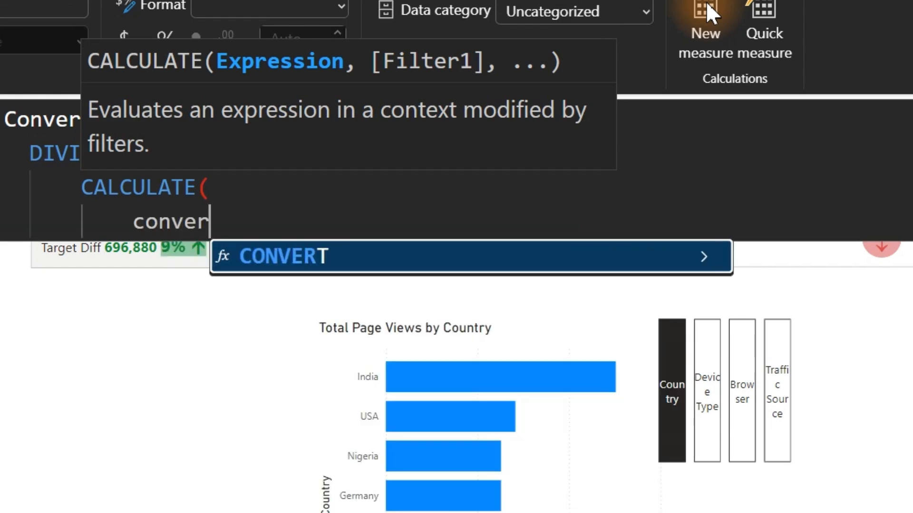
key(BackSpace)
key(BackSpace)
key(BackSpace)
key(BackSpace)
key(BackSpace)
key(BackSpace)
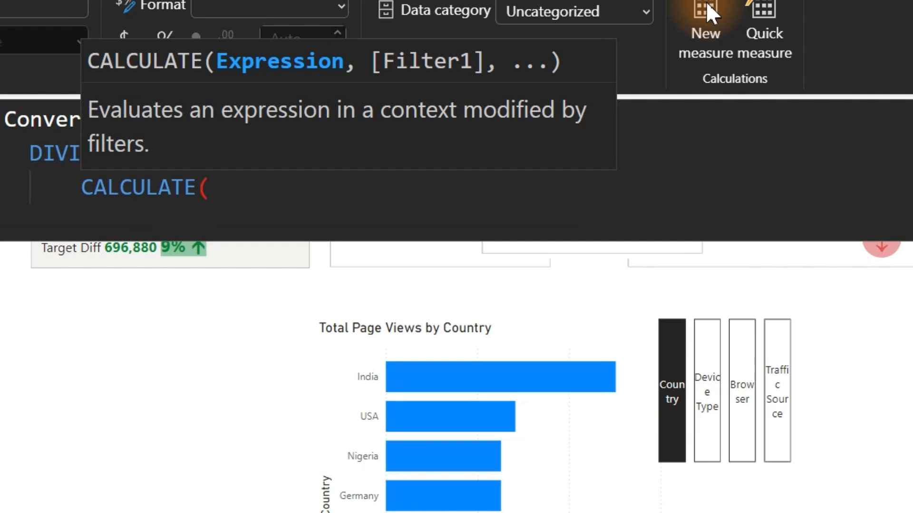
Complete the CALCULATE numerator with [Total Page Views] filtered to 'website analytics dataset'[Conversion Status] = " Conversion ", closing it on its own line.
text([tot)
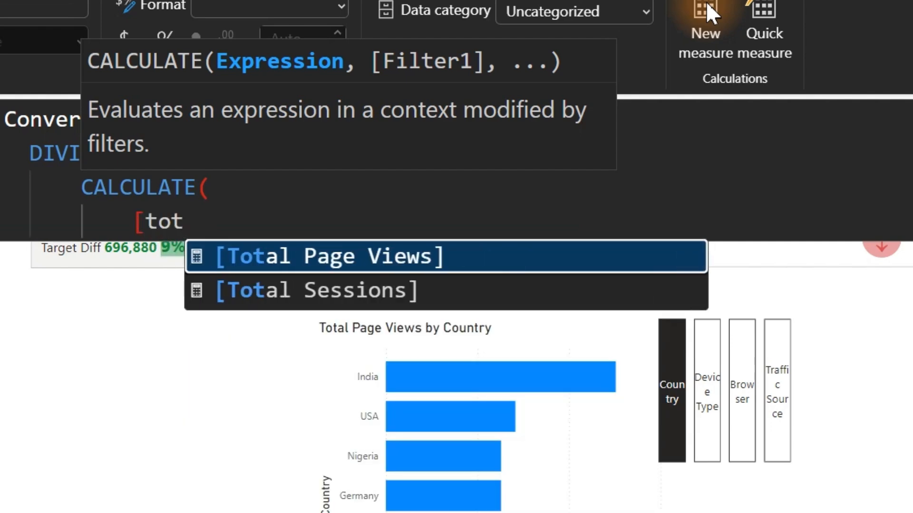
key(Tab)
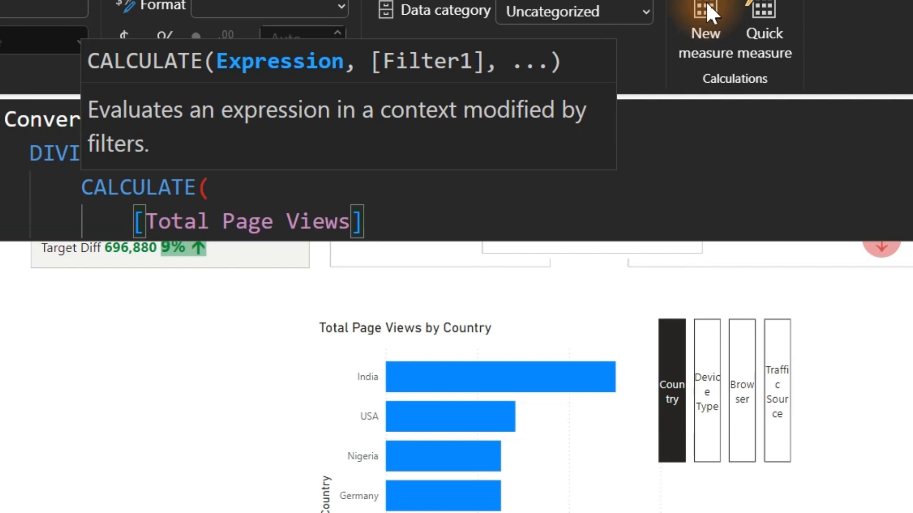
text(,)
key(shift+Return)
text(conv)
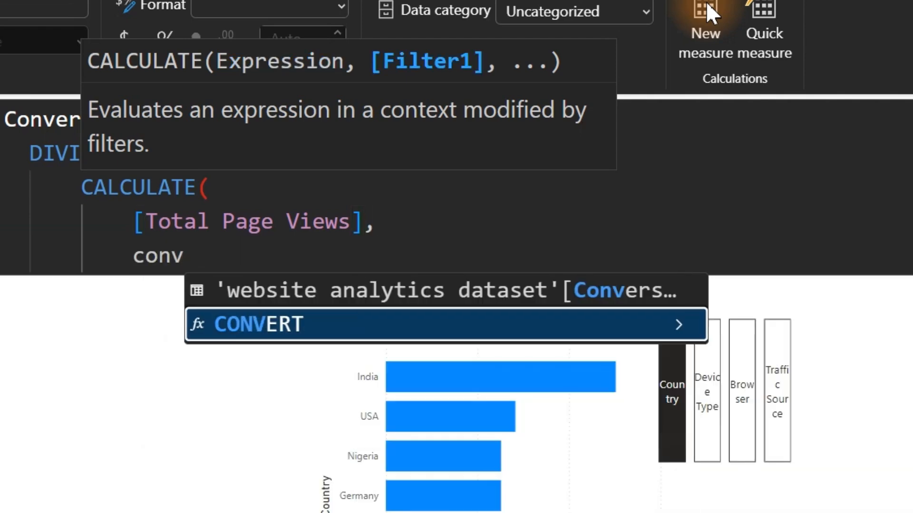
key(Up)
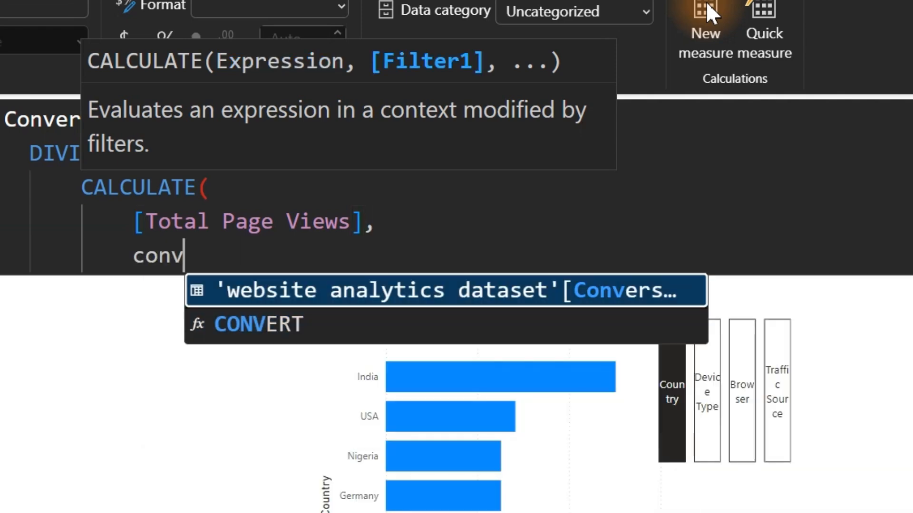
key(Tab)
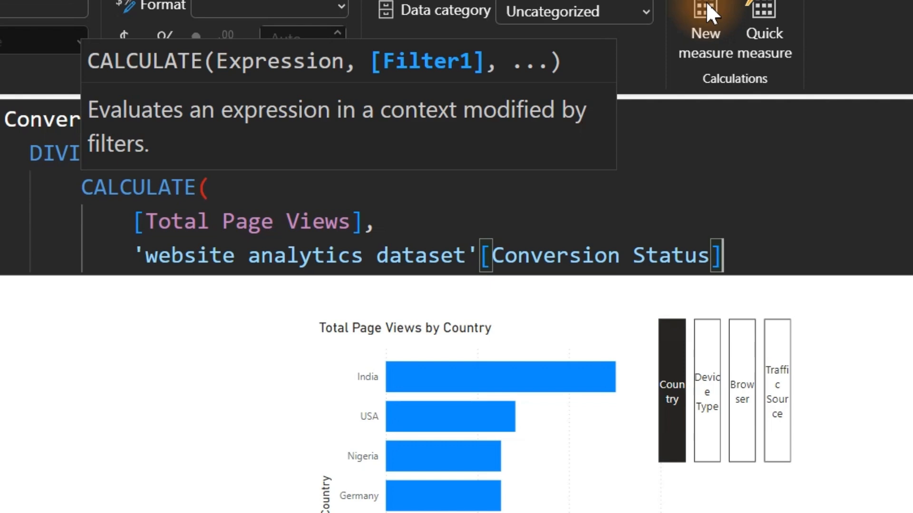
text(= )
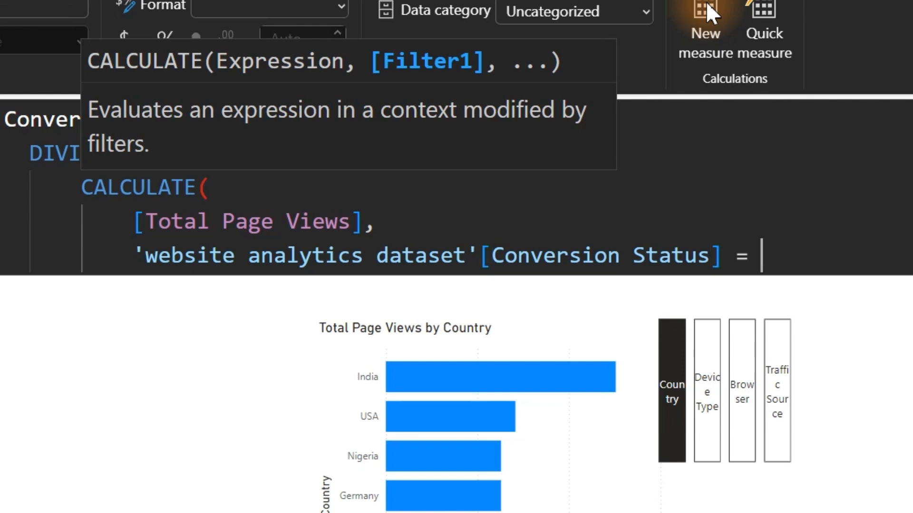
text(" Conversion )
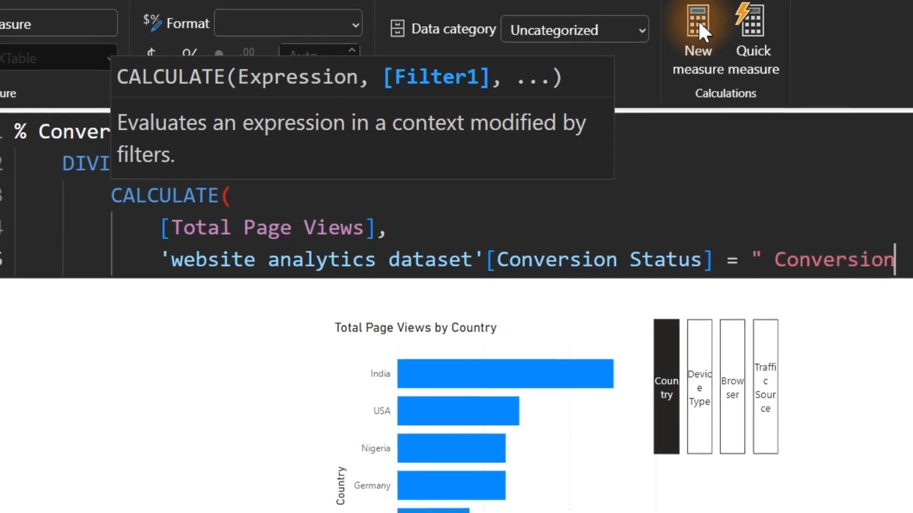
text(")
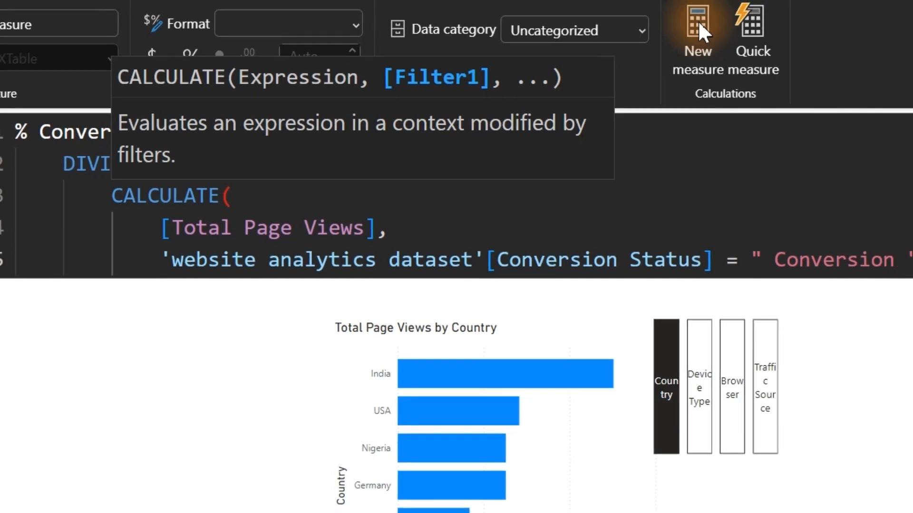
key(Return)
text())
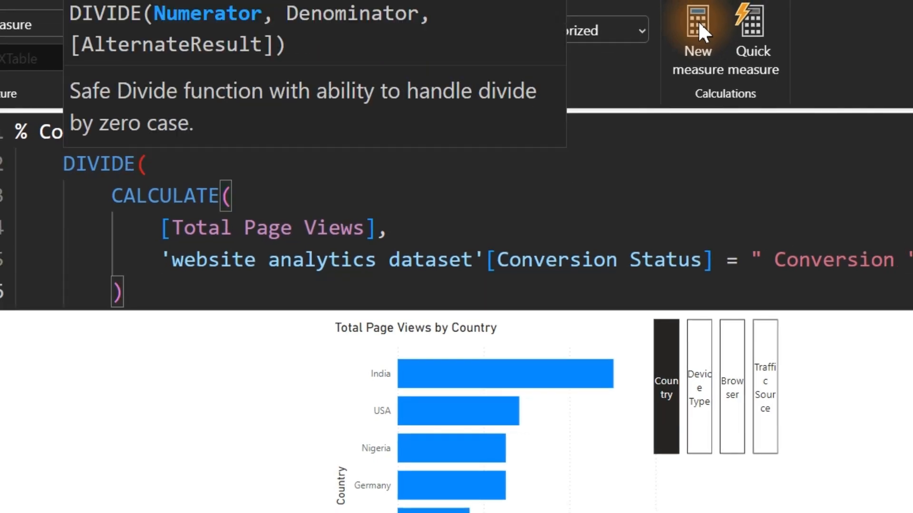
Add [Total Page Views] as the DIVIDE denominator on a new line and close the function.
text(,)
key(Return)
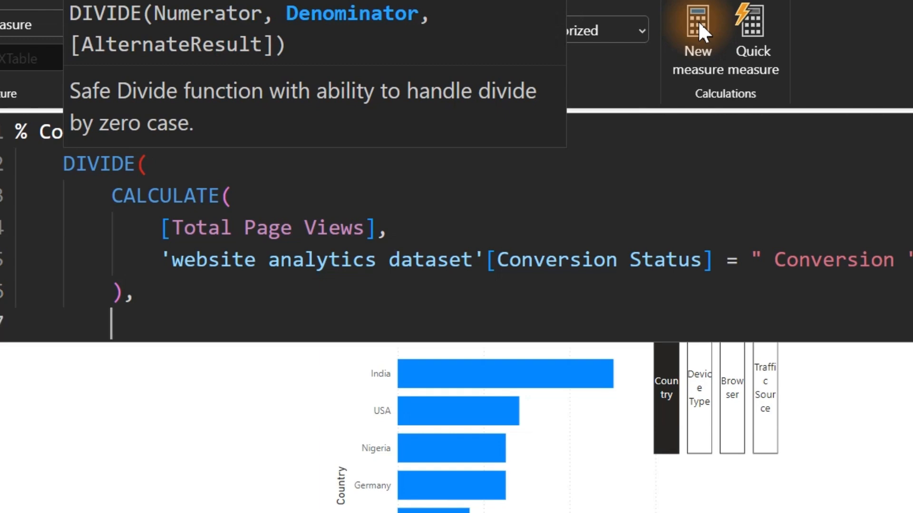
text([to)
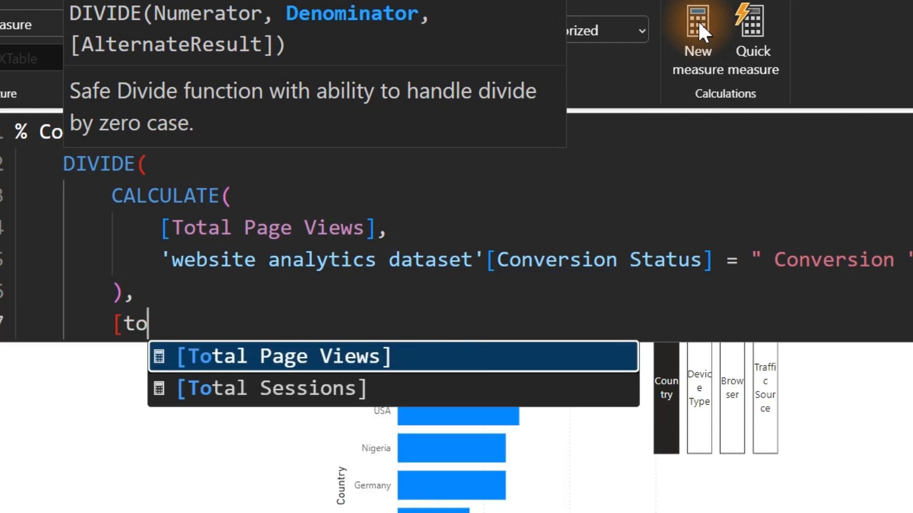
text(t)
key(Tab)
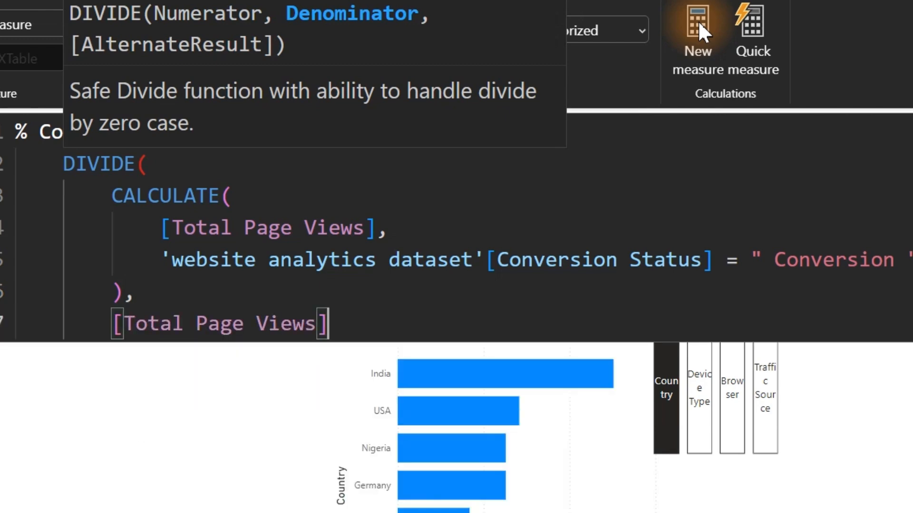
key(Return)
text())
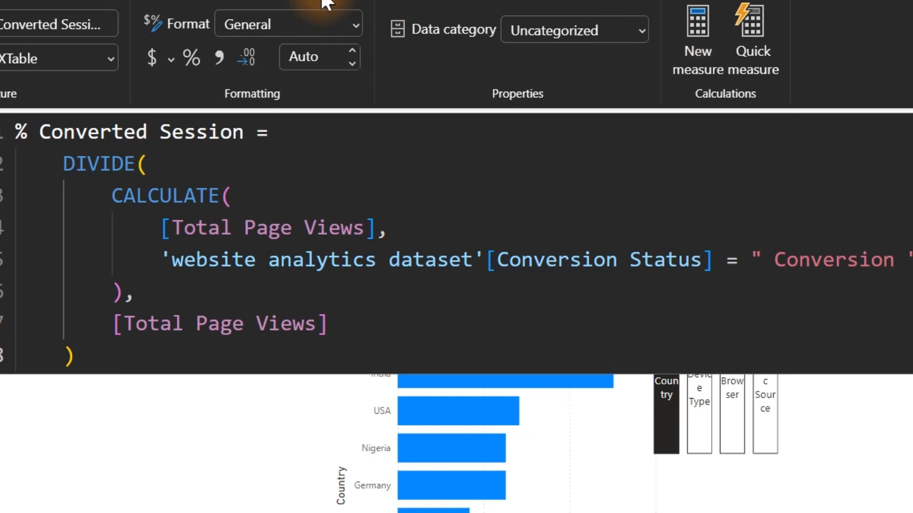
Copy the whole formula and format the % Converted Session measure as a percentage with 0 decimal places.
key(ctrl+a)
key(ctrl+c)
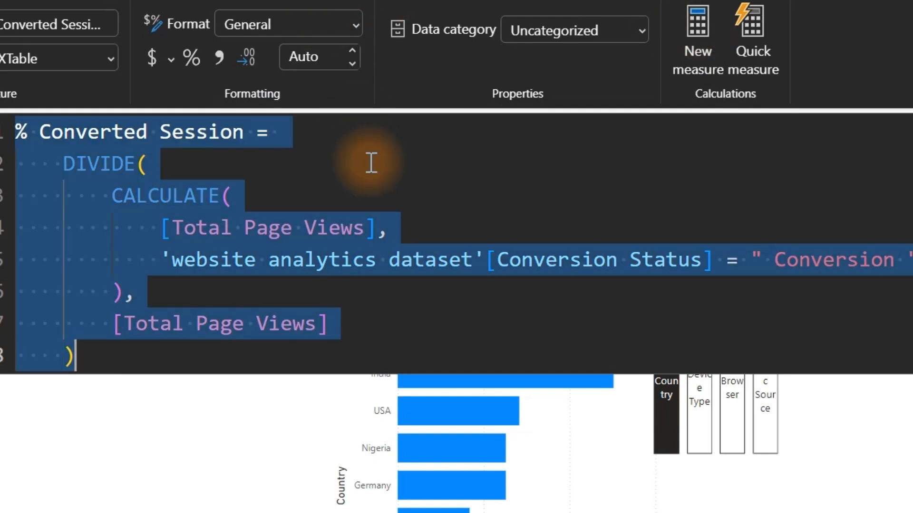
click(194, 64)
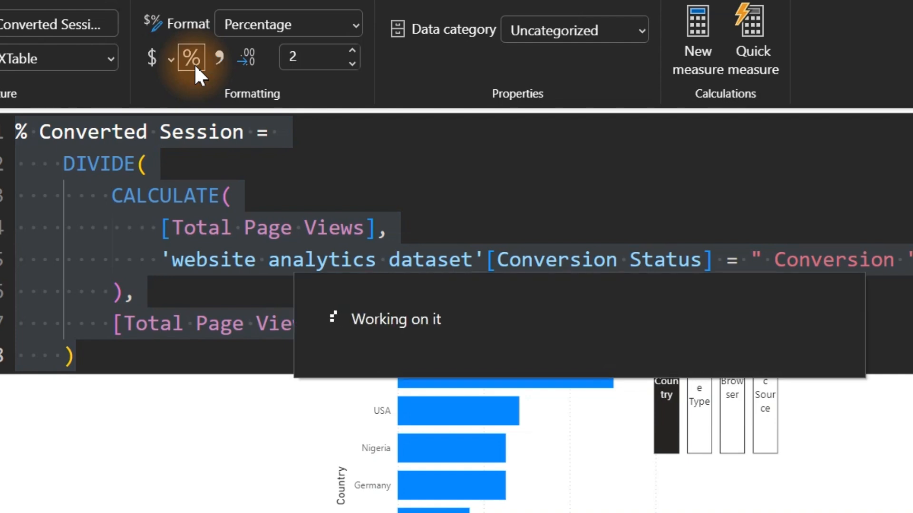
click(307, 55)
text(0)
key(Return)
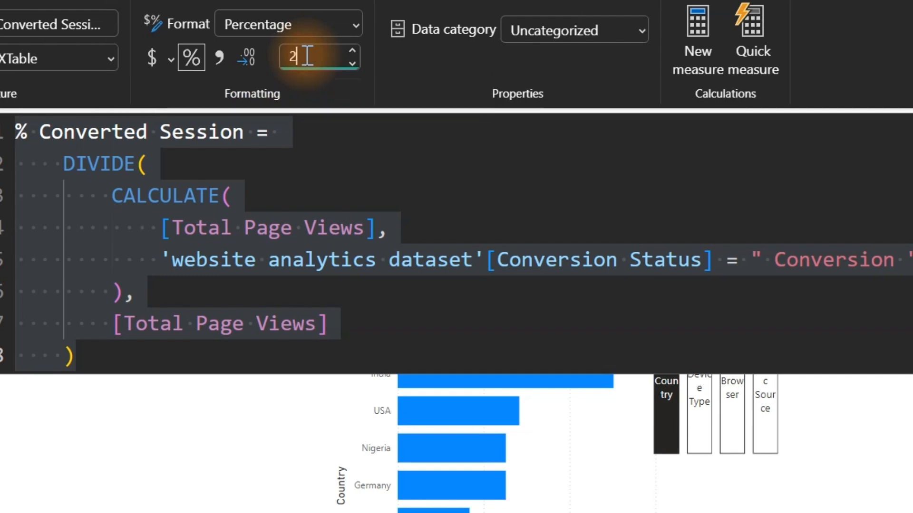
Create a new measure from the copied formula and rename it % Not Converted Session.
click(697, 36)
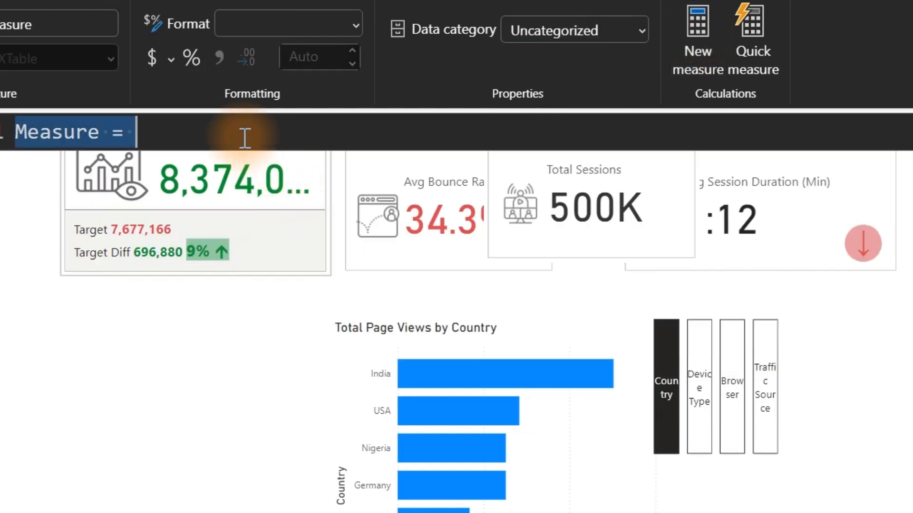
key(ctrl+v)
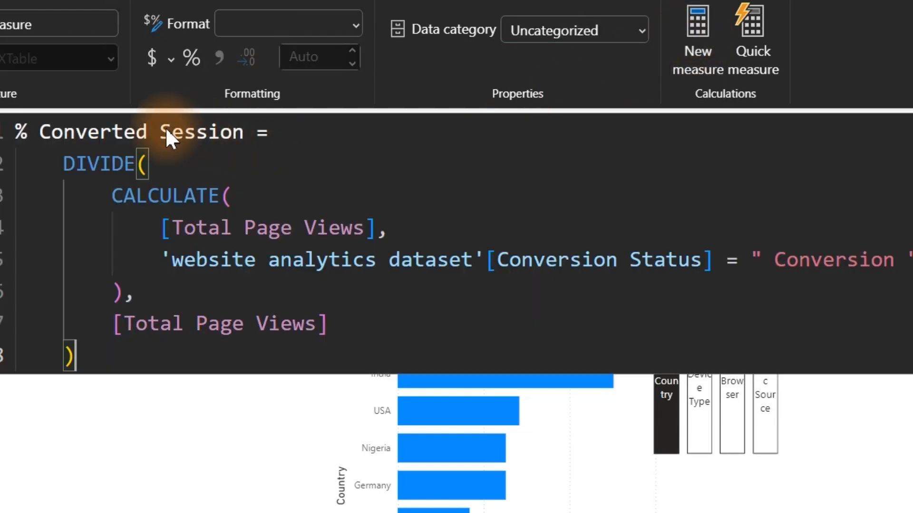
click(40, 132)
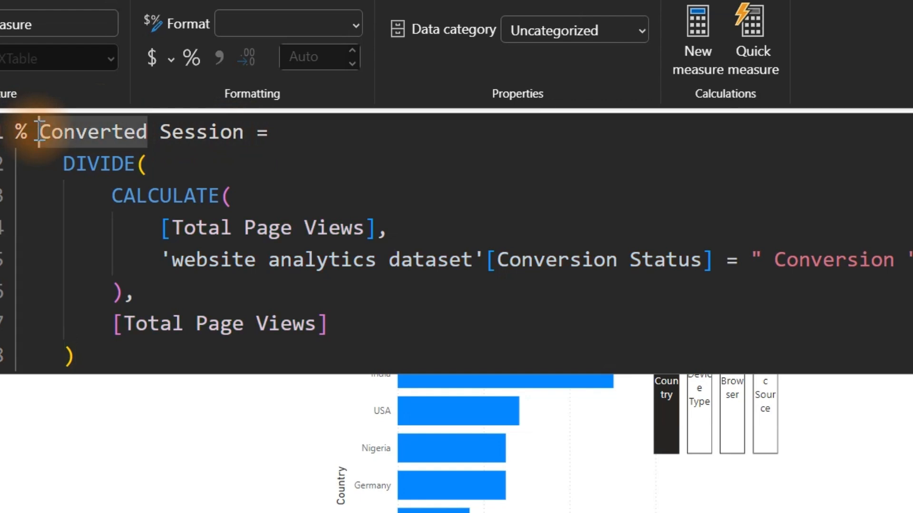
text(Not)
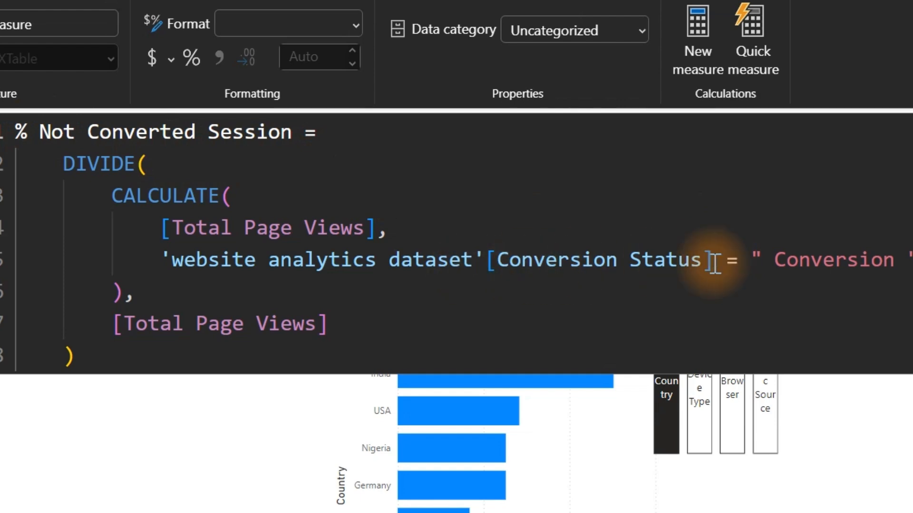
Change the new measure's filter value to "Not Conversion" and format the measure as a percentage with 0 decimal places.
click(773, 260)
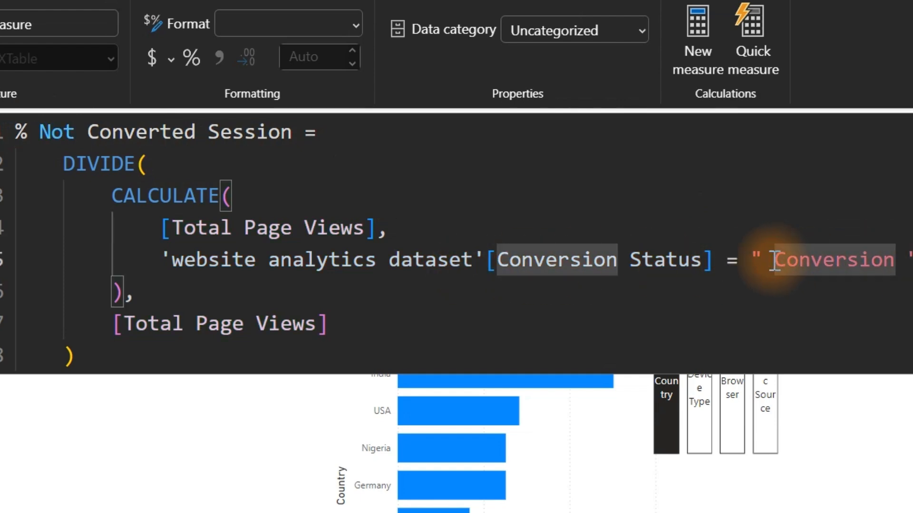
text(Not)
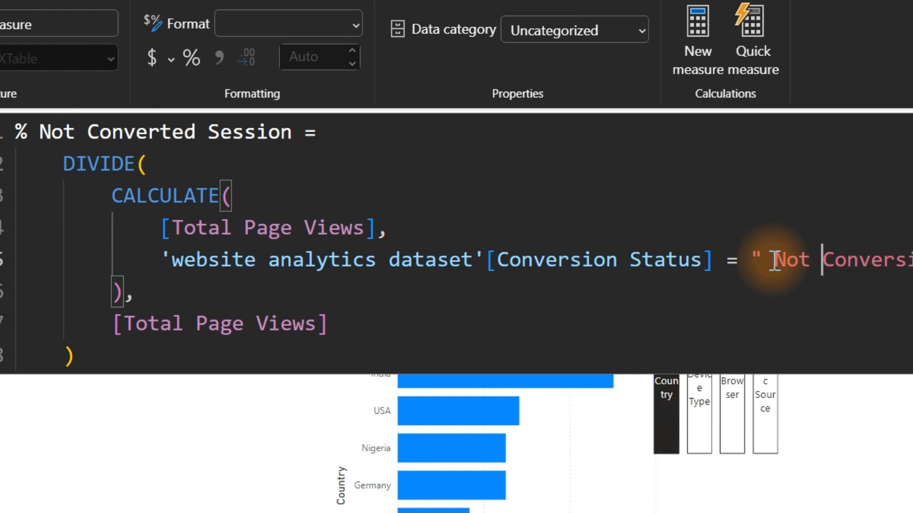
drag(762, 259, 909, 240)
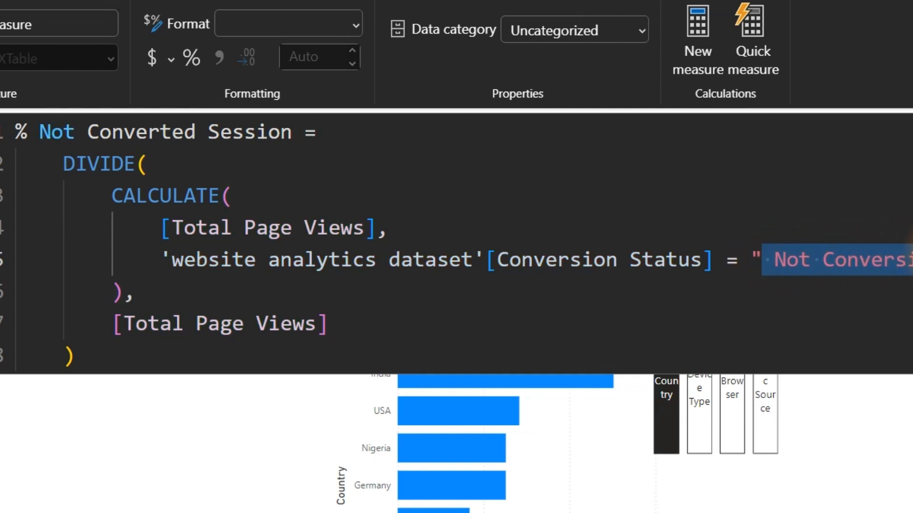
key(Return)
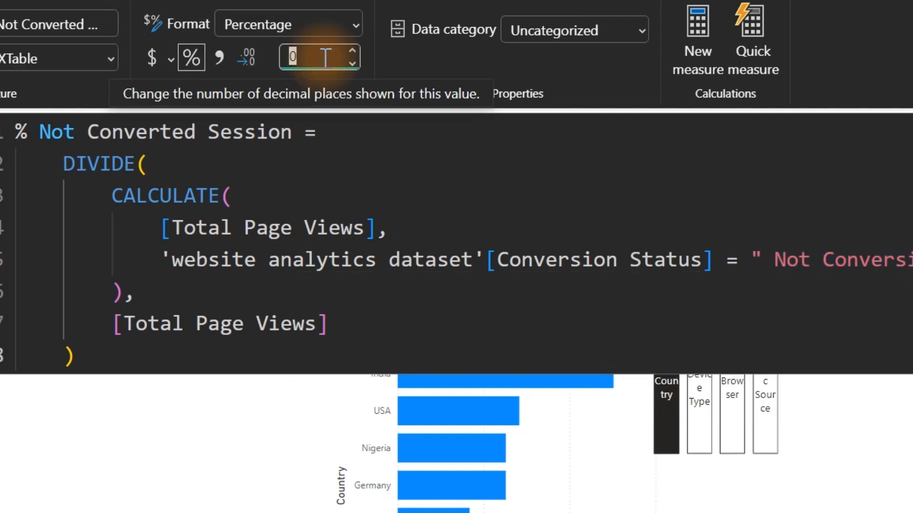
Check the Conversion Status values in the dataset table and correct the % Converted Session filter value to "Converted".
click(82, 440)
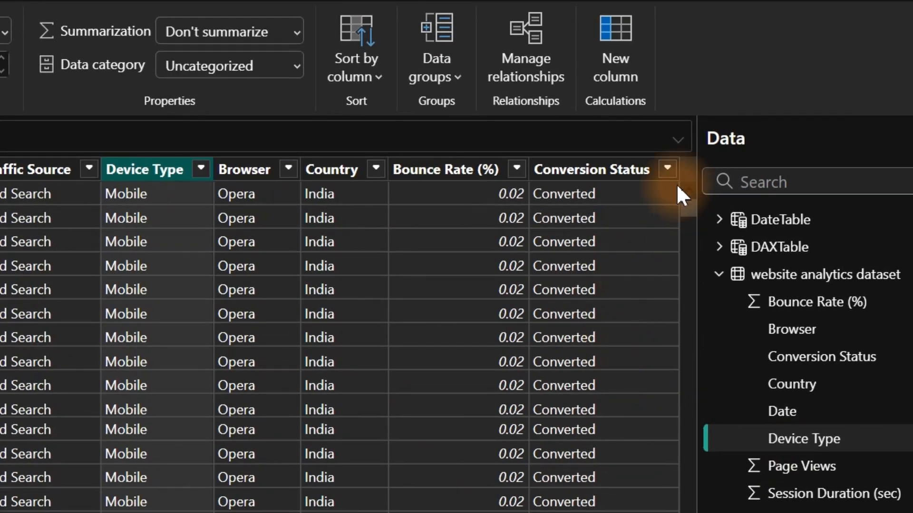
click(667, 168)
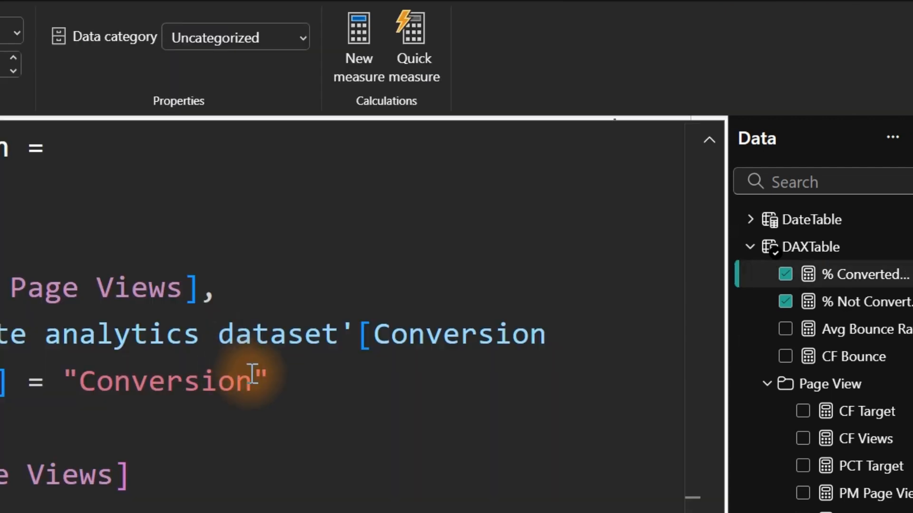
click(252, 380)
key(BackSpace)
key(BackSpace)
key(BackSpace)
key(BackSpace)
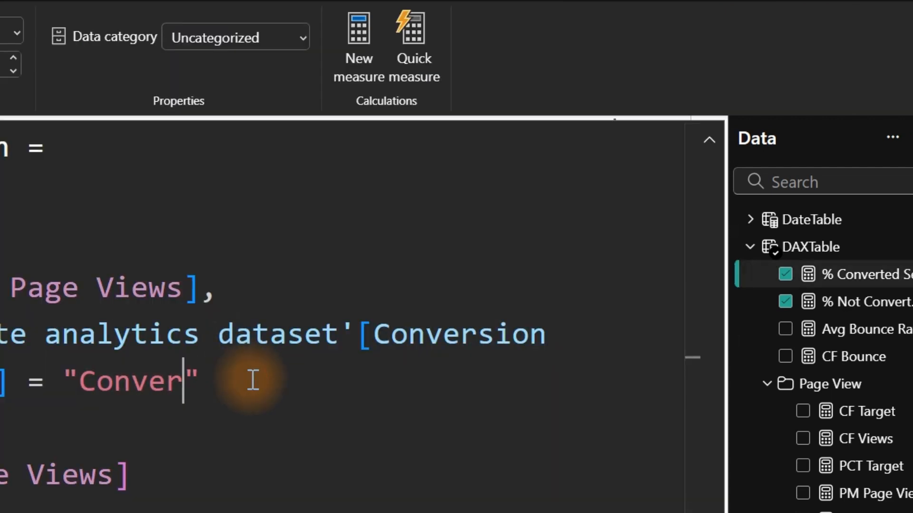
text(ted)
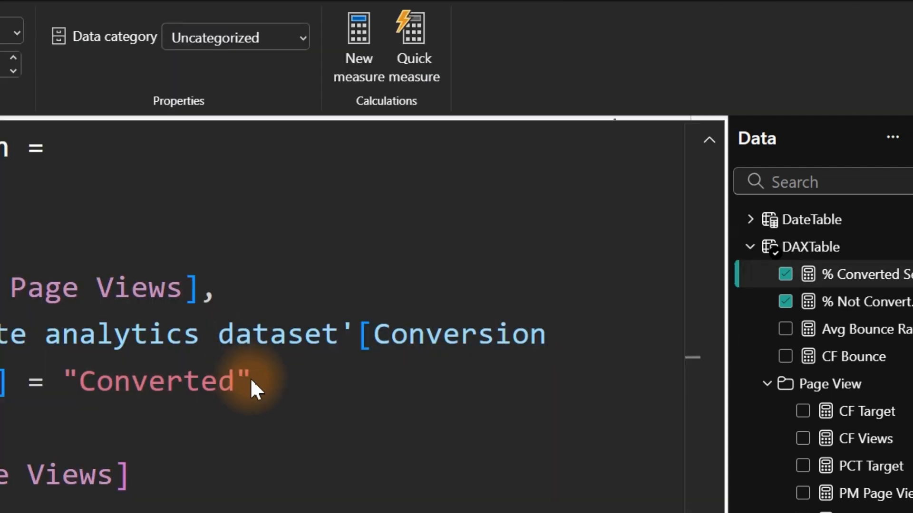
key(Return)
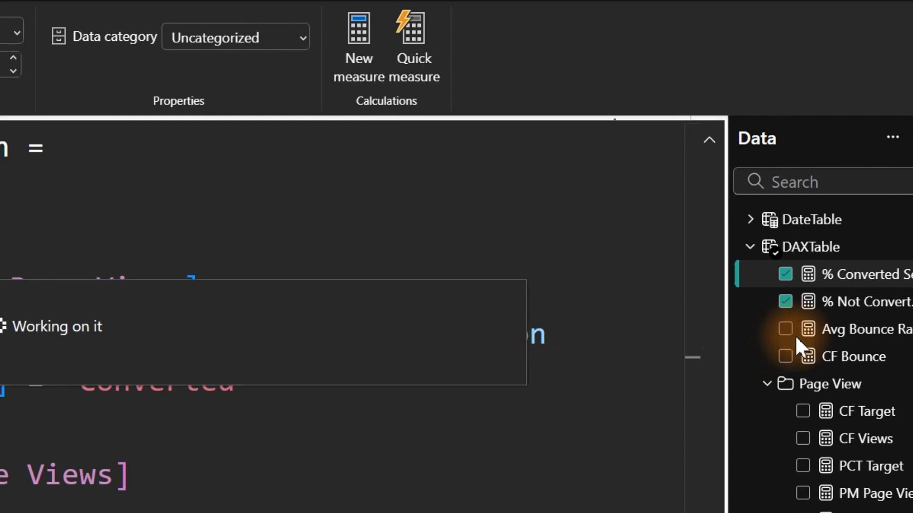
Correct the filter value in the % Not Converted Session measure to "Not Converted".
click(861, 314)
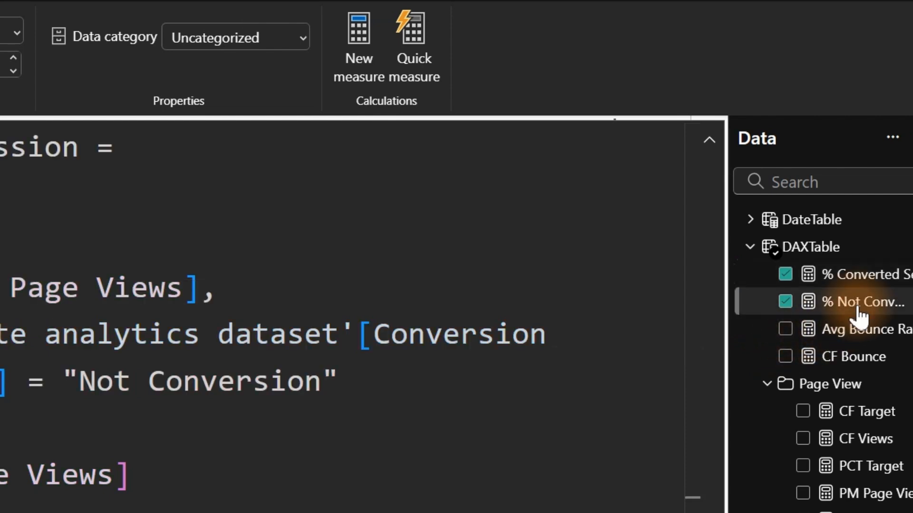
click(323, 382)
key(BackSpace)
key(BackSpace)
key(BackSpace)
key(BackSpace)
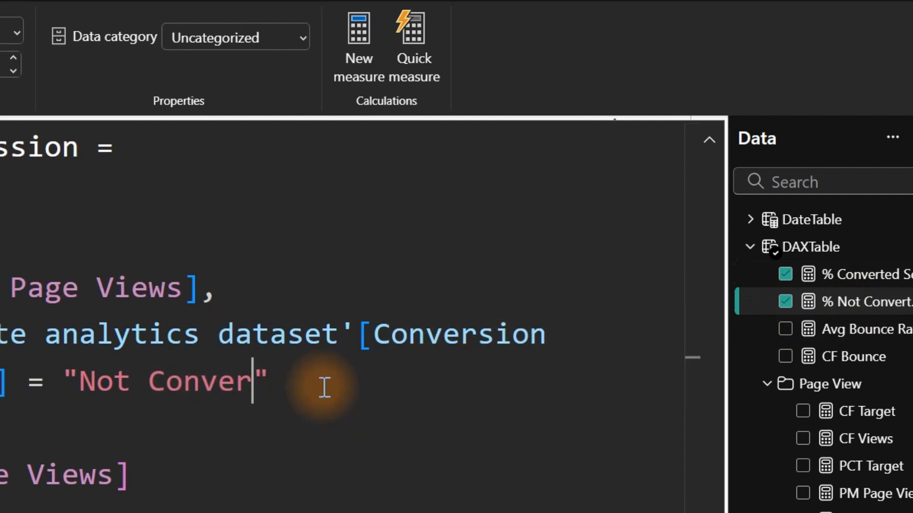
text(ted)
key(Return)
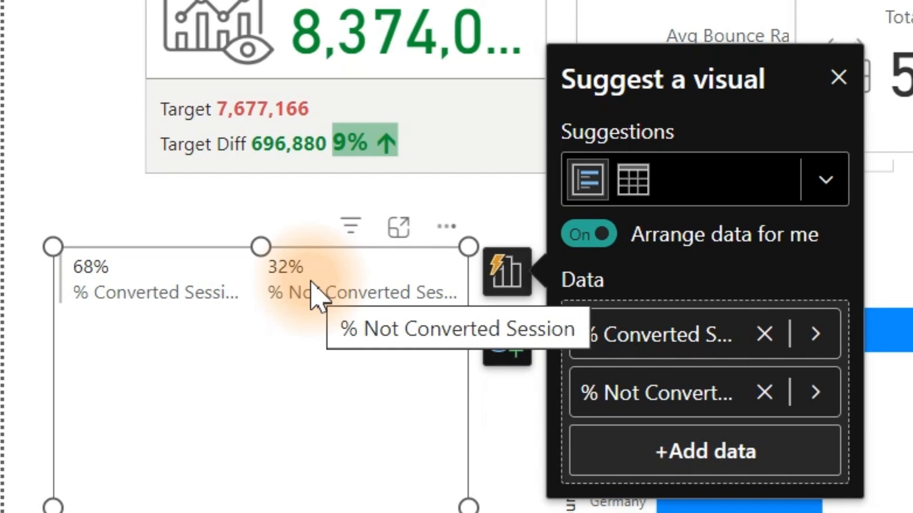
Delete the visual holding the two session percentages and view the formula of the % Not Converted Session measure.
click(346, 383)
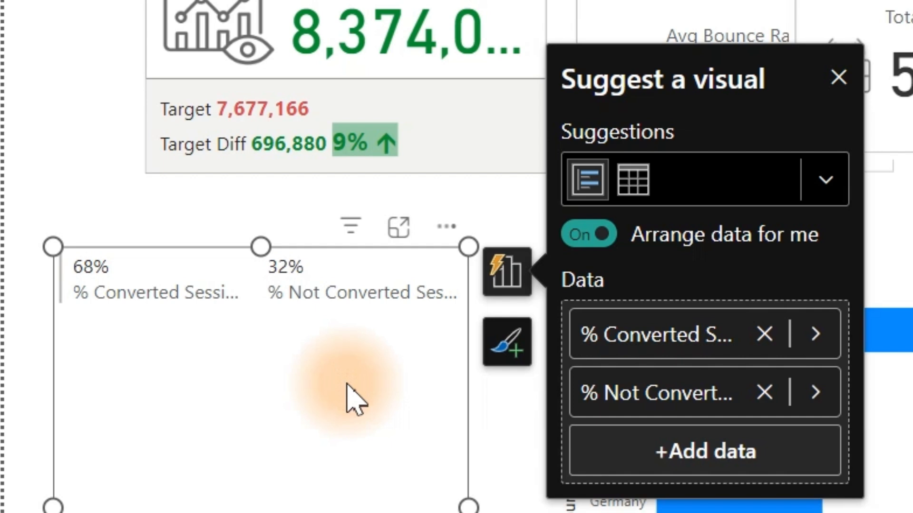
key(Delete)
click(216, 295)
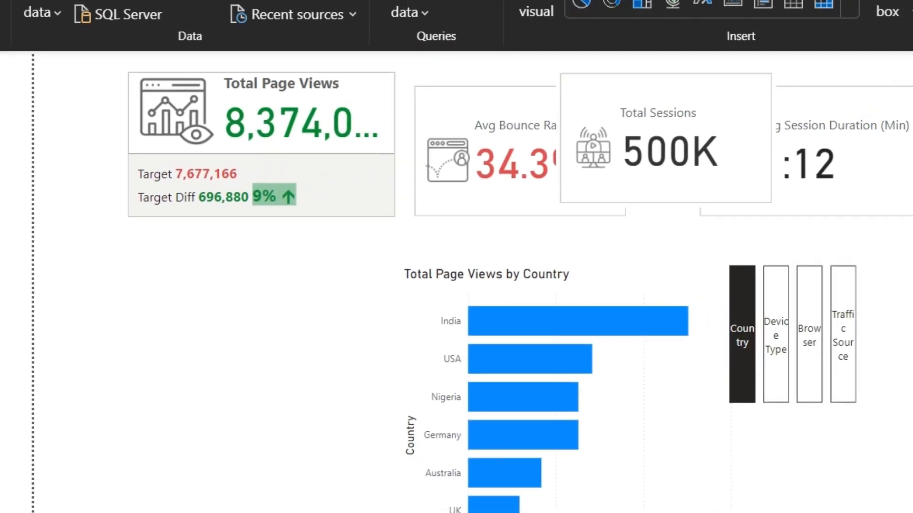
click(902, 262)
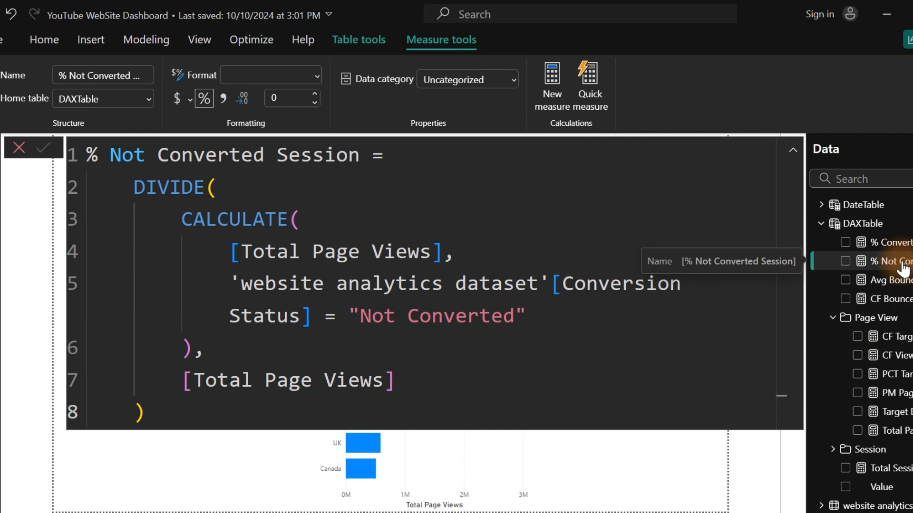
Create a measure R Conversion = 1.0 - [% Converted Session] in DAXTable and format it as a percentage.
right_click(902, 262)
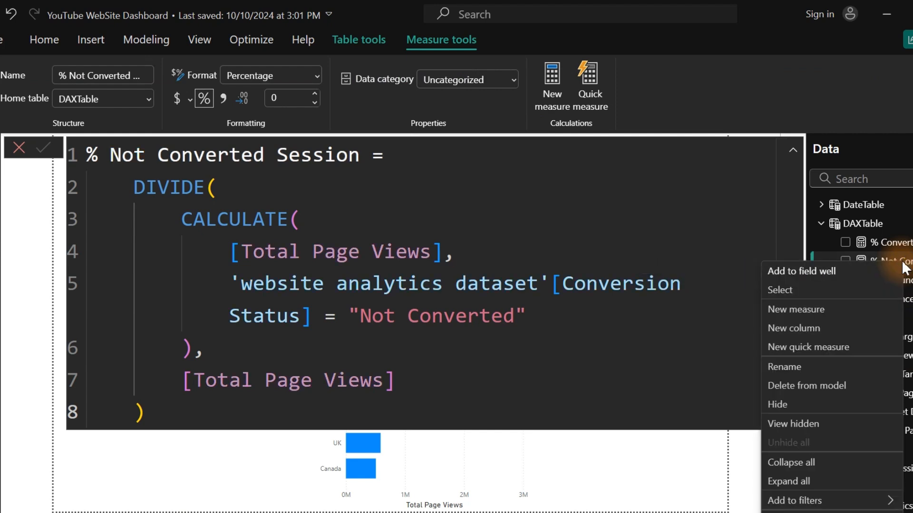
click(789, 309)
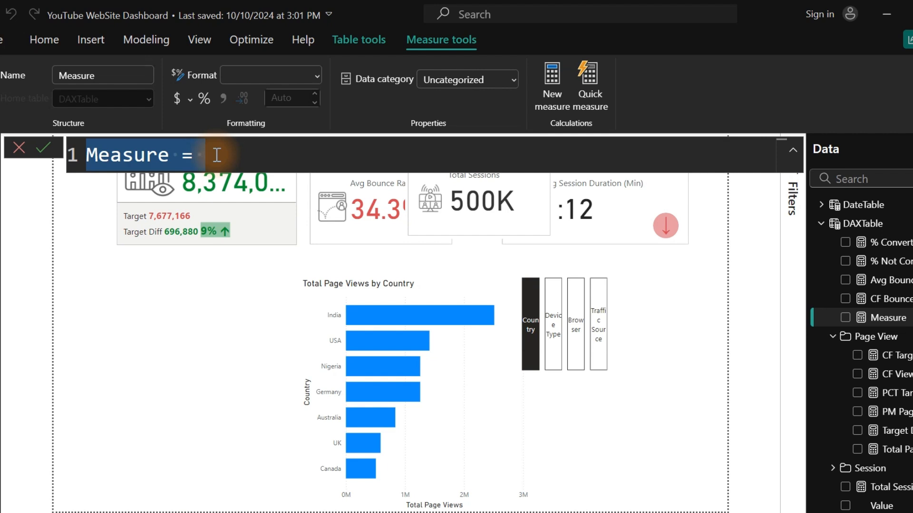
text(R)
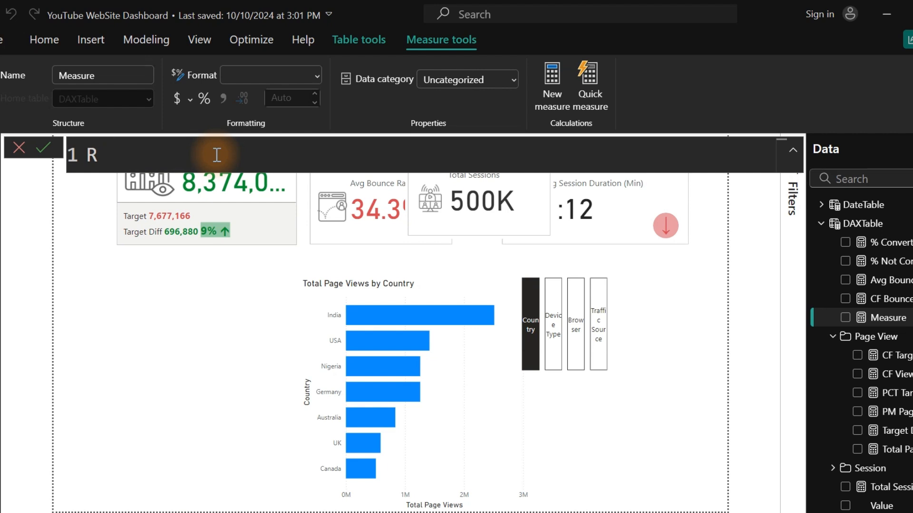
text( Convero)
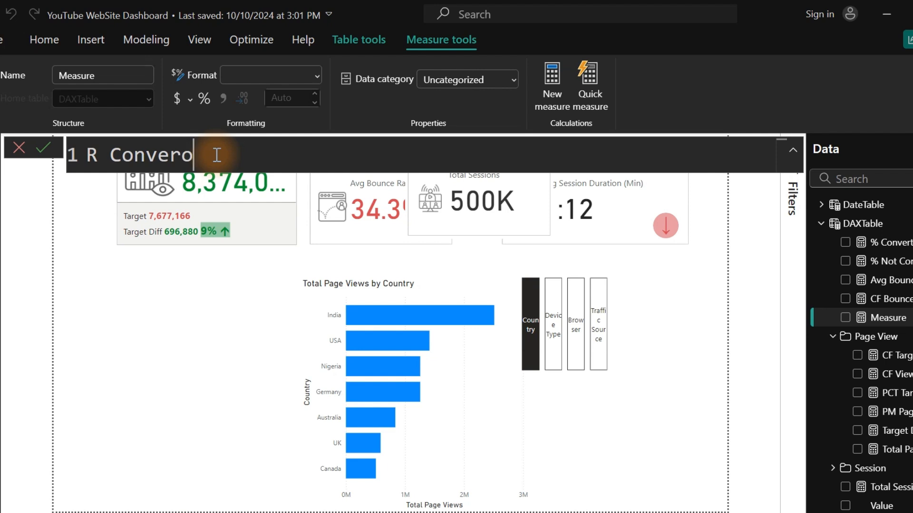
key(BackSpace)
text(sion = )
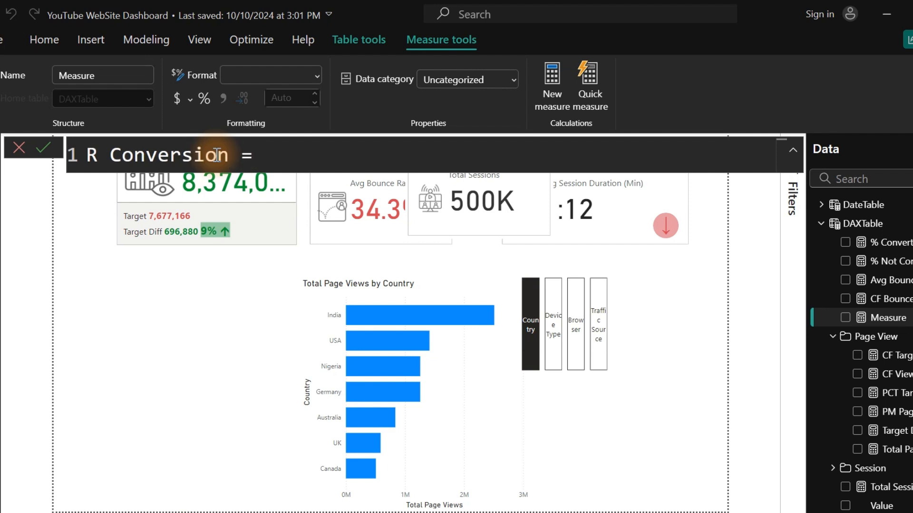
text(1.0 - [)
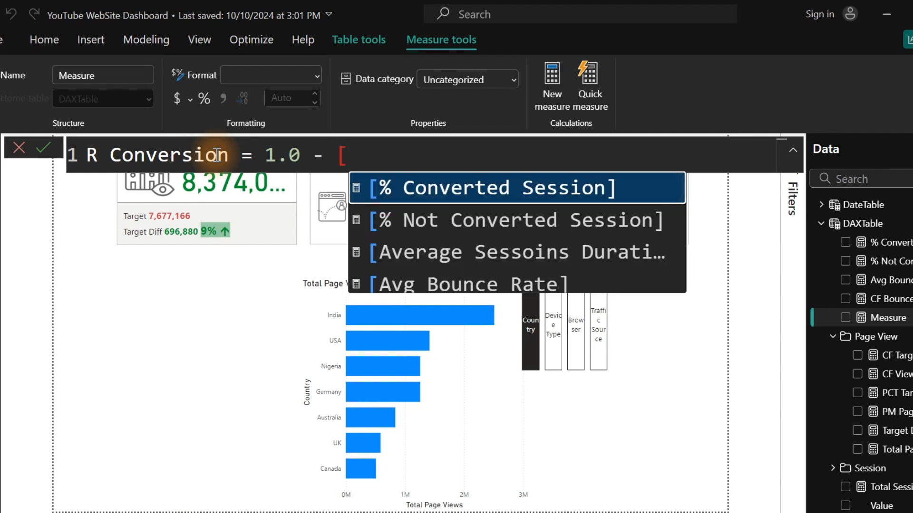
key(Tab)
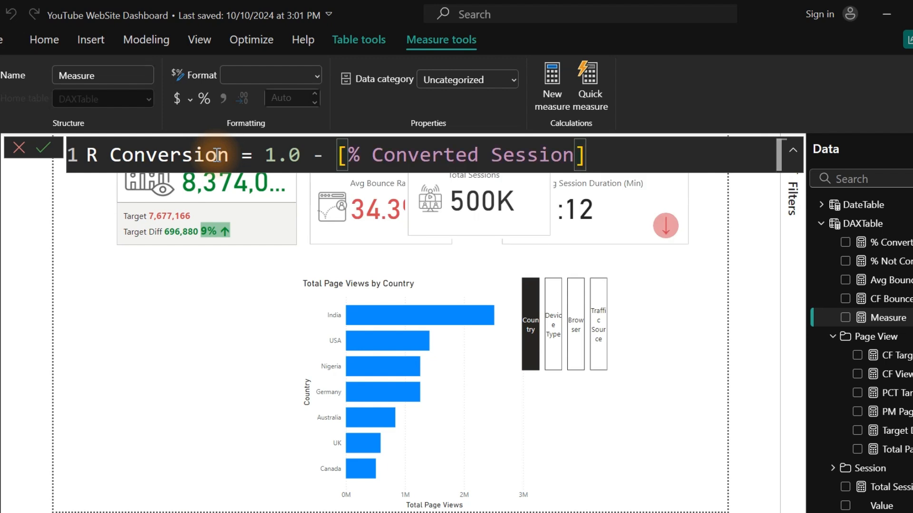
key(Return)
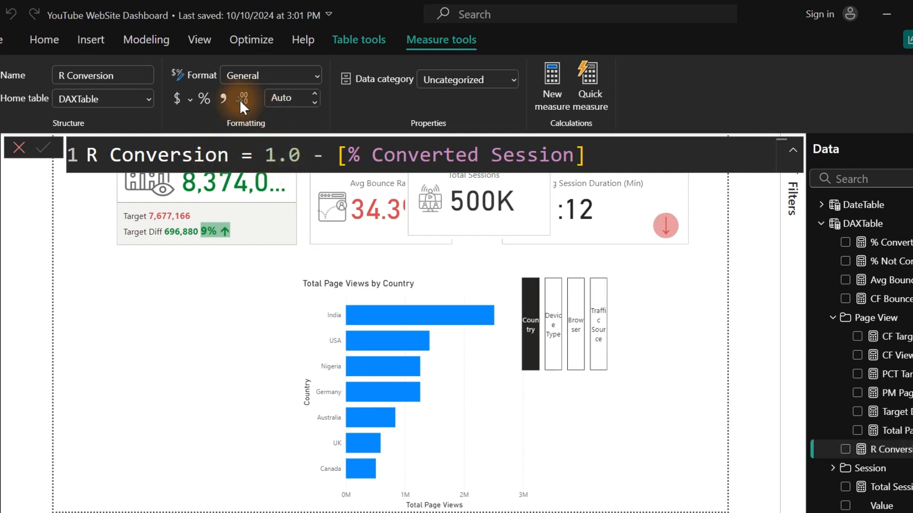
click(205, 98)
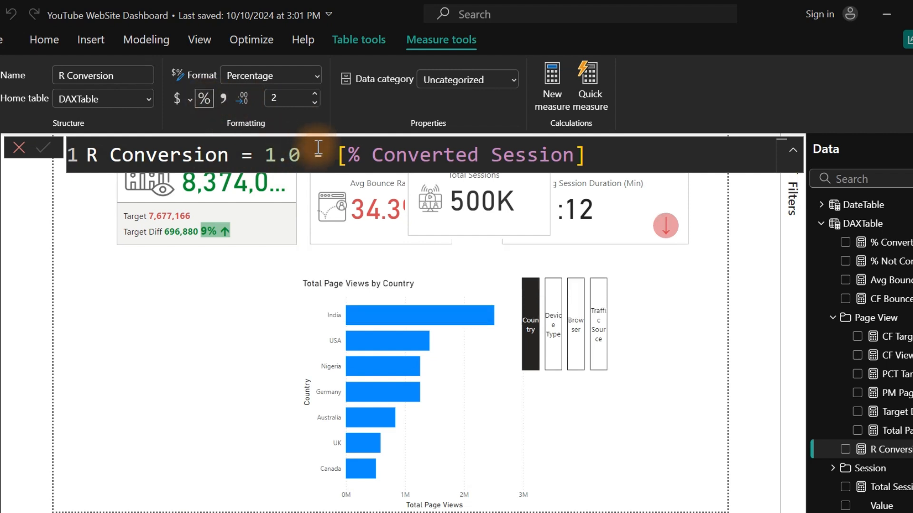
Create a matching percentage measure R Not Conversion = 1.0 - [% Not Converted Session], reusing the R Conversion formula.
click(351, 155)
key(ctrl+a)
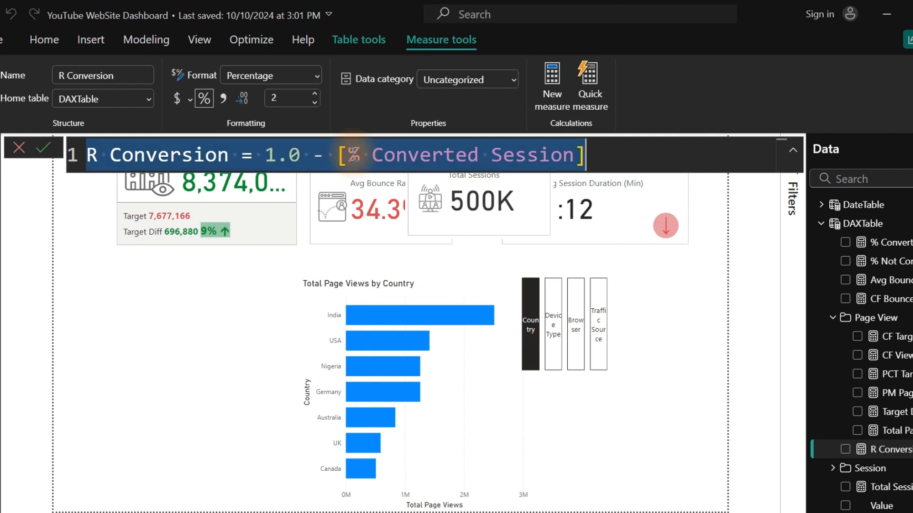
click(649, 218)
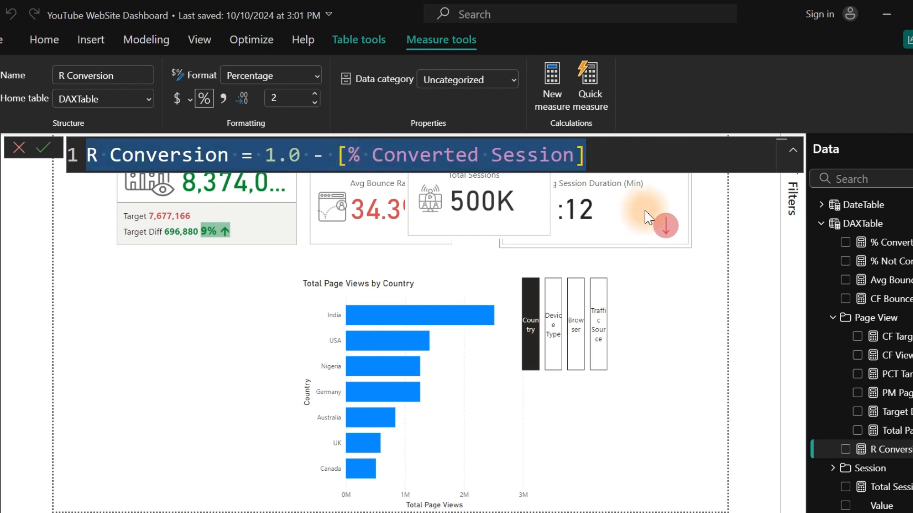
click(560, 78)
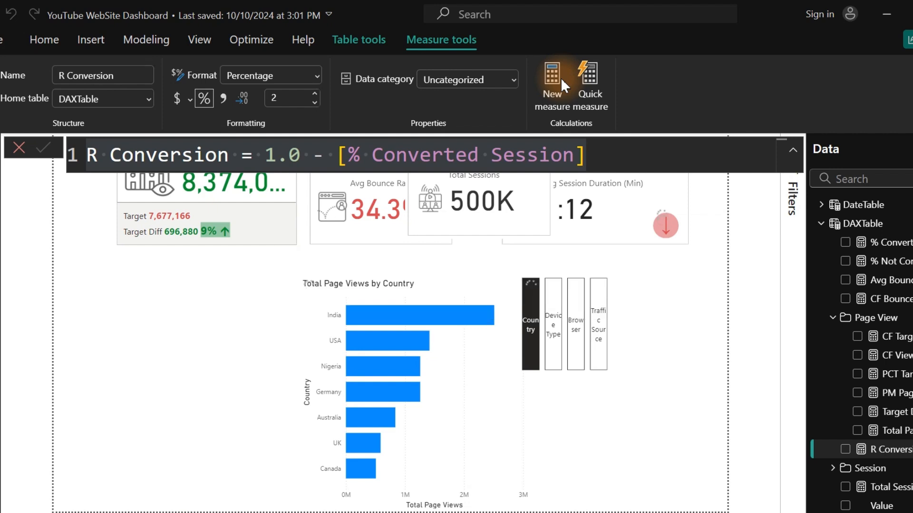
click(272, 159)
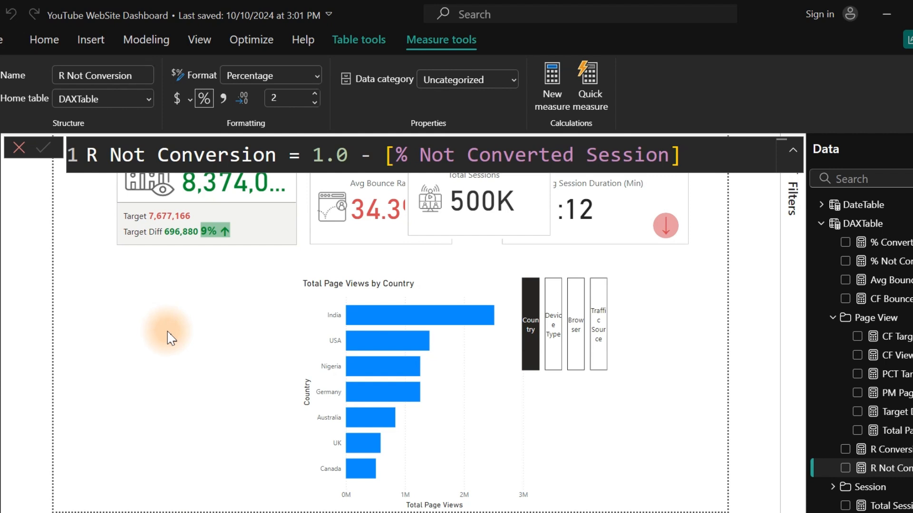
Check R Not Conversion against % Not Converted Session in a temporary card visual and delete that visual.
click(845, 469)
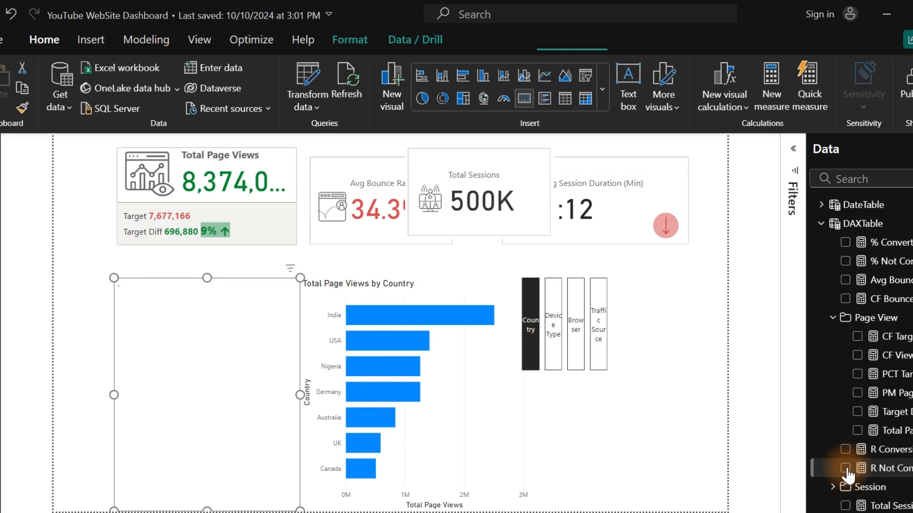
drag(210, 373, 162, 333)
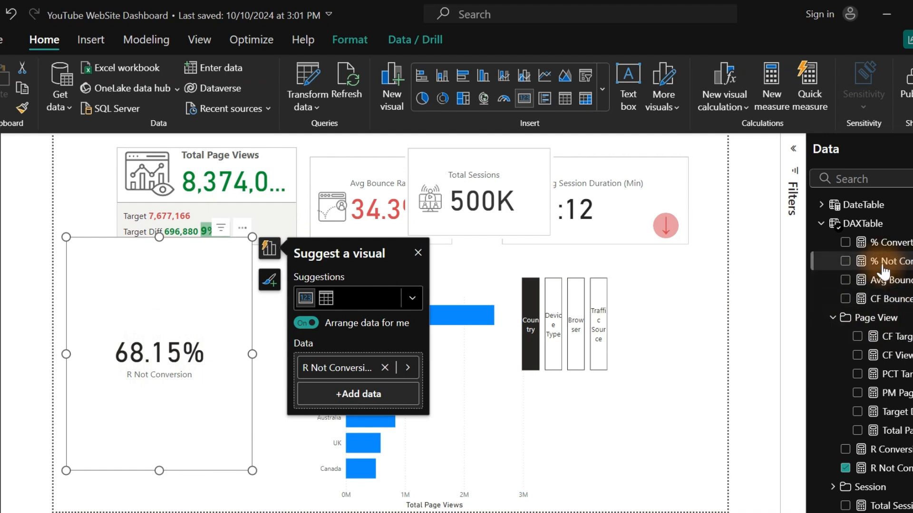
click(846, 262)
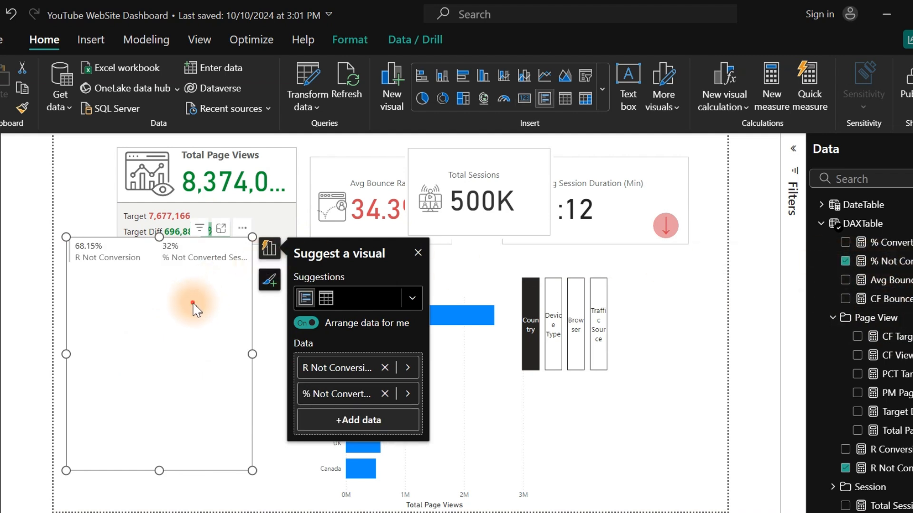
drag(193, 305, 192, 369)
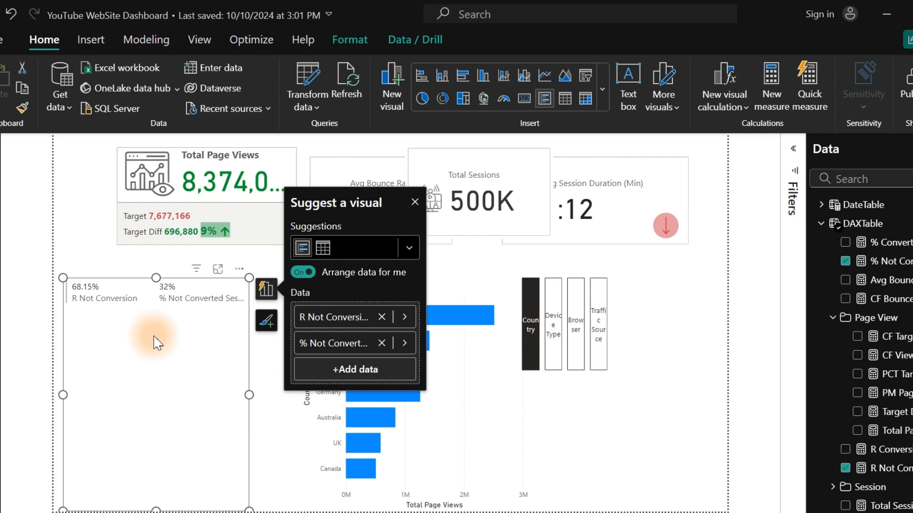
key(Delete)
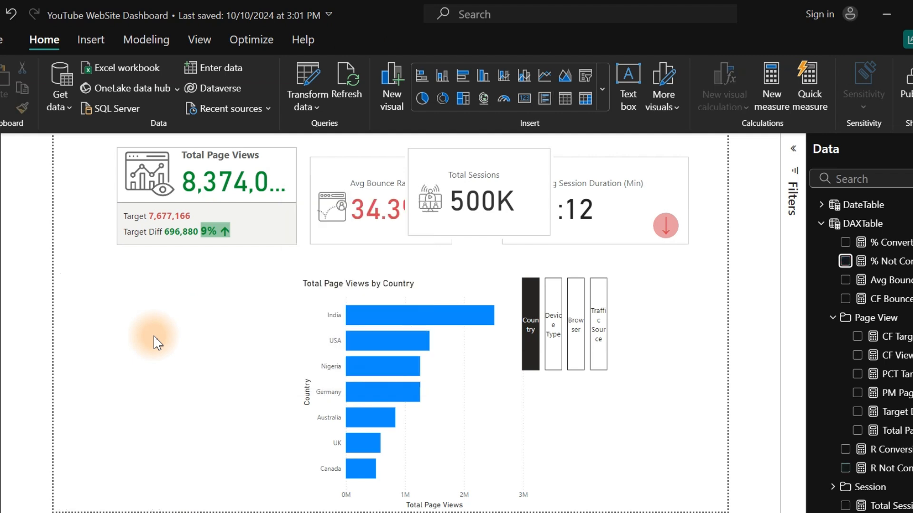
Insert a donut chart beside the page views bar chart with R Not Conversion and % Not Converted Session as values.
click(442, 97)
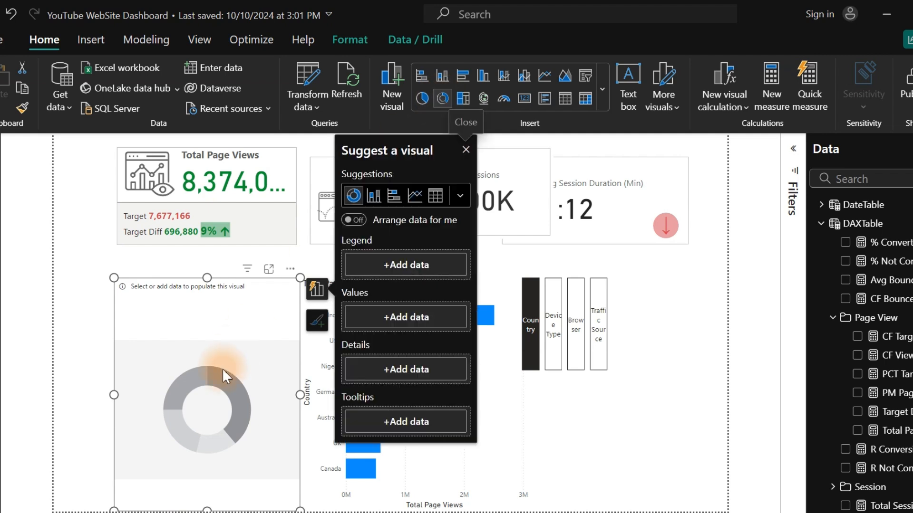
drag(221, 368, 175, 339)
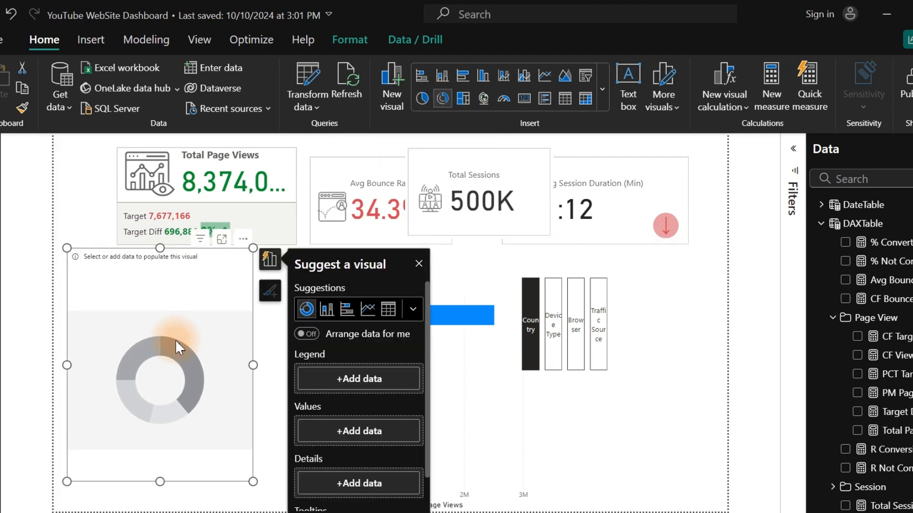
click(846, 468)
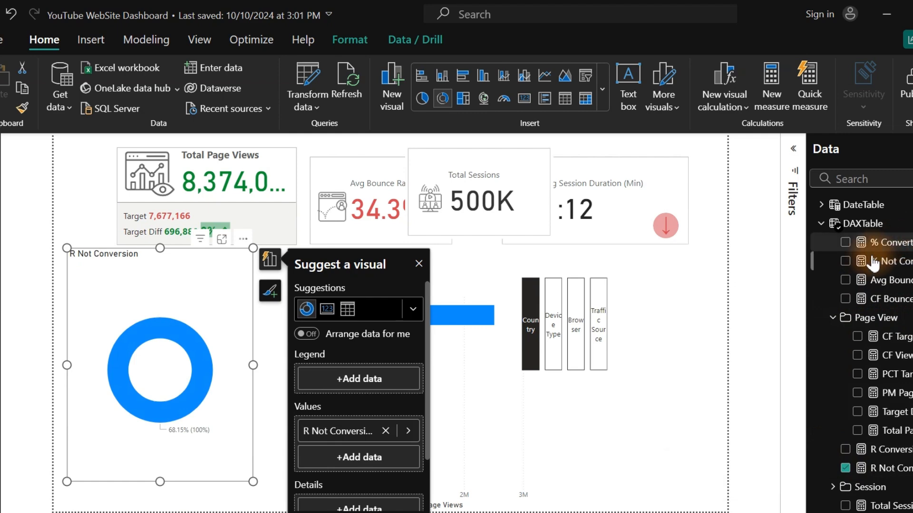
click(845, 261)
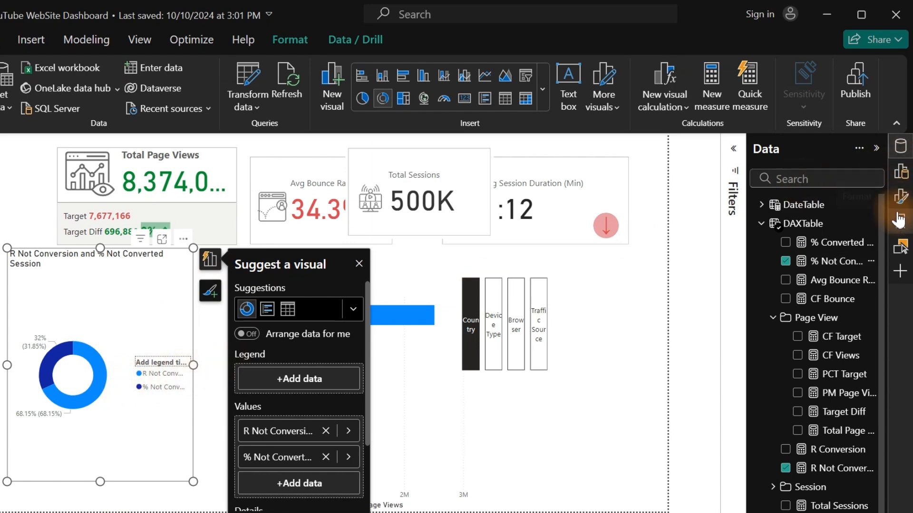
Turn off the donut chart's legend, title and detail labels.
click(900, 147)
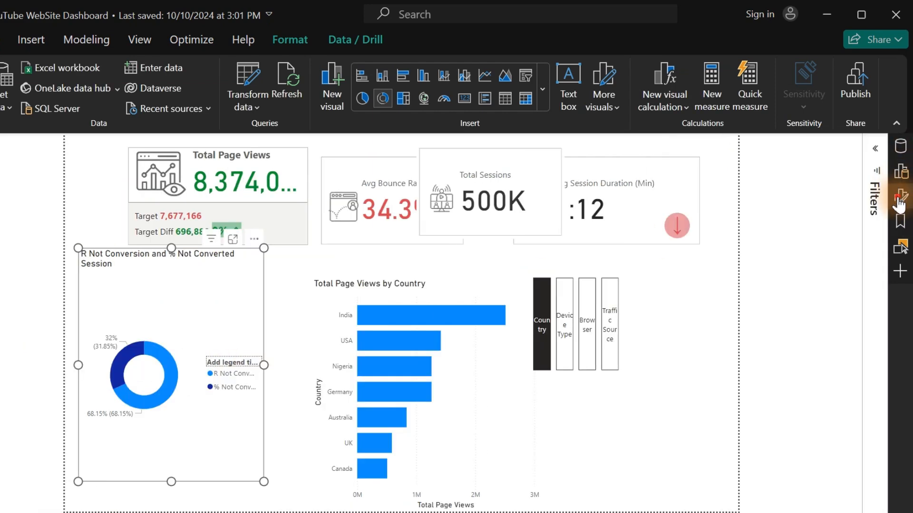
click(900, 197)
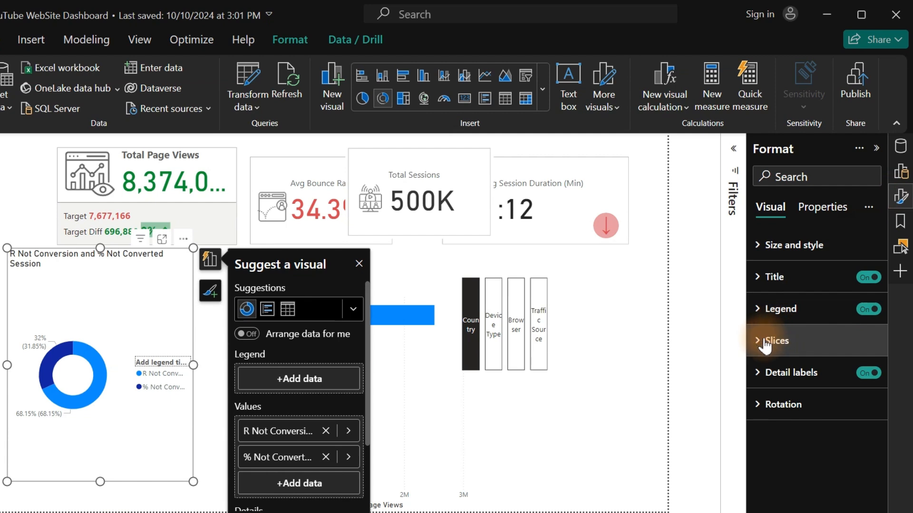
click(865, 314)
click(871, 279)
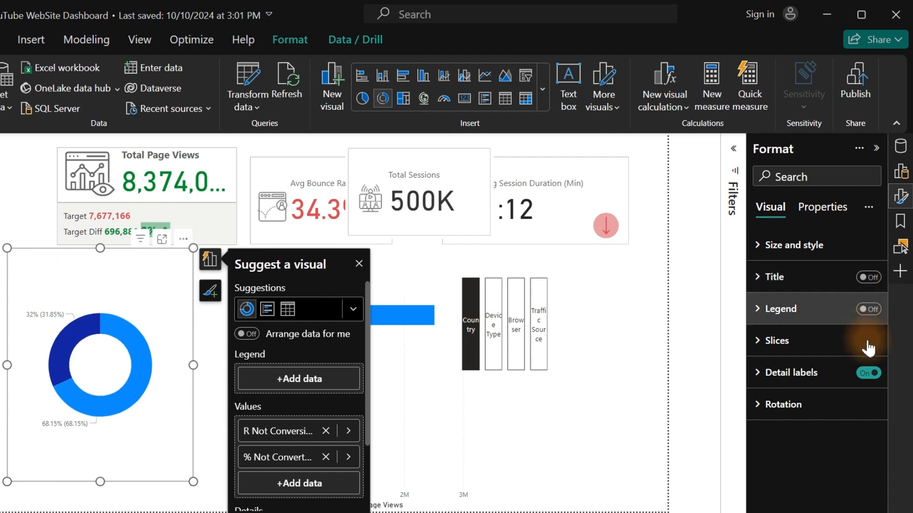
click(864, 374)
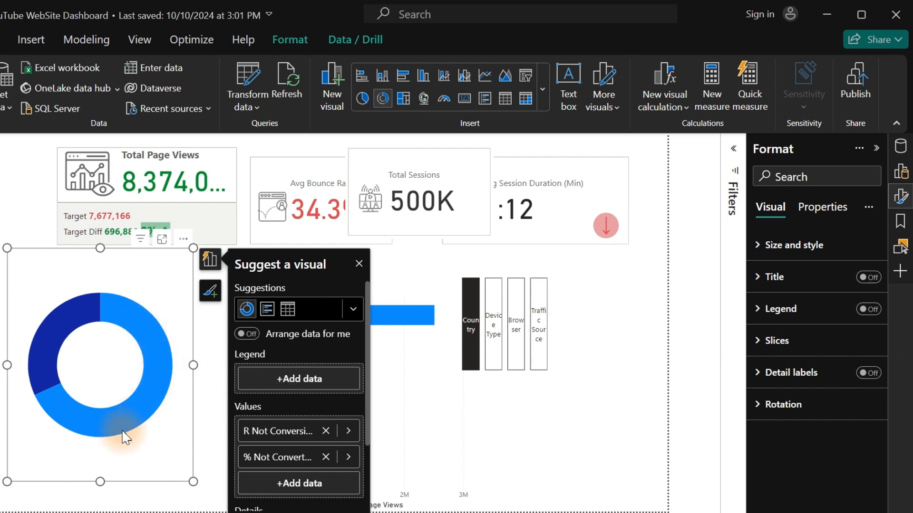
Colour the donut's R Not Conversion slice light grey and its % Not Converted Session slice bright blue.
click(774, 344)
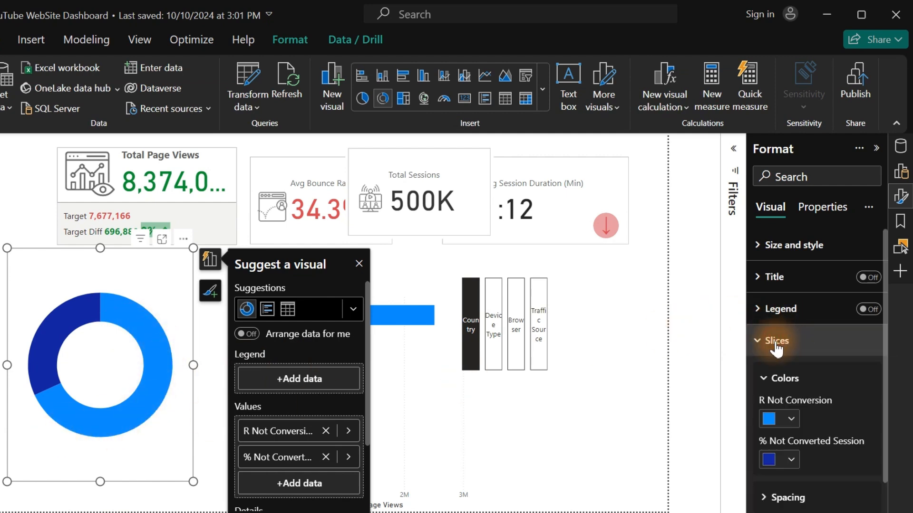
click(782, 419)
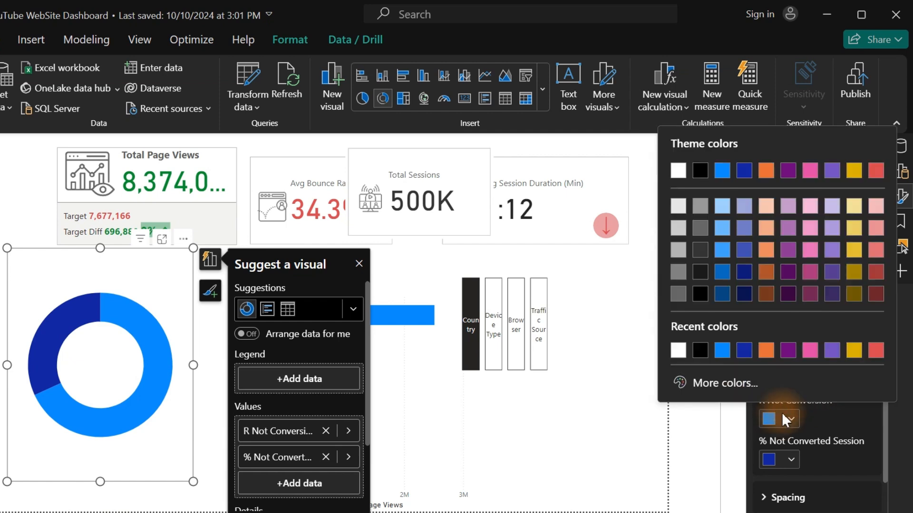
click(682, 256)
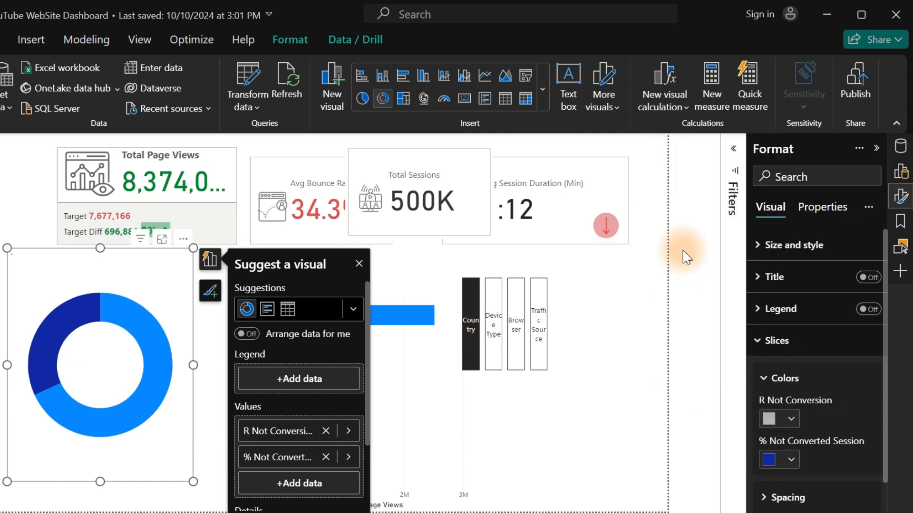
click(782, 419)
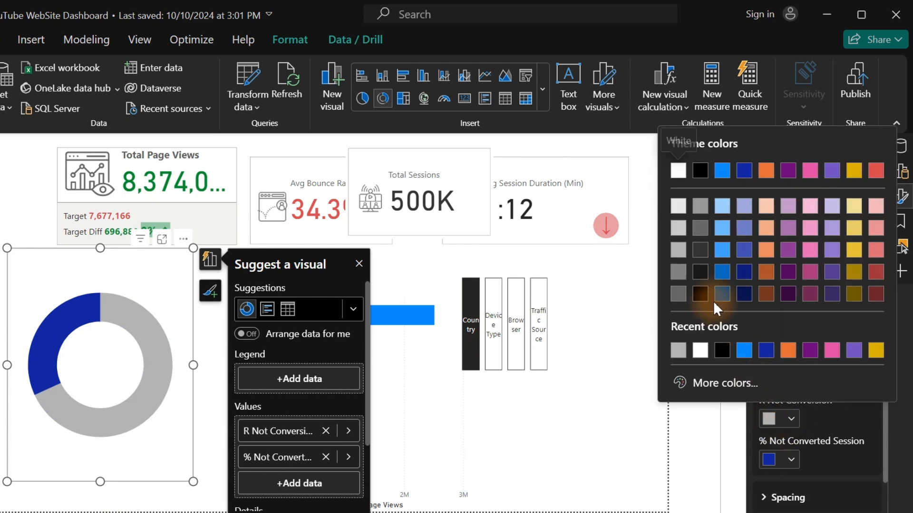
click(677, 207)
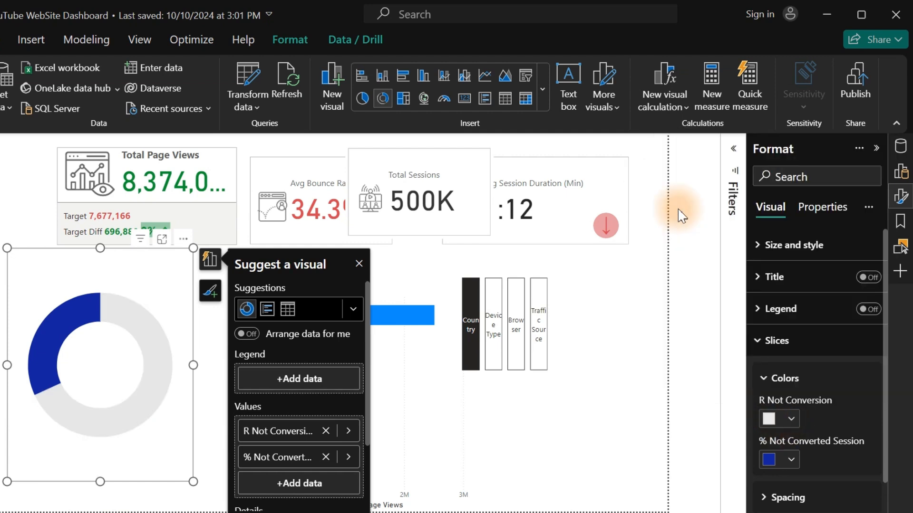
click(789, 413)
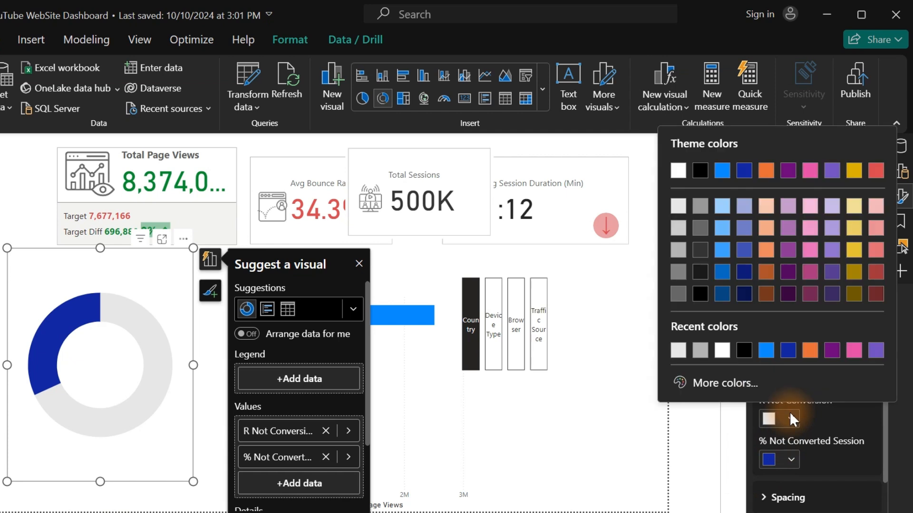
click(677, 227)
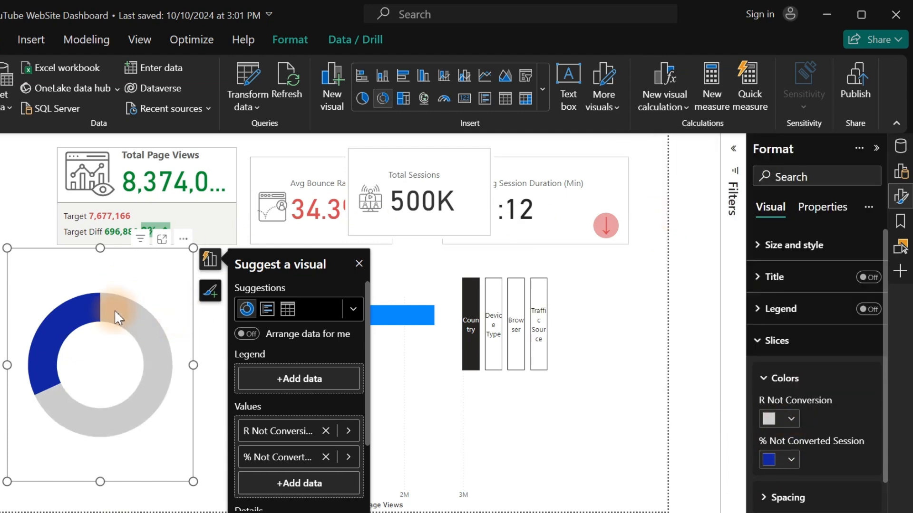
click(782, 460)
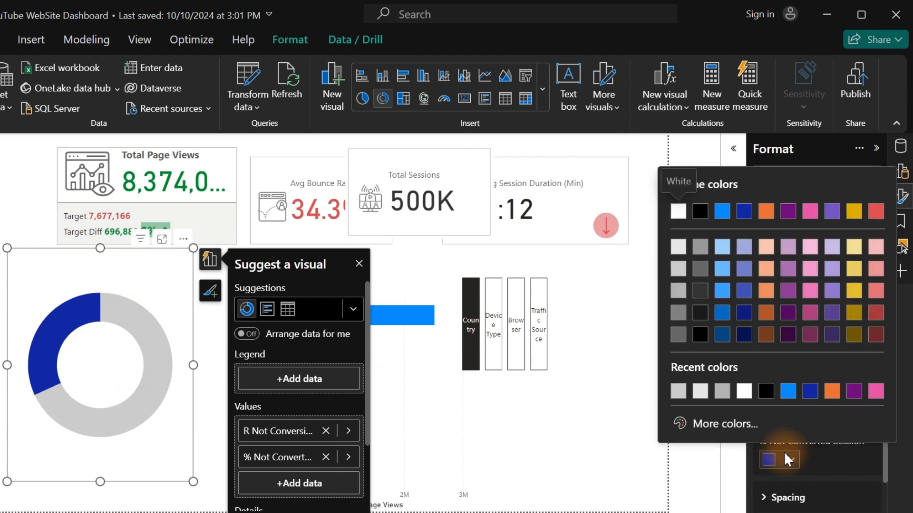
click(788, 391)
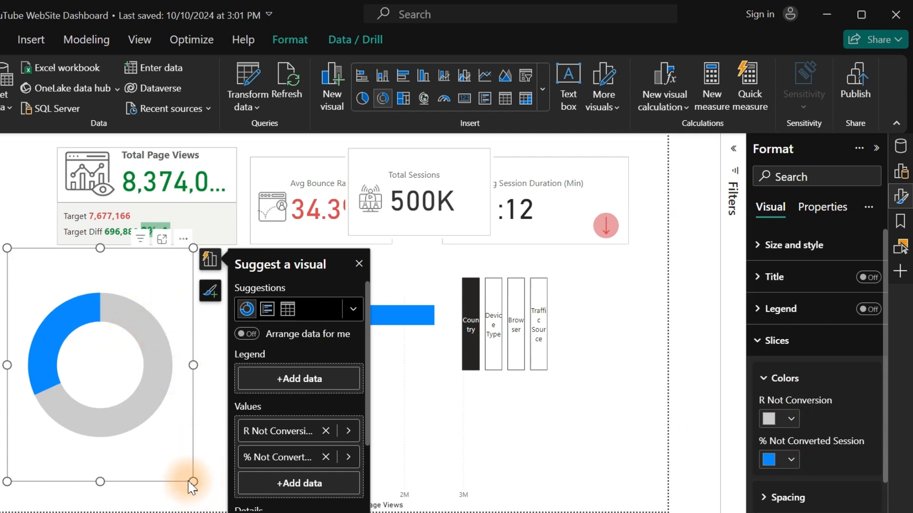
Set the inner radius of the donut chart's slices to 80%.
click(772, 350)
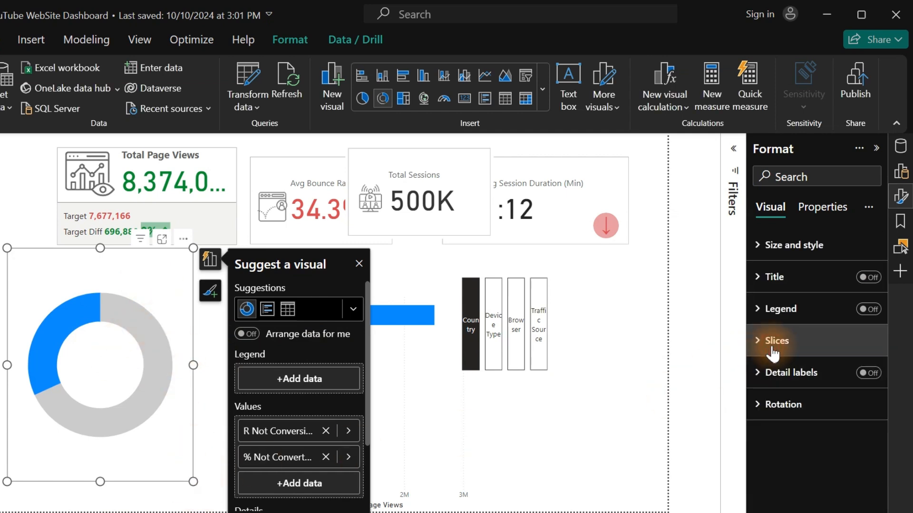
click(773, 350)
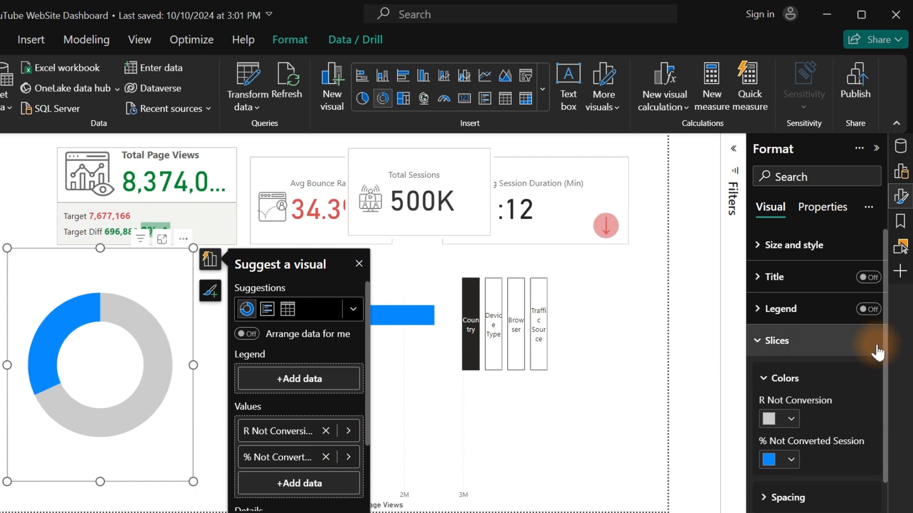
mouse_move(886, 335)
mouse_down()
mouse_move(883, 416)
mouse_move(883, 327)
mouse_up()
click(775, 343)
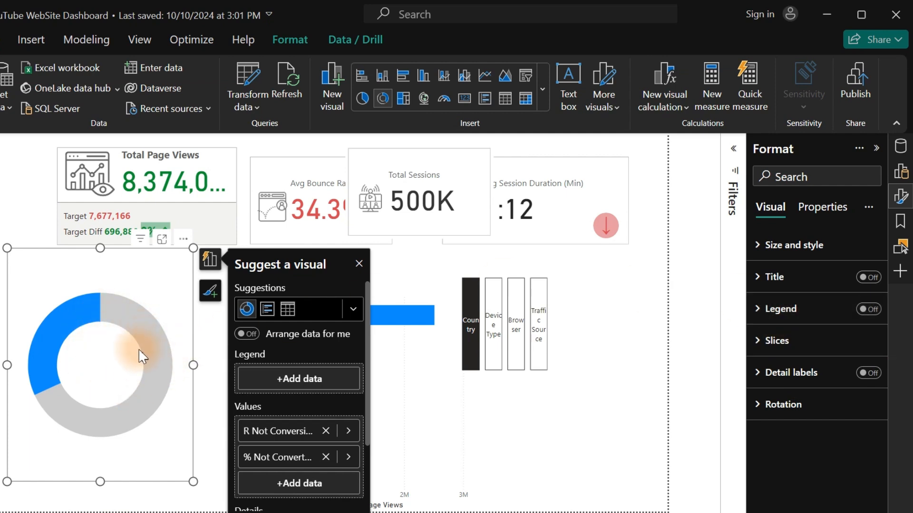
click(811, 349)
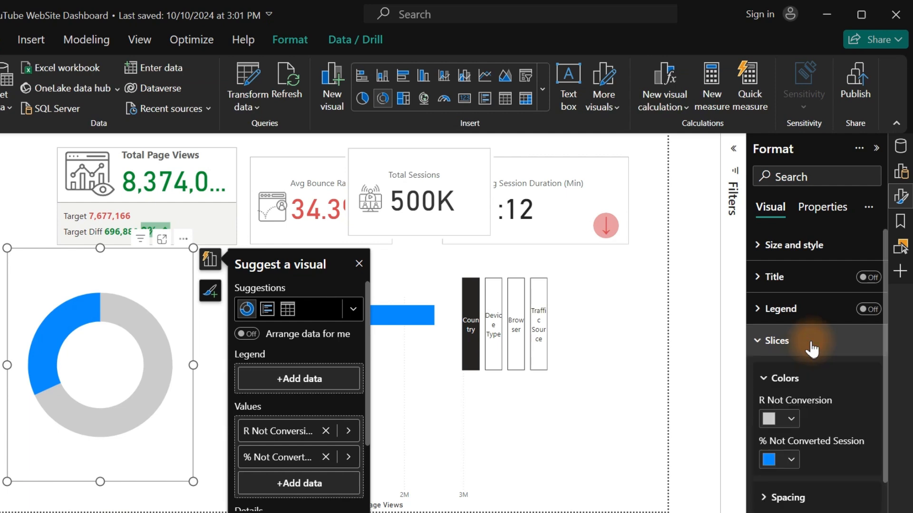
click(774, 500)
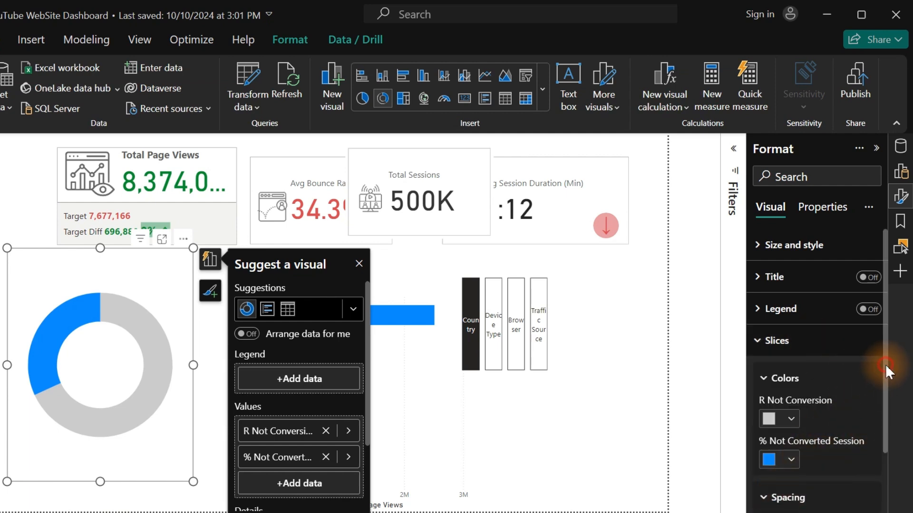
drag(885, 364, 852, 443)
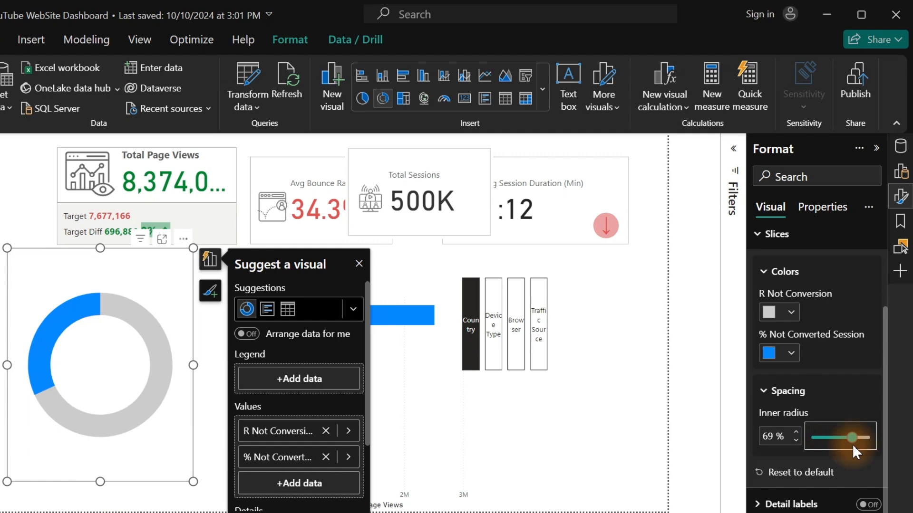
double_click(775, 436)
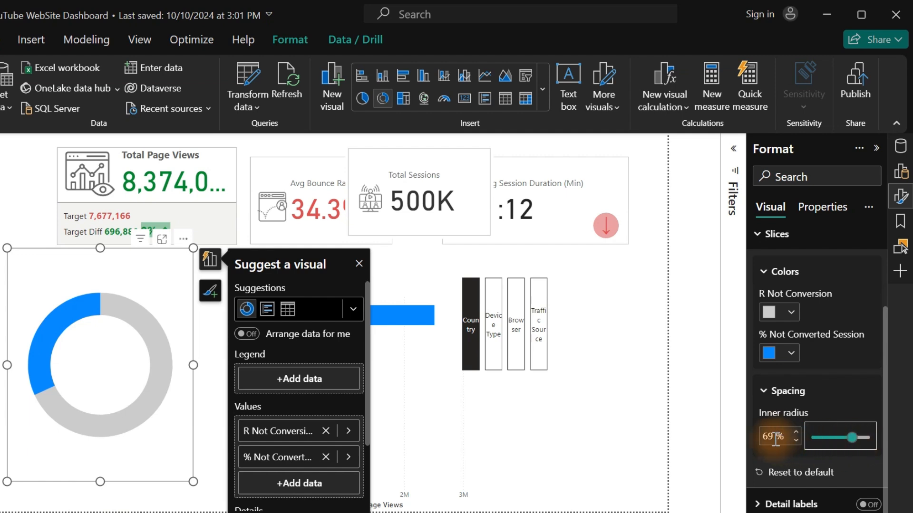
text(80)
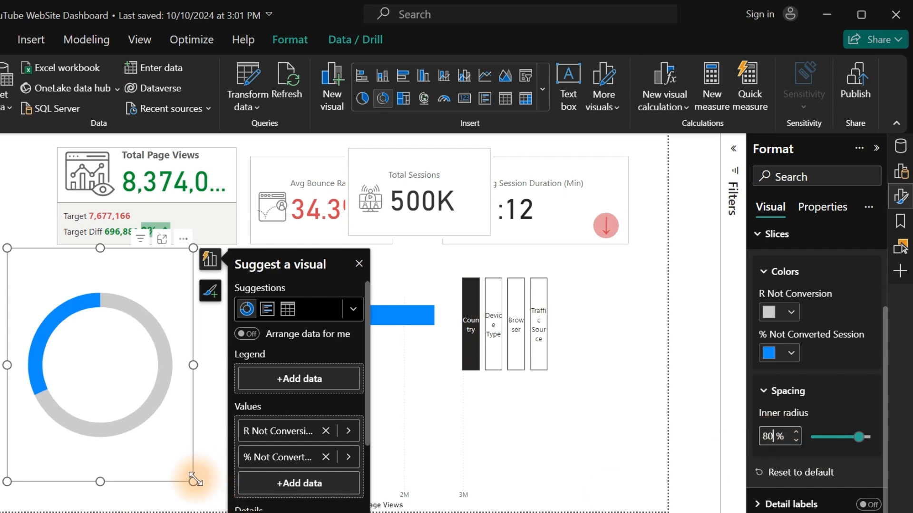
Shrink the donut chart to a small ring and place a copy of it directly below.
drag(193, 481, 103, 363)
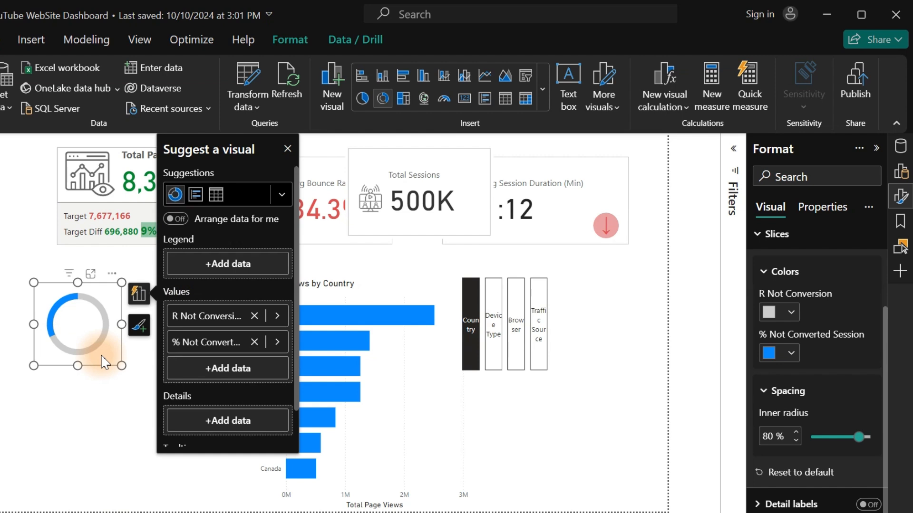
key(ctrl+v)
drag(109, 355, 103, 449)
Change the copied donut's values to R Conversion and % Converted Session, and colour its R Conversion slice light grey.
click(139, 393)
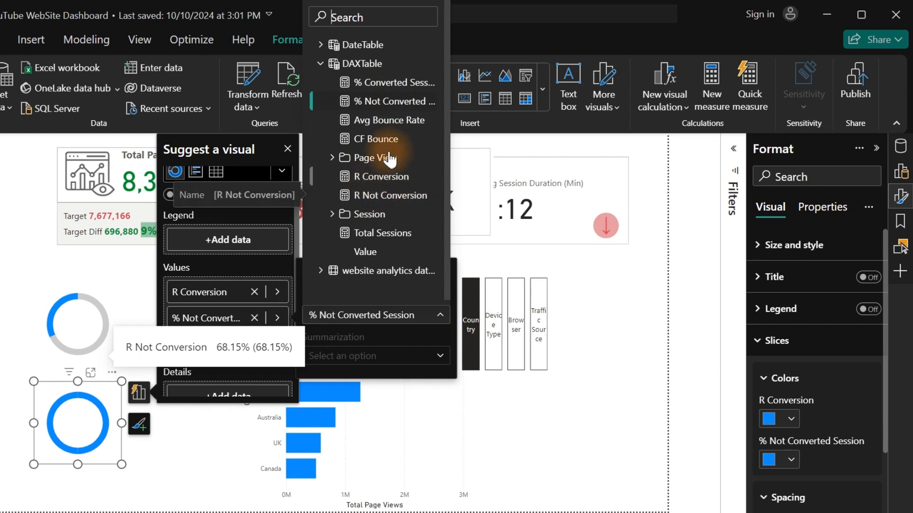
click(380, 81)
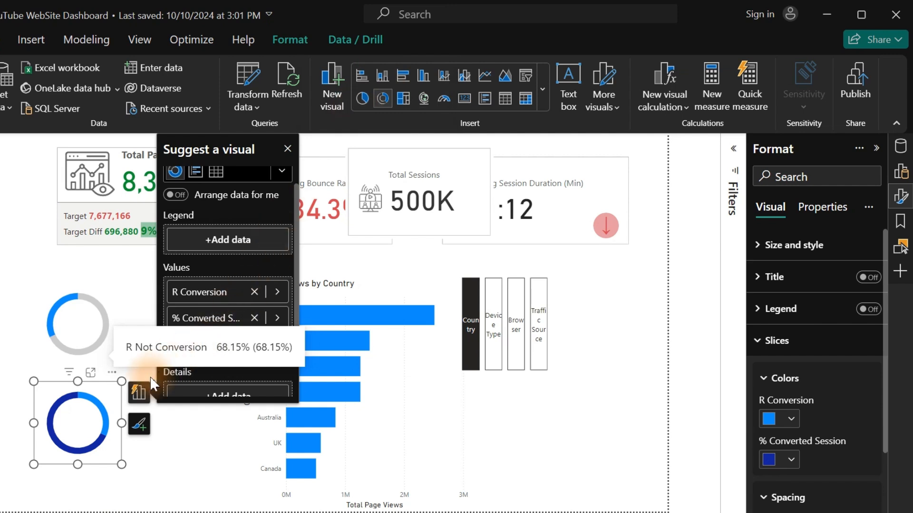
click(789, 419)
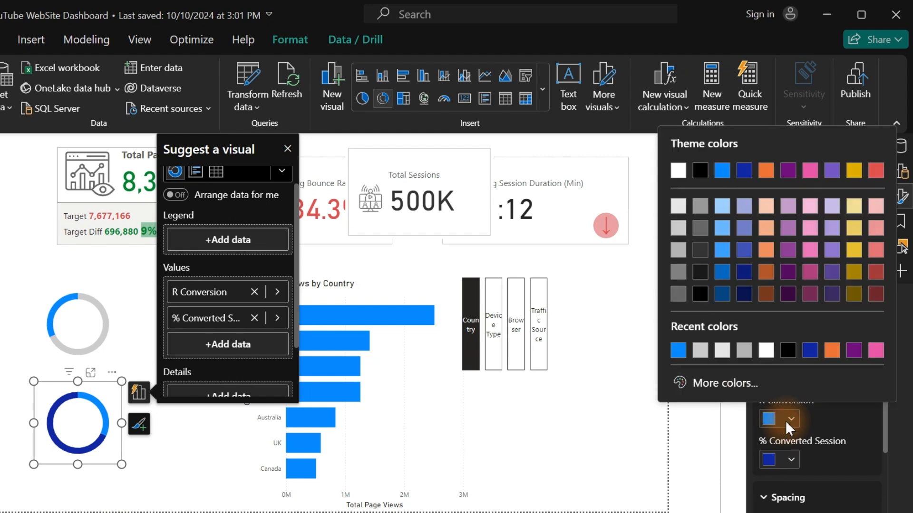
click(700, 351)
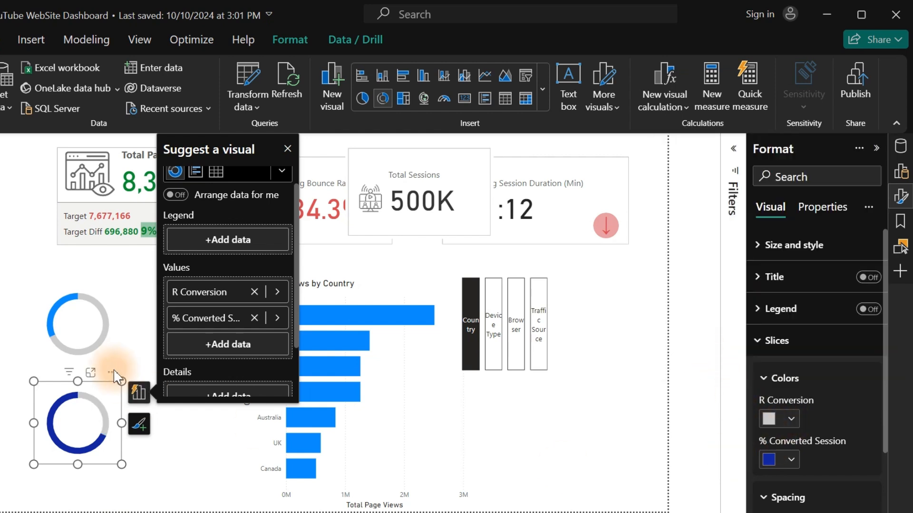
click(139, 291)
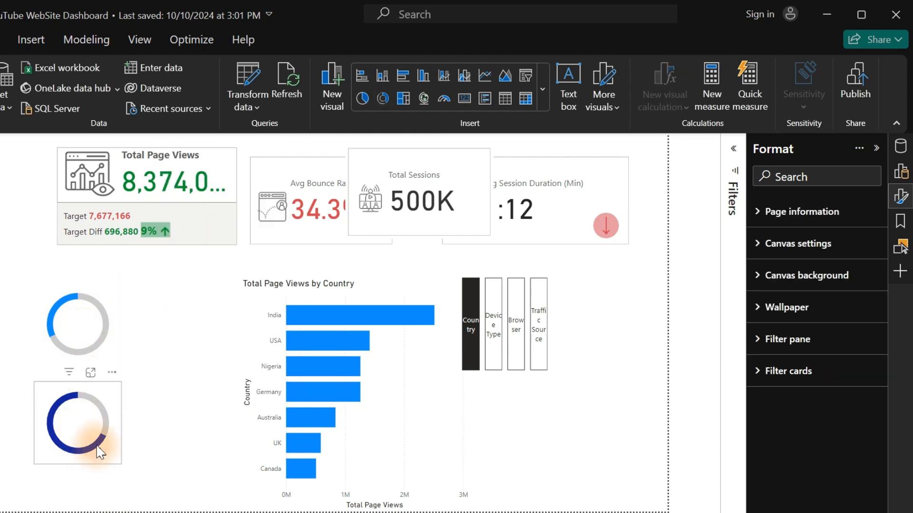
mouse_move(99, 451)
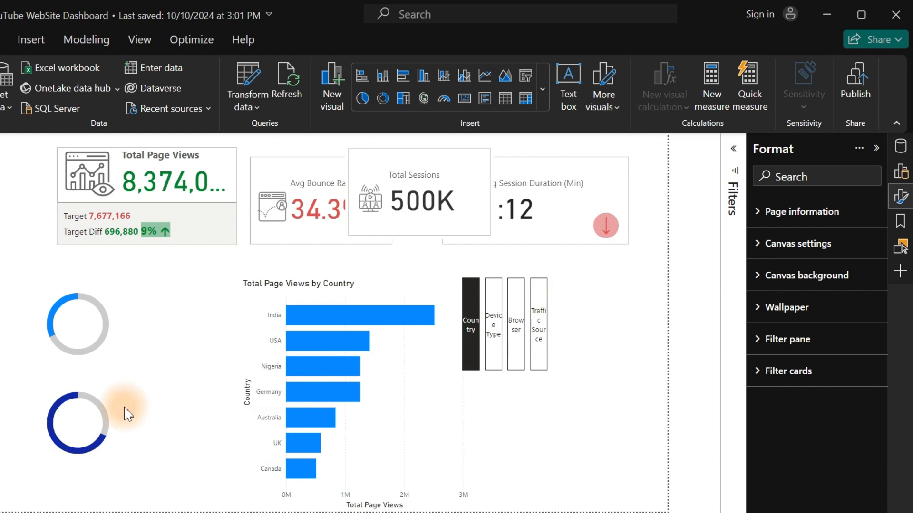
Turn off tooltips for both donut charts.
click(107, 400)
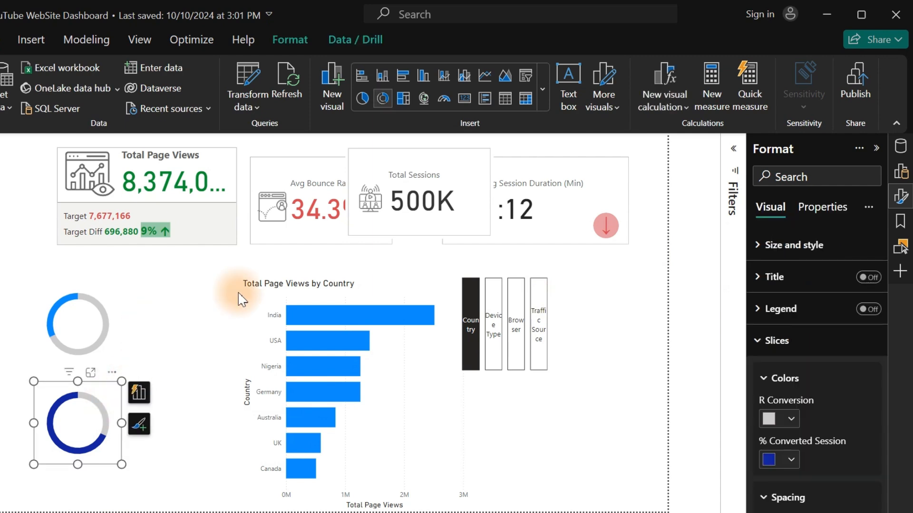
click(824, 212)
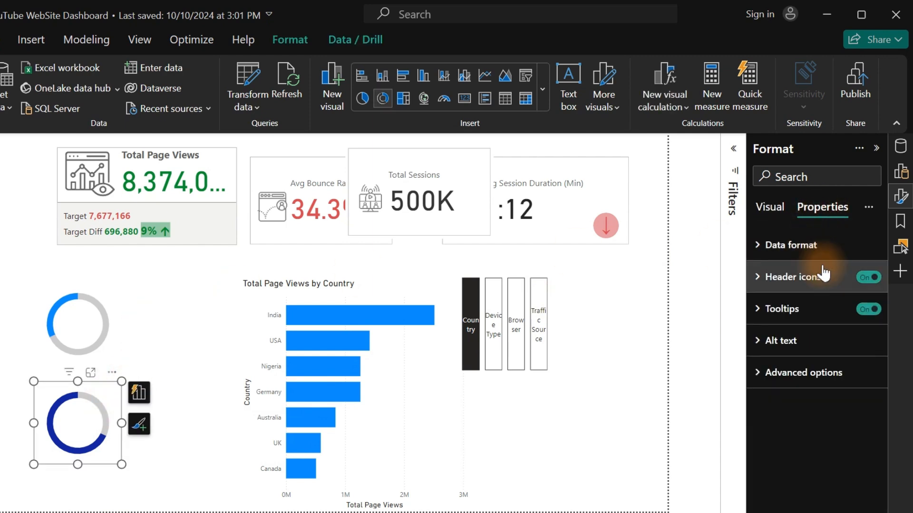
click(865, 309)
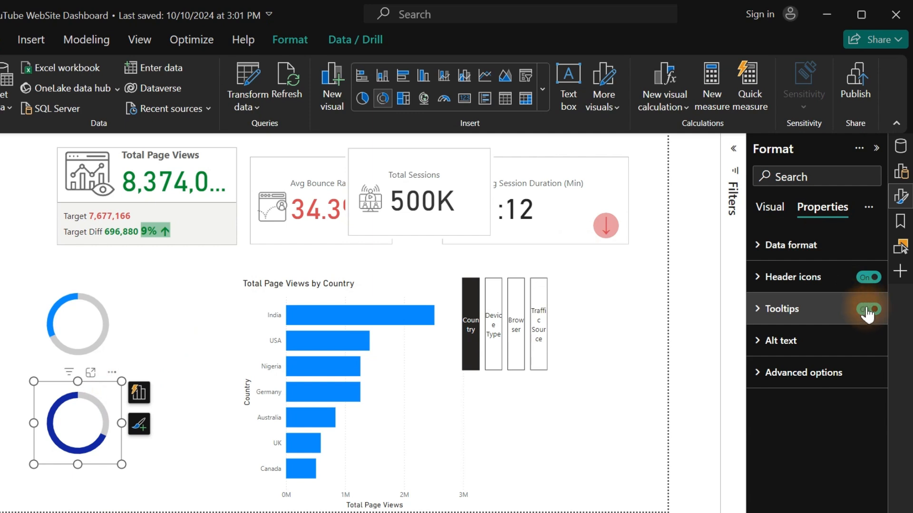
click(868, 311)
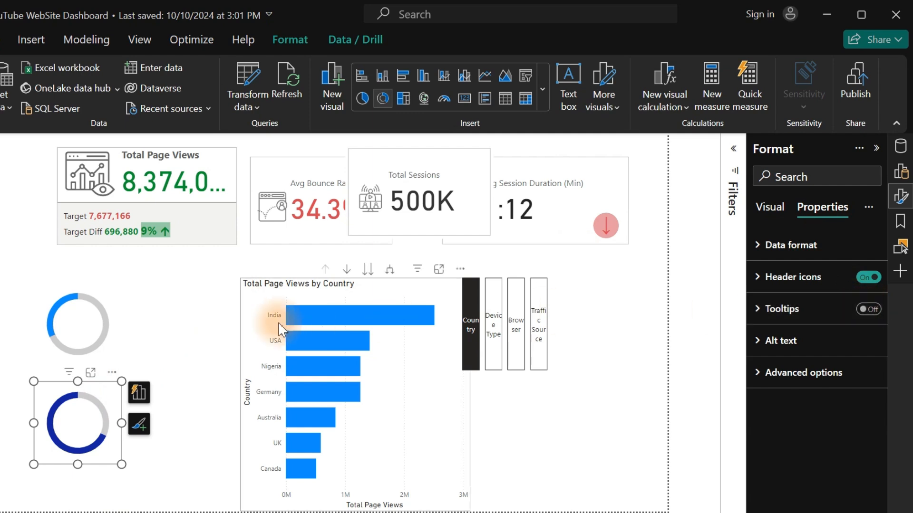
click(118, 318)
click(868, 309)
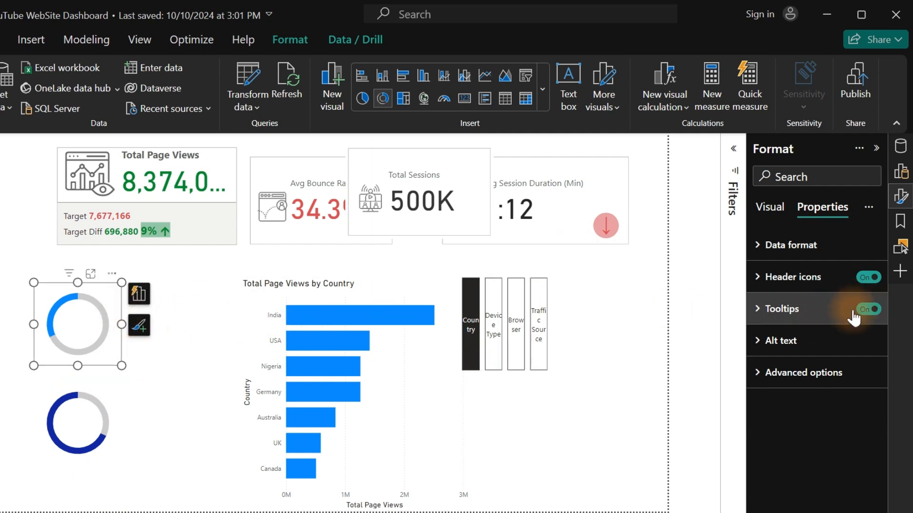
click(221, 401)
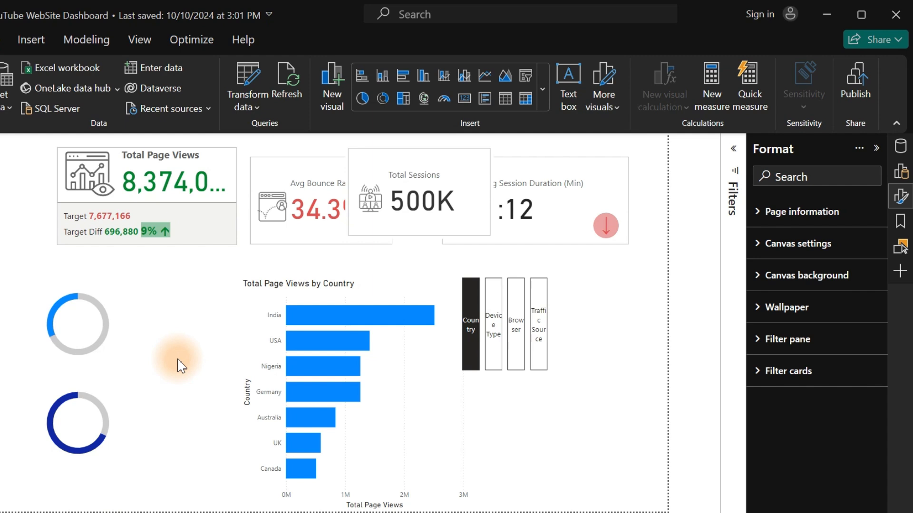
Add a card showing % Converted Session beside the upper donut and shrink it to a small box.
click(901, 202)
click(900, 144)
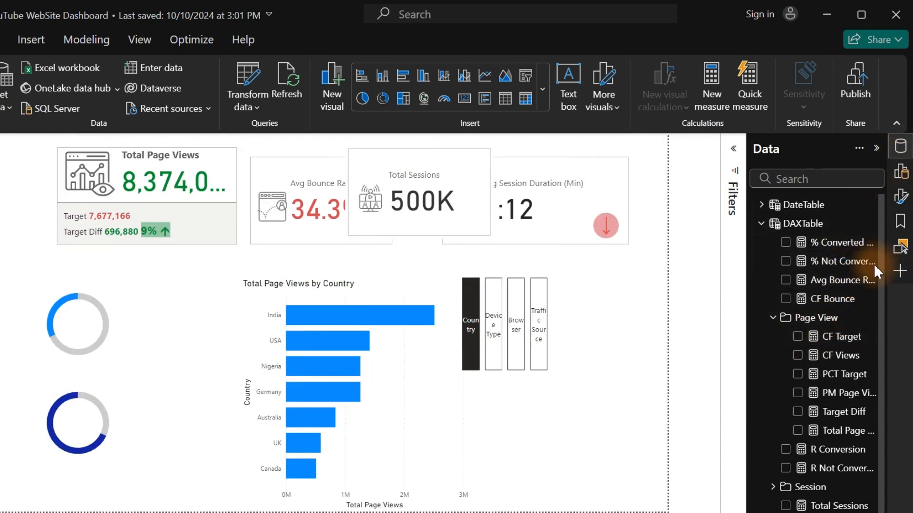
click(785, 243)
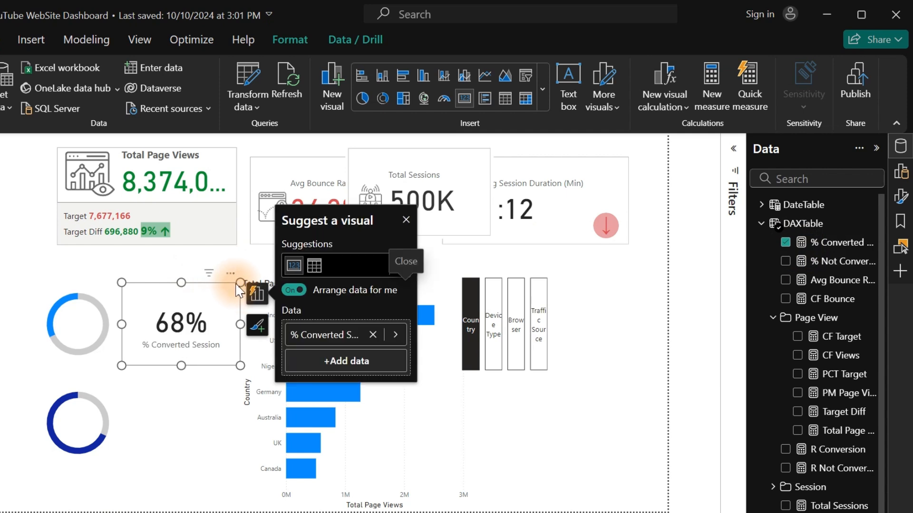
drag(239, 281, 196, 311)
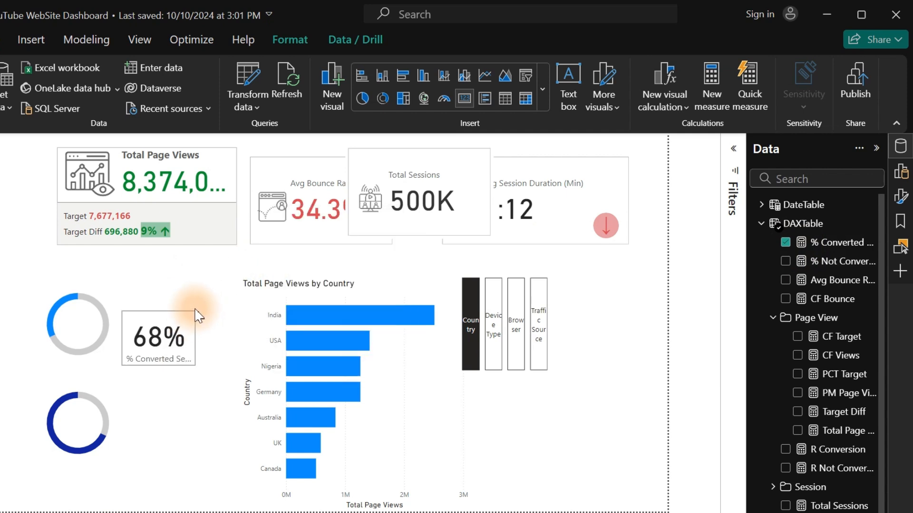
click(212, 321)
Turn off the % Converted Session card's category label and move the card into the centre of the lower donut.
click(900, 197)
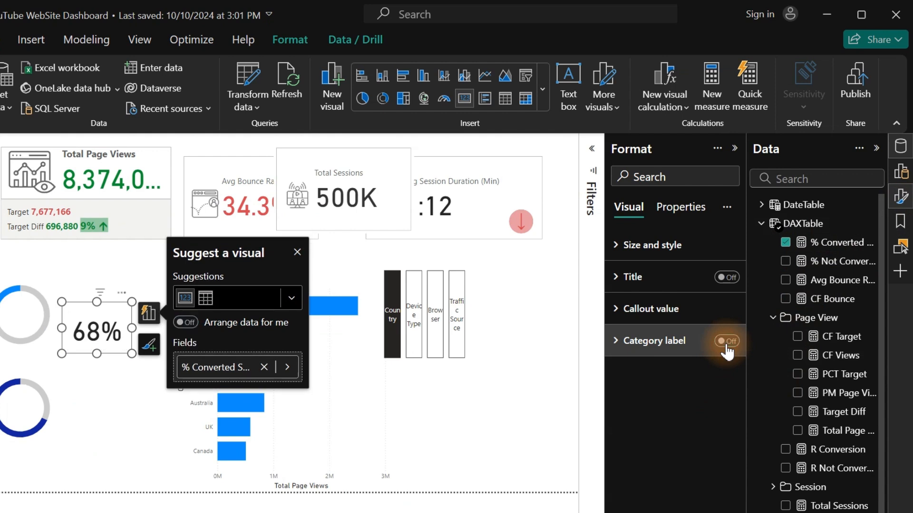
click(726, 342)
drag(98, 326, 38, 408)
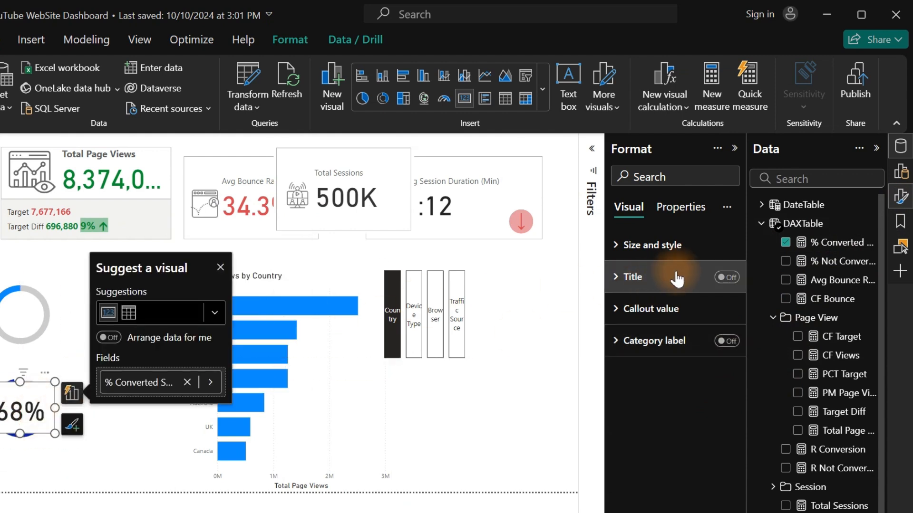
Set the card's callout value font size to 30 and place a matching not-converted percentage card inside the upper donut.
click(668, 309)
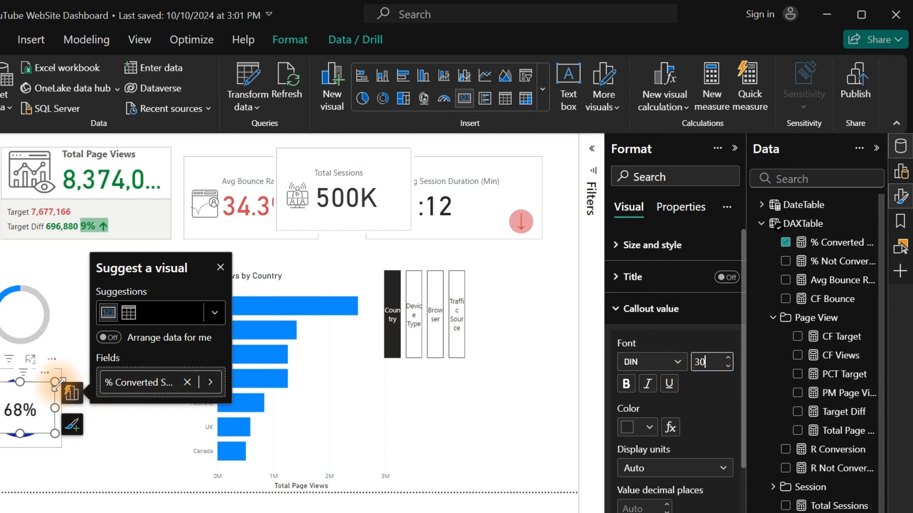
drag(56, 383, 61, 293)
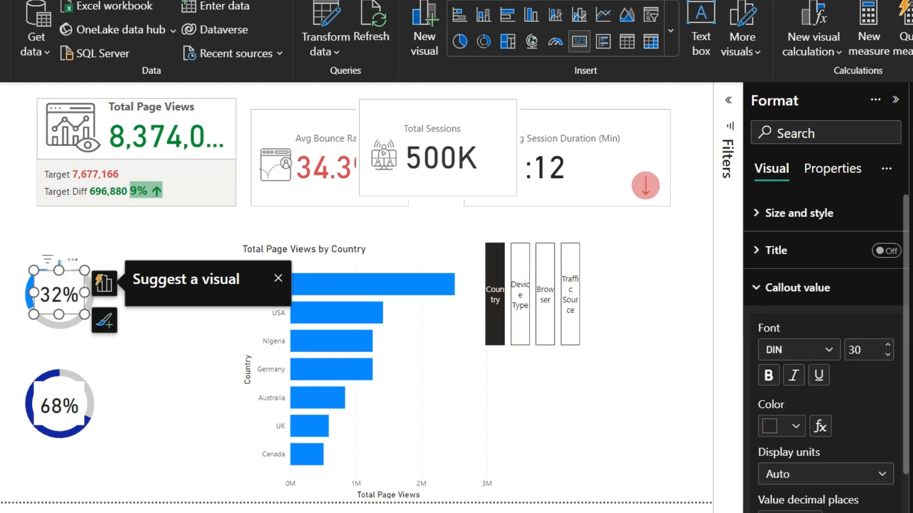
click(685, 266)
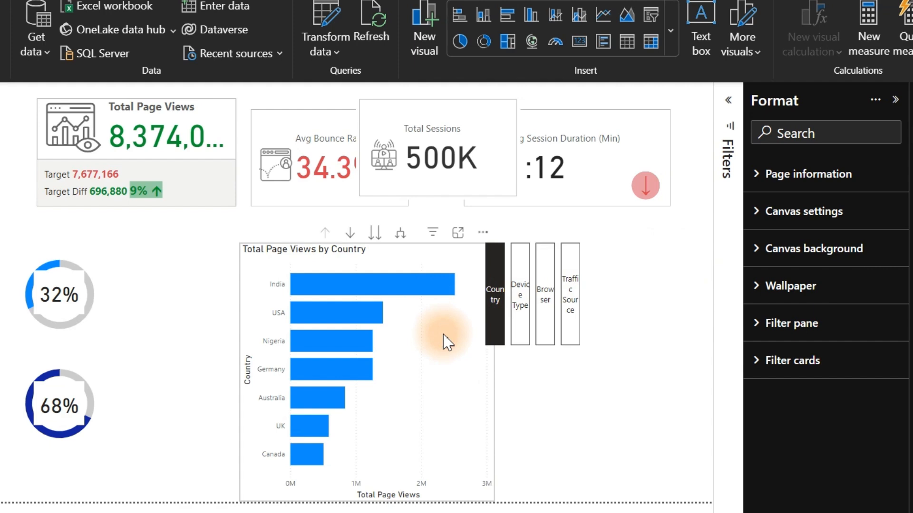
Move the page views bar chart next to the donuts and place the bookmark navigator over the chart's upper right area.
drag(447, 341, 304, 333)
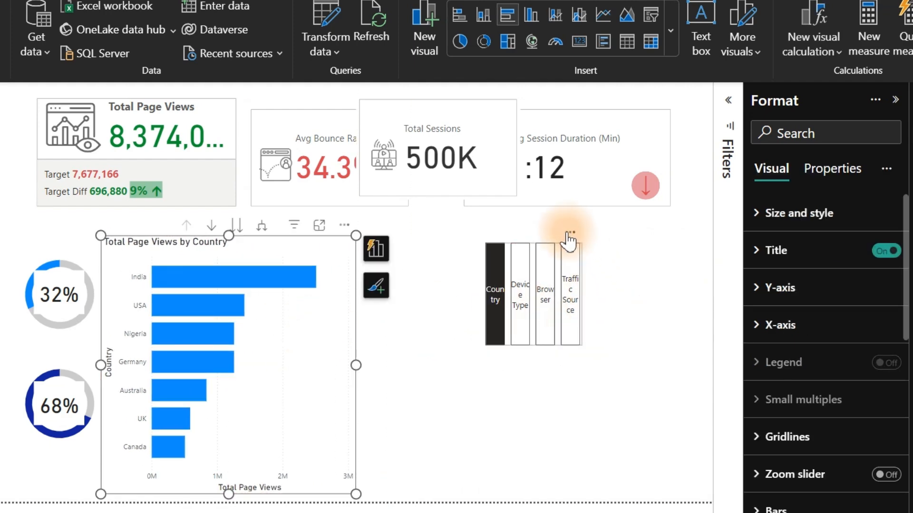
drag(569, 241, 300, 210)
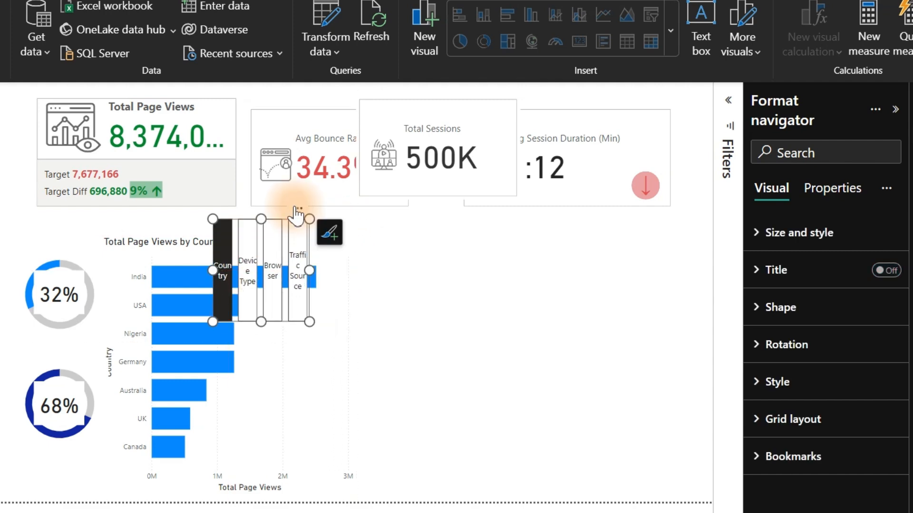
click(428, 342)
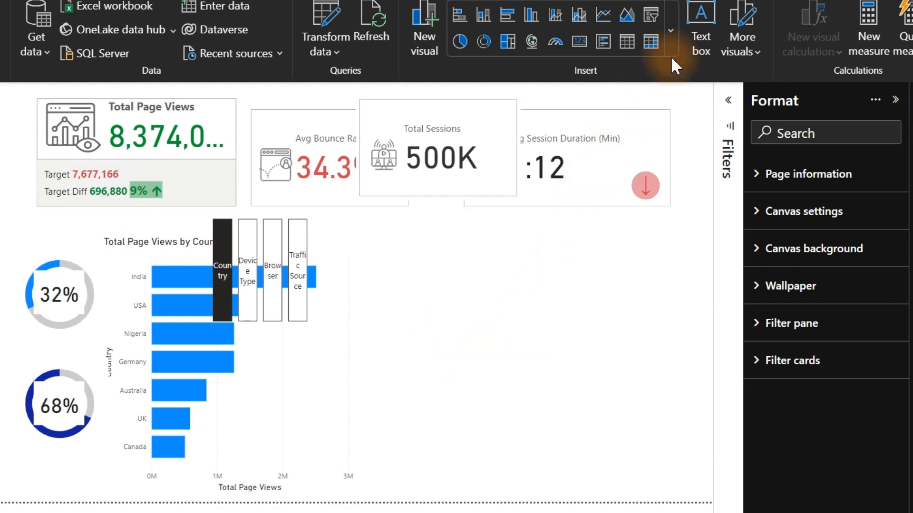
Insert an empty matrix visual beside the page views bar chart.
click(671, 30)
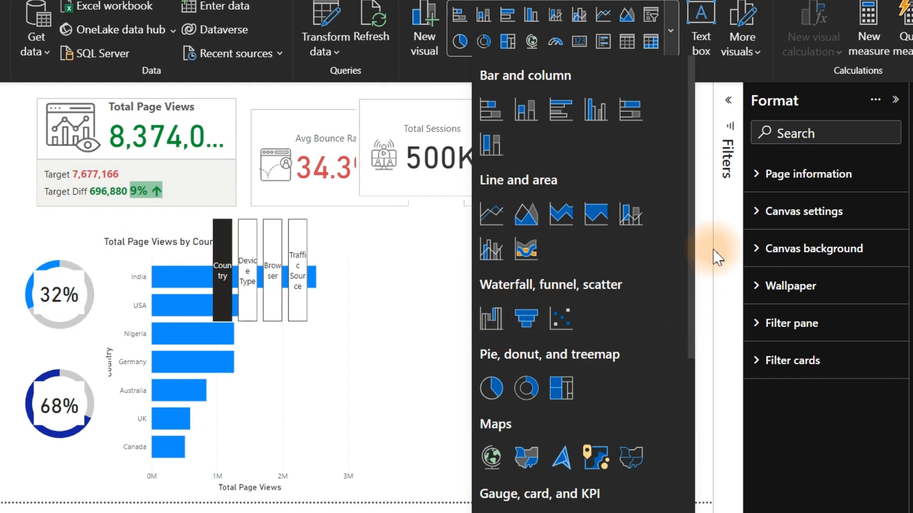
drag(694, 227, 713, 466)
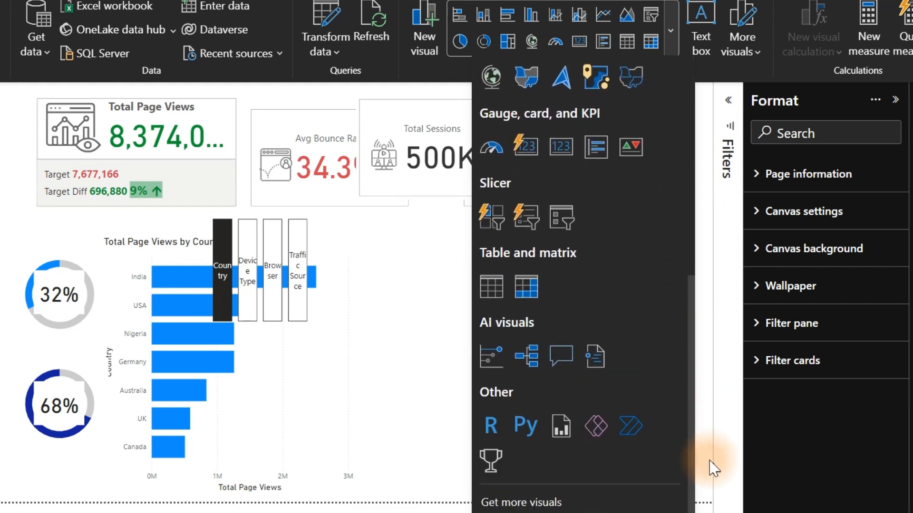
click(530, 284)
click(493, 291)
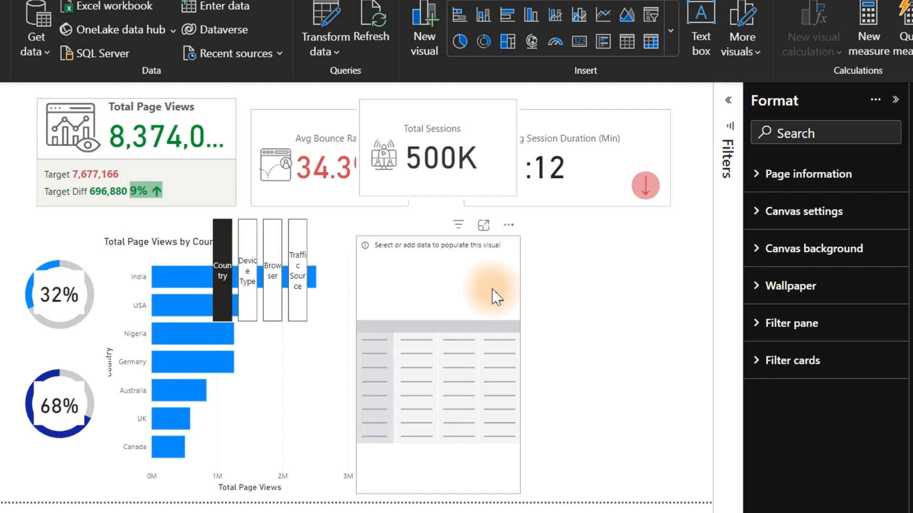
Widen the empty matrix in both directions, to the report page's edge on one side and over part of the bar chart on the other.
click(525, 341)
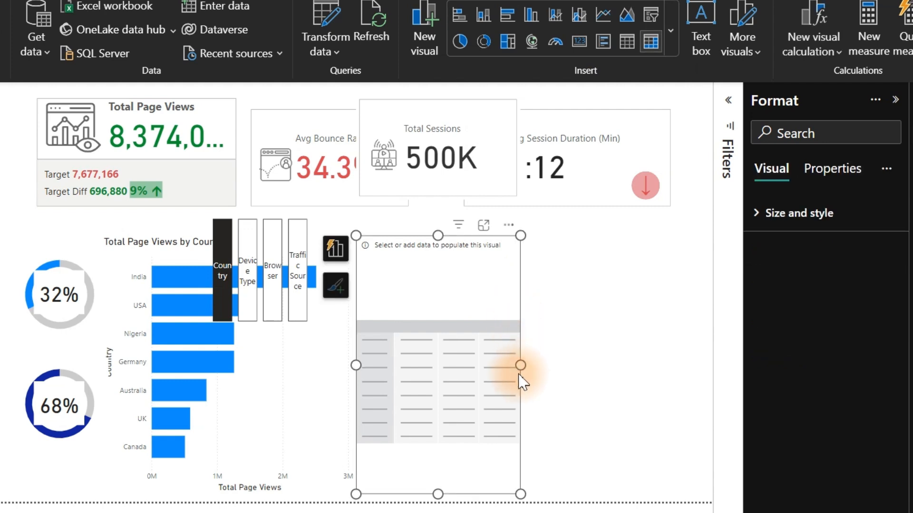
drag(520, 365, 694, 359)
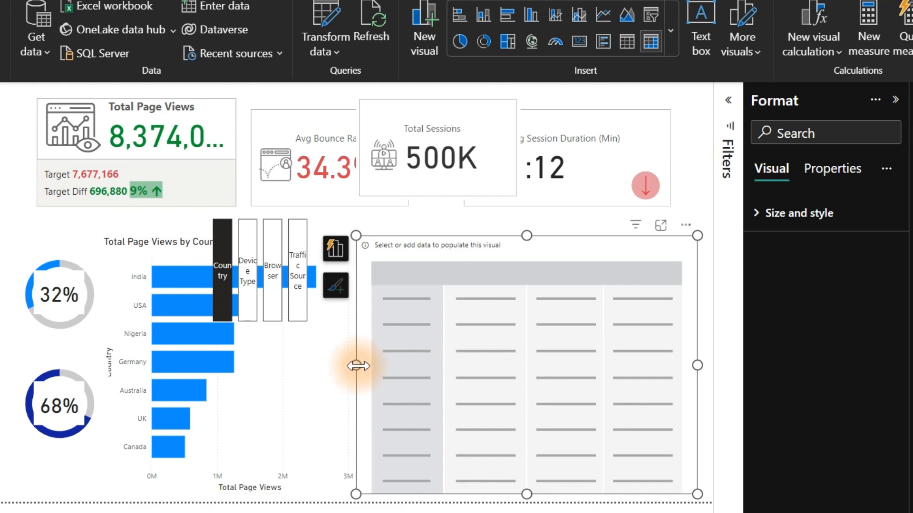
drag(356, 366, 299, 364)
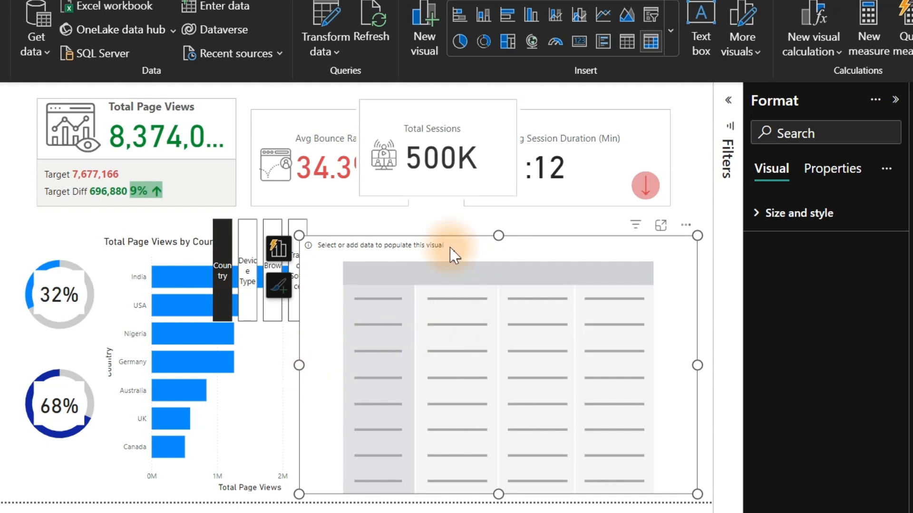
Add Browser, Device Type, Country and Traffic Source, in that order, as the matrix's rows and expand the Chrome row.
click(278, 255)
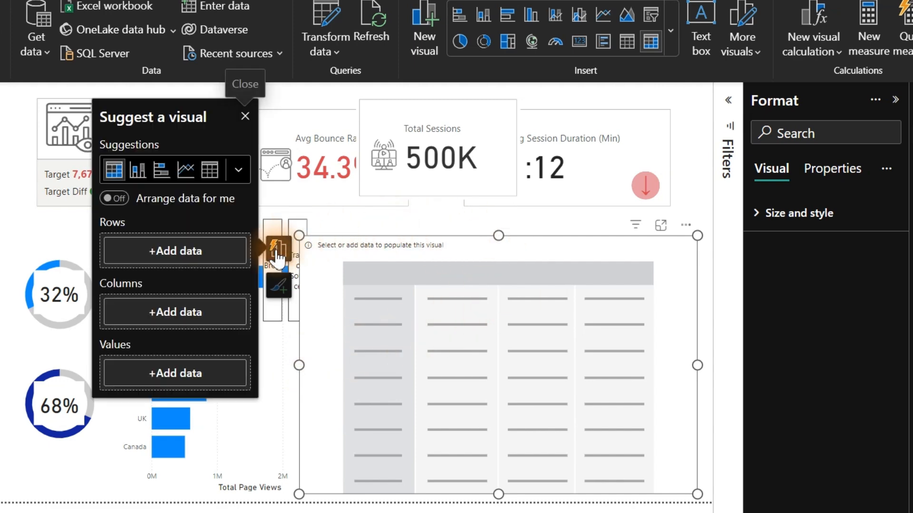
click(191, 251)
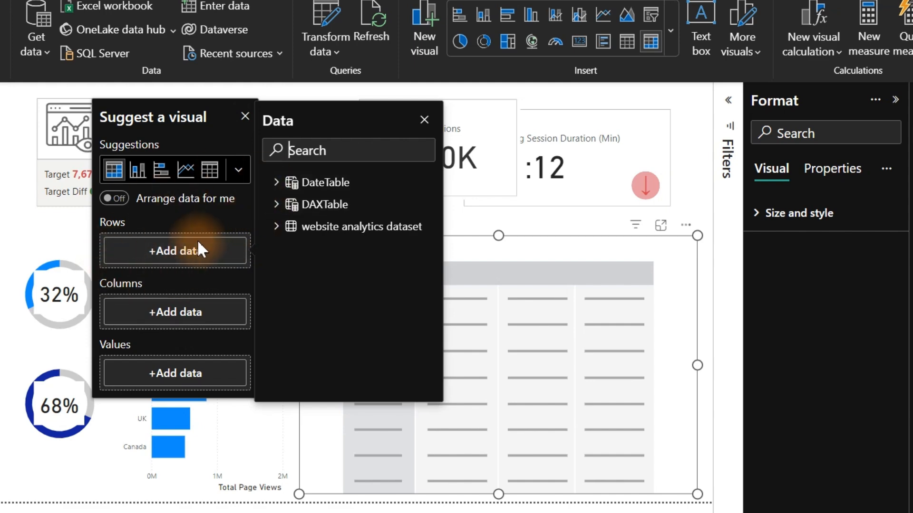
click(275, 227)
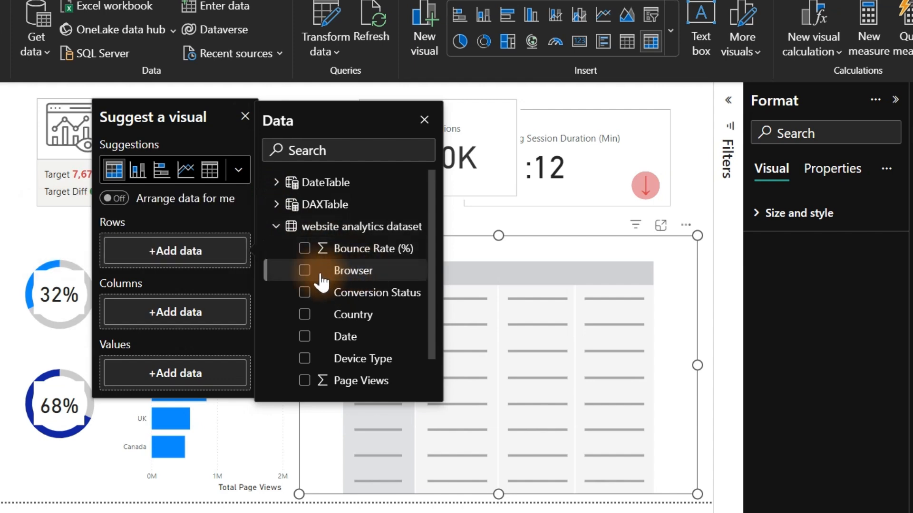
click(304, 271)
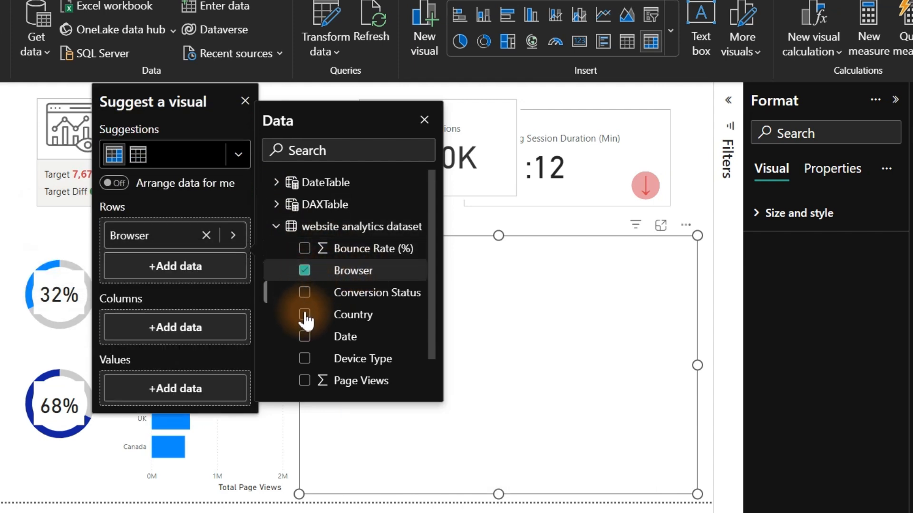
click(305, 359)
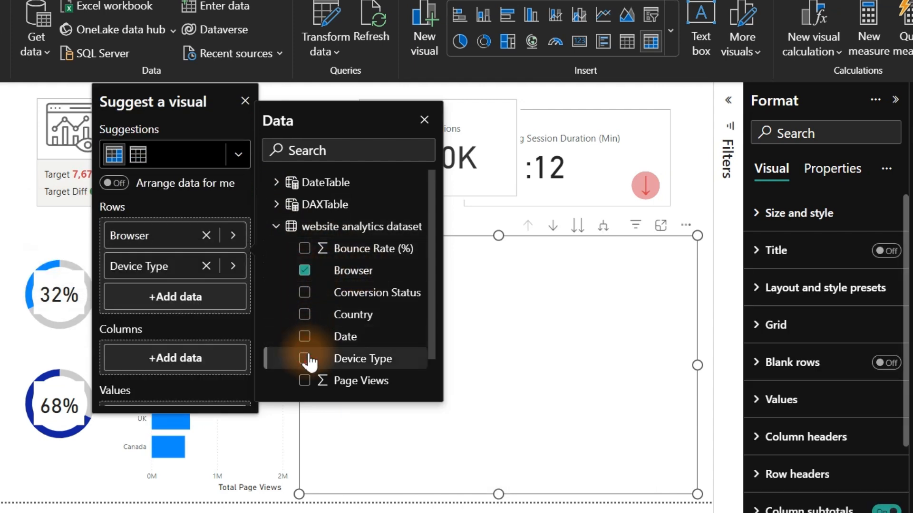
click(308, 315)
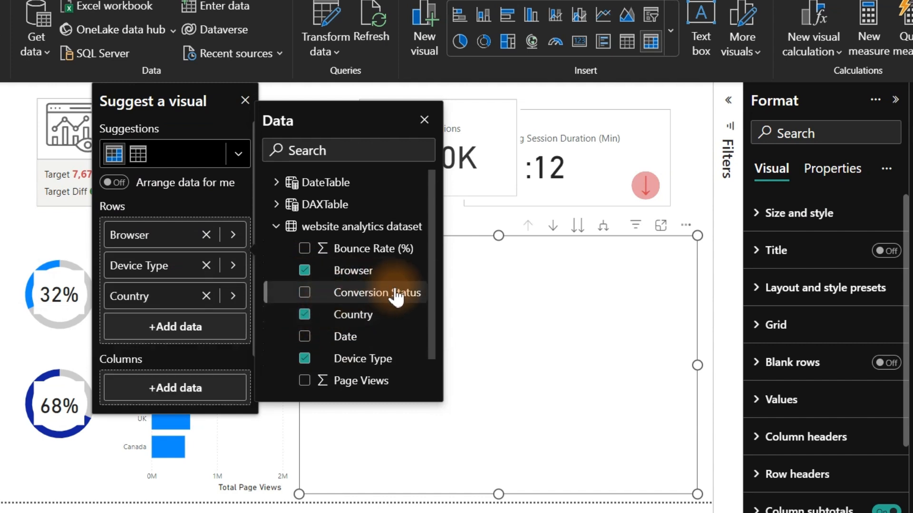
drag(430, 321, 431, 351)
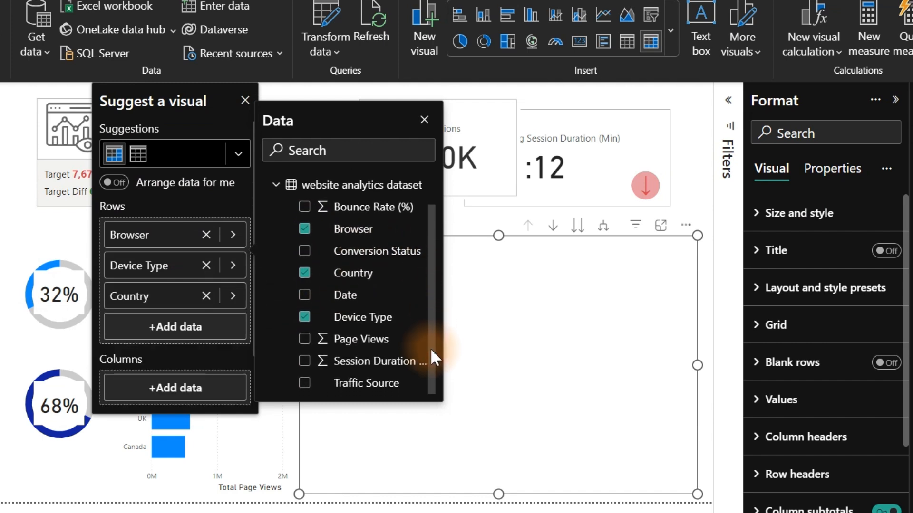
click(305, 383)
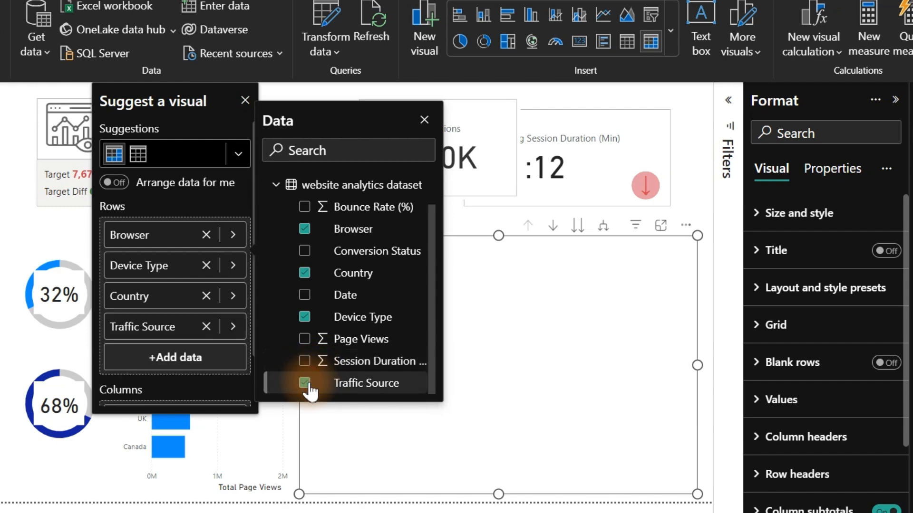
click(423, 120)
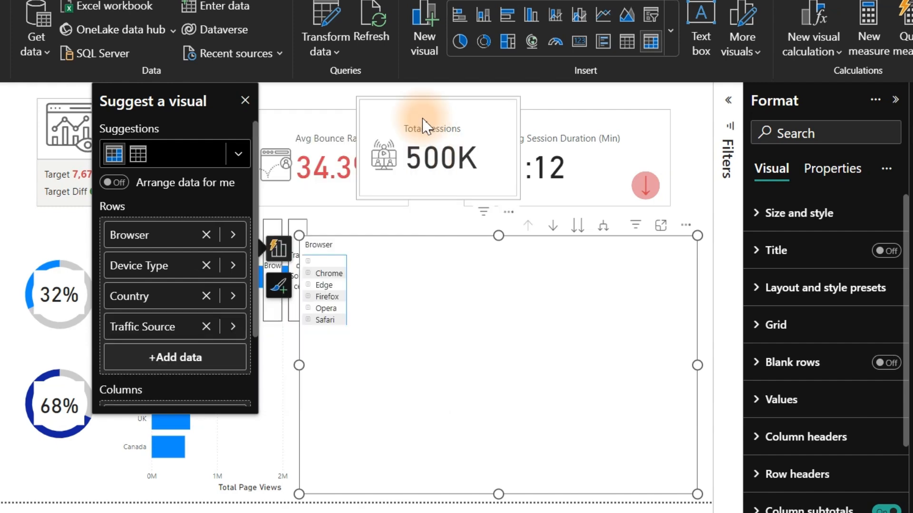
click(308, 274)
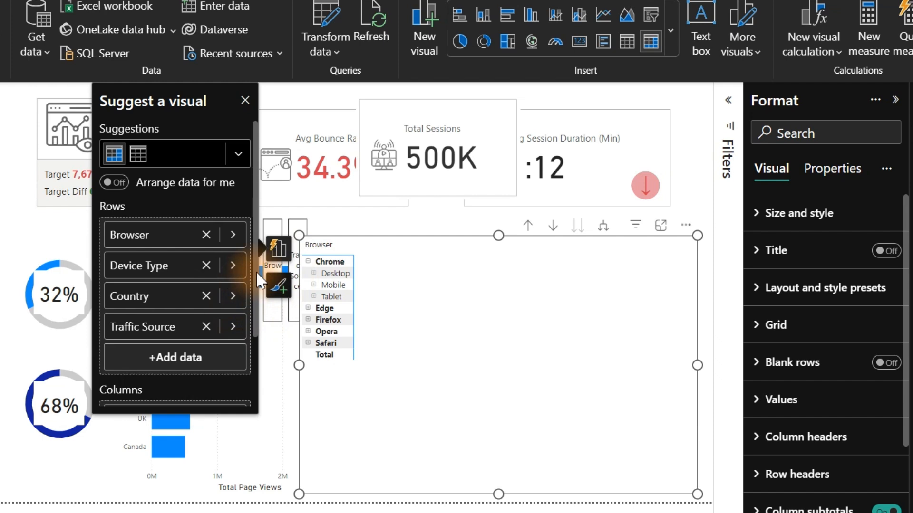
Find the Total Page Views measure in DAXTable and add it to the matrix's values.
scroll(255, 304, down, 3)
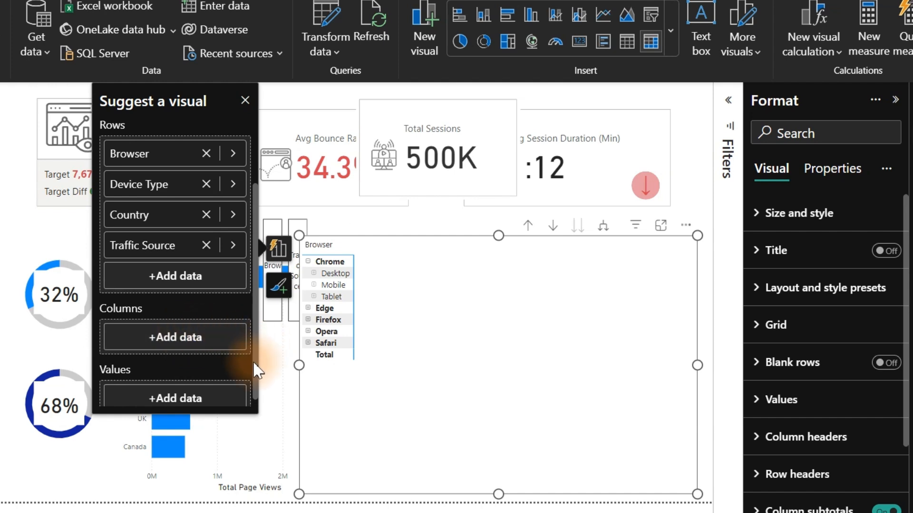
click(215, 395)
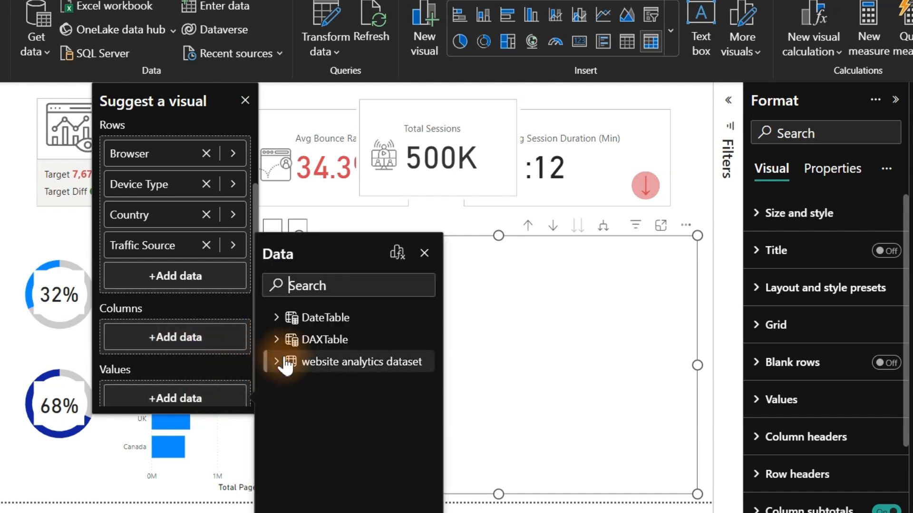
click(279, 341)
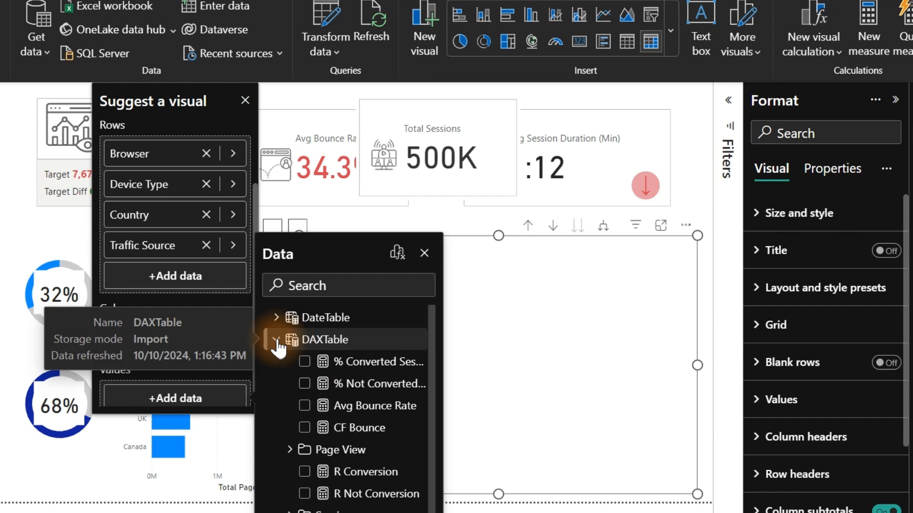
click(316, 287)
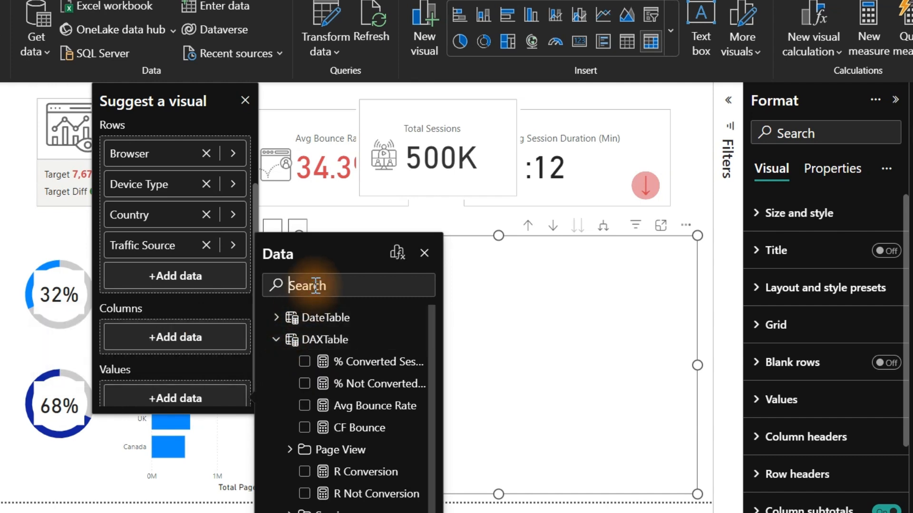
text(page)
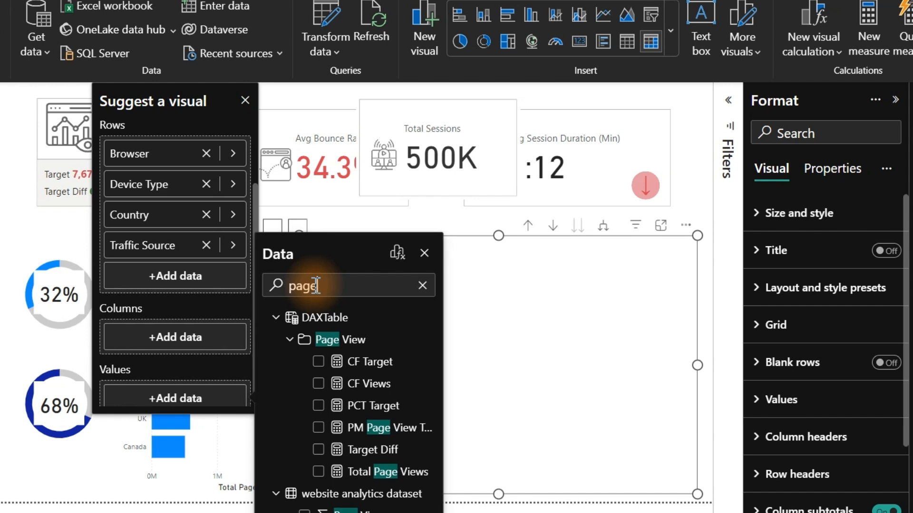
text( b)
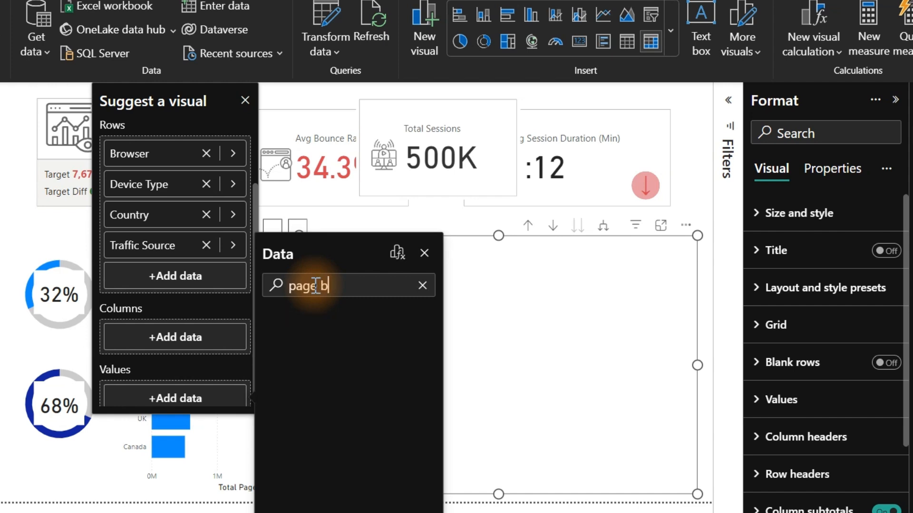
key(BackSpace)
text(v)
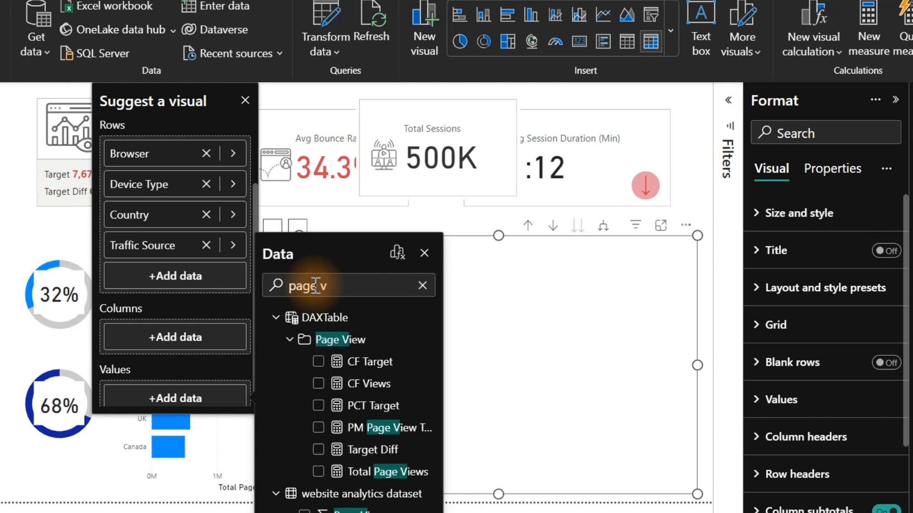
click(318, 471)
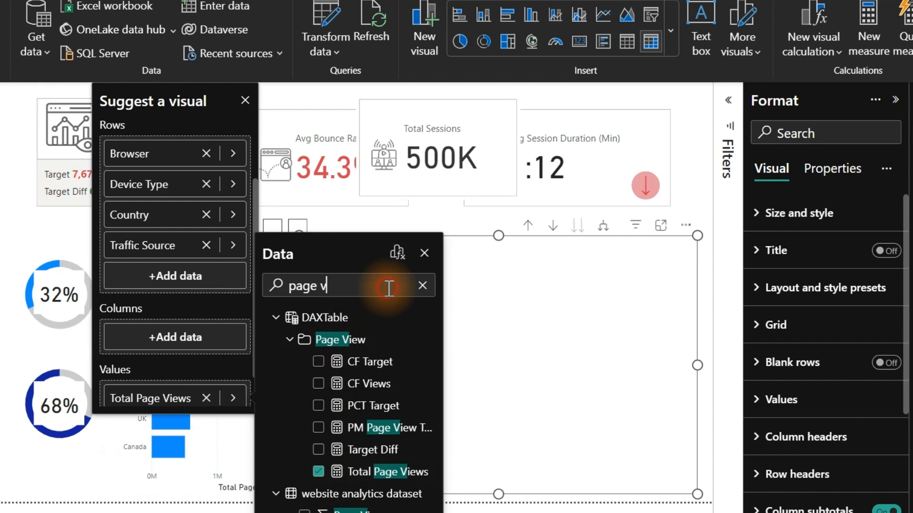
Search the data fields for "session" and add the Total Sessions measure to the matrix's values.
drag(388, 288, 287, 288)
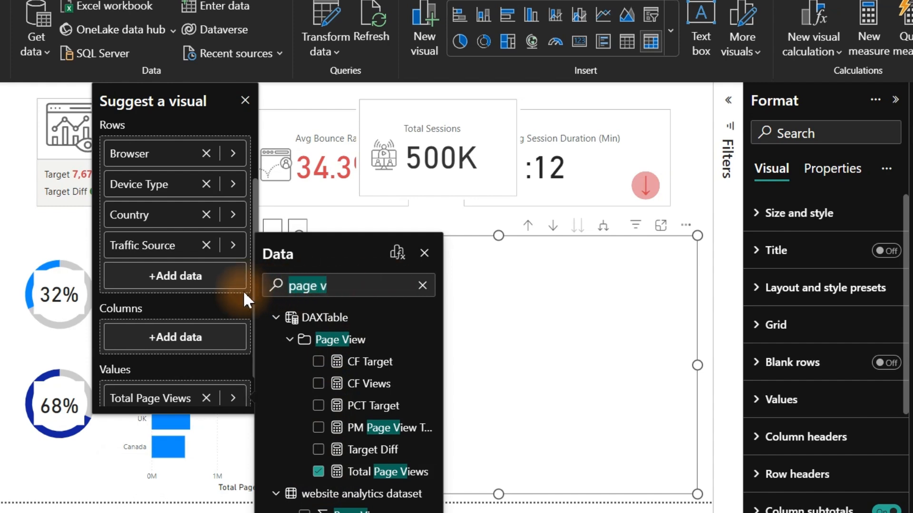
text(sess)
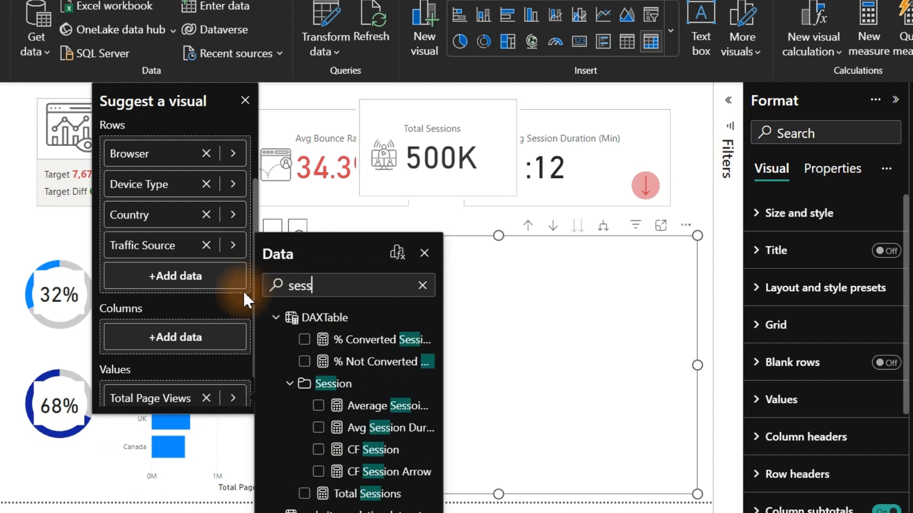
text(ion)
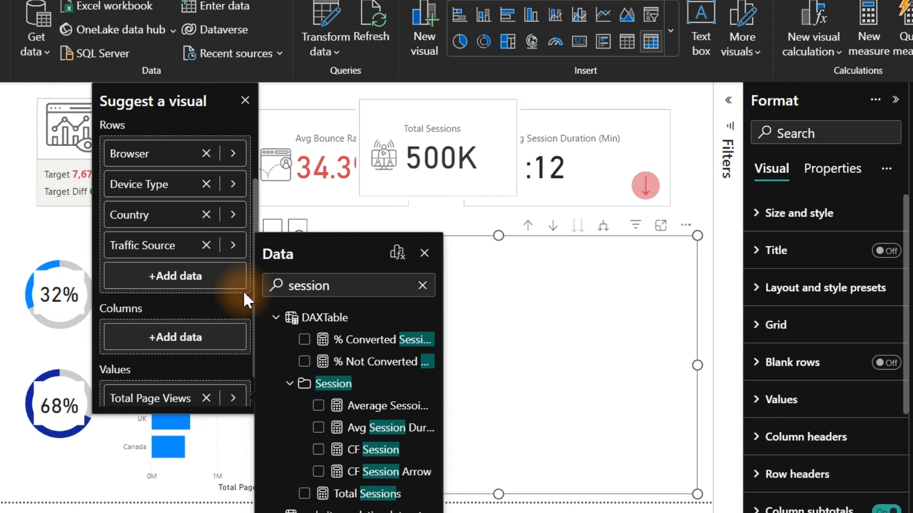
click(304, 494)
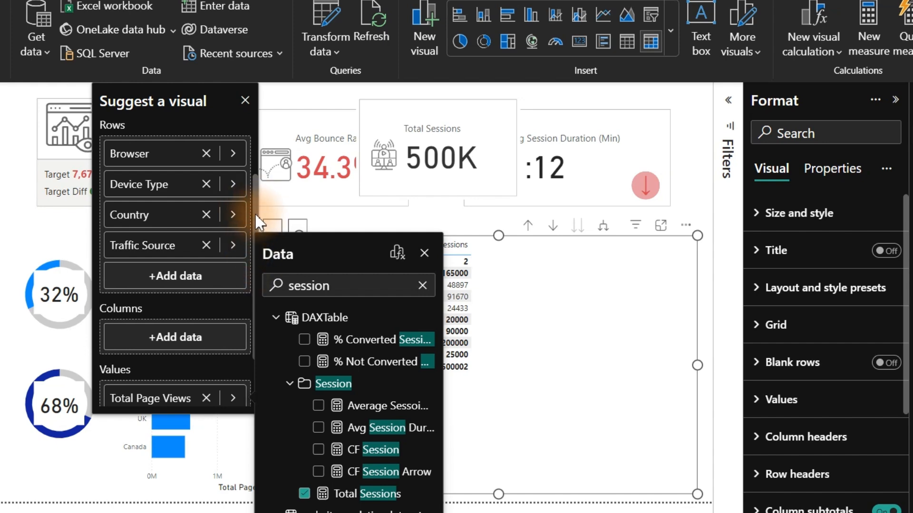
Search the data fields for "session d" and add the Avg Session Duration (Min) measure to the matrix's values.
drag(255, 216, 257, 305)
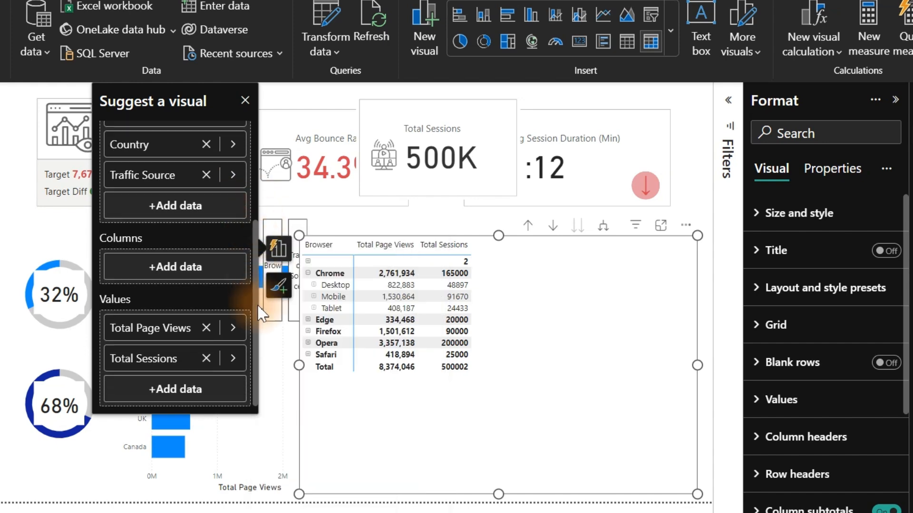
click(186, 386)
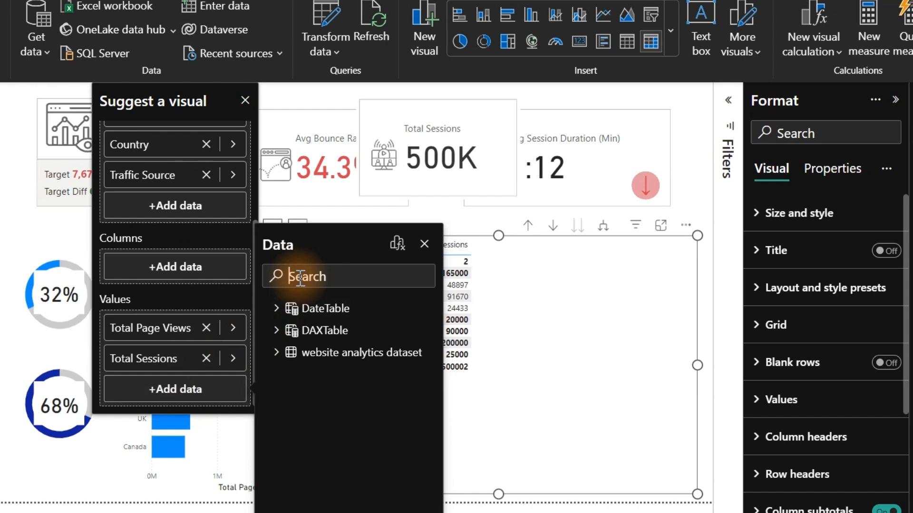
text(s)
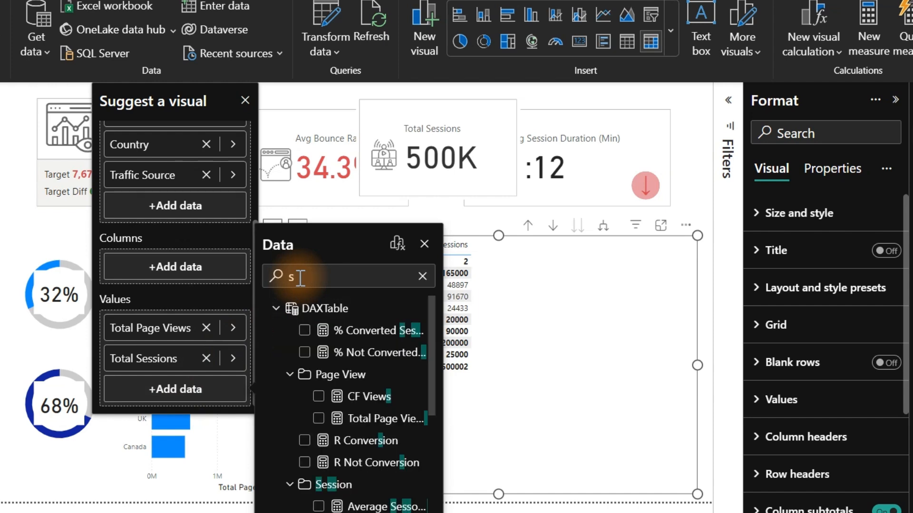
text(ession d)
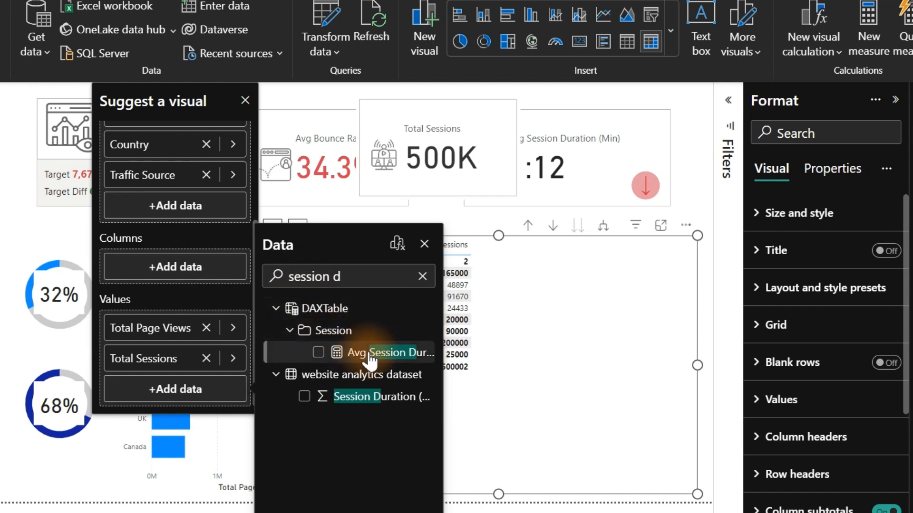
click(319, 352)
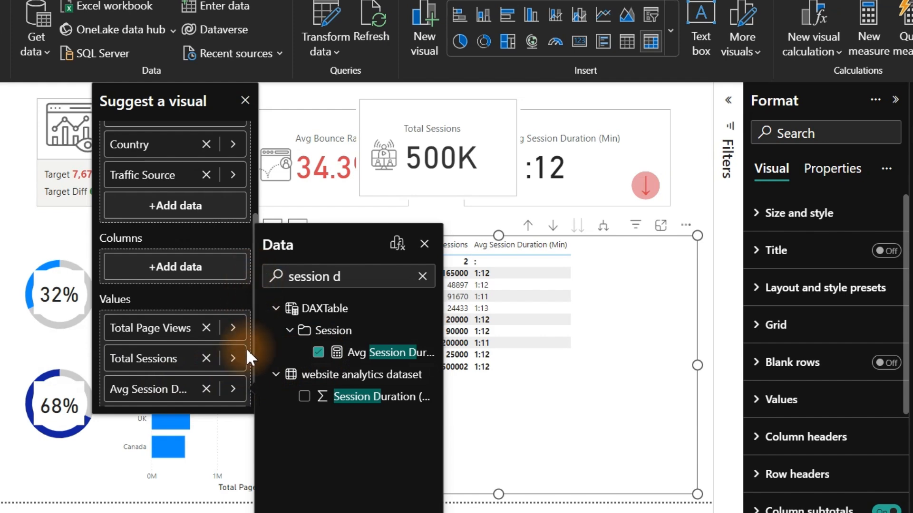
click(424, 243)
Search the data fields for "boun" and add the Avg Bounce Rate measure to the matrix's values.
scroll(232, 297, down, 1)
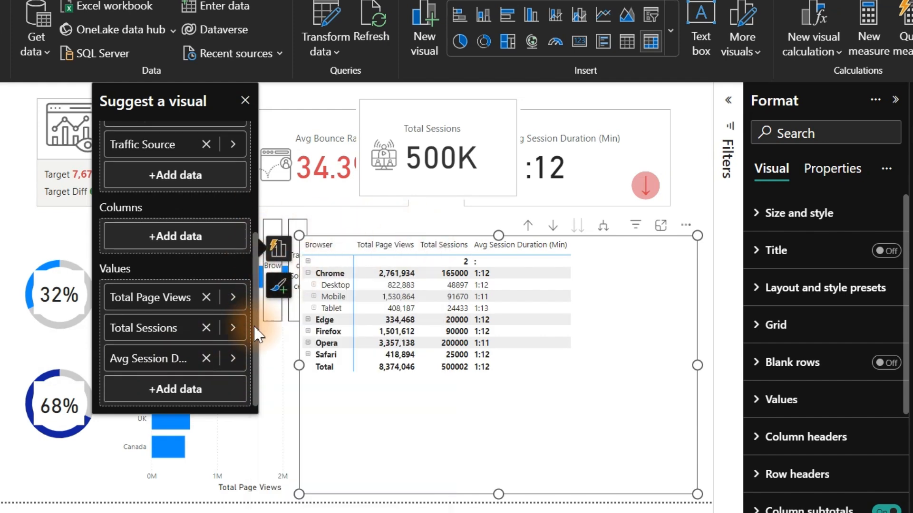
click(202, 388)
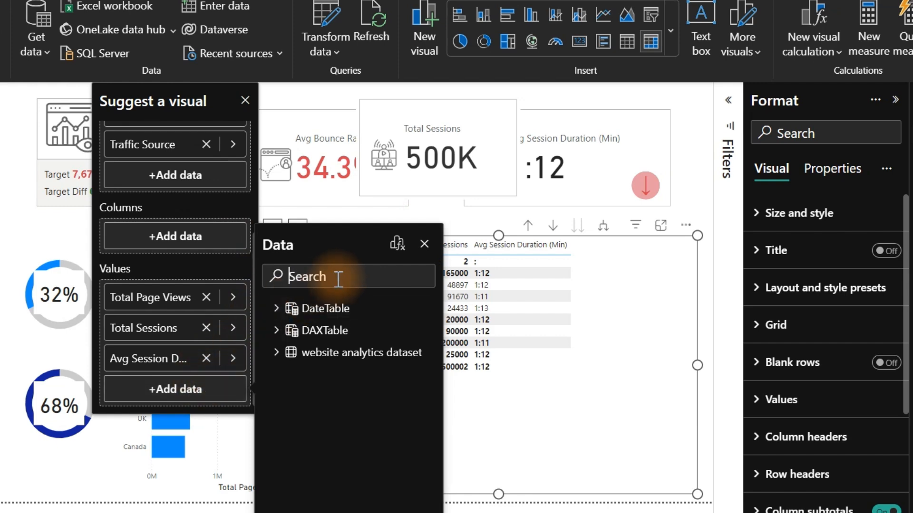
text(boun)
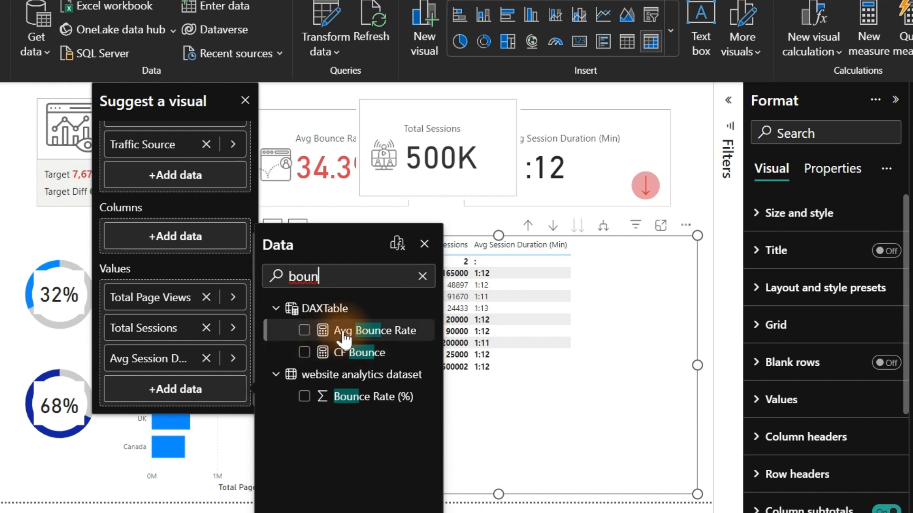
click(306, 333)
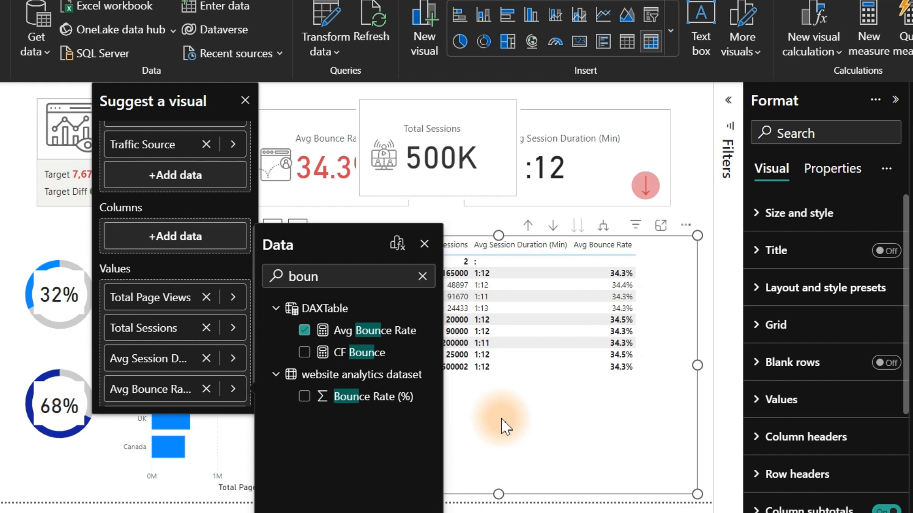
click(423, 244)
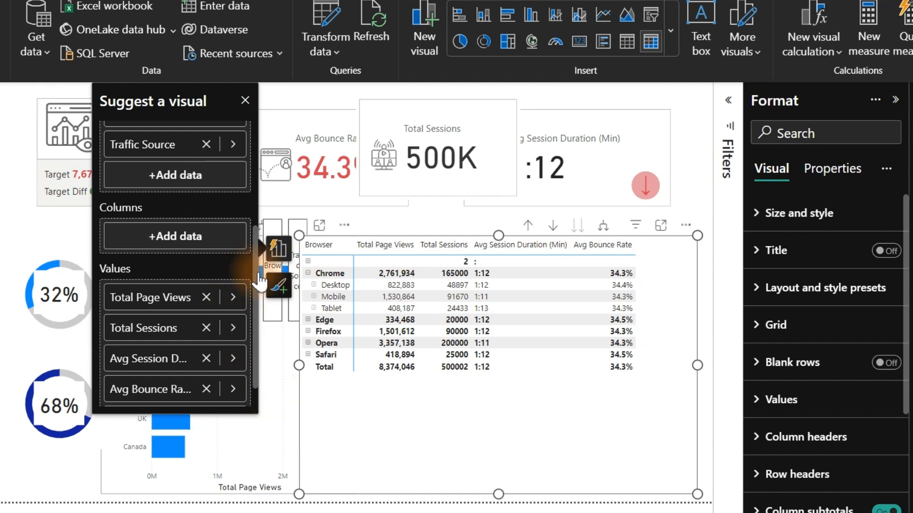
Shrink the matrix from its upper corner so it clears the bookmark buttons beside the page views chart.
click(246, 102)
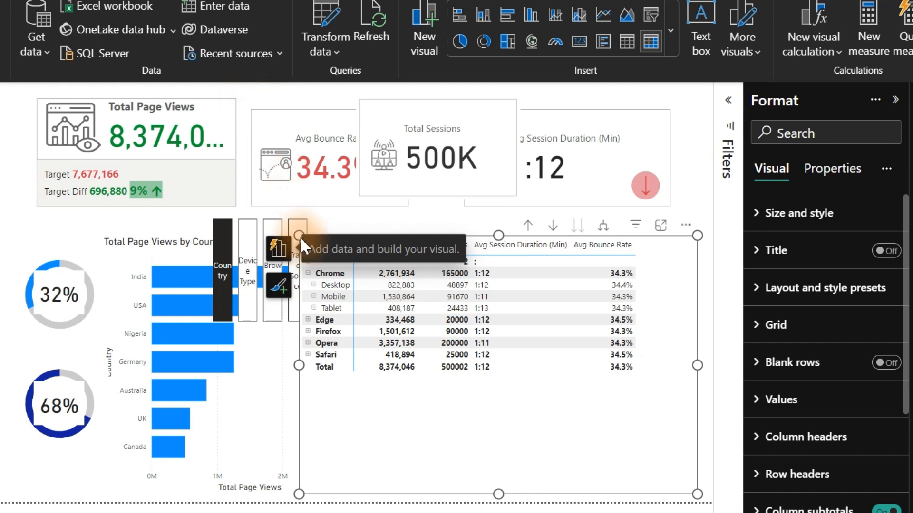
drag(300, 237, 368, 248)
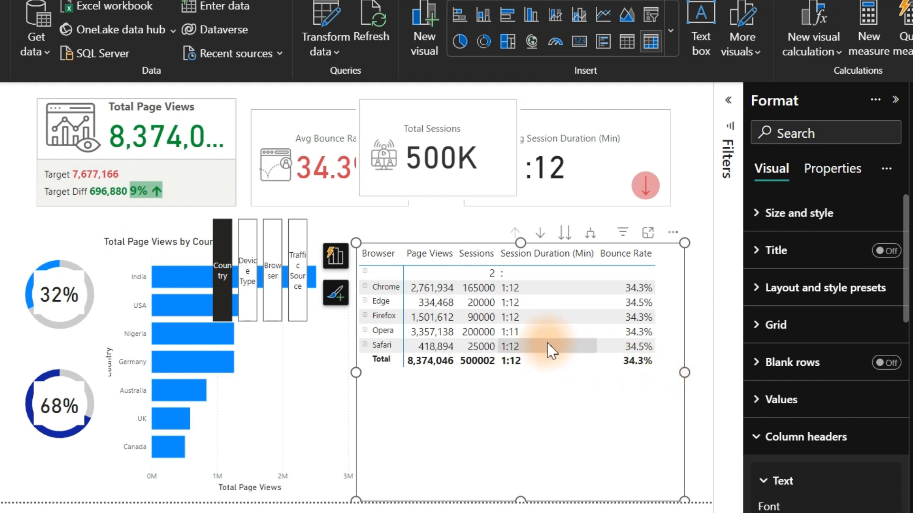
View the matrix in focus mode, filter its Country field to exclude only (Blank), and return to the report.
click(647, 236)
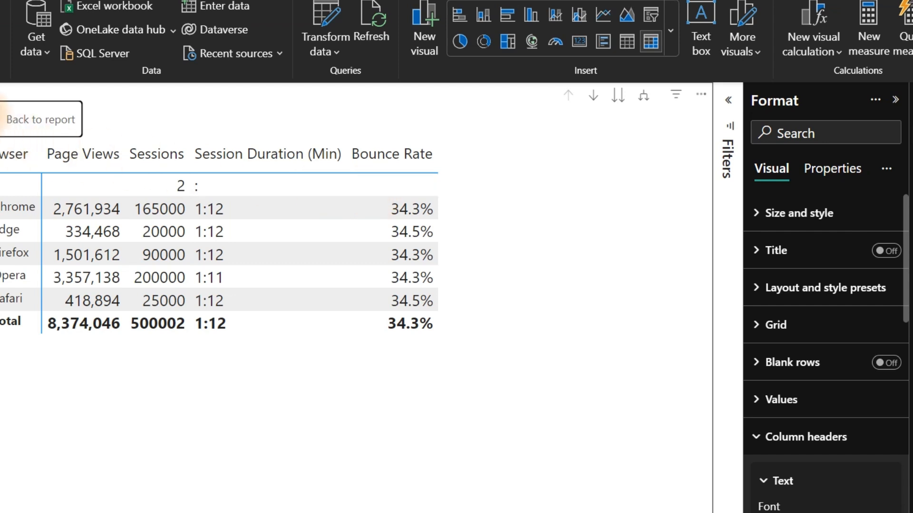
click(8, 119)
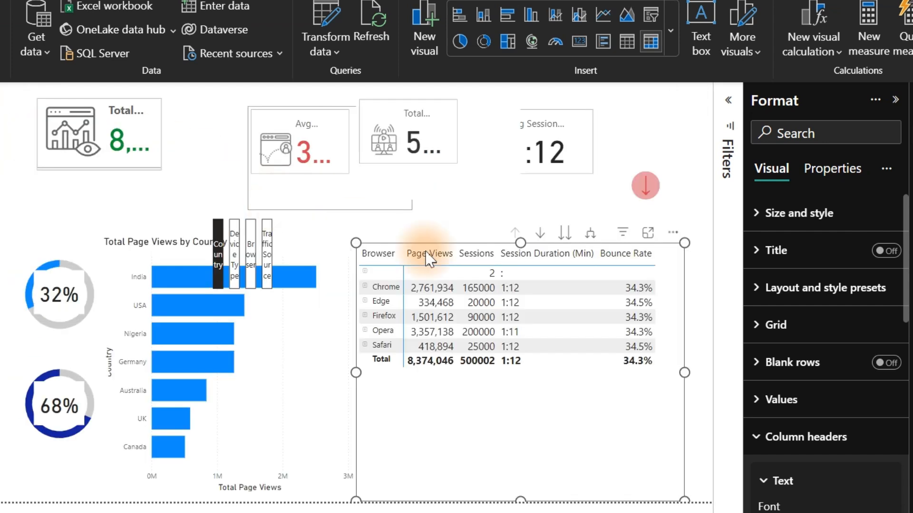
click(651, 238)
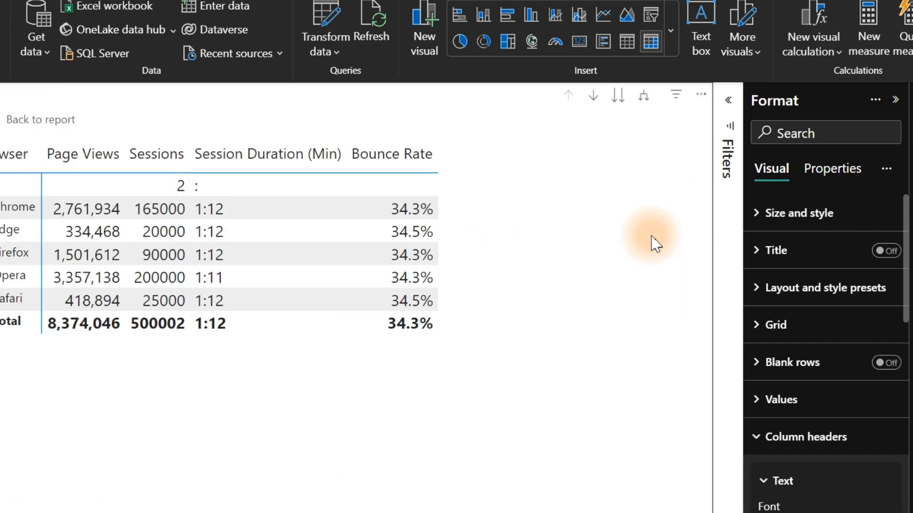
click(729, 102)
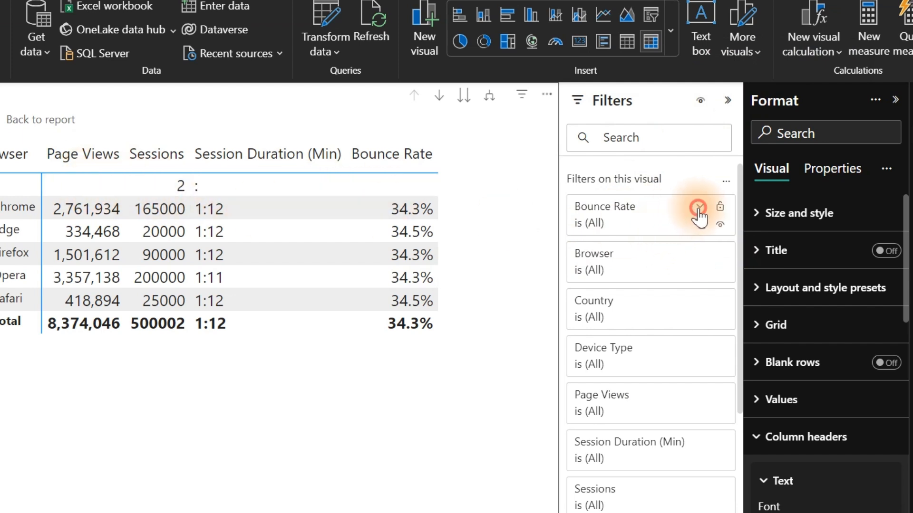
click(698, 208)
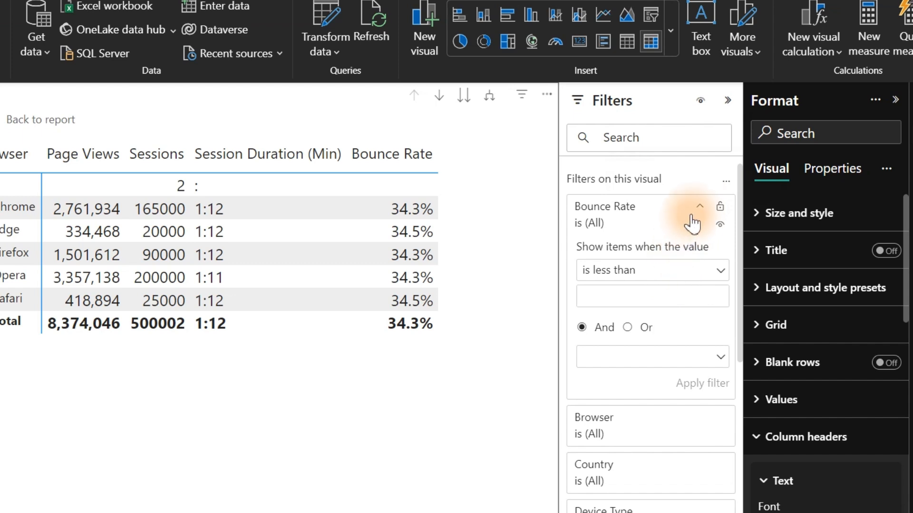
click(699, 208)
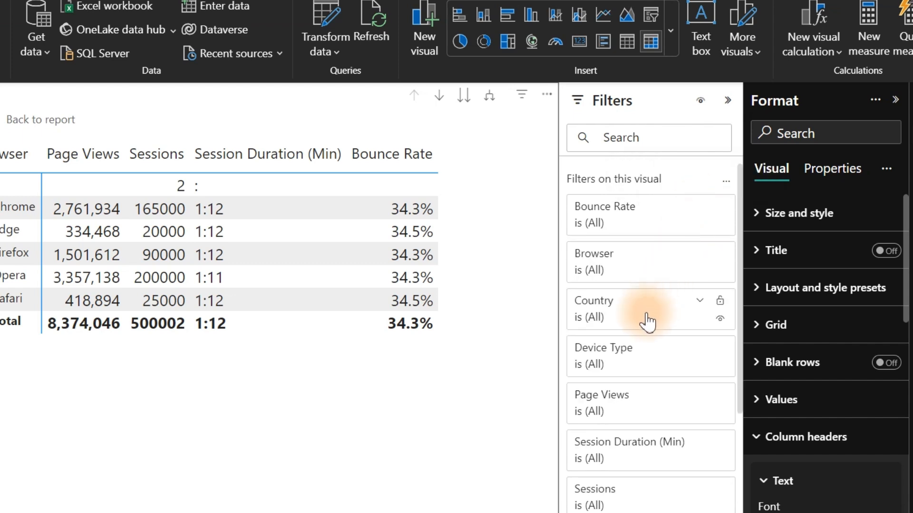
click(699, 303)
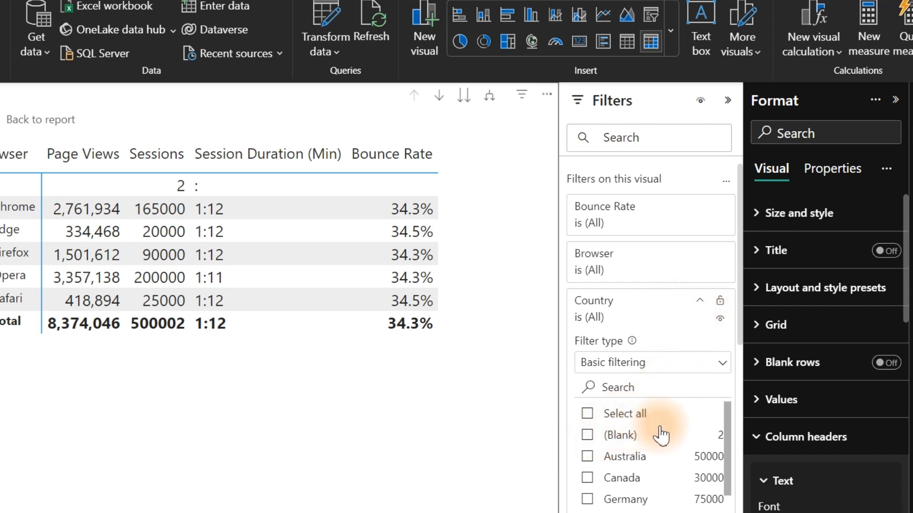
click(588, 434)
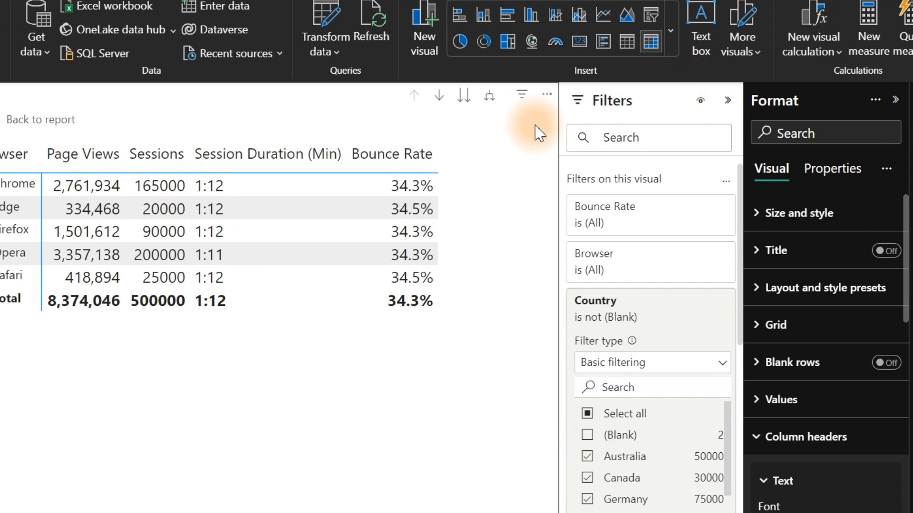
click(21, 133)
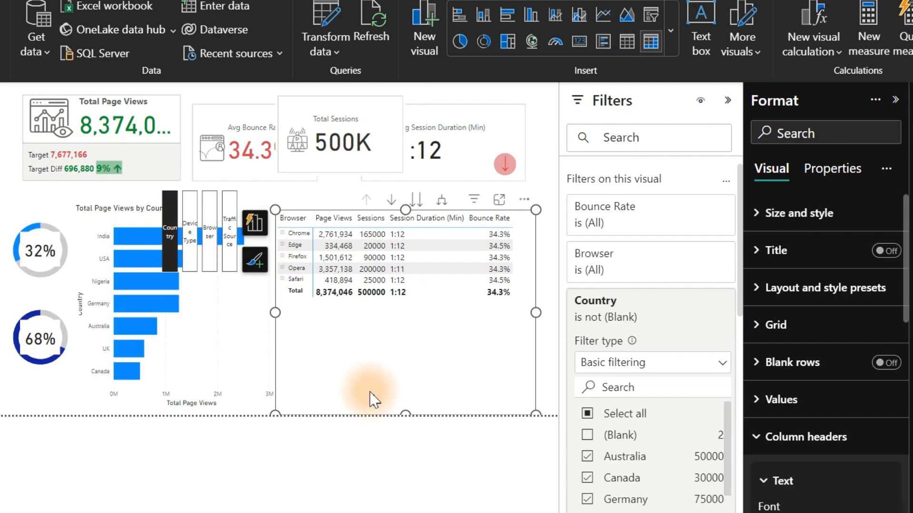
click(728, 98)
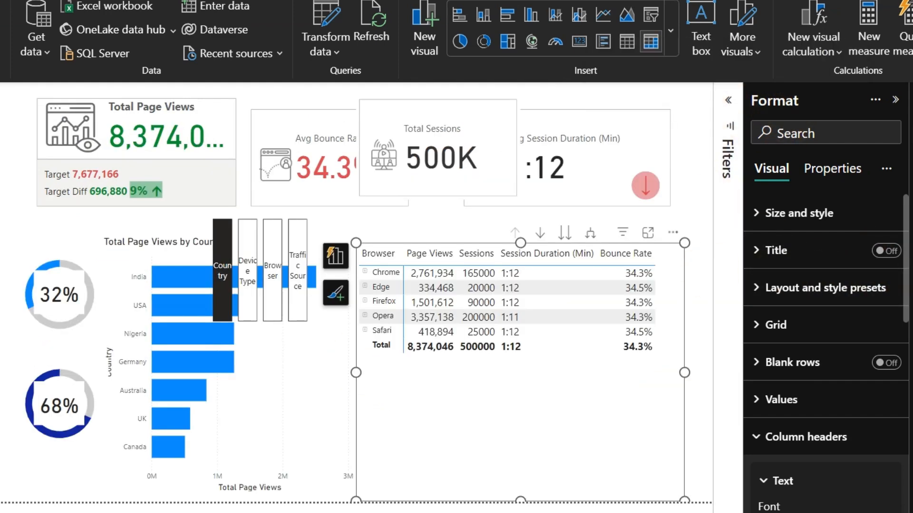
click(485, 512)
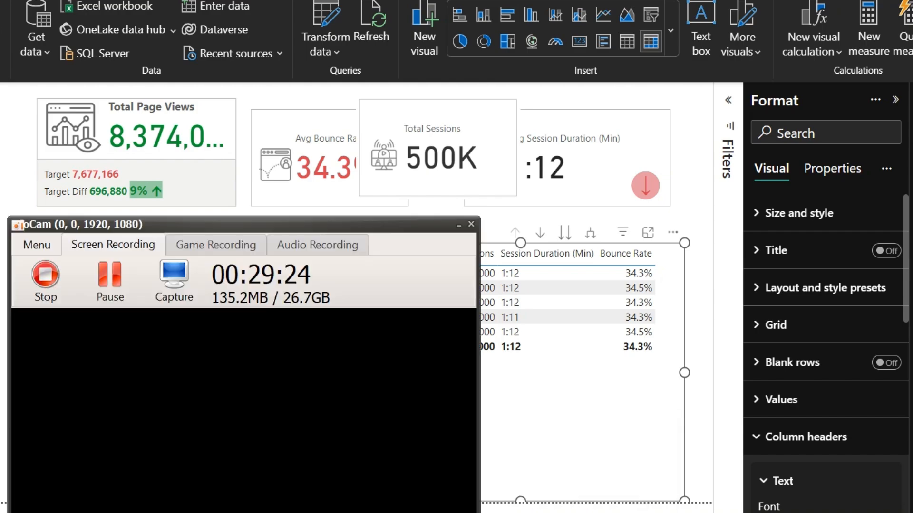
click(45, 274)
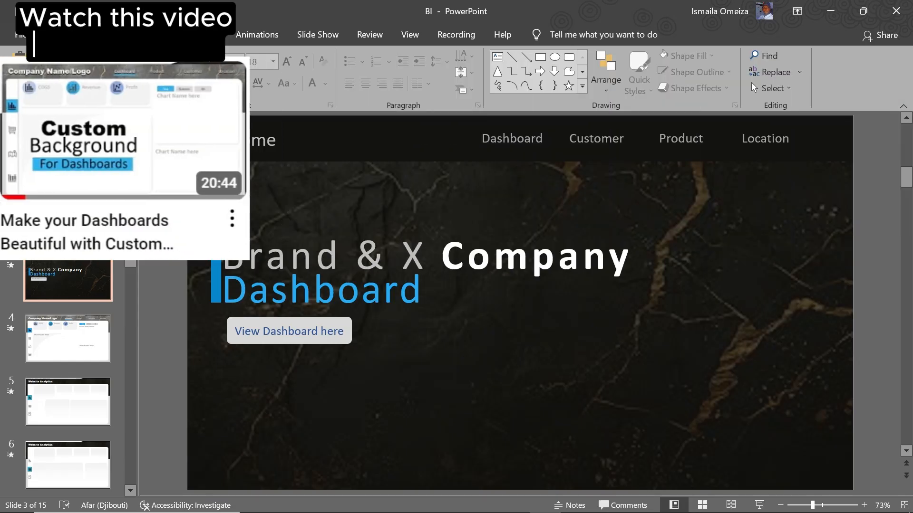
Look through the dashboard background slides in PowerPoint's BI presentation, from the cover slide to the last dark version.
key(Down)
key(Down)
key(Down)
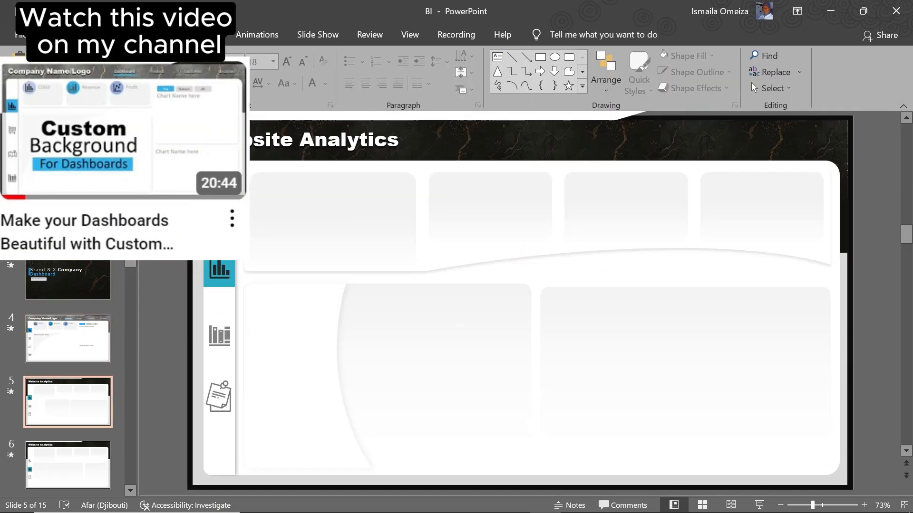
key(Down)
key(Down)
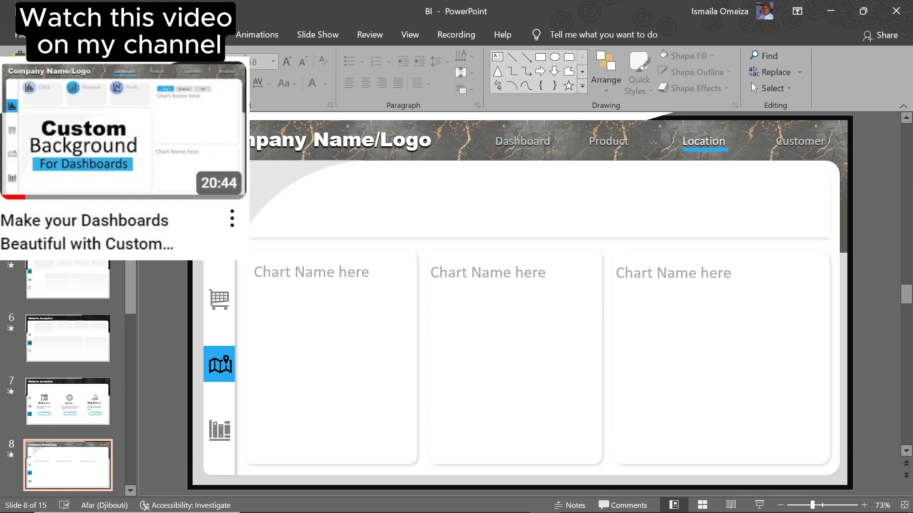
key(Up)
key(Down)
key(Down)
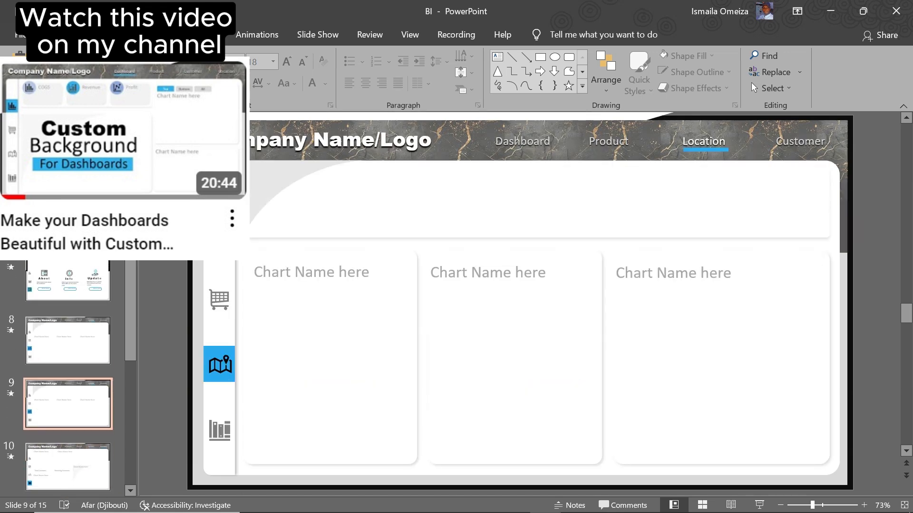
key(Down)
key(Down)
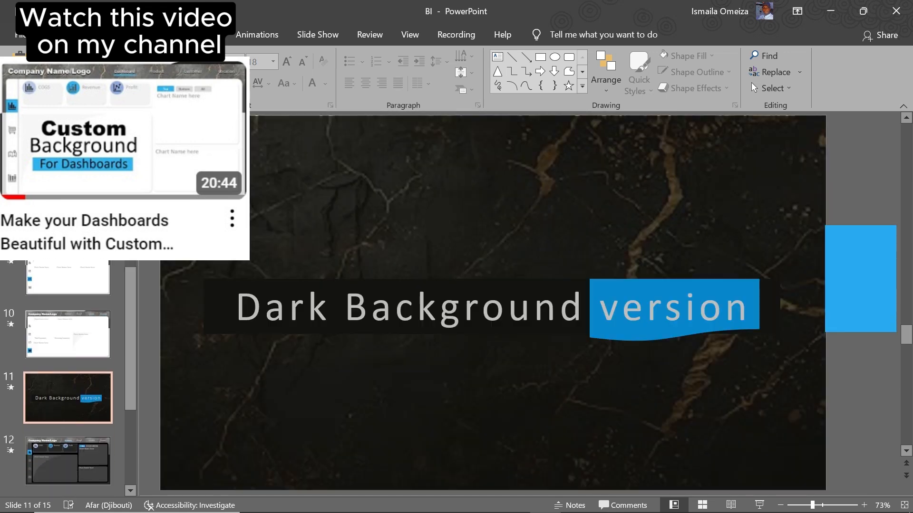
key(Down)
key(Down)
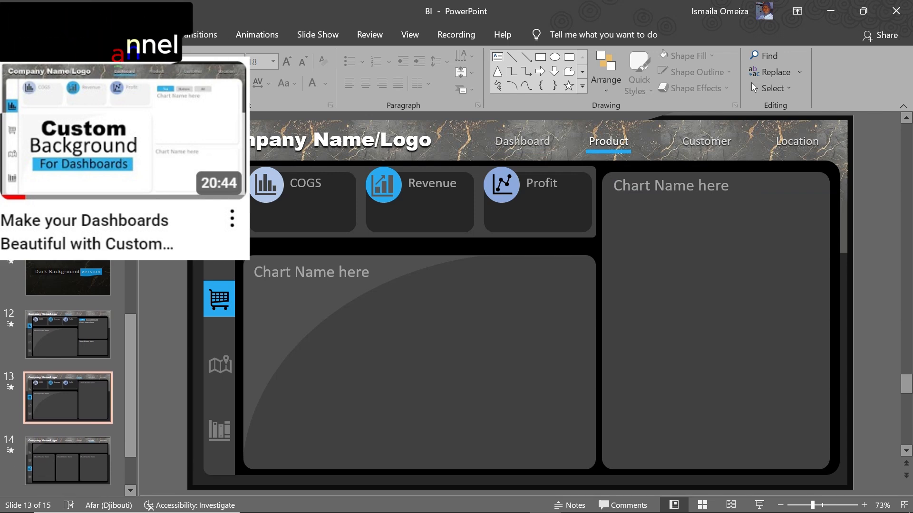
key(Down)
key(Down)
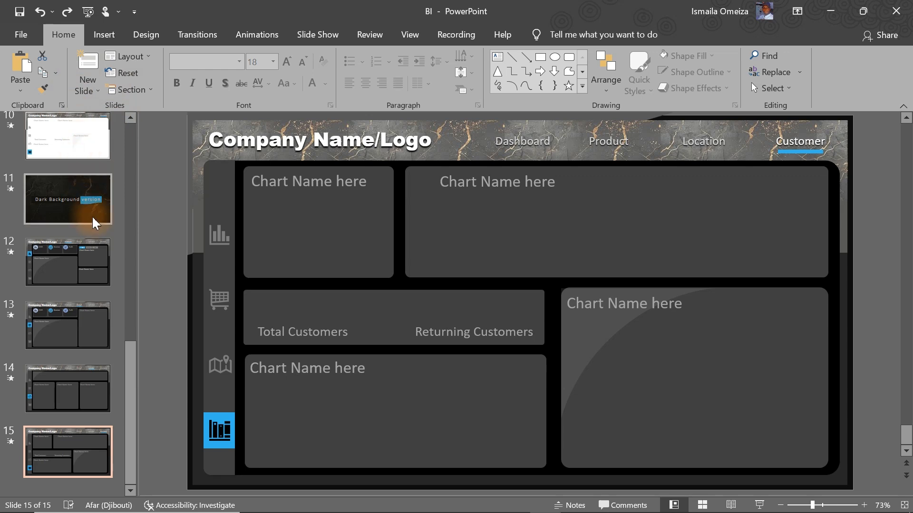
Delete the three "Chart Name here" text boxes from the light Location background on slide 8.
drag(133, 380, 132, 215)
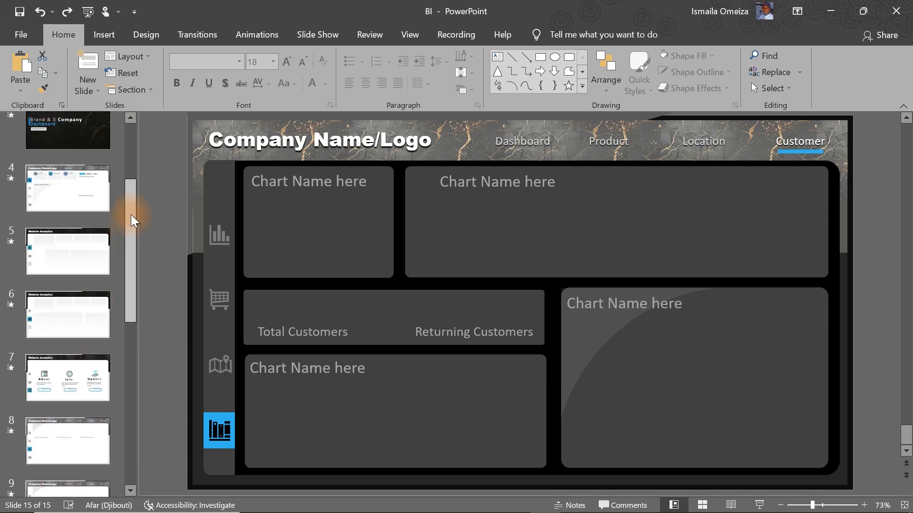
click(81, 444)
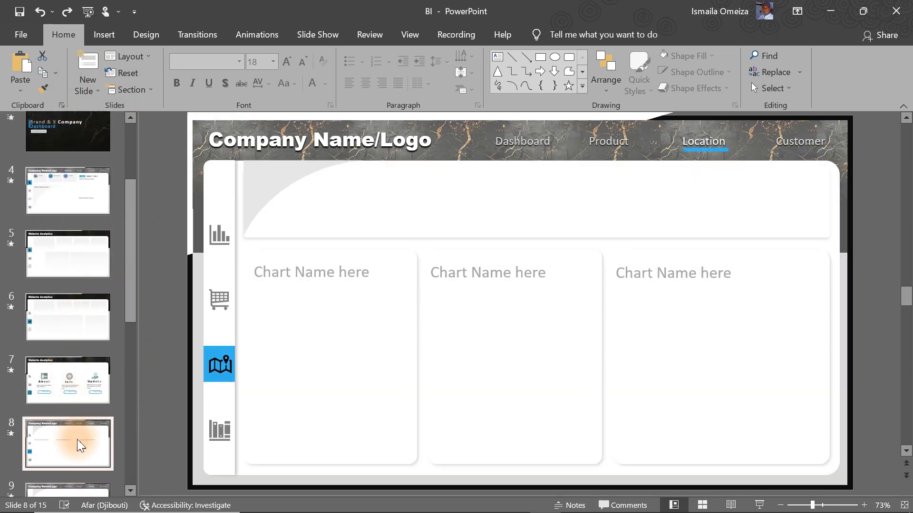
click(323, 275)
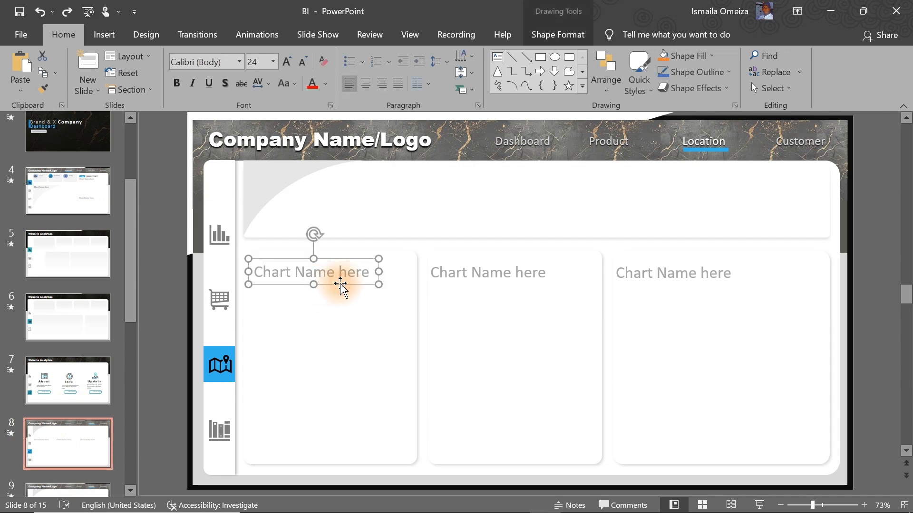
key(Delete)
click(467, 272)
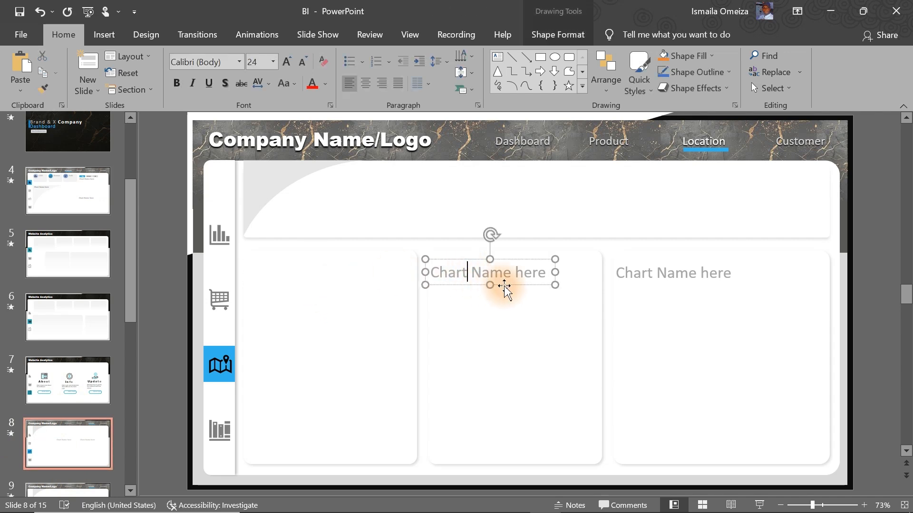
key(Delete)
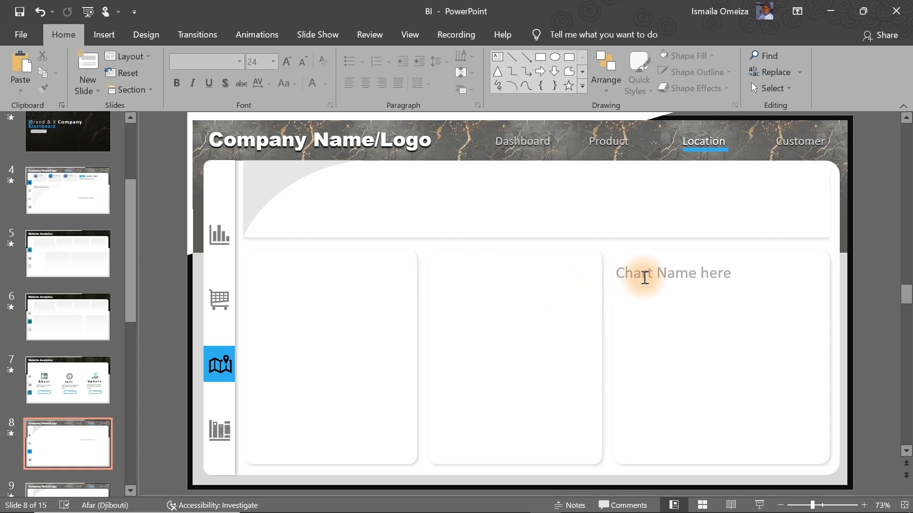
click(656, 275)
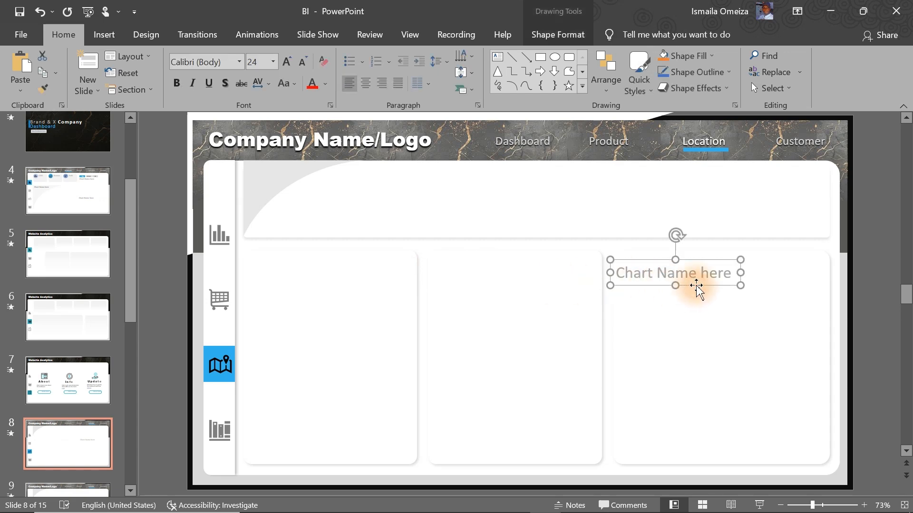
key(Delete)
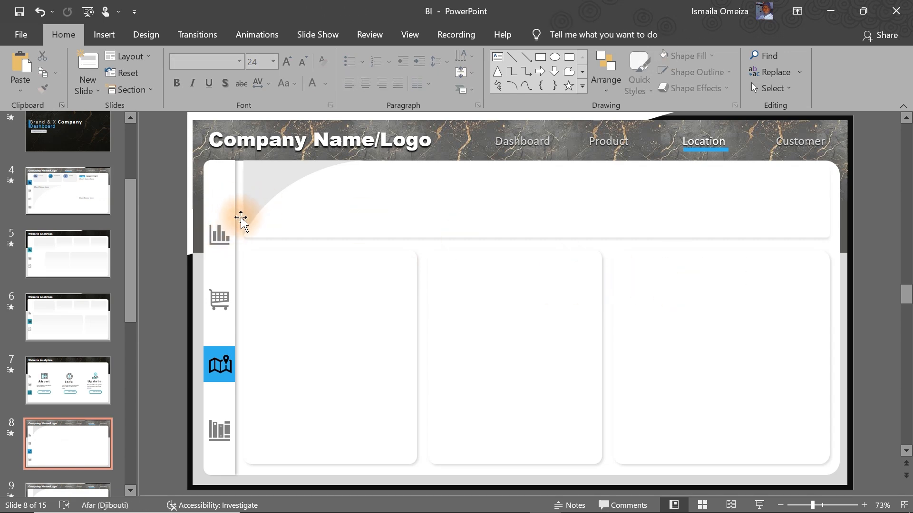
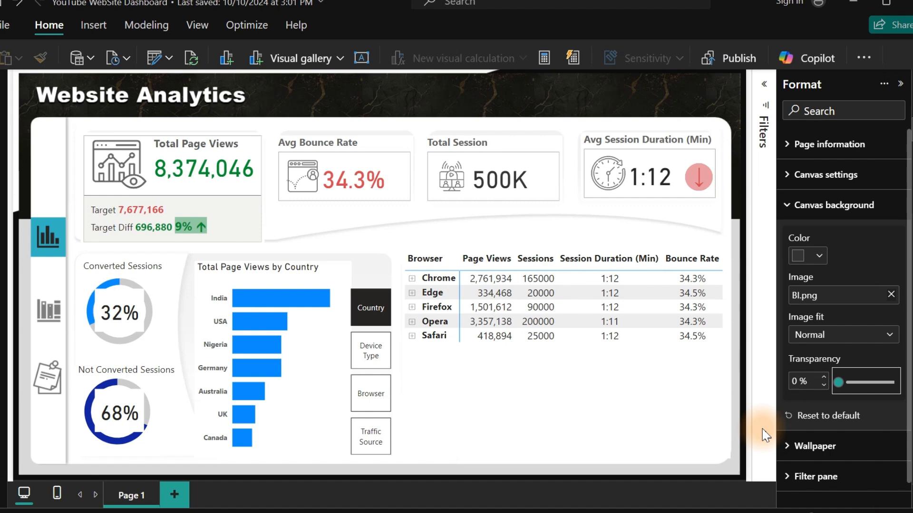
Switch off the background of both percentage cards inside the Converted and Not Converted Sessions donuts in Power BI.
click(134, 321)
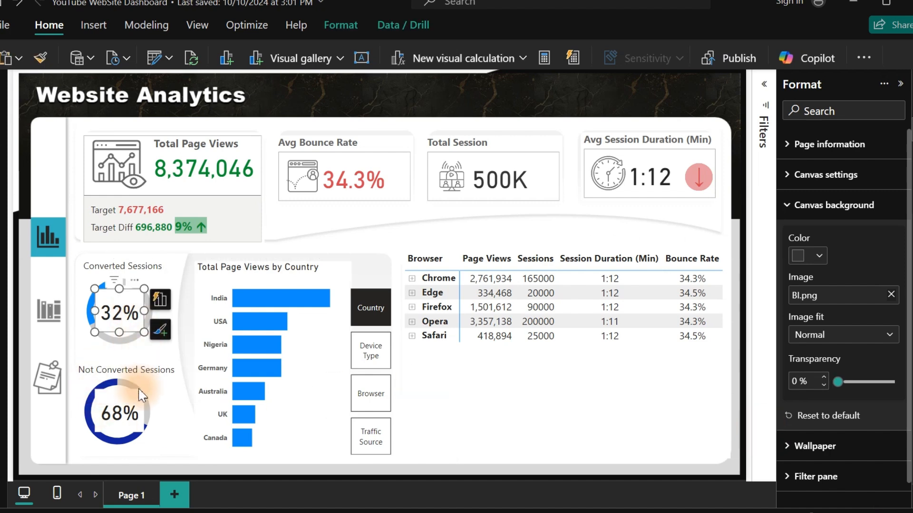
ctrl+click(131, 404)
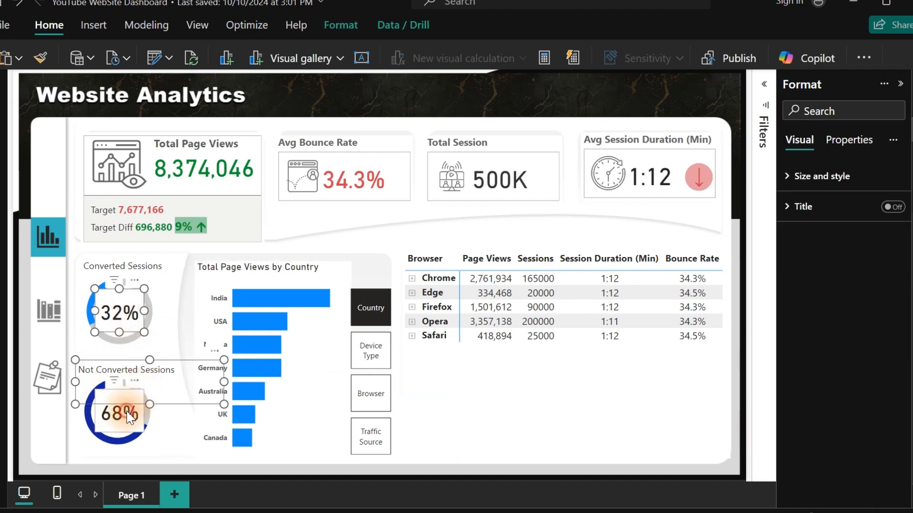
ctrl+click(127, 411)
ctrl+click(167, 387)
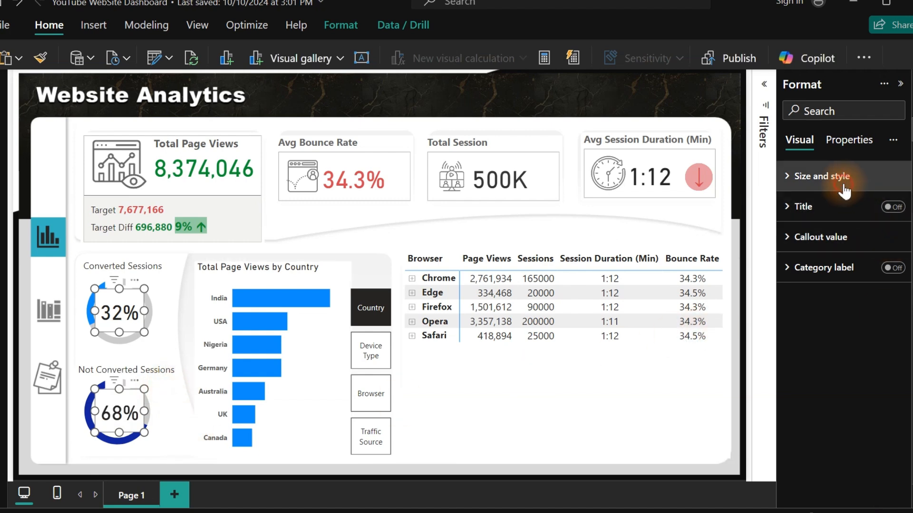
click(884, 183)
click(888, 461)
click(887, 461)
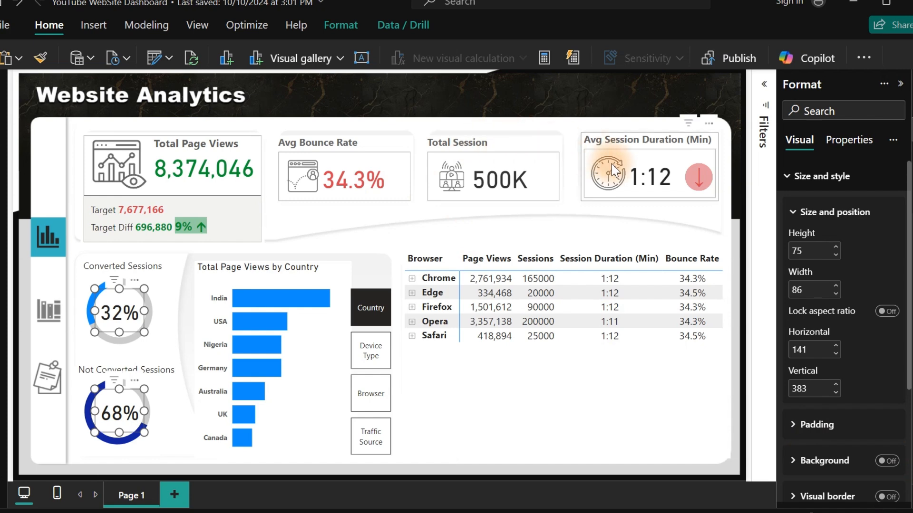
click(798, 175)
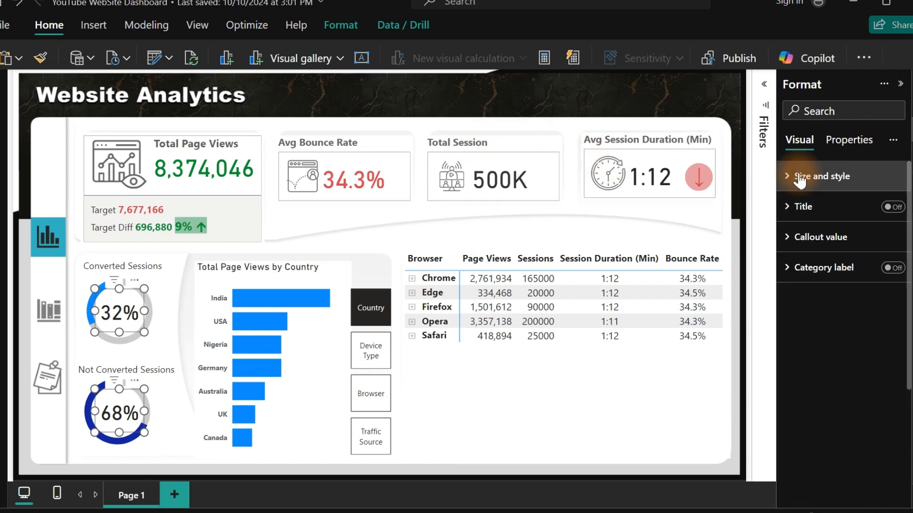
Switch off the visual background of the Total Page Views, Avg Bounce Rate, Total Session and Avg Session Duration cards together.
click(819, 240)
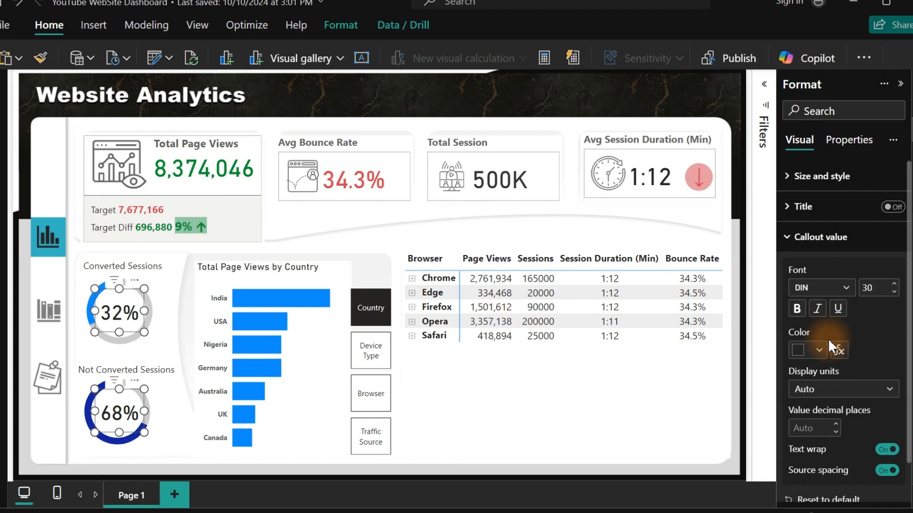
click(491, 149)
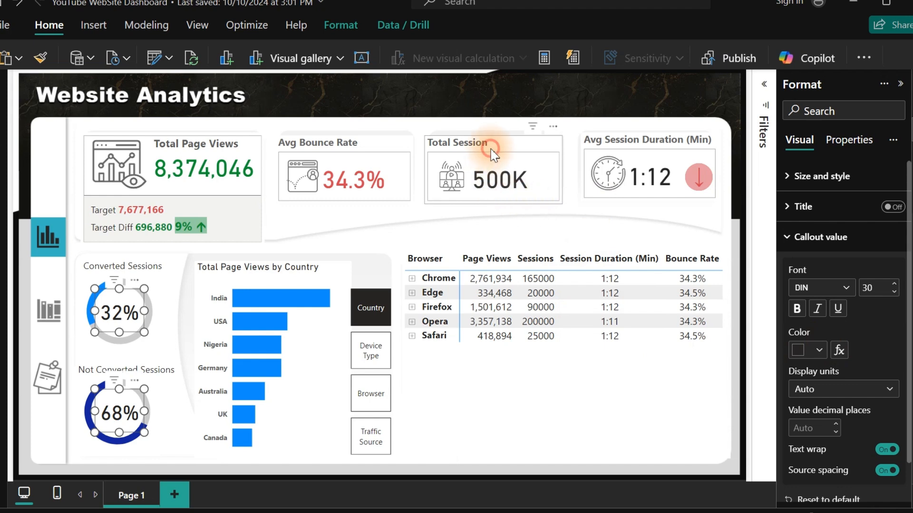
ctrl+click(648, 149)
ctrl+click(364, 159)
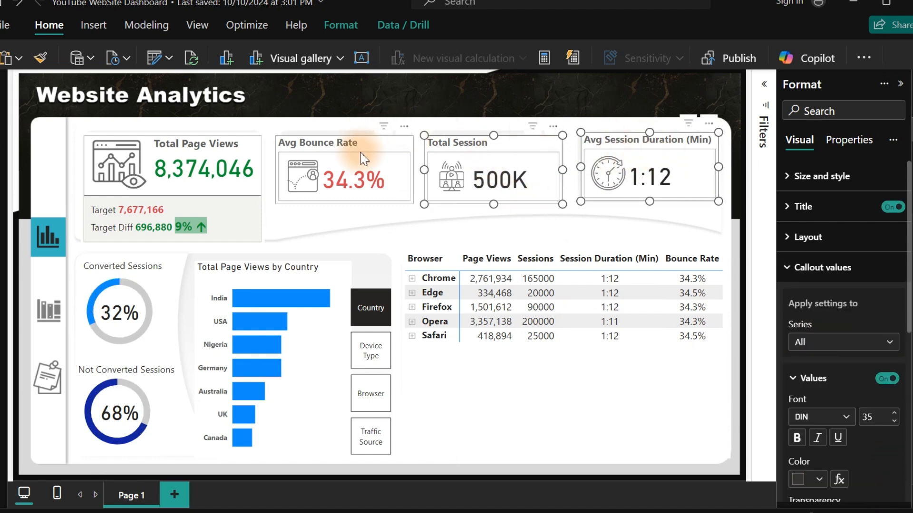
ctrl+click(252, 151)
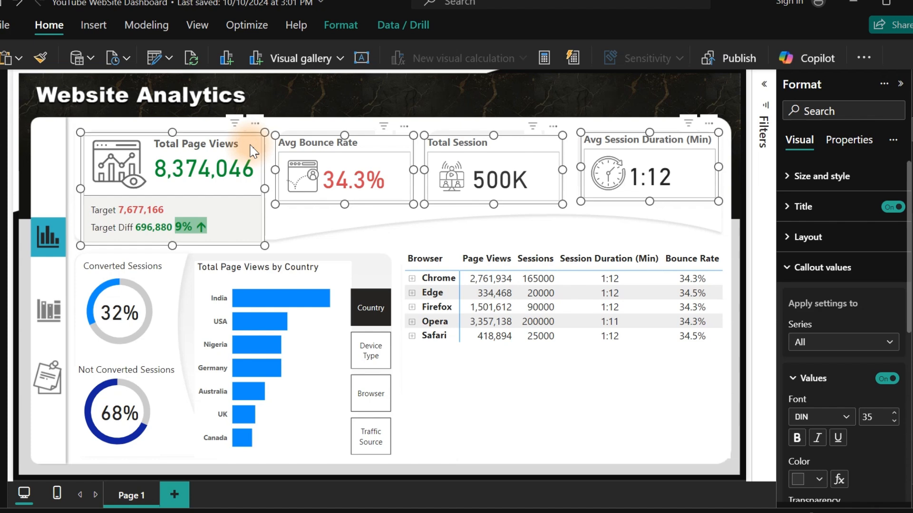
click(813, 177)
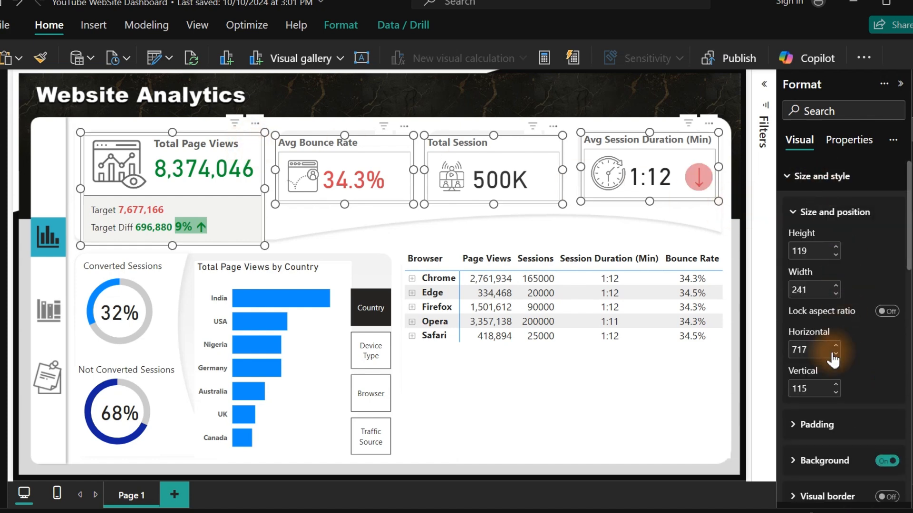
click(887, 461)
click(814, 176)
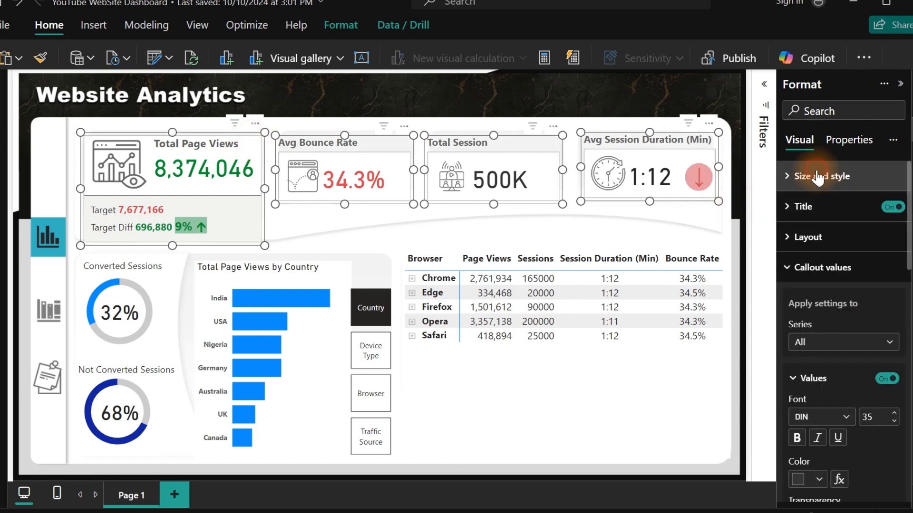
Look through the callout value settings of the KPI cards, including the Avg Session Duration series.
click(802, 273)
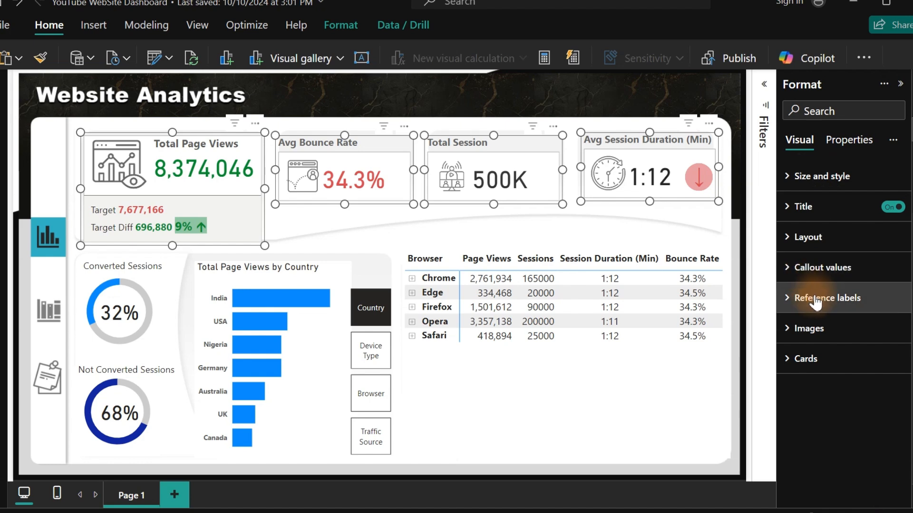
click(802, 268)
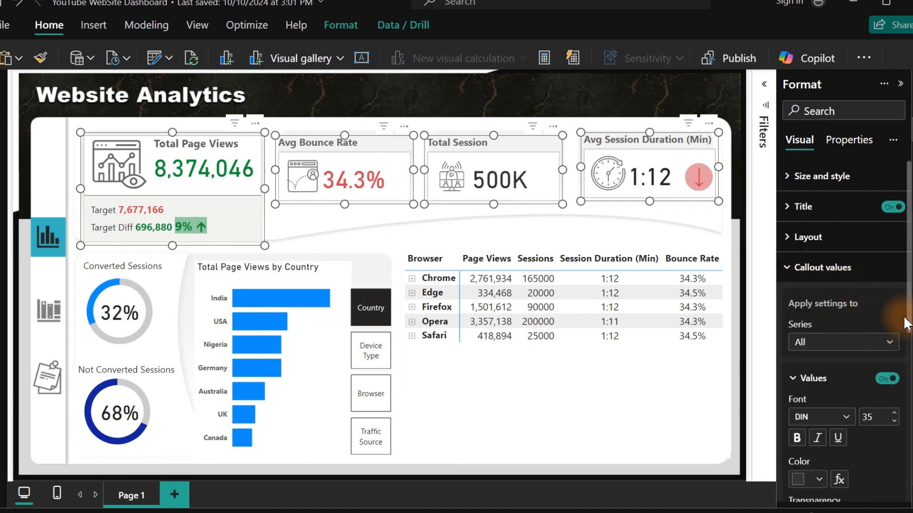
mouse_move(909, 290)
mouse_down()
mouse_move(909, 495)
mouse_move(908, 277)
mouse_up()
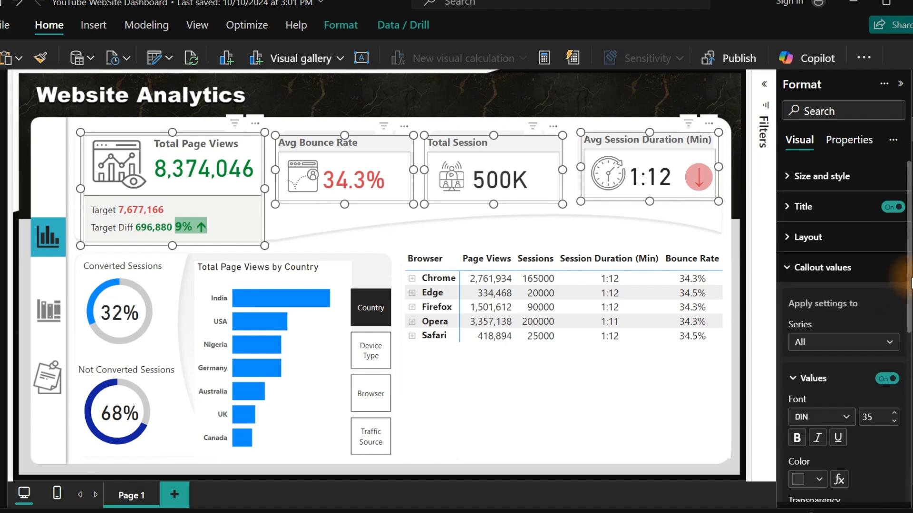
click(430, 102)
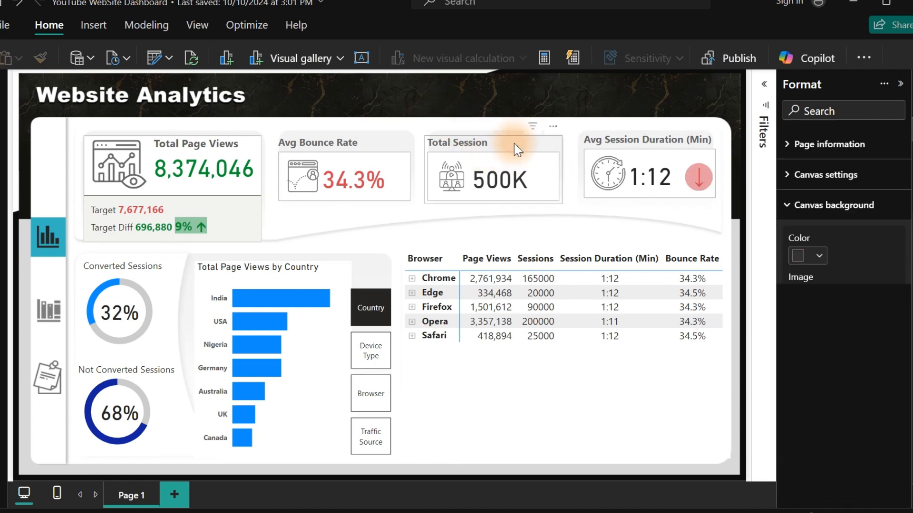
click(624, 150)
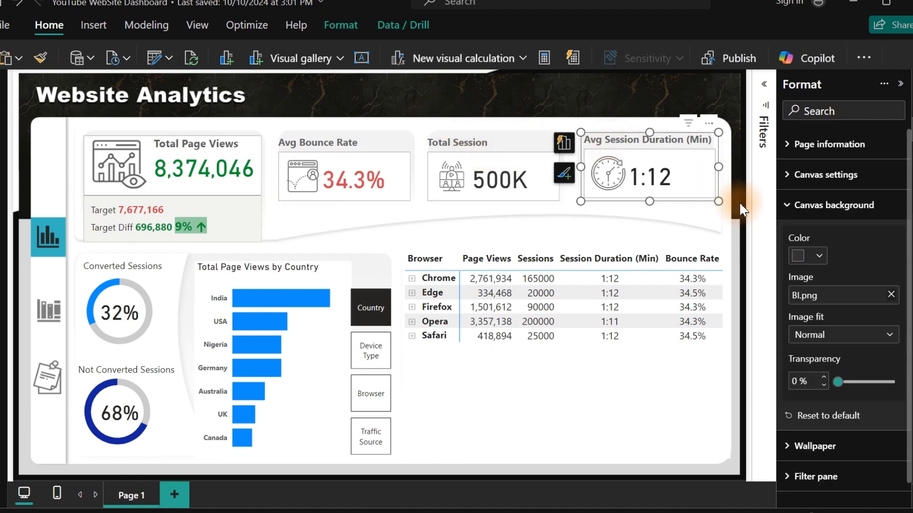
drag(908, 274, 903, 361)
scroll(892, 350, up, 2)
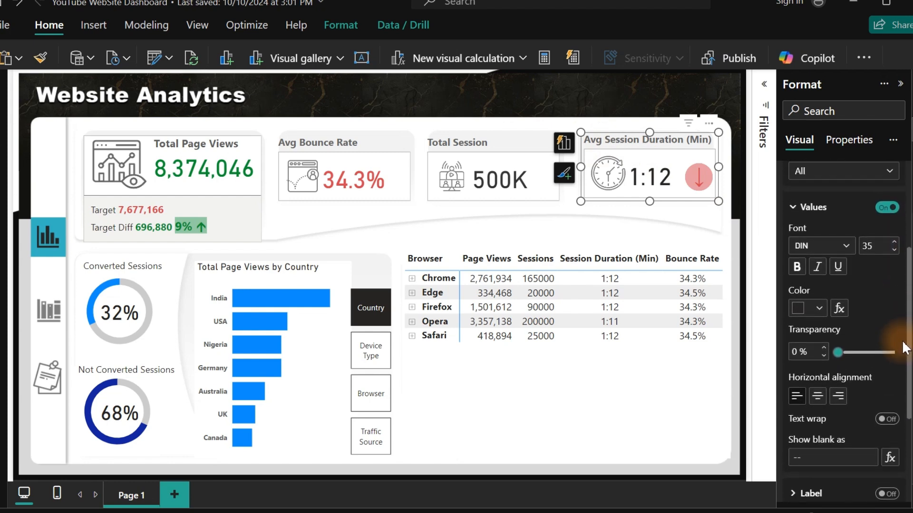
click(851, 208)
click(827, 250)
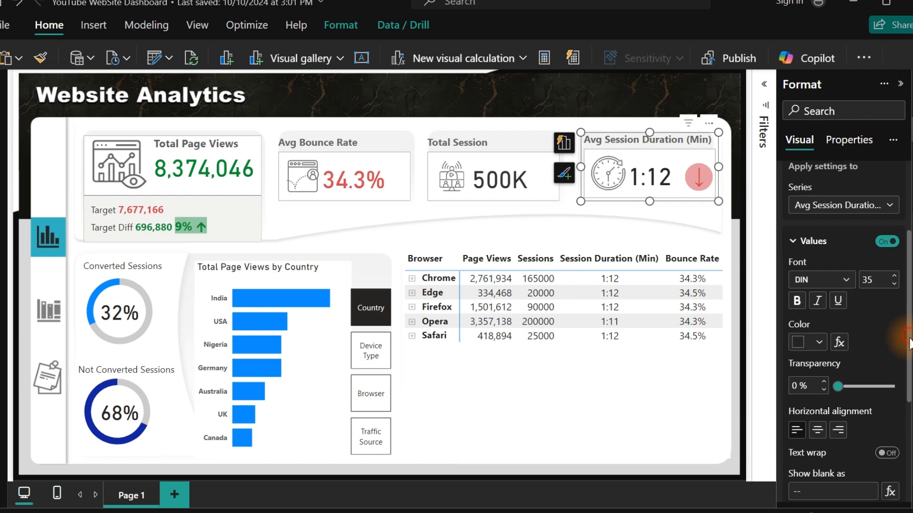
drag(908, 340, 903, 475)
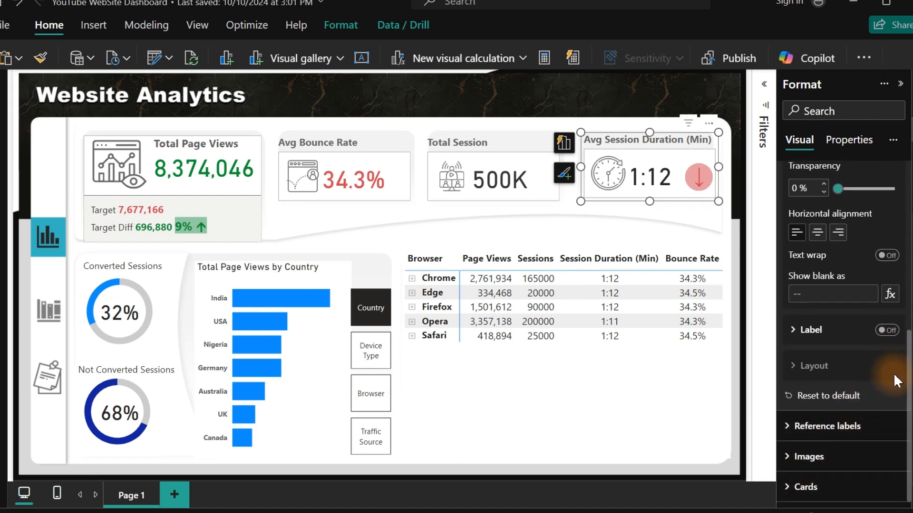
drag(907, 411, 906, 242)
Switch off the inner card background and border of the Avg Session Duration card.
click(829, 268)
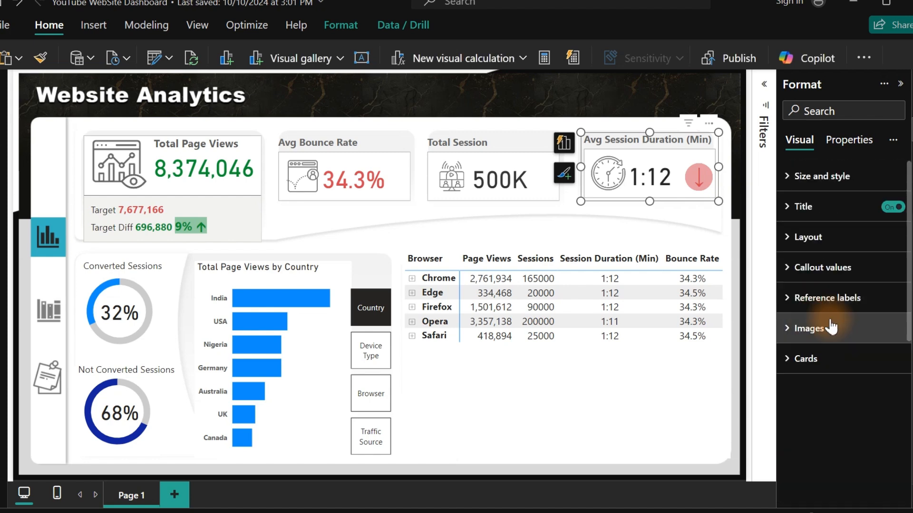
click(806, 360)
scroll(908, 430, down, 3)
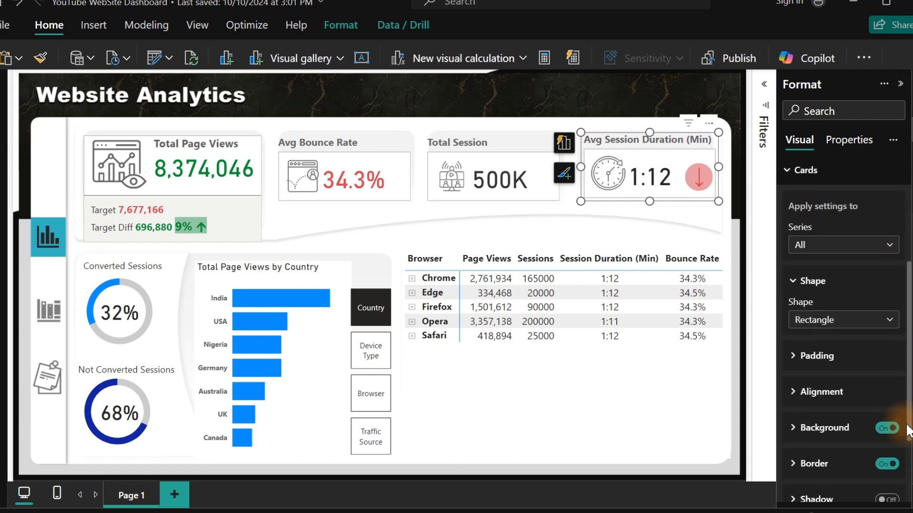
scroll(908, 430, down, 1)
click(887, 379)
click(887, 415)
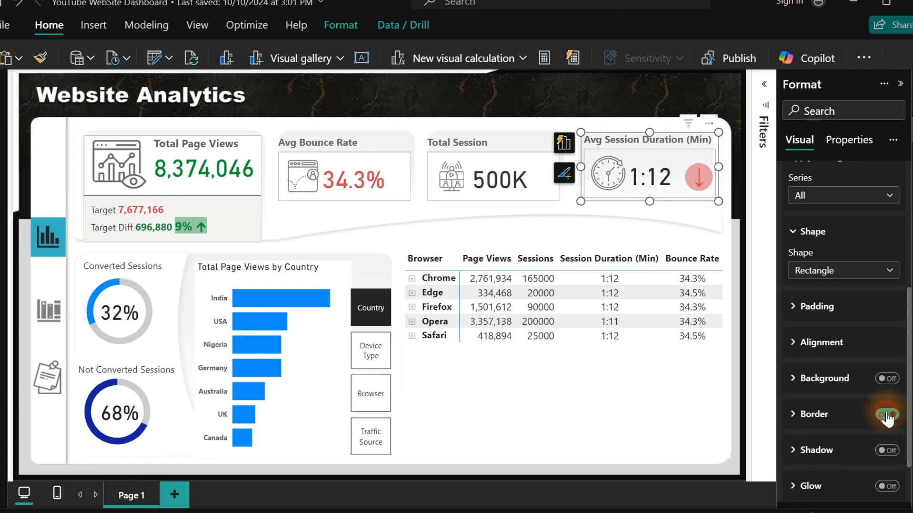
Switch off the inner card background and border of the Total Session and Avg Bounce Rate cards.
click(523, 143)
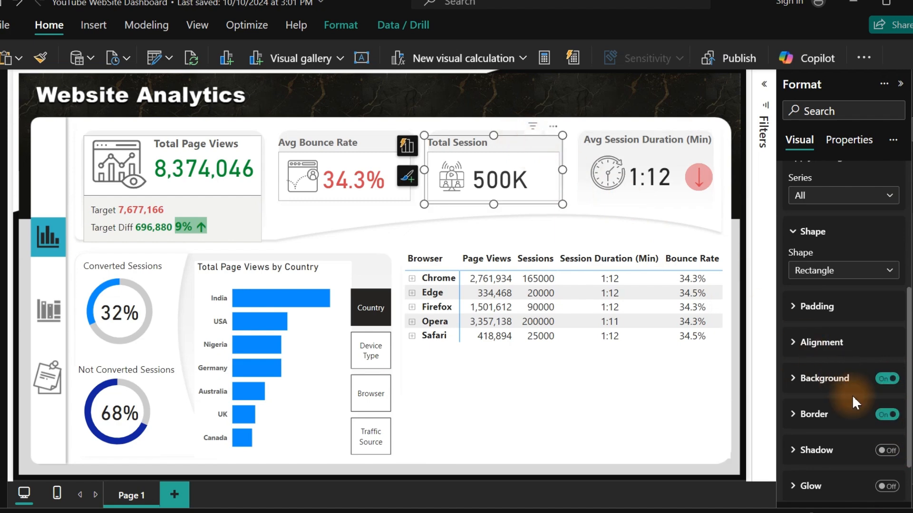
click(887, 415)
click(887, 378)
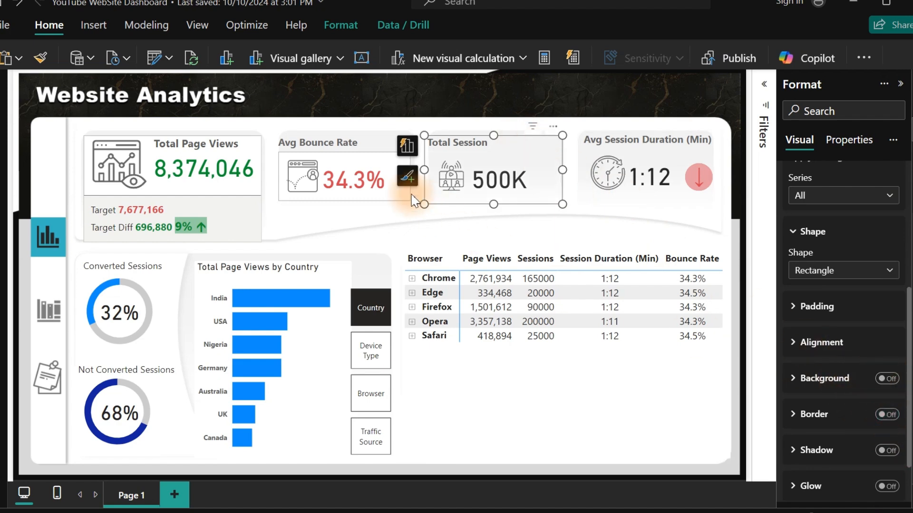
click(355, 144)
click(887, 379)
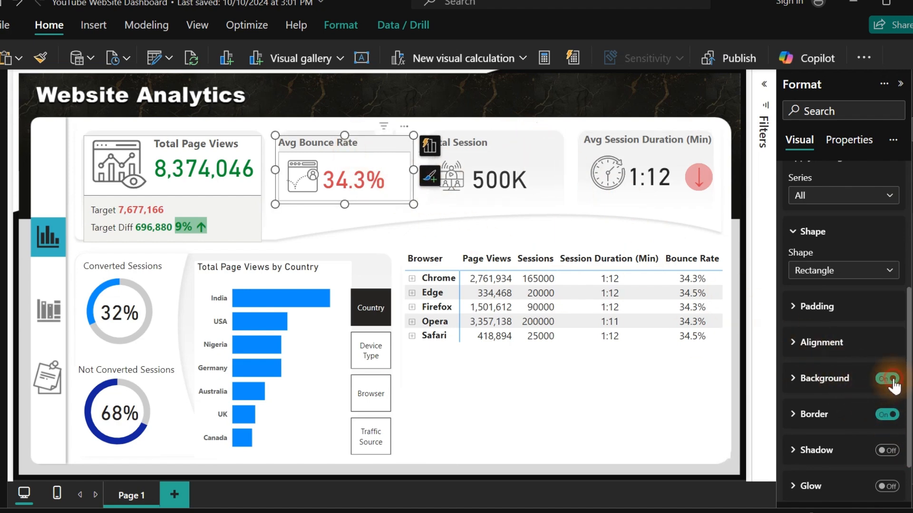
Switch off the inner card background and border of the Total Page Views card.
click(189, 145)
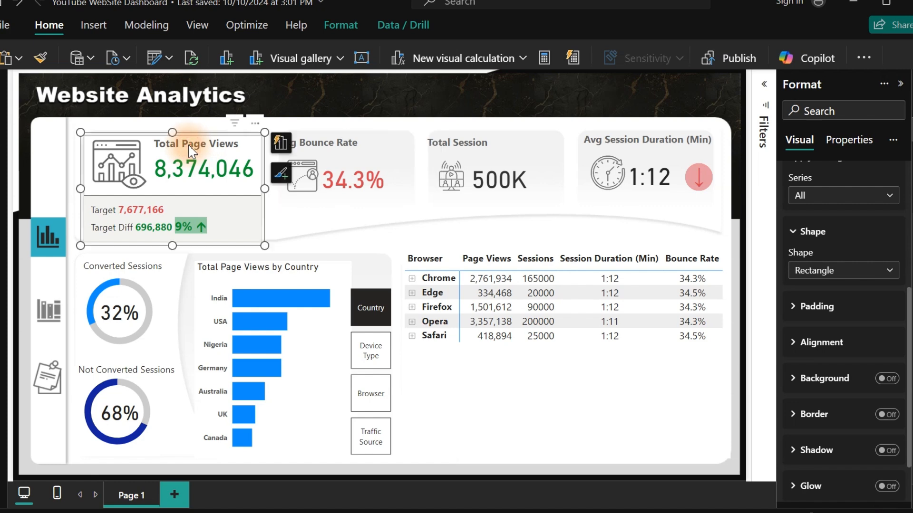
click(888, 379)
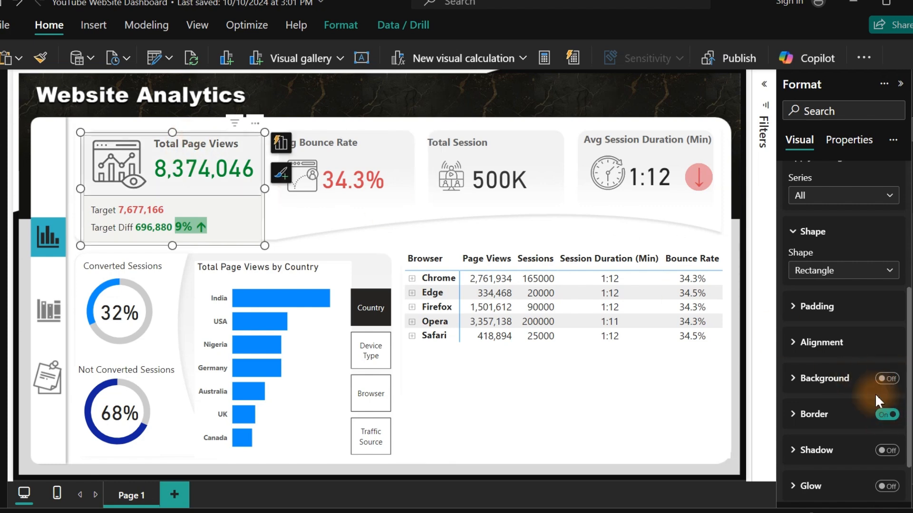
click(829, 419)
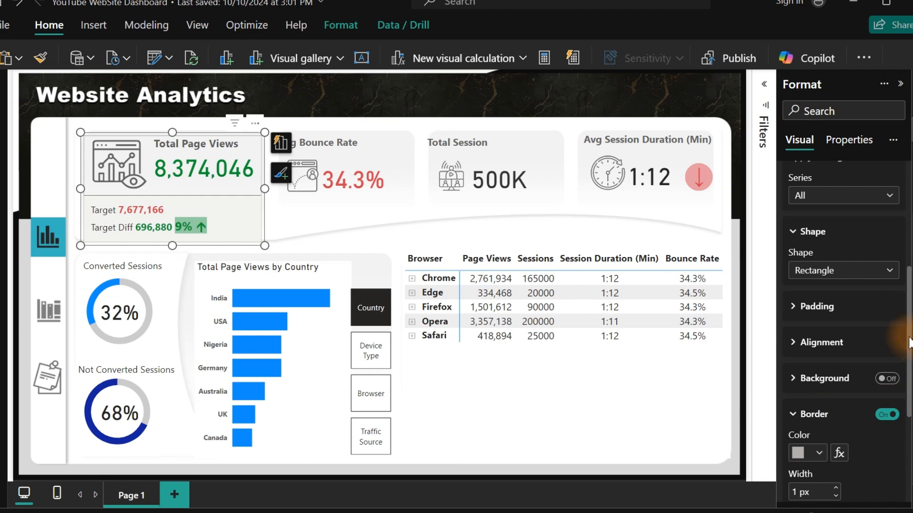
drag(908, 339, 909, 423)
click(887, 231)
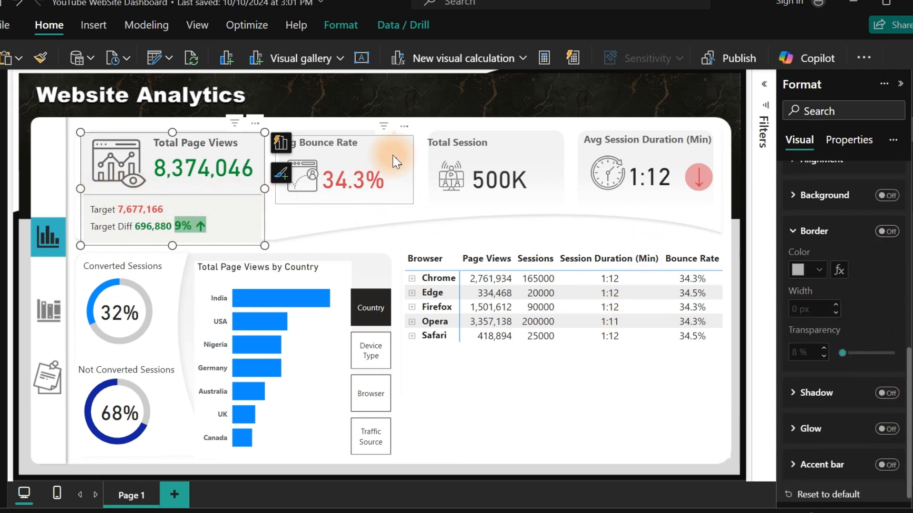
Switch off the background of the Total Page Views by Country bar chart.
click(431, 129)
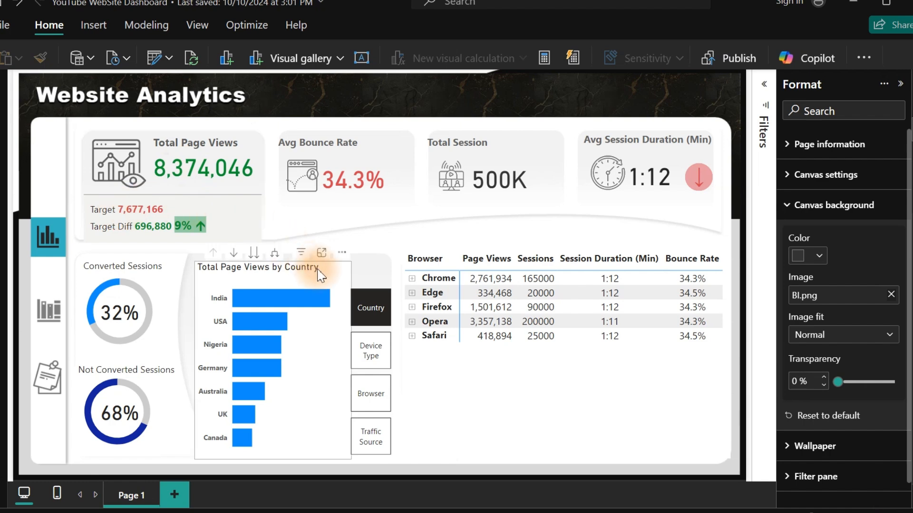
click(333, 281)
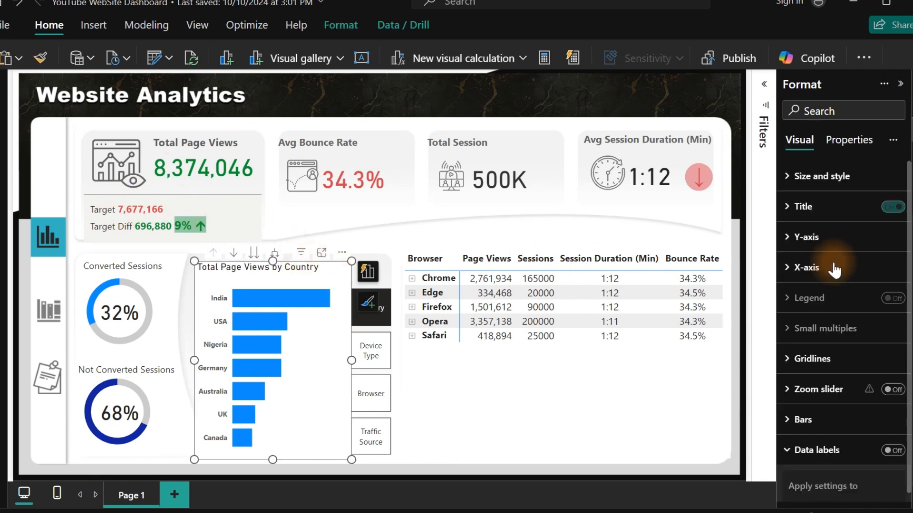
click(846, 176)
click(886, 463)
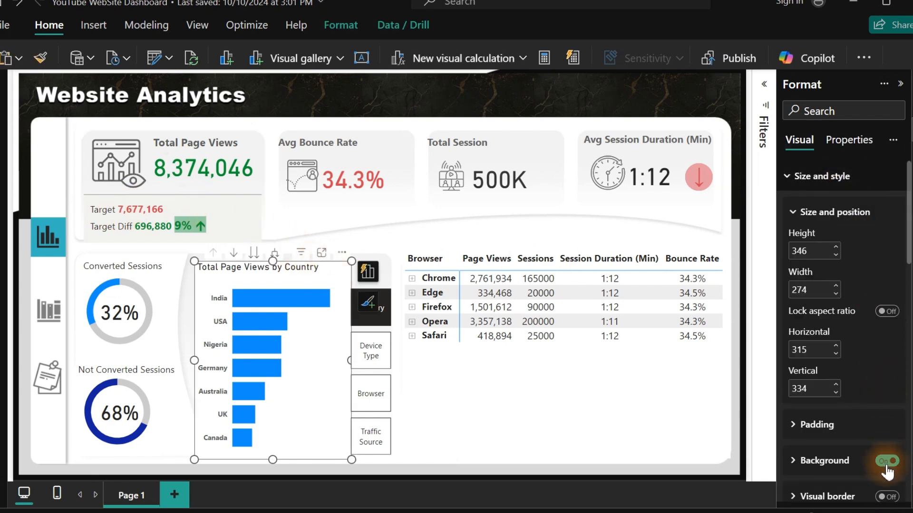
click(413, 123)
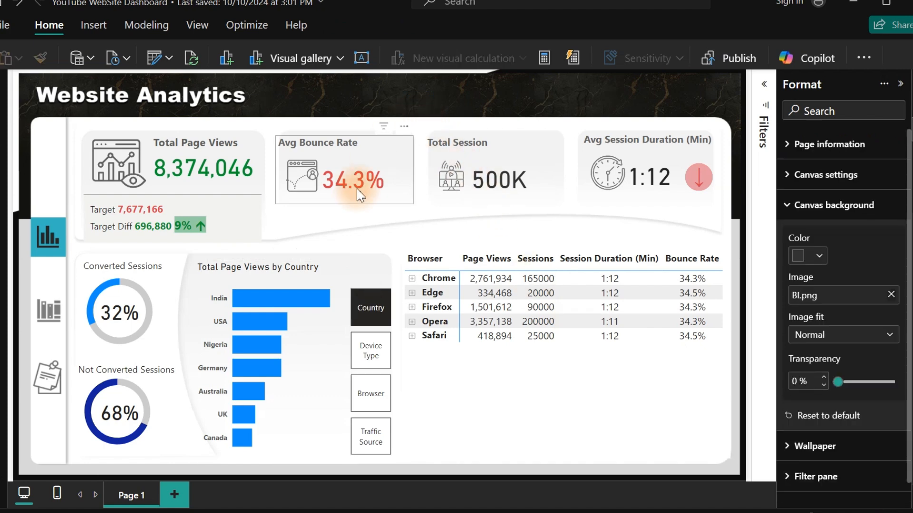
click(390, 328)
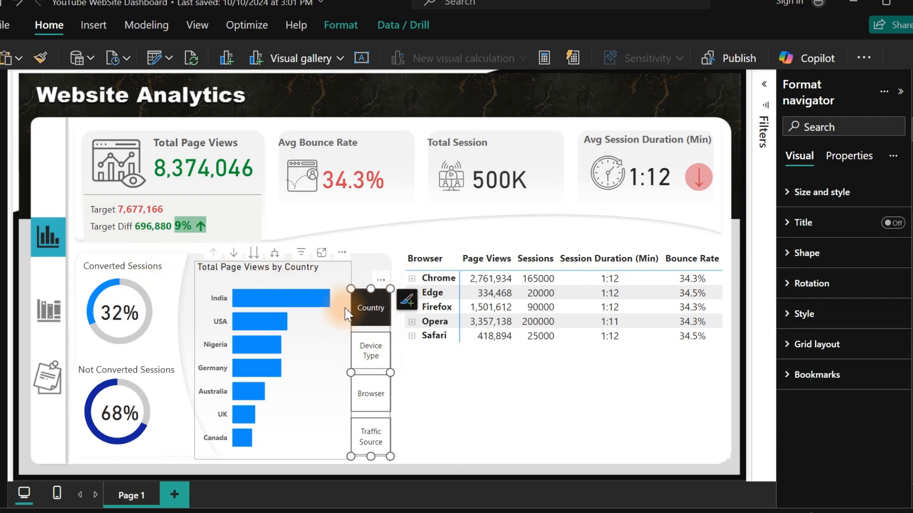
click(509, 230)
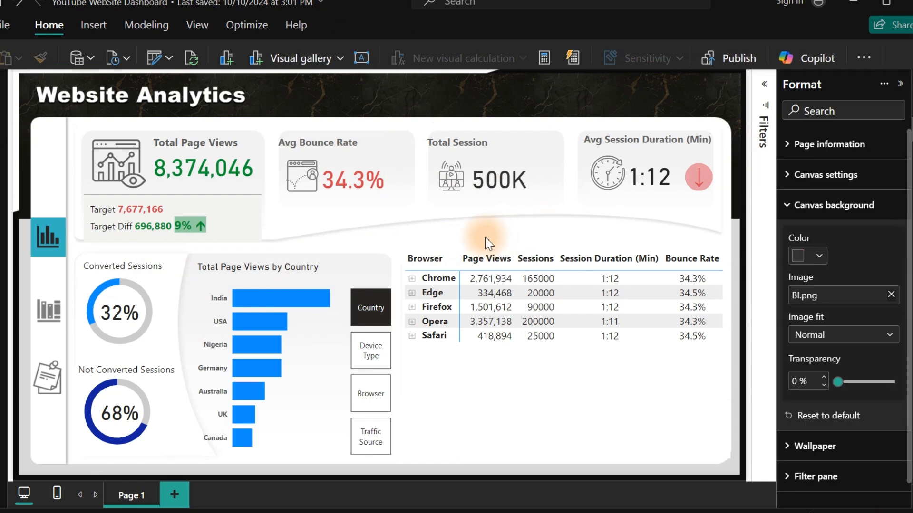
Add a new visual to the canvas and populate it with the Month field from DateTable.
right_click(429, 82)
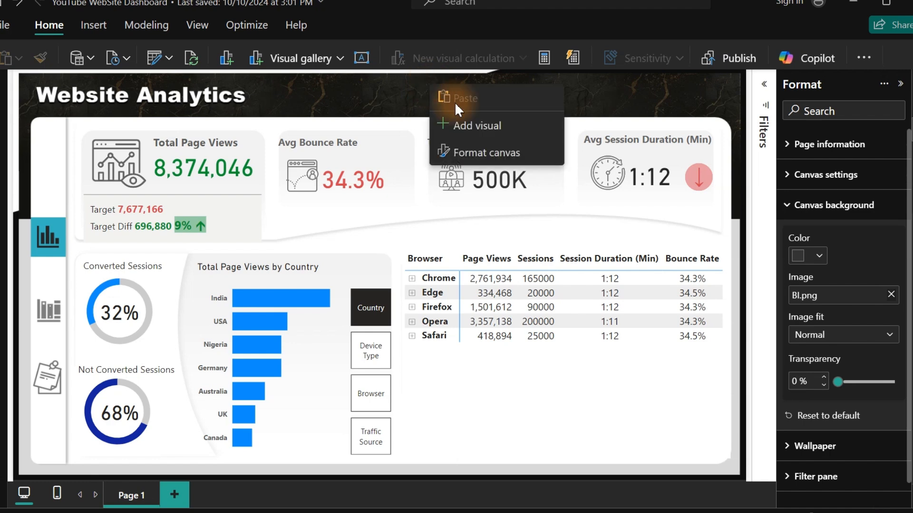
click(482, 135)
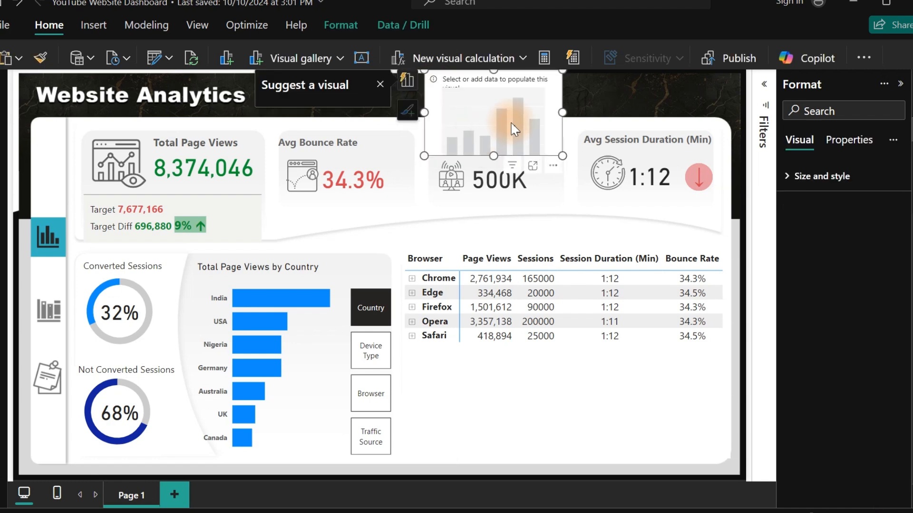
click(354, 193)
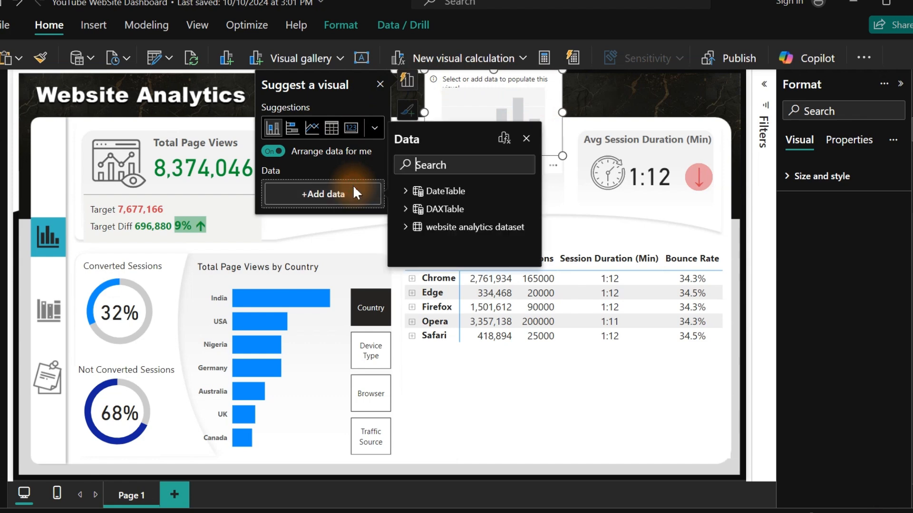
click(411, 197)
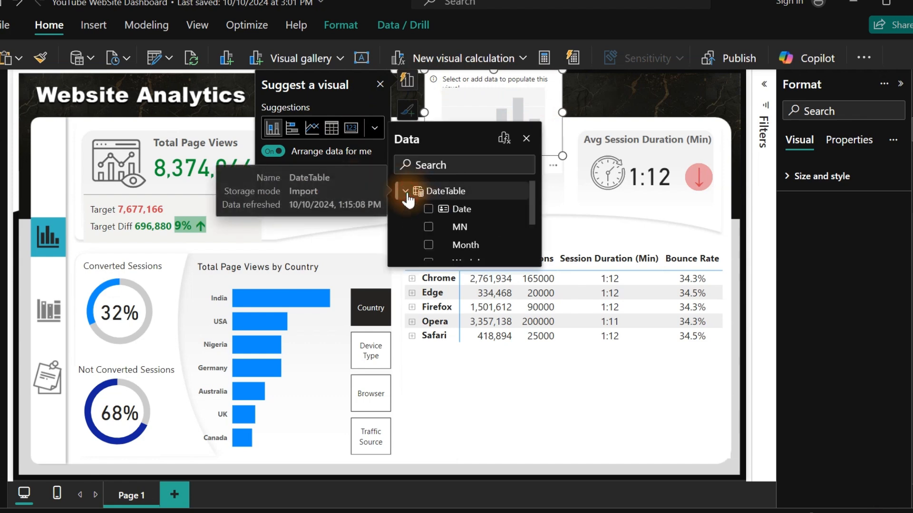
click(459, 247)
click(429, 246)
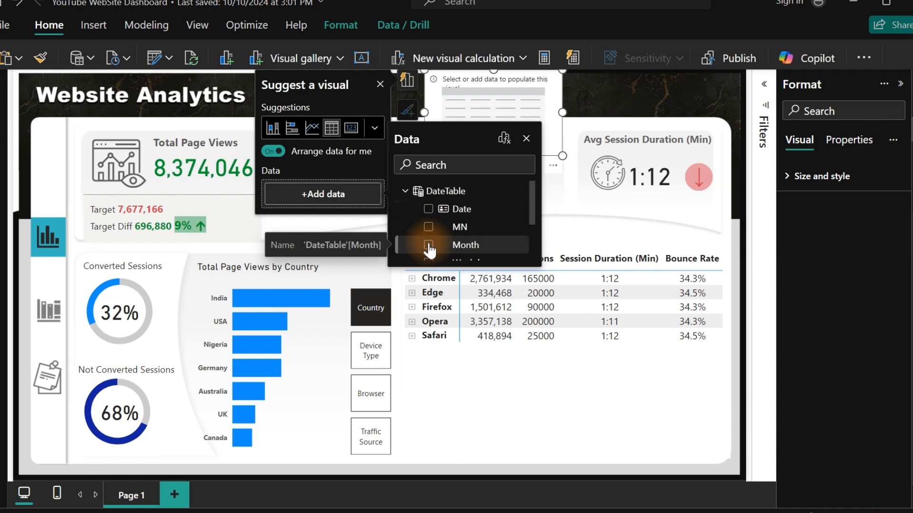
click(429, 246)
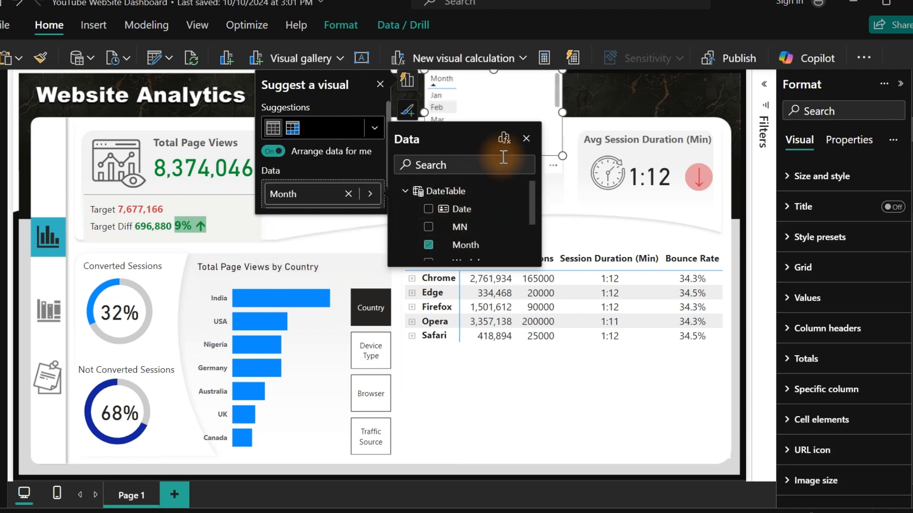
Convert the Month table into a button slicer.
click(525, 138)
click(374, 127)
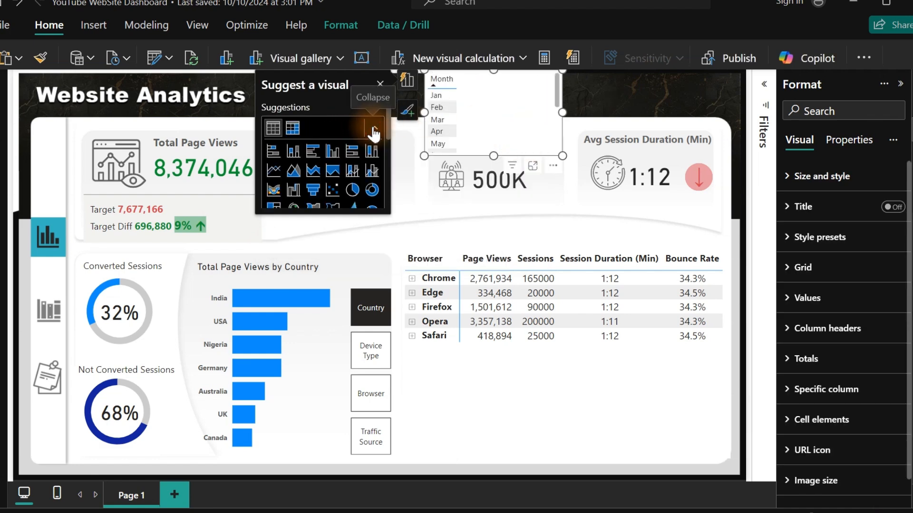
drag(386, 133, 387, 193)
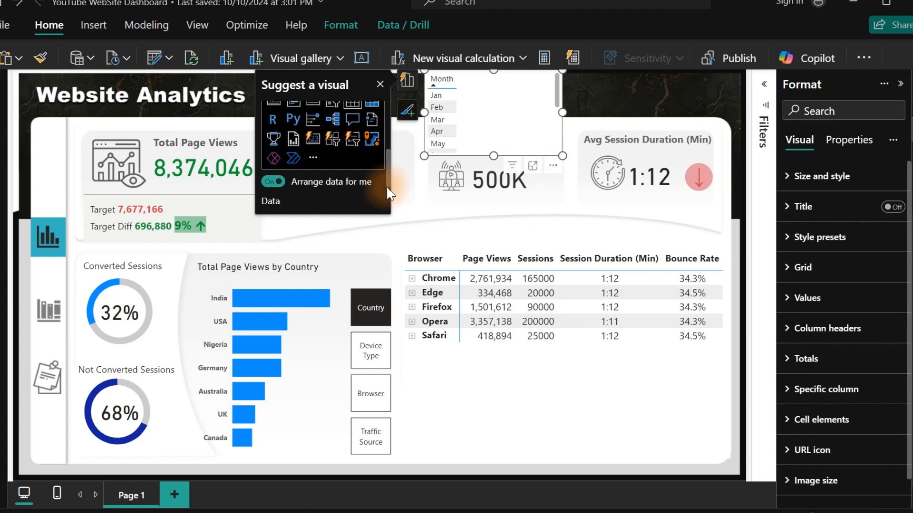
click(332, 142)
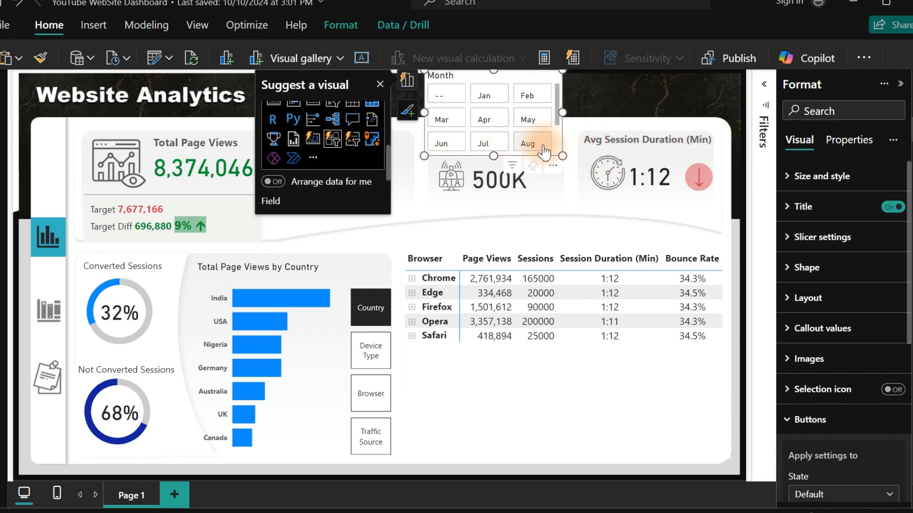
Resize the Month slicer into a wide, shallow strip in the header band beside the Website Analytics title.
drag(562, 156, 723, 112)
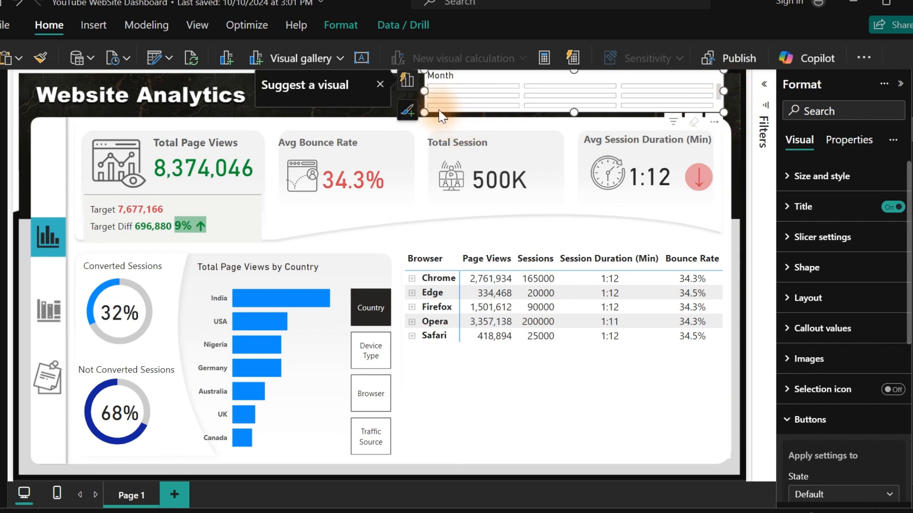
click(387, 91)
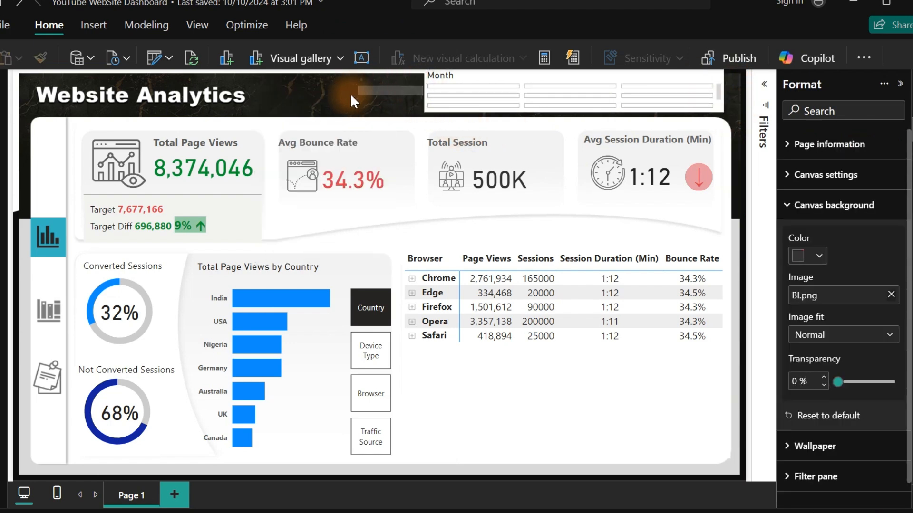
click(445, 78)
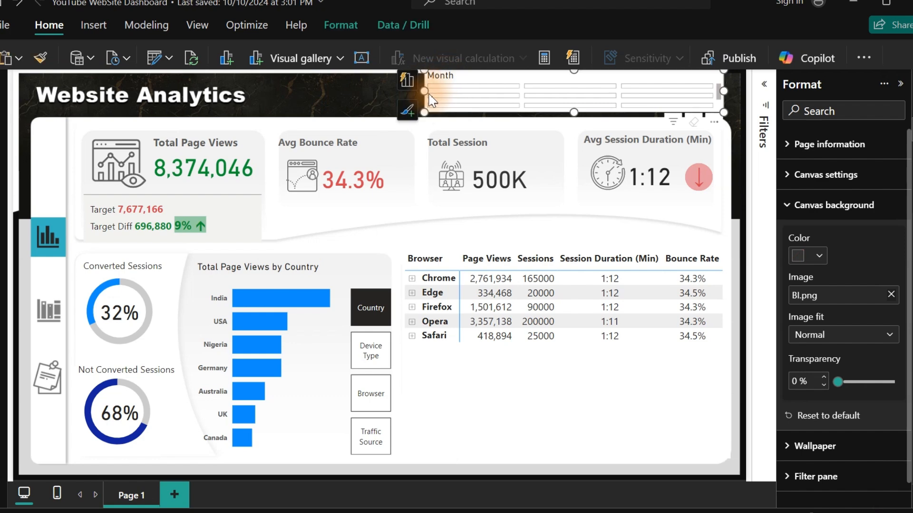
drag(421, 89, 324, 90)
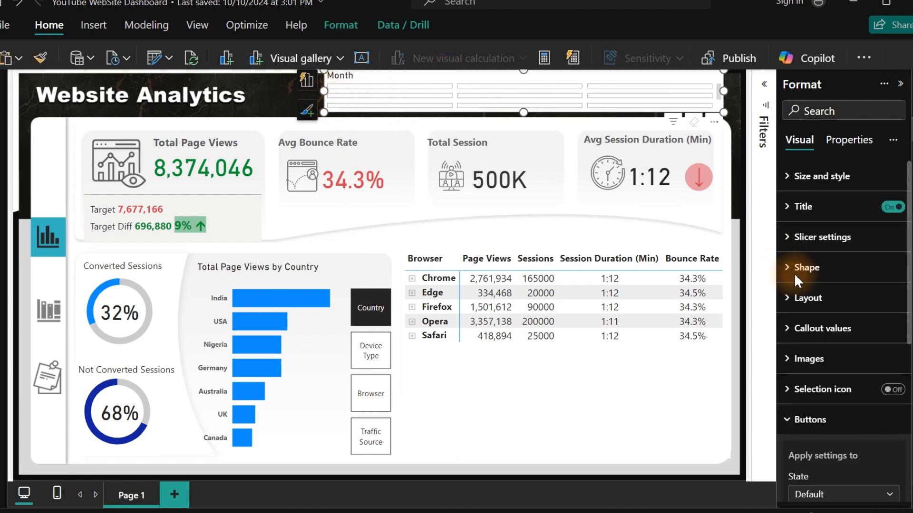
Arrange the Month slicer buttons in a single row with a maximum of 12 buttons shown.
click(819, 307)
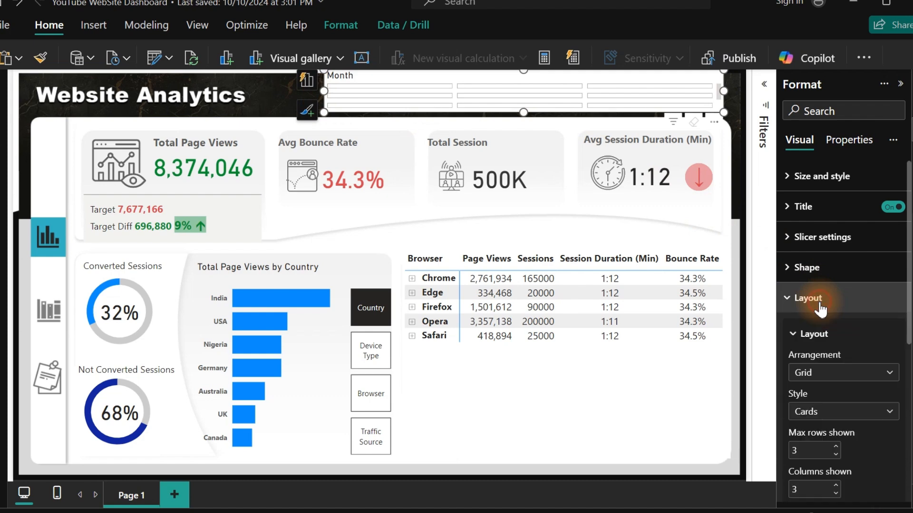
scroll(909, 292, down, 2)
scroll(909, 294, down, 1)
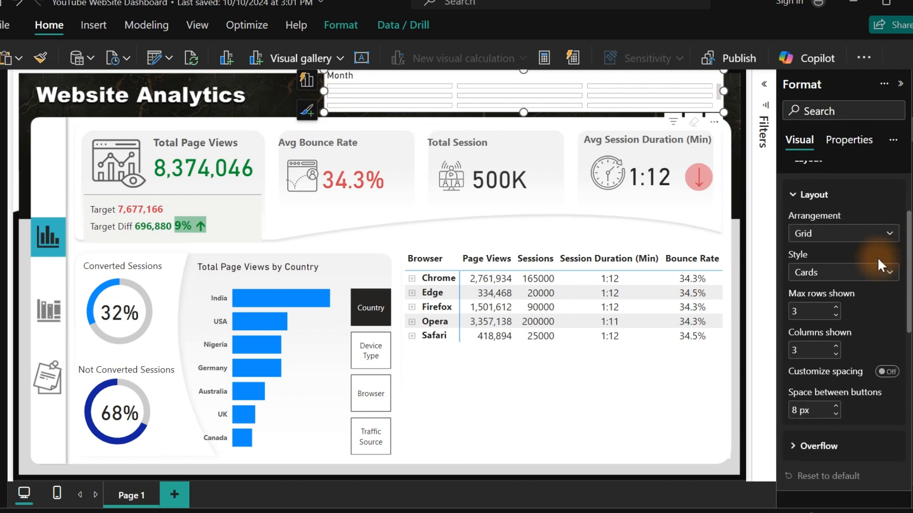
click(856, 233)
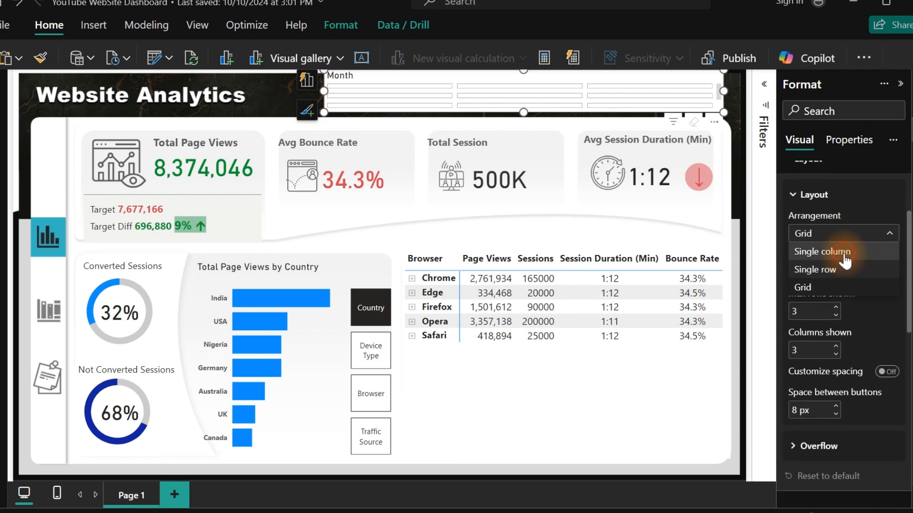
click(843, 251)
click(851, 243)
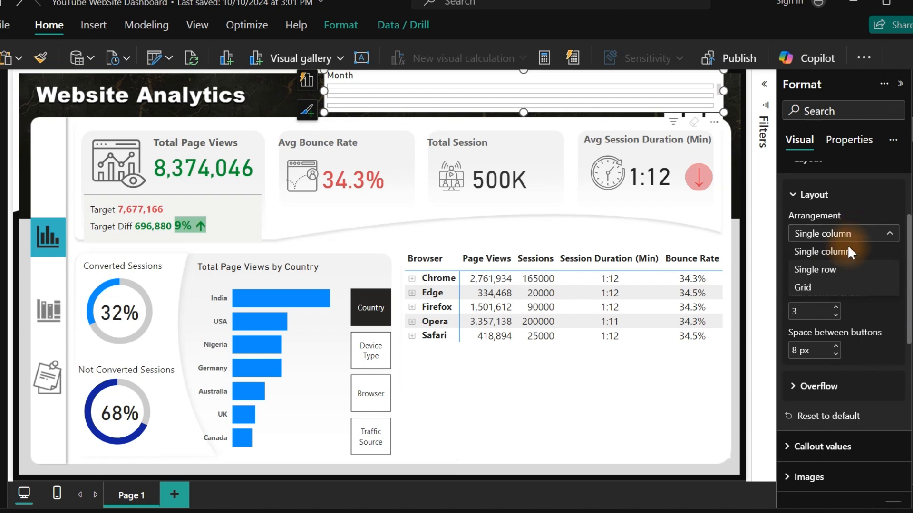
click(834, 274)
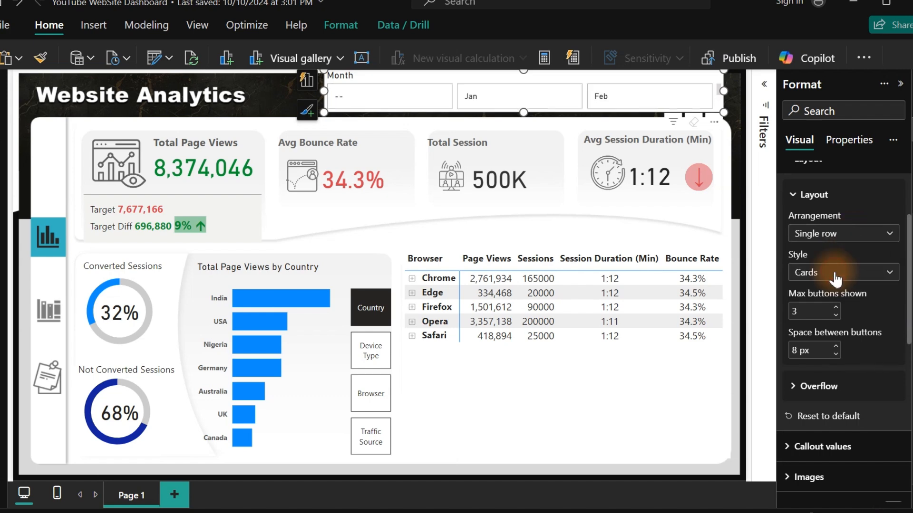
double_click(812, 311)
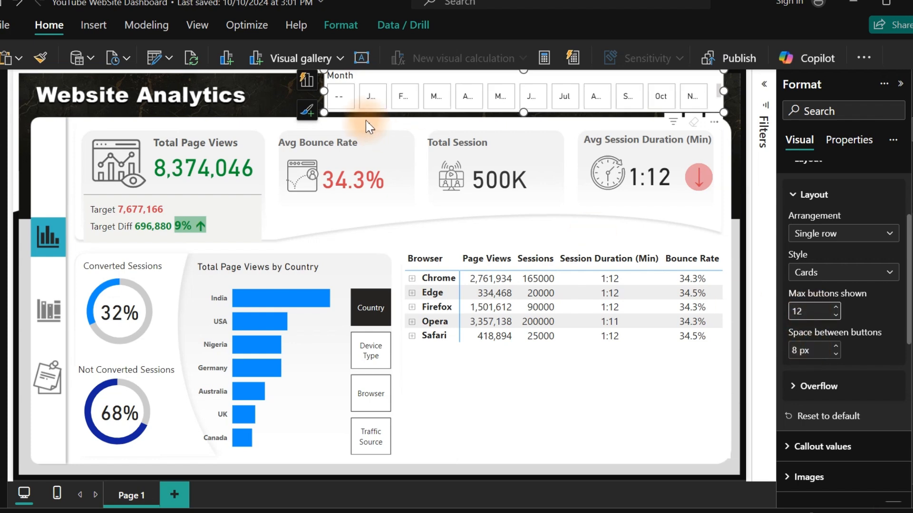
Exclude (Blank) from the Month slicer's visual filter and size the slicer about 757 wide beside the dashboard title.
drag(325, 101, 41, 95)
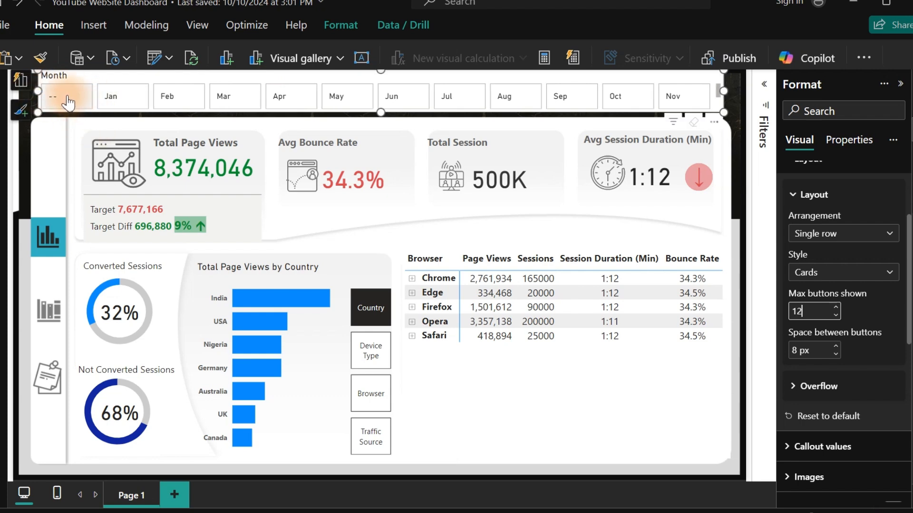
click(764, 84)
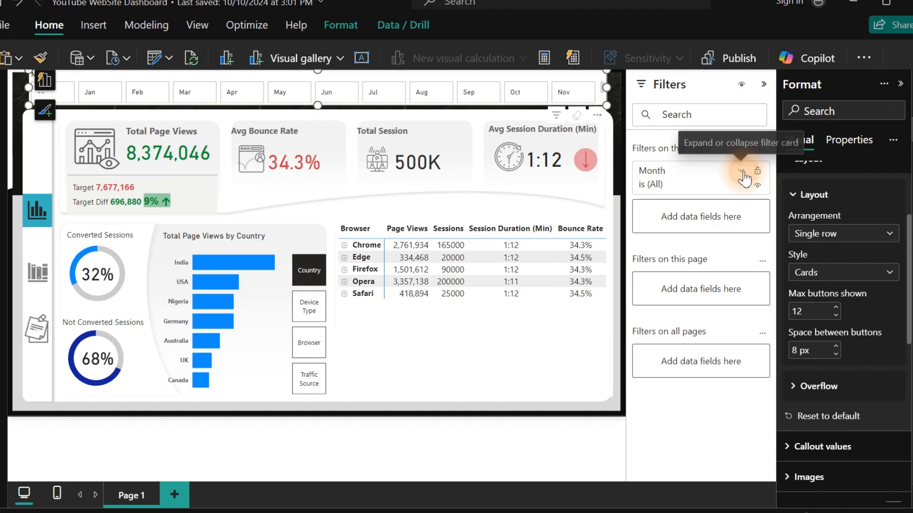
click(741, 171)
click(649, 263)
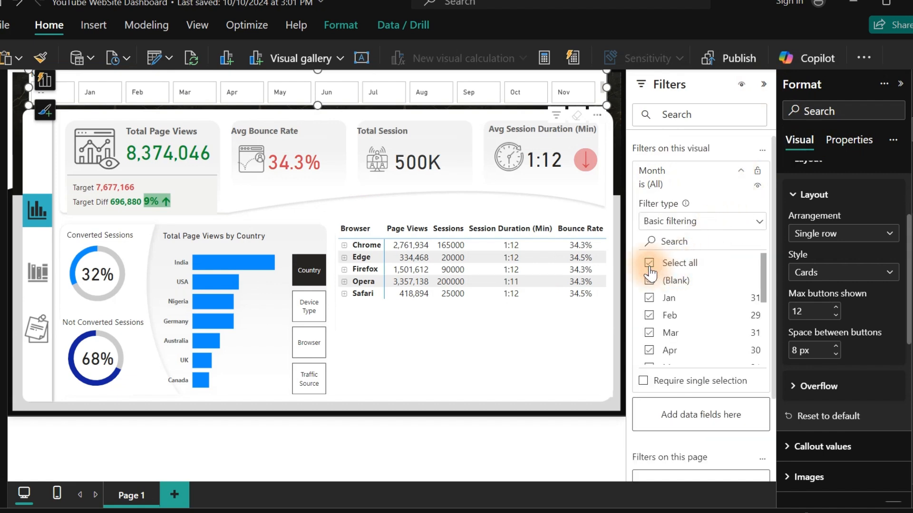
click(650, 281)
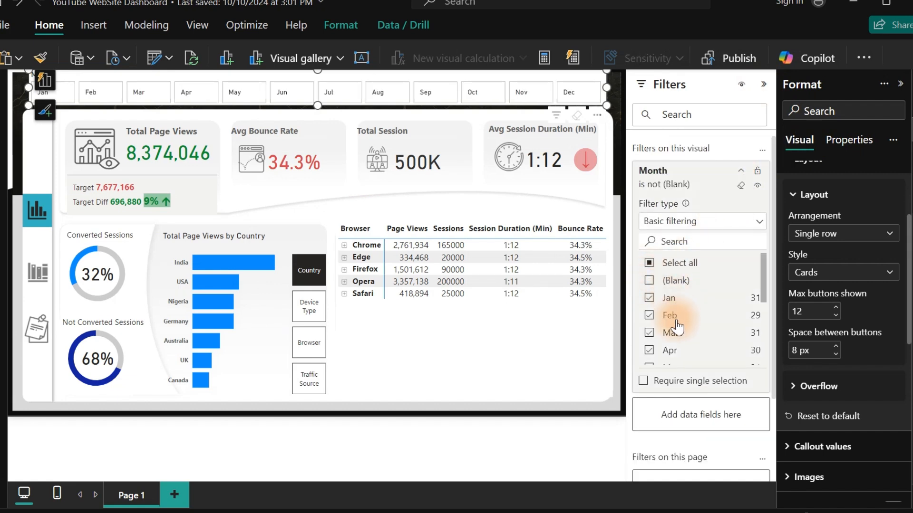
click(763, 86)
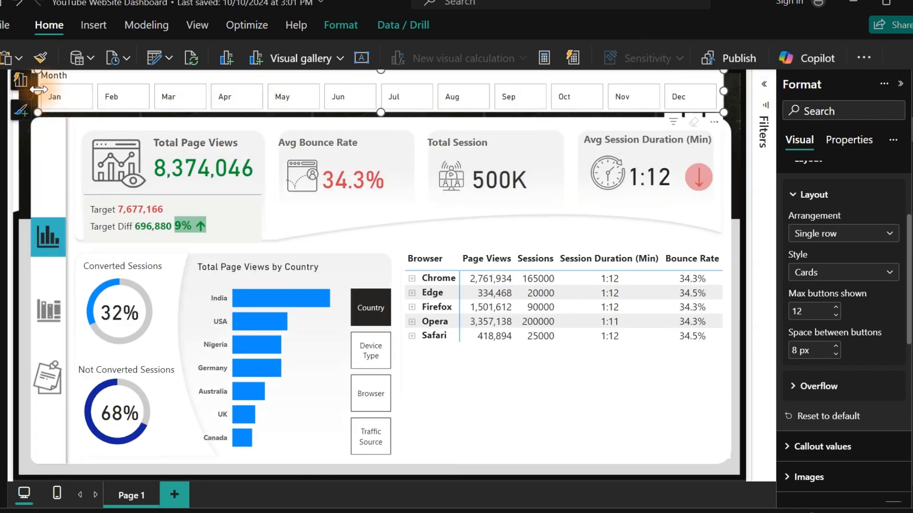
drag(38, 98, 292, 107)
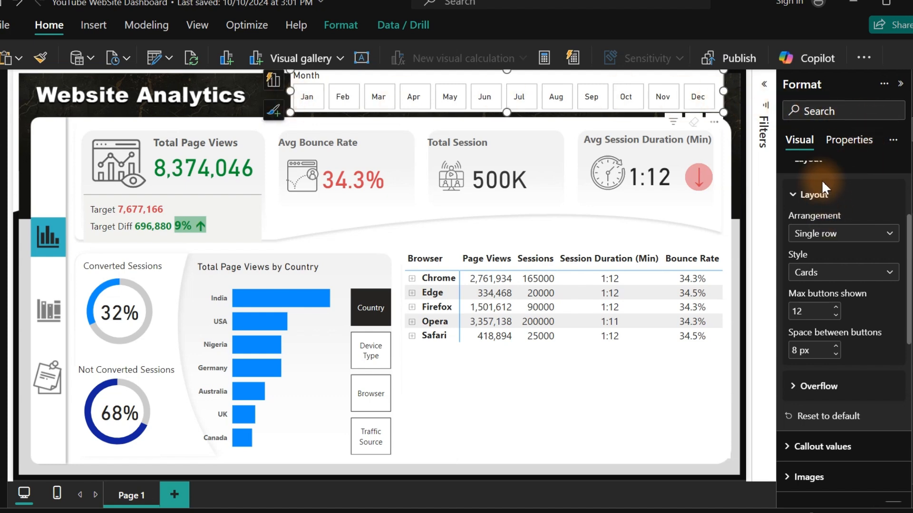
Switch off the Month slicer's background and title, and lower its top edge slightly within the header band.
click(822, 195)
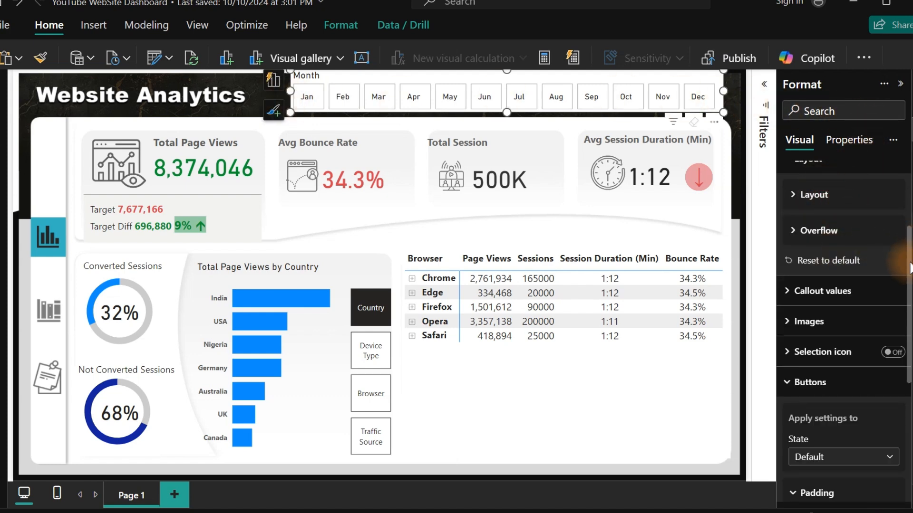
scroll(898, 238, up, 3)
click(798, 183)
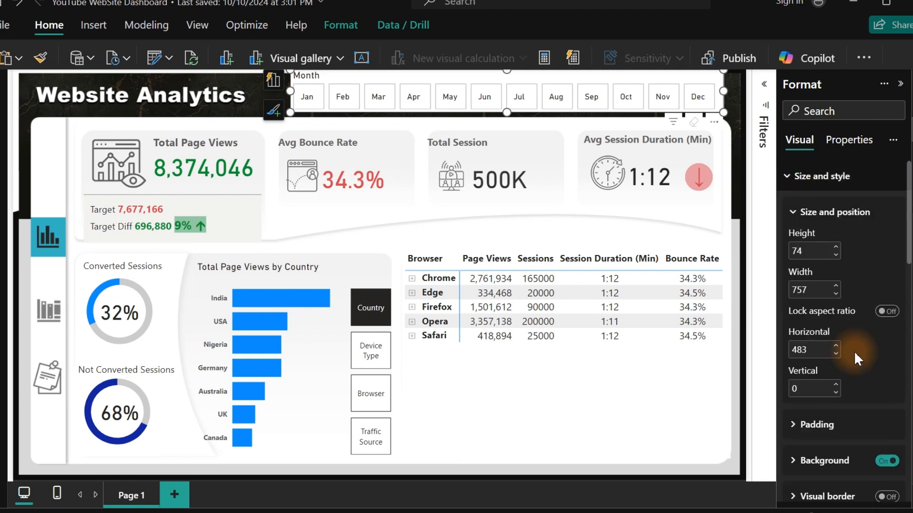
click(887, 461)
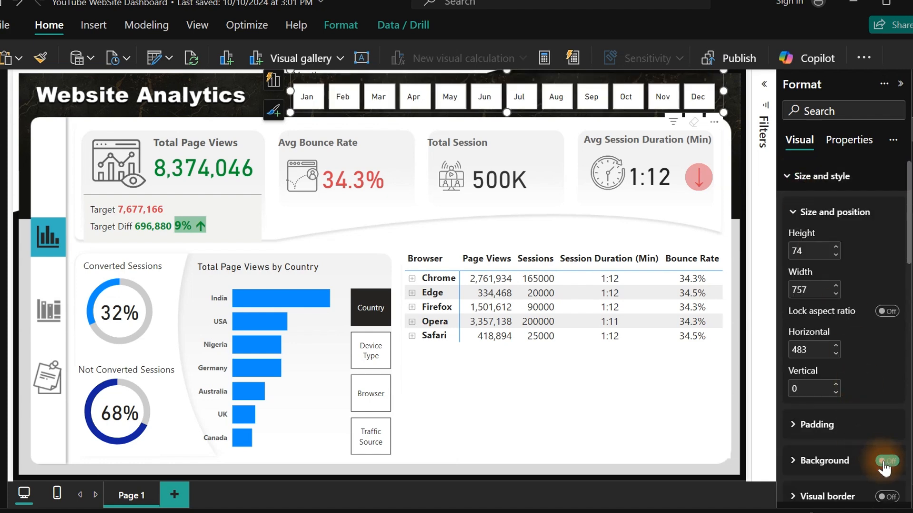
click(822, 175)
click(892, 207)
click(892, 207)
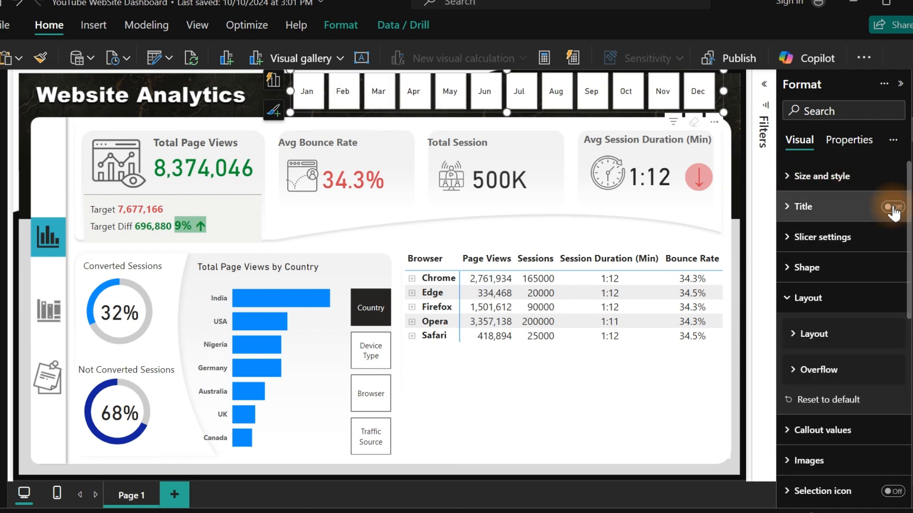
drag(505, 78, 506, 80)
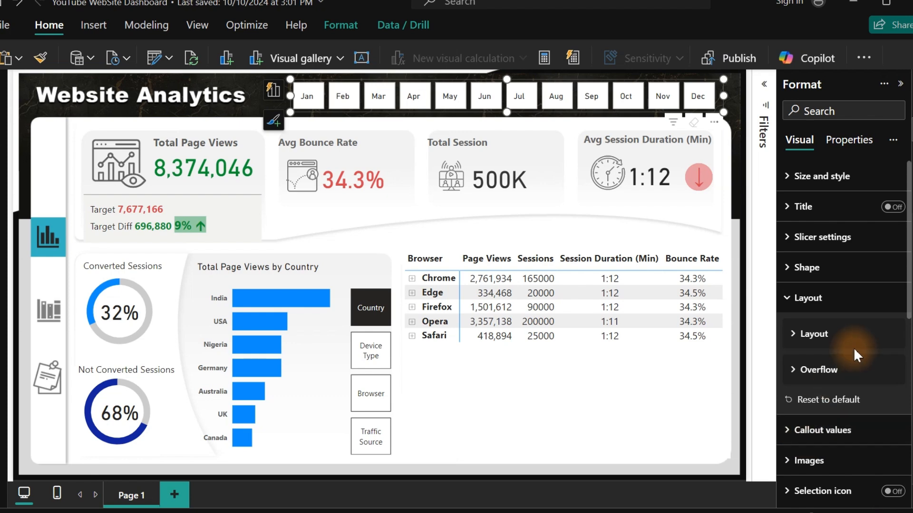
Switch off the border of the Month slicer buttons in their Default state.
click(799, 432)
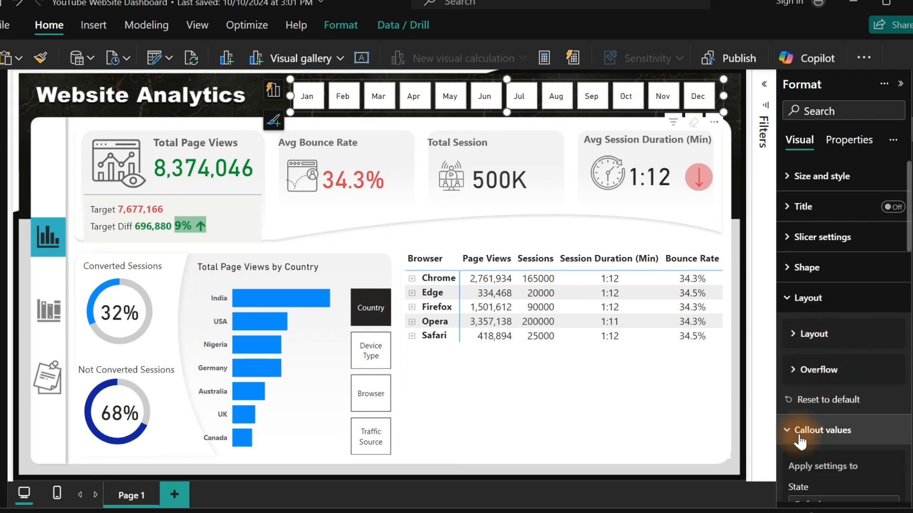
drag(908, 235, 909, 285)
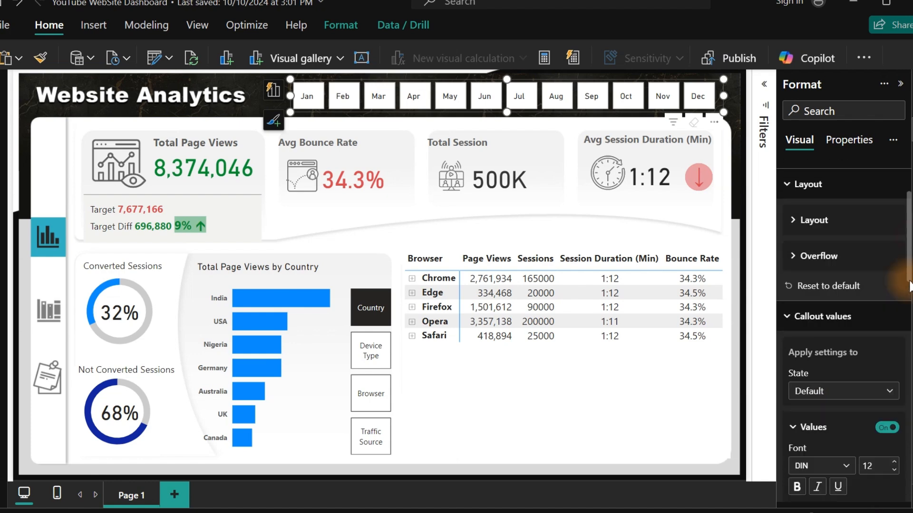
scroll(860, 418, down, 10)
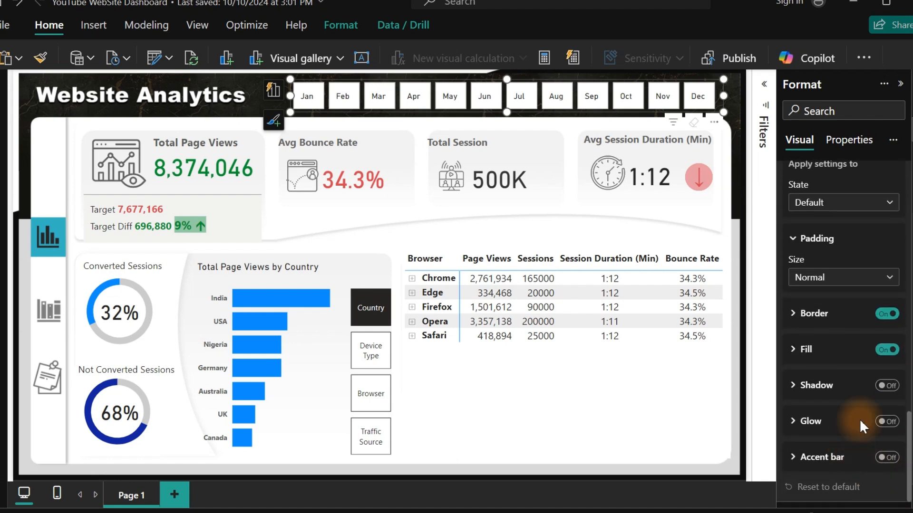
click(886, 314)
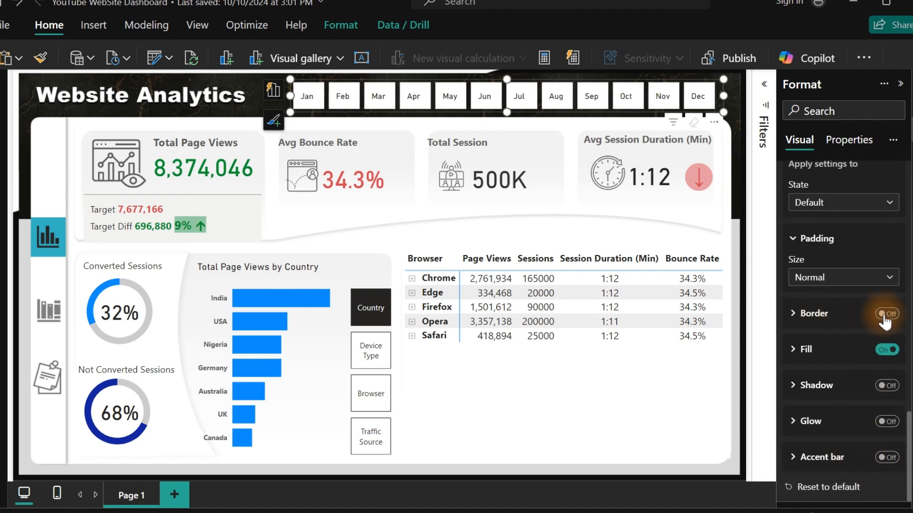
Set the Default-state fill colour of the Month slicer buttons to black, keeping the fill switched on.
click(887, 350)
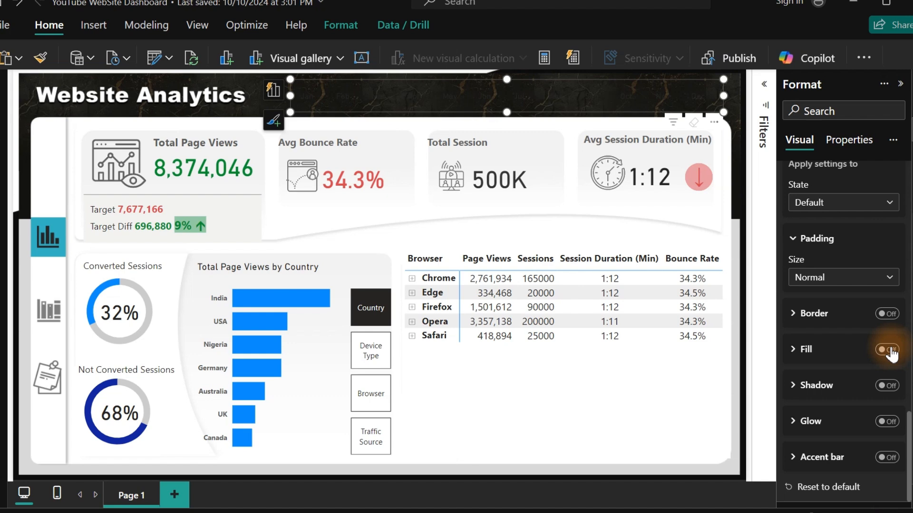
click(891, 354)
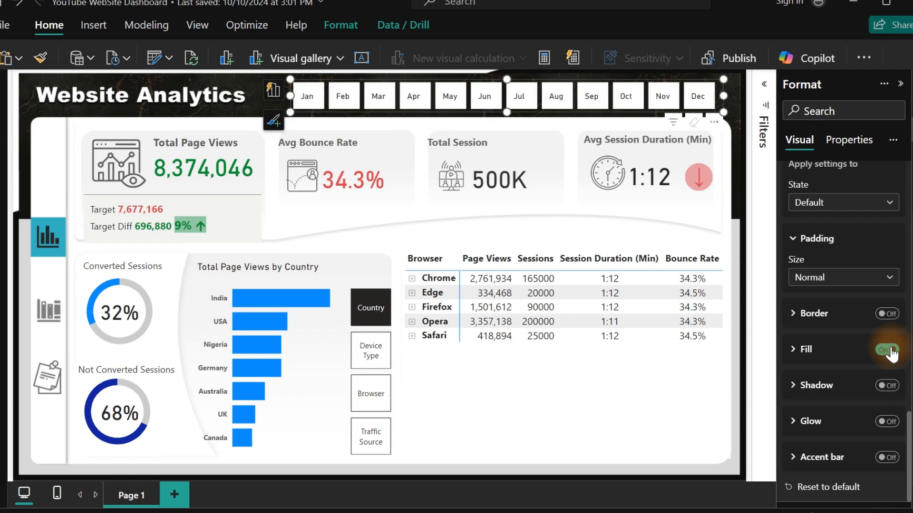
click(808, 351)
click(812, 388)
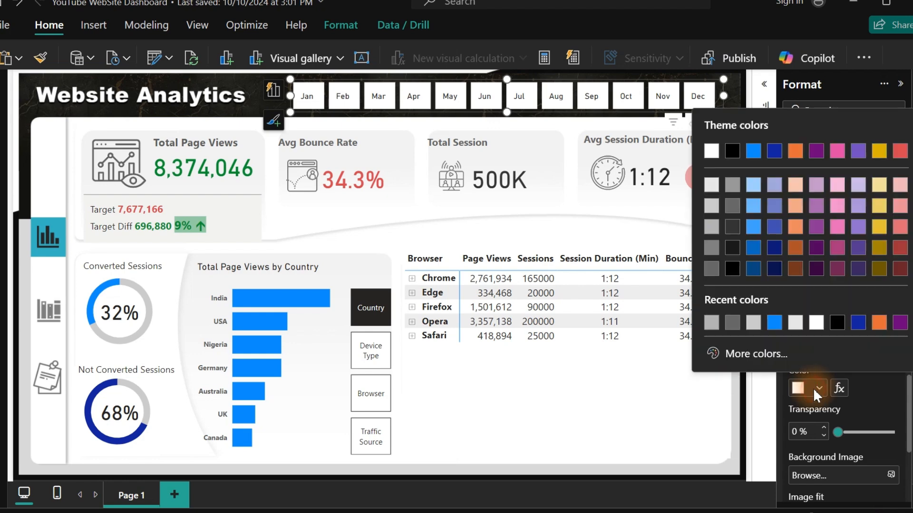
click(733, 265)
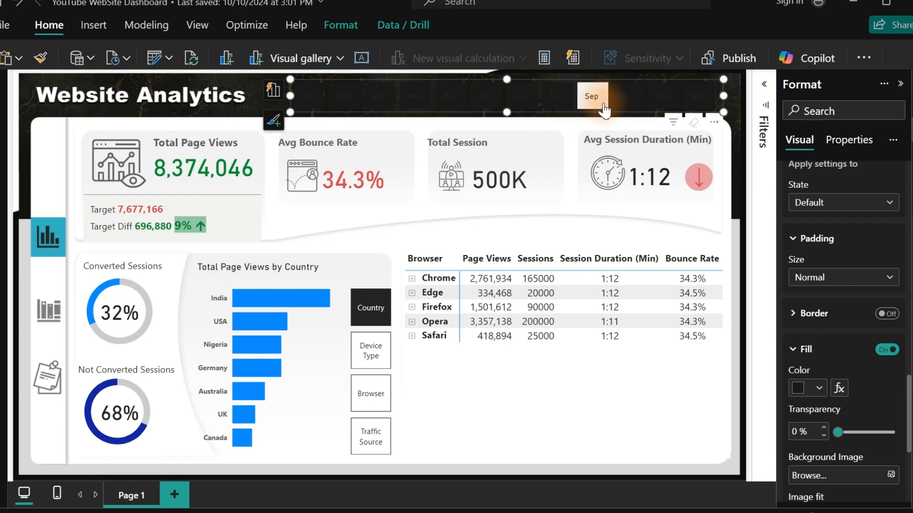
Apply a dark blue theme colour as the fill of the month slicer's Selected button state.
click(851, 205)
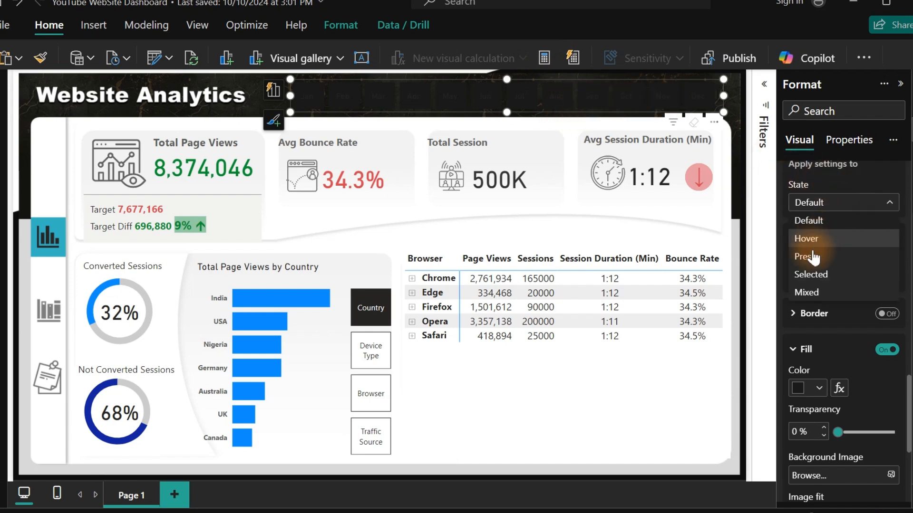
key(Escape)
click(811, 280)
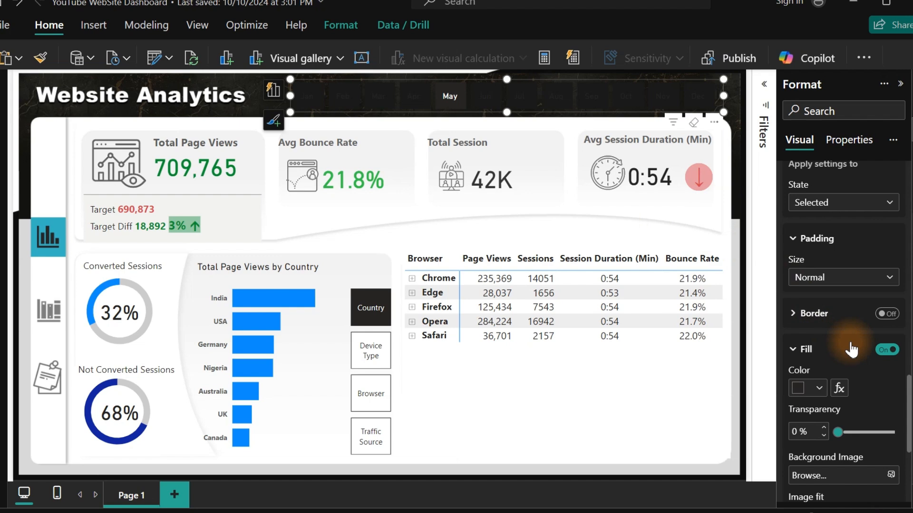
click(815, 388)
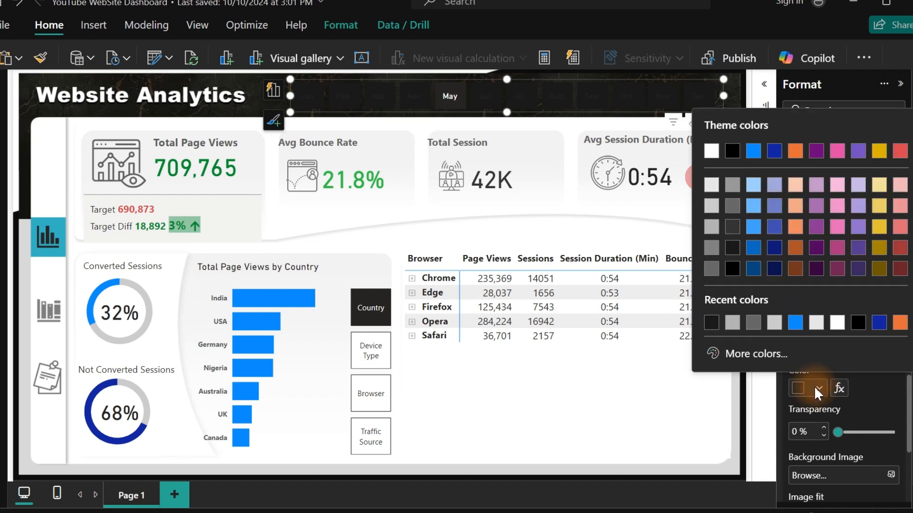
click(753, 269)
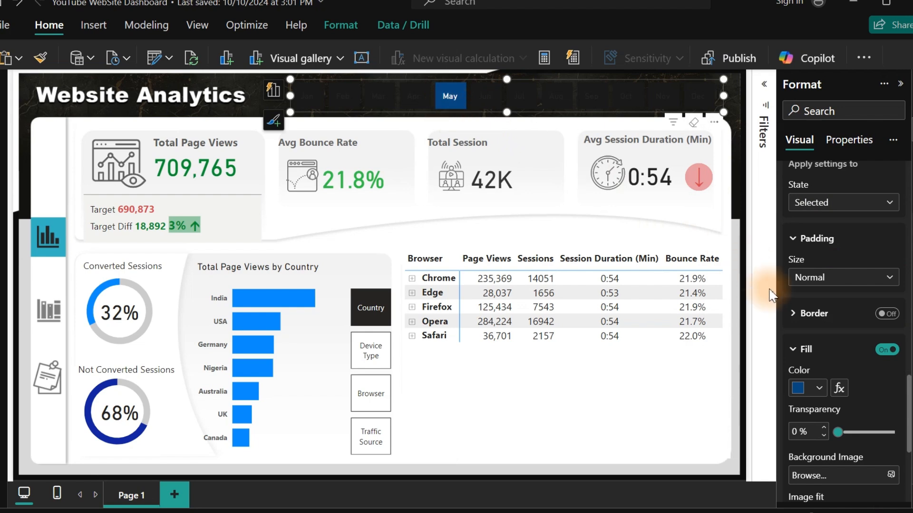
Customise the selected month button's fill to the muted teal-blue colour #21697F.
click(803, 387)
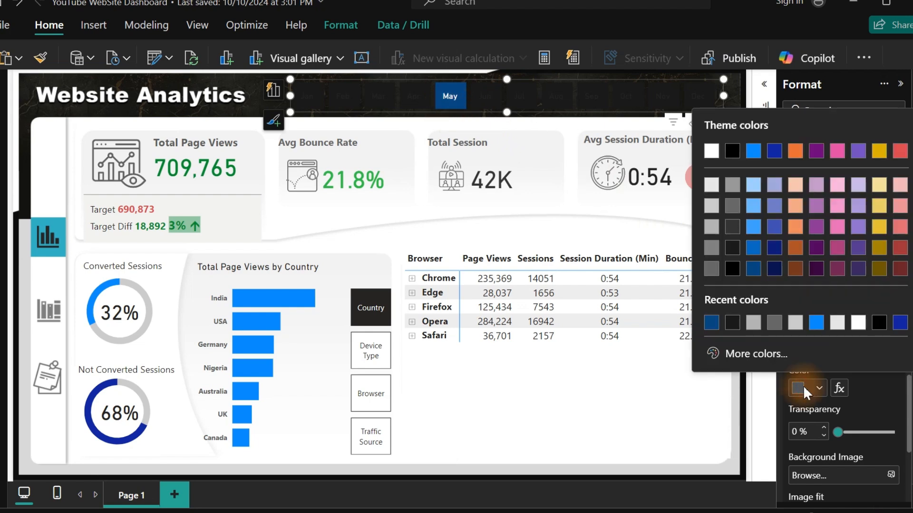
click(737, 353)
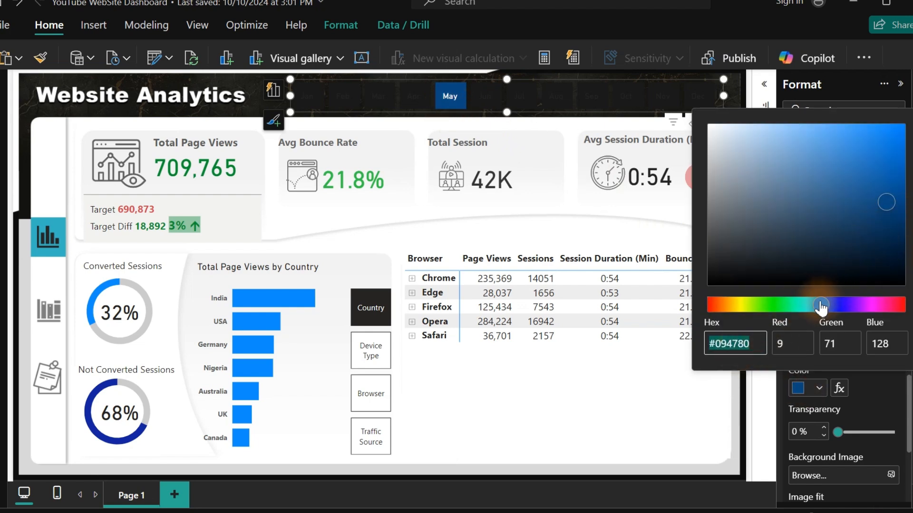
drag(821, 305, 815, 310)
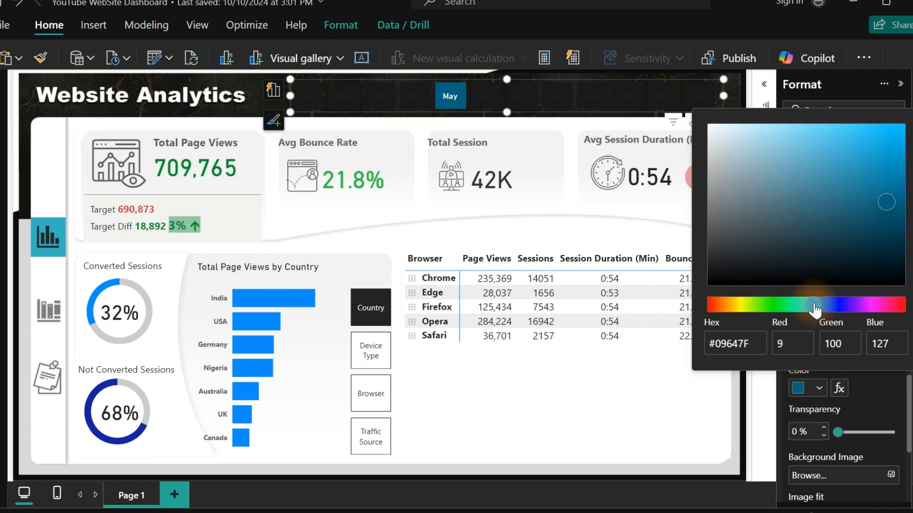
drag(887, 205, 854, 208)
click(755, 345)
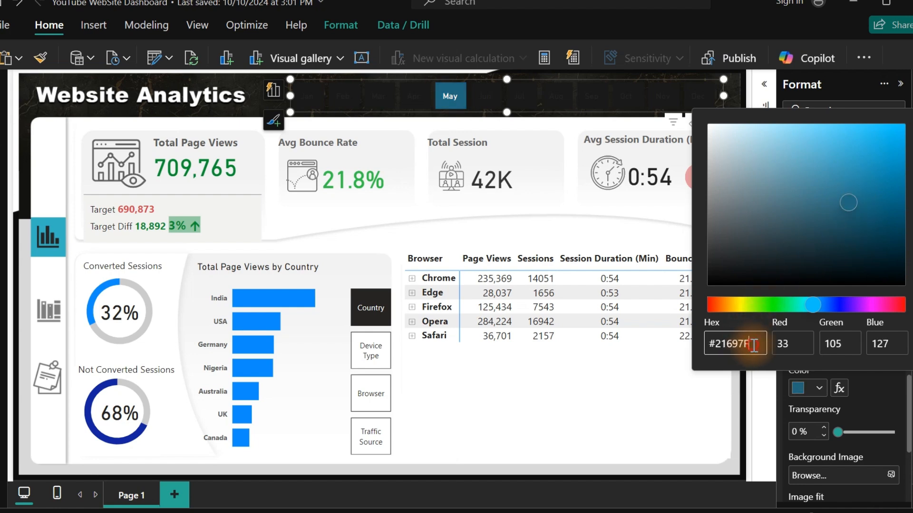
drag(755, 344, 702, 350)
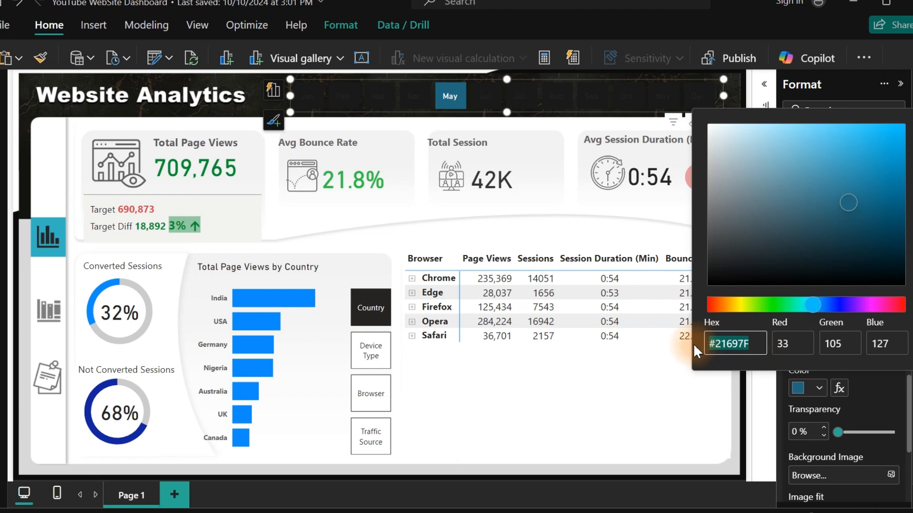
click(879, 385)
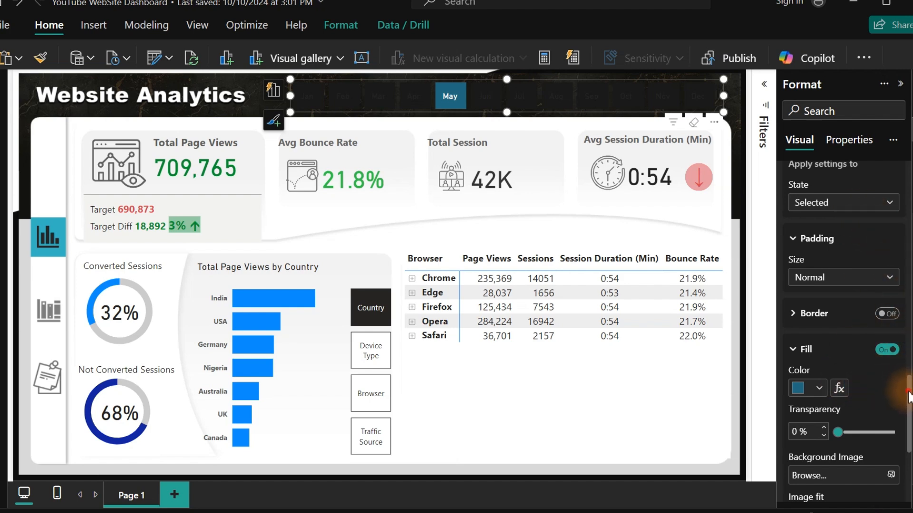
Set the month slicer's callout value text colour to light grey for the Default state.
drag(906, 392, 909, 233)
click(831, 286)
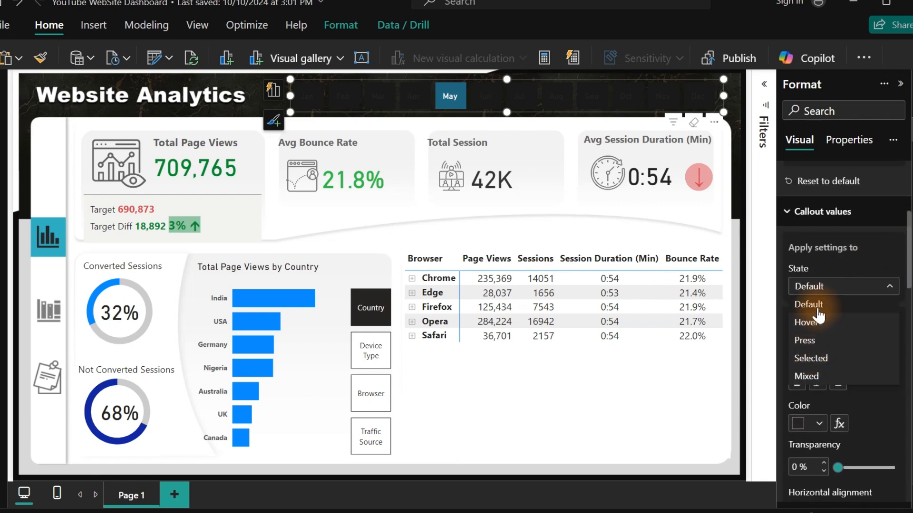
click(816, 305)
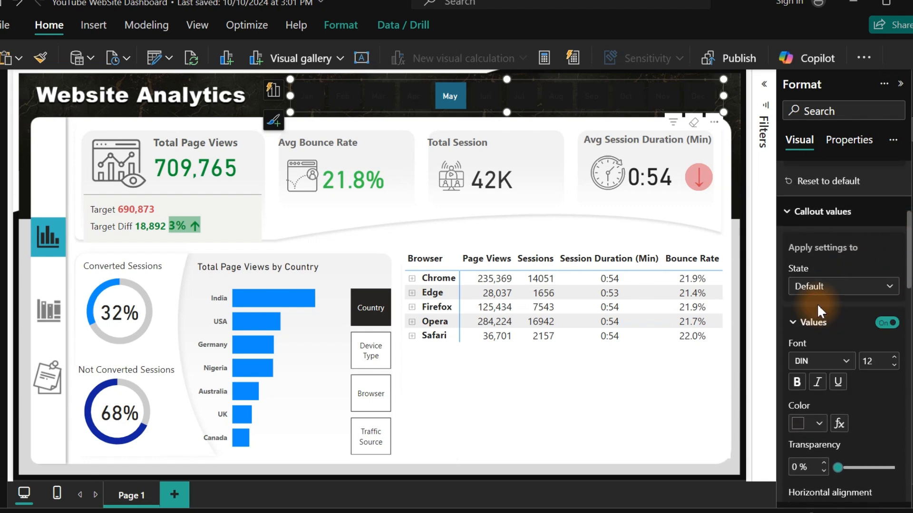
click(806, 421)
click(711, 241)
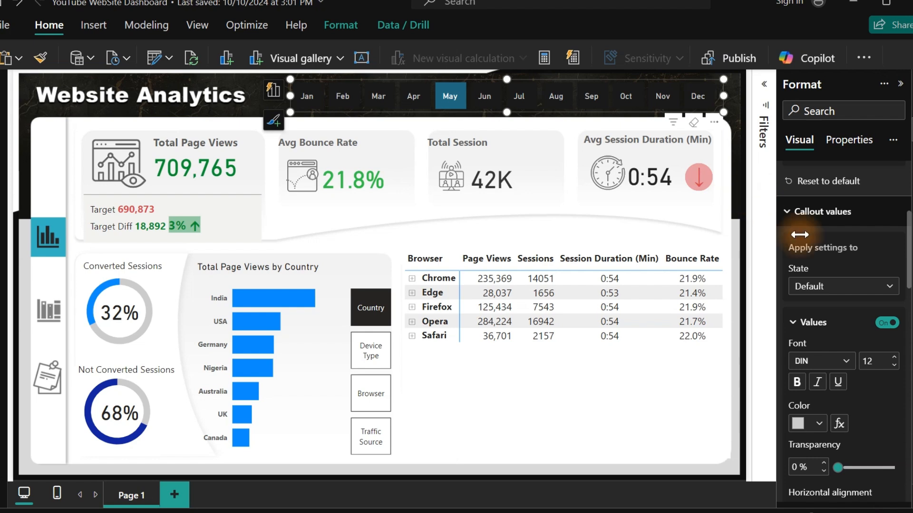
Try bold text and a 13 pt font size for the Selected state's callout values, restoring the size to 12.
click(858, 287)
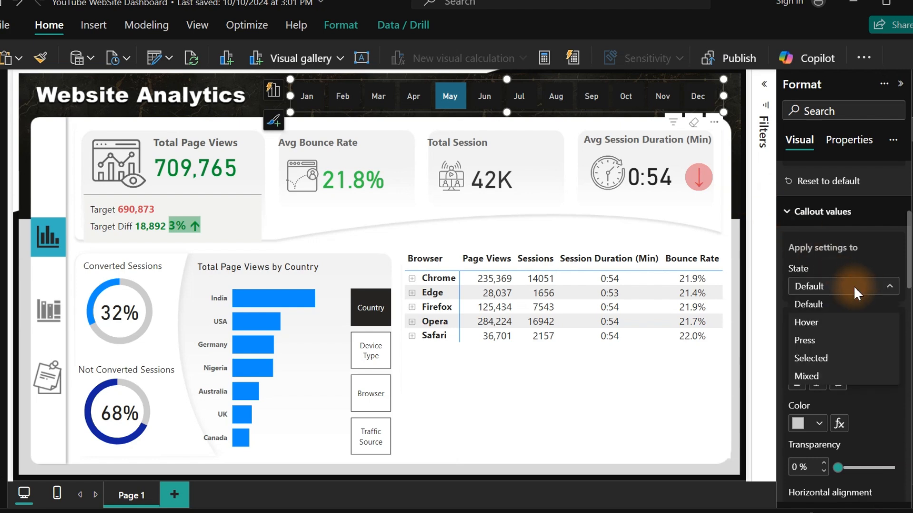
click(811, 356)
click(802, 384)
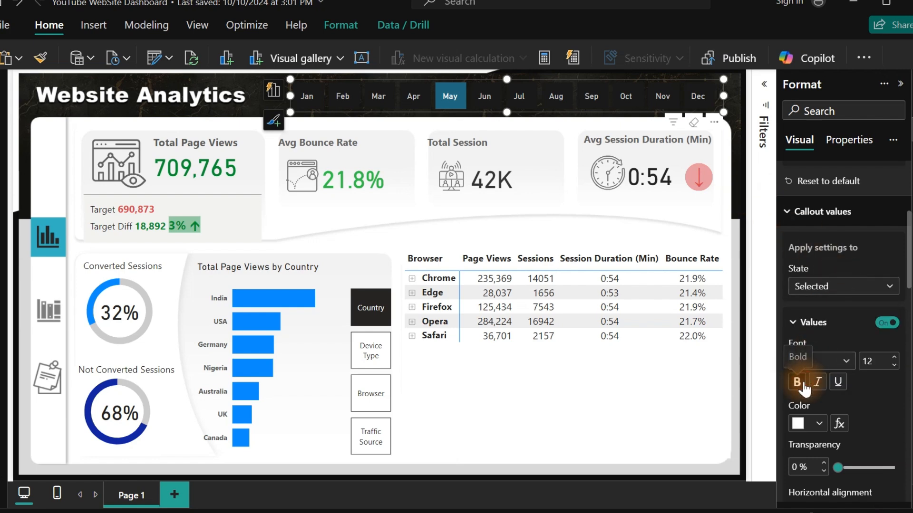
click(803, 385)
click(803, 386)
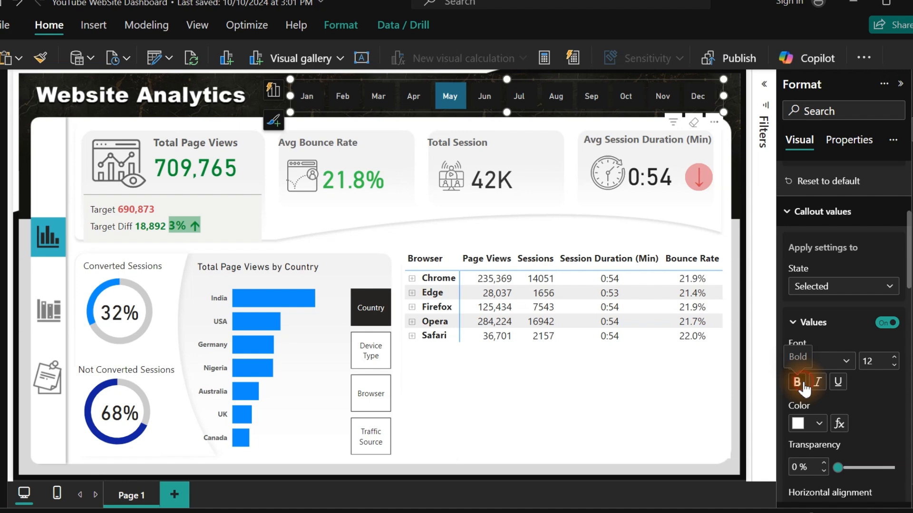
click(895, 358)
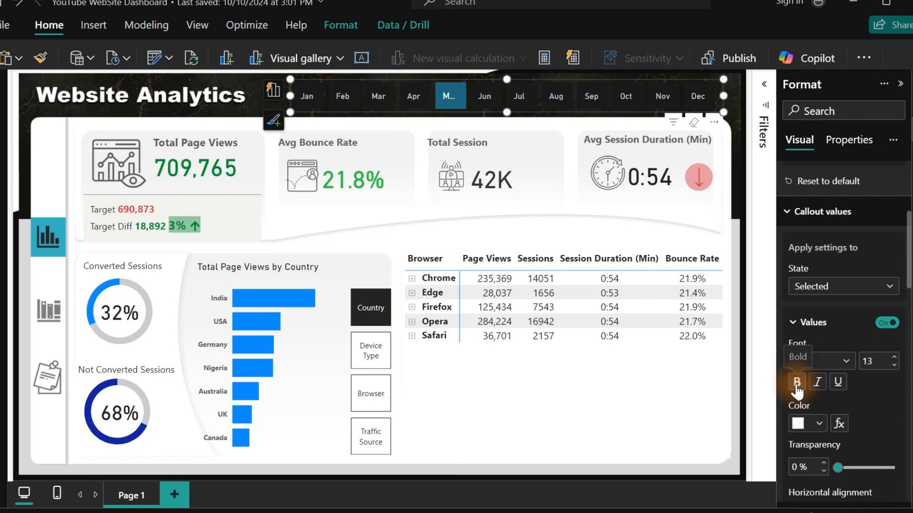
click(894, 366)
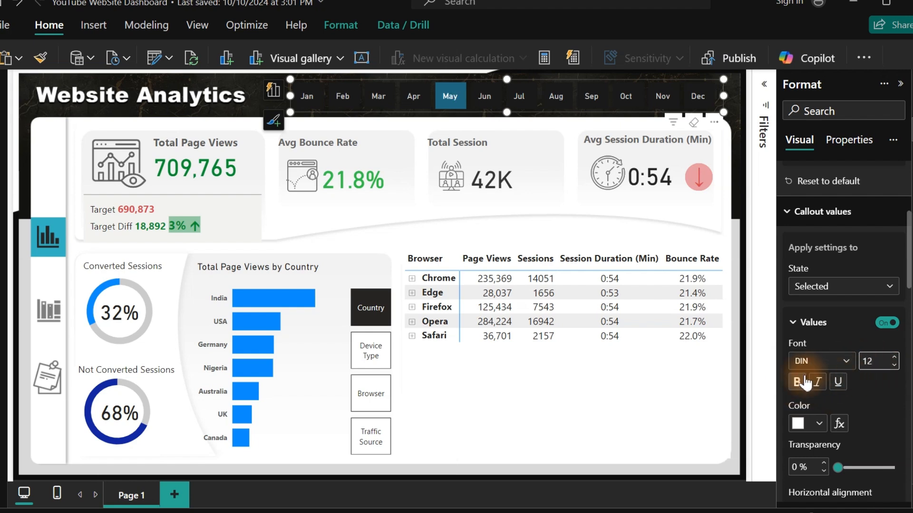
Italicise the month slicer's callout values.
click(842, 289)
click(826, 303)
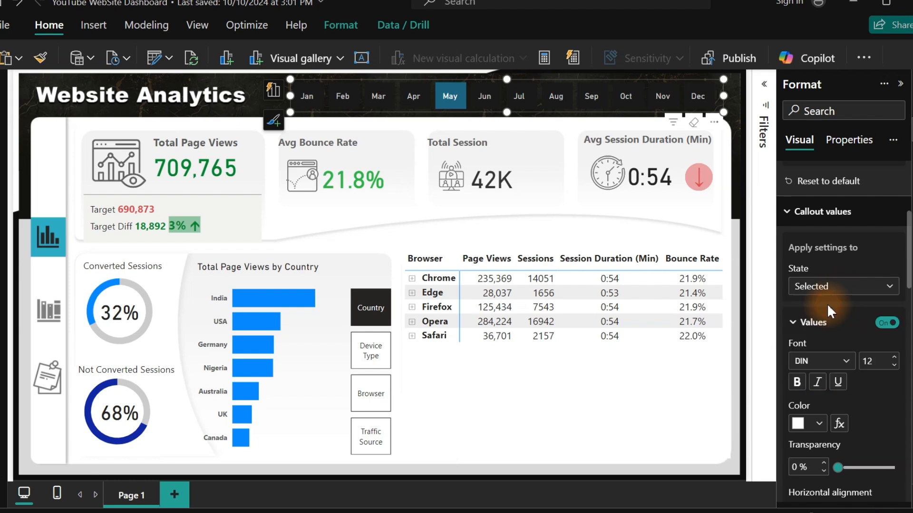
click(818, 385)
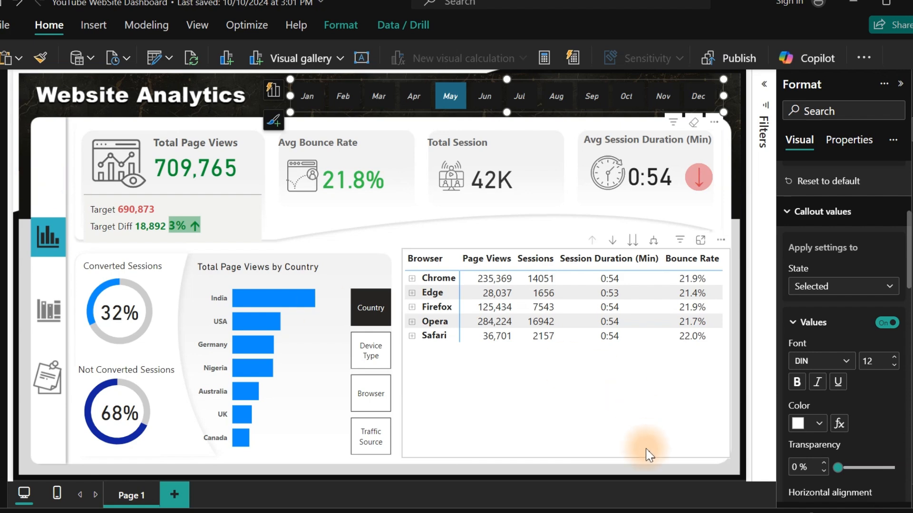
Duplicate the report page Page 1.
click(565, 430)
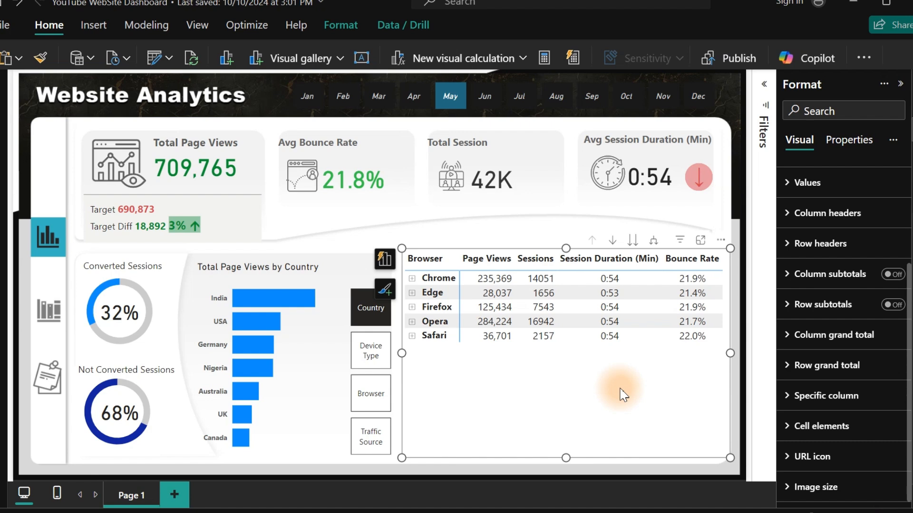
right_click(125, 499)
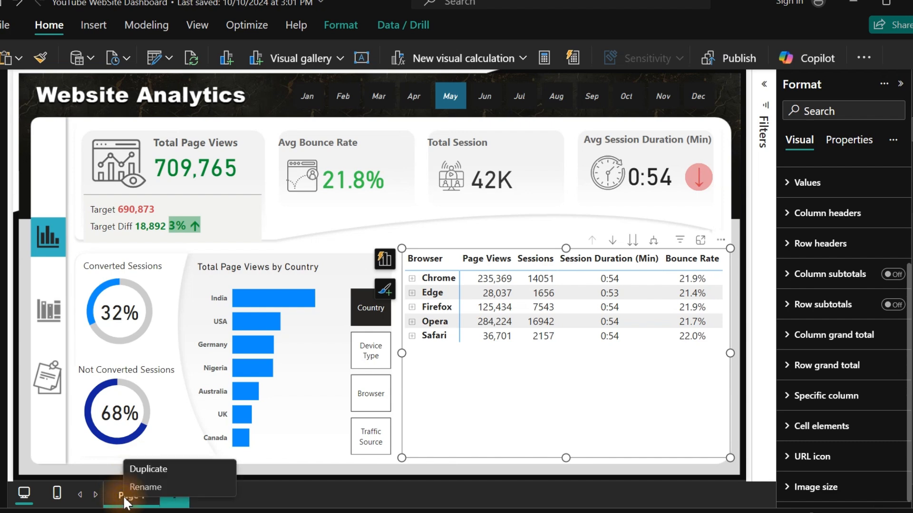
click(149, 470)
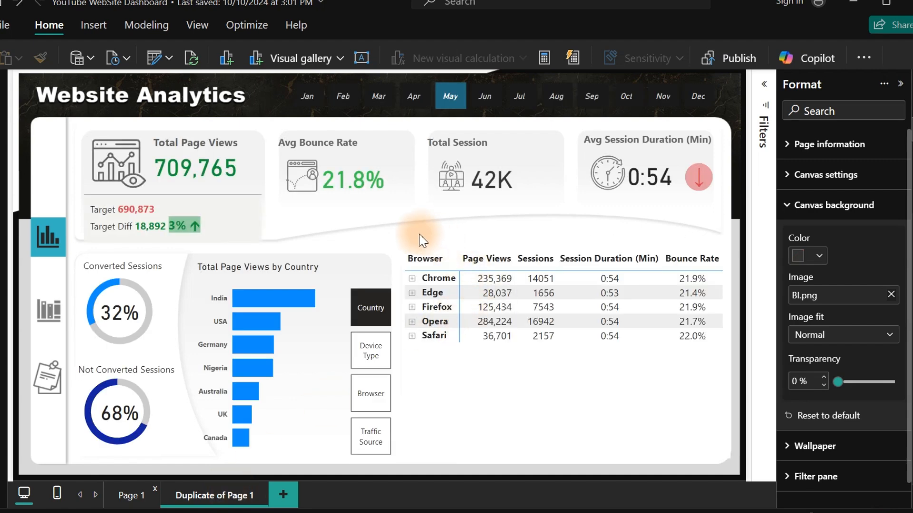
Delete the browser matrix and the Total Page Views by Country bar chart from the duplicated page.
click(573, 416)
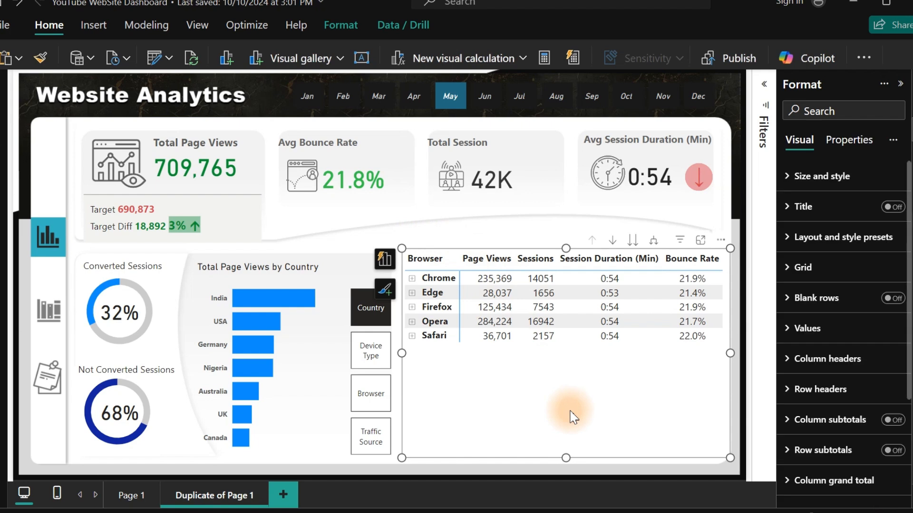
key(Delete)
click(310, 373)
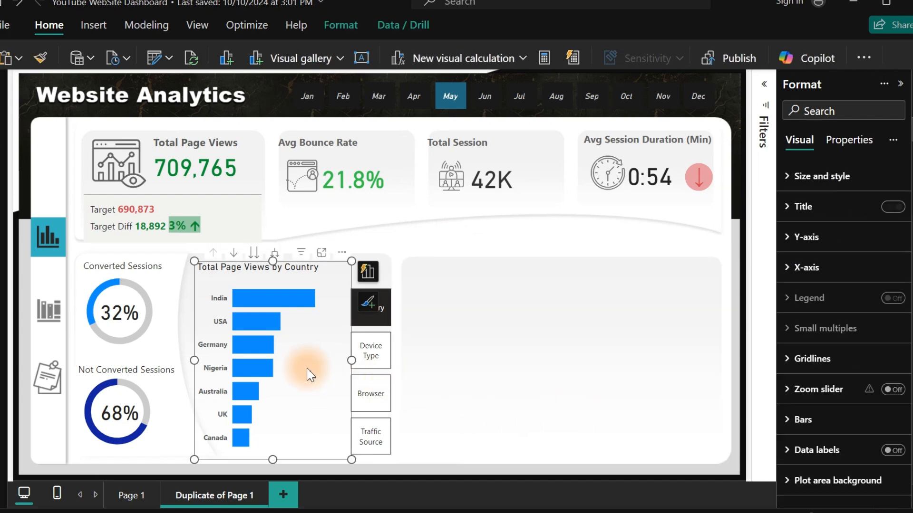
key(Delete)
Delete both session donut charts with their labels and percentages, plus the bookmark navigator, from the duplicated page.
click(159, 320)
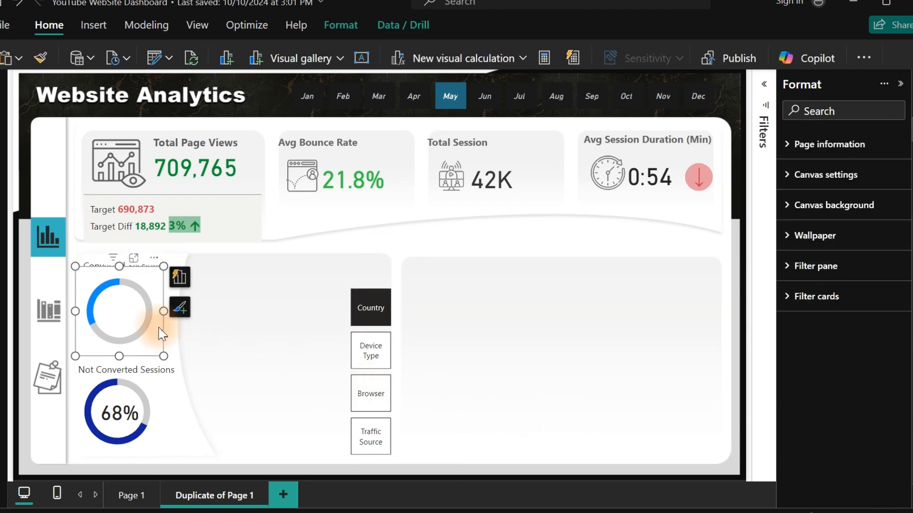
drag(261, 461, 51, 233)
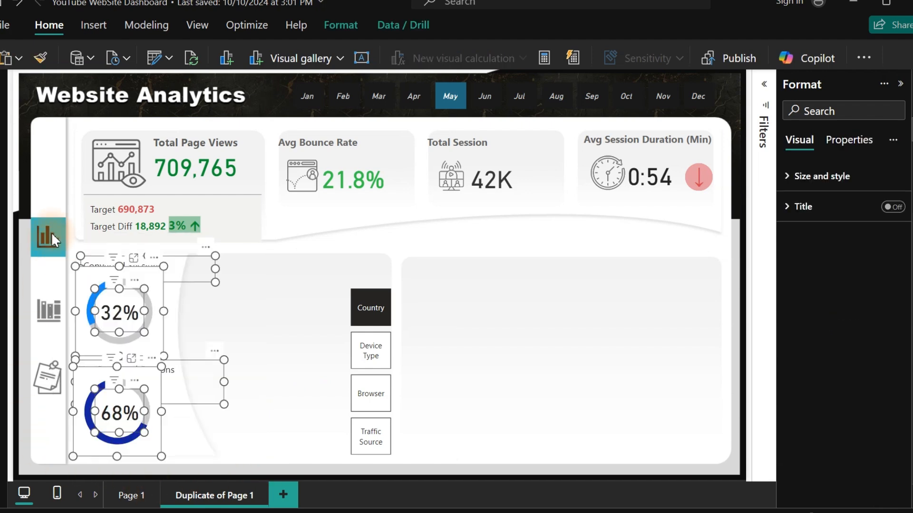
key(Delete)
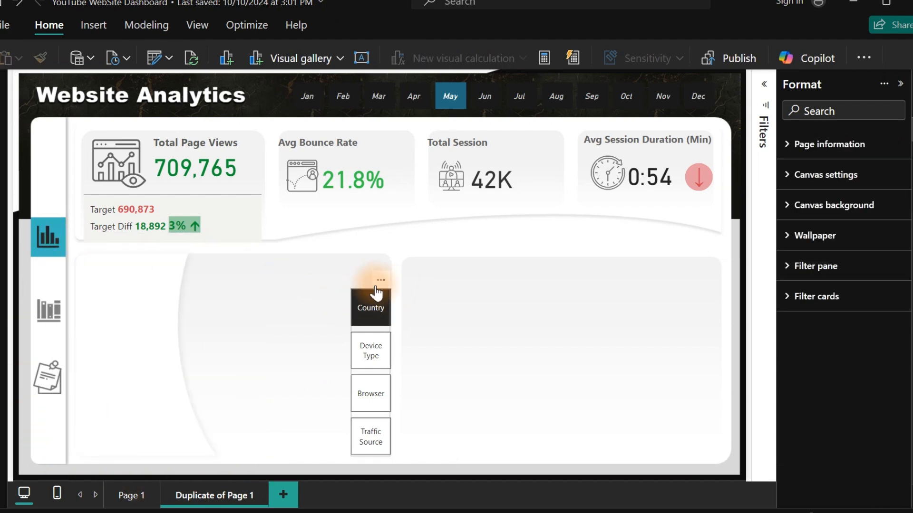
click(367, 288)
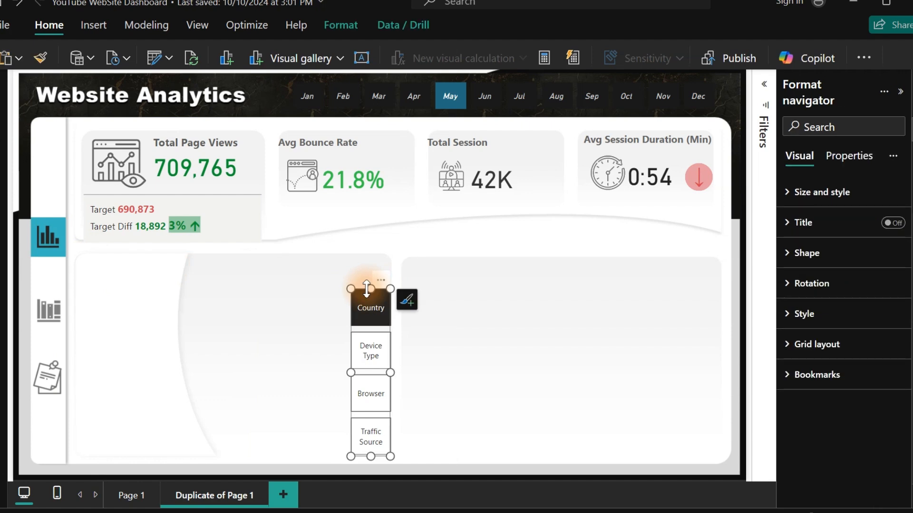
key(Delete)
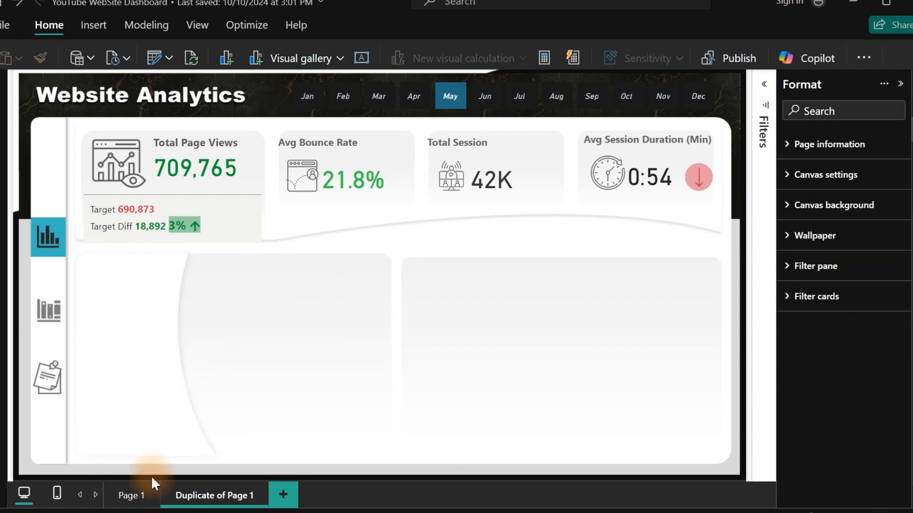
On Page 1, recolour all bars of the Total Page Views by Country chart to the recently used dark teal-blue.
click(136, 499)
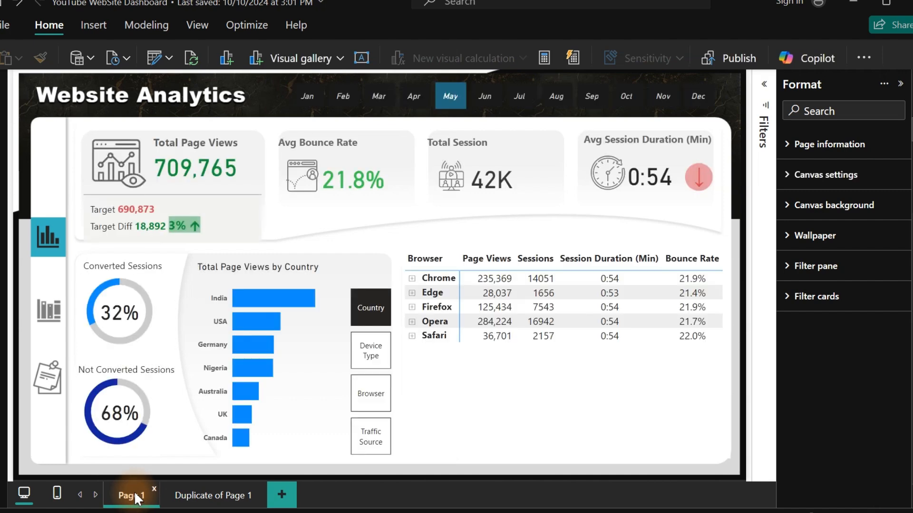
click(296, 414)
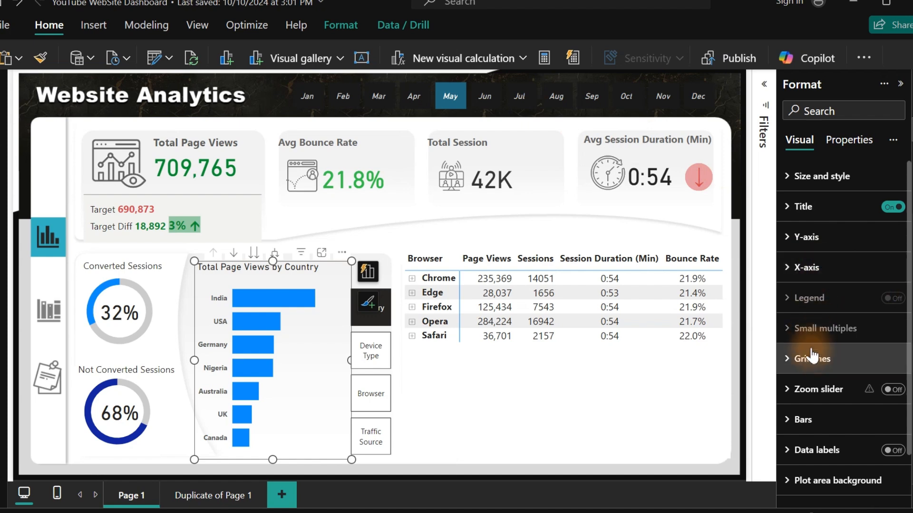
click(809, 419)
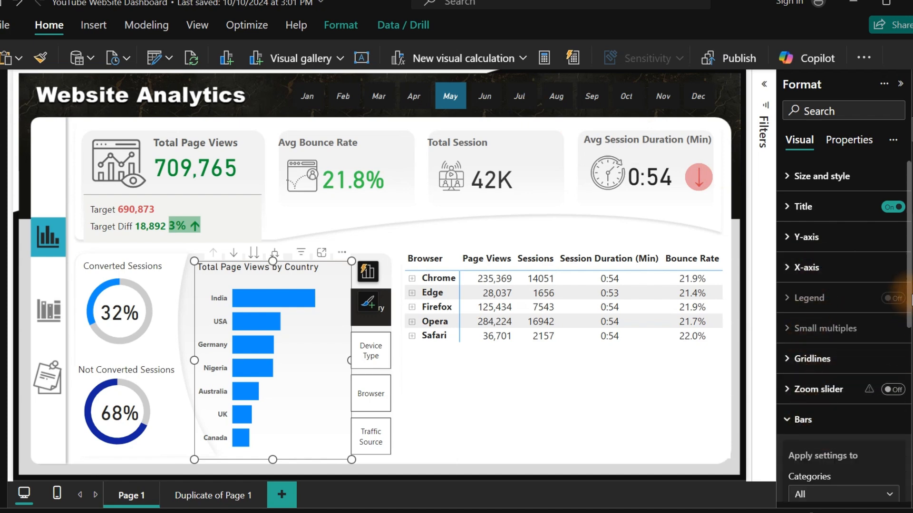
scroll(879, 357, down, 4)
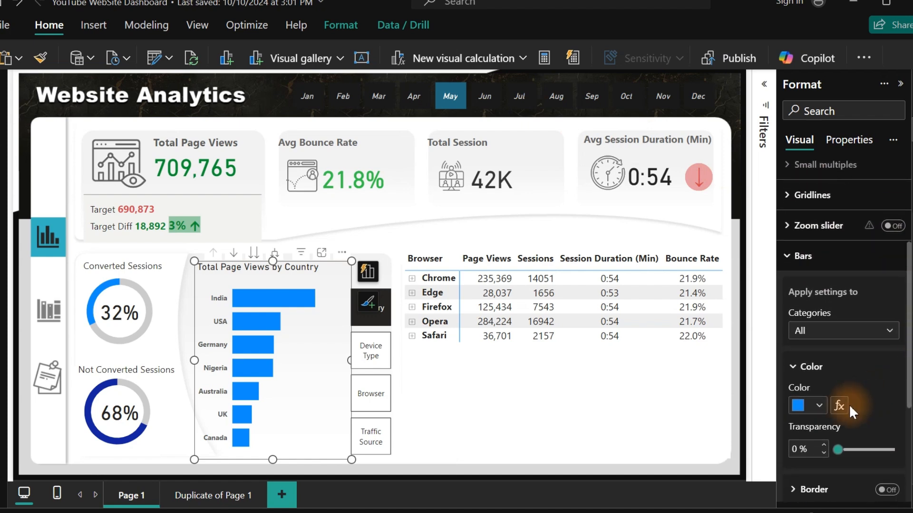
click(818, 407)
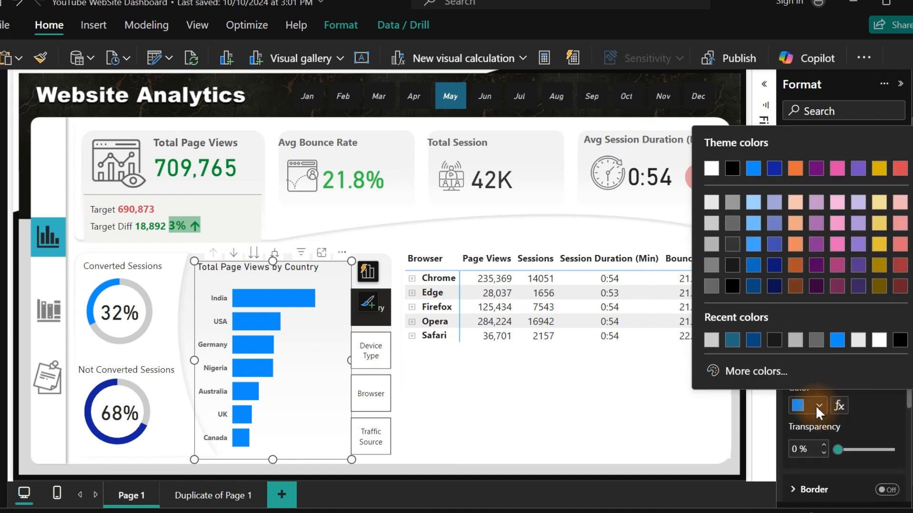
click(732, 339)
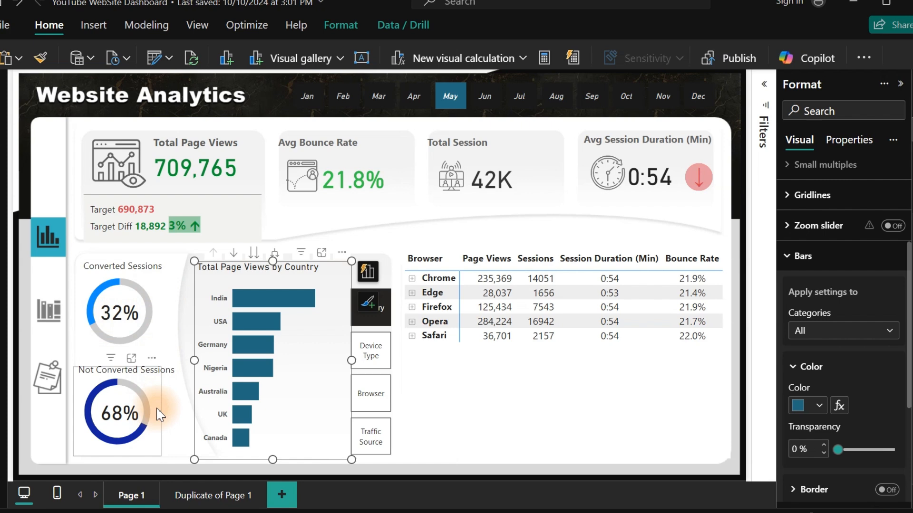
Swap the donut labels so the upper one reads Not Converted Sessions and the lower one Converted Sessions.
click(152, 449)
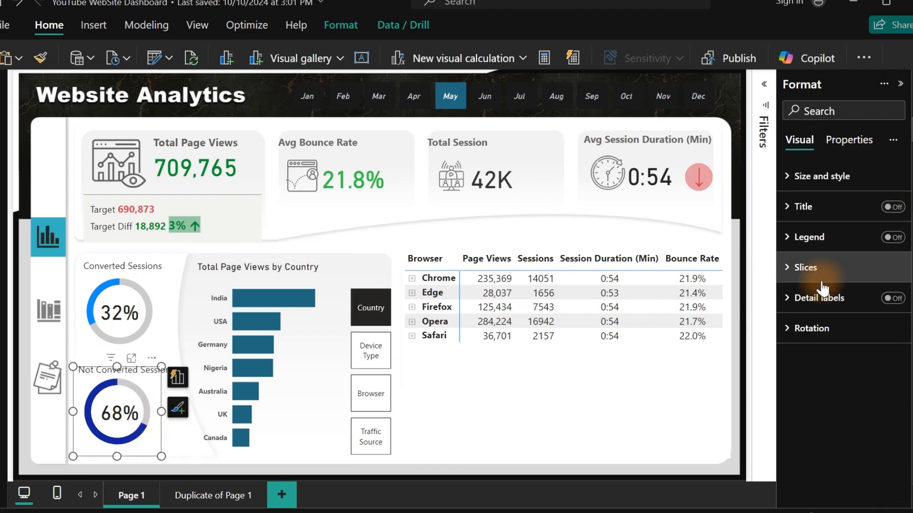
click(810, 267)
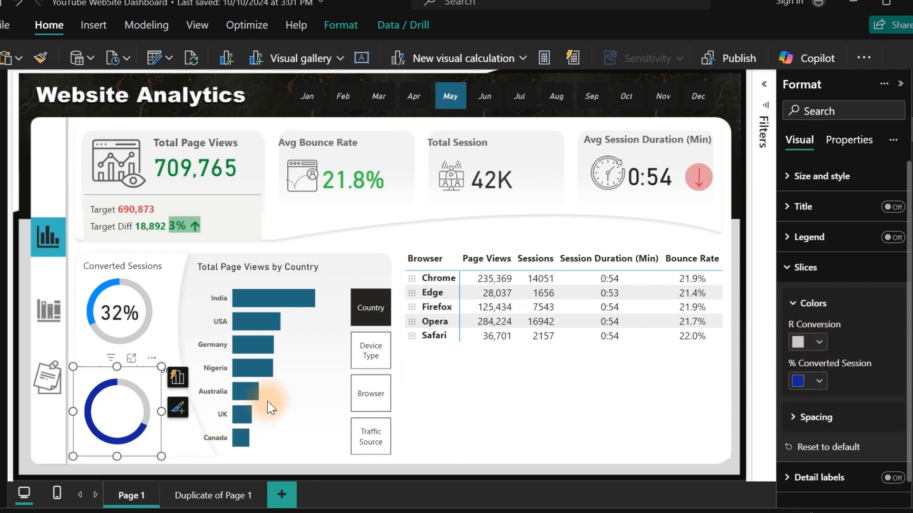
click(368, 247)
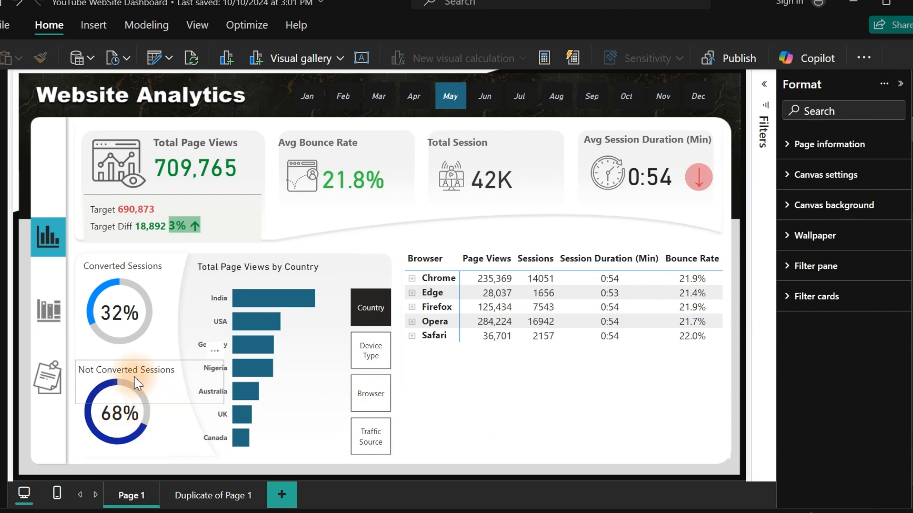
click(99, 371)
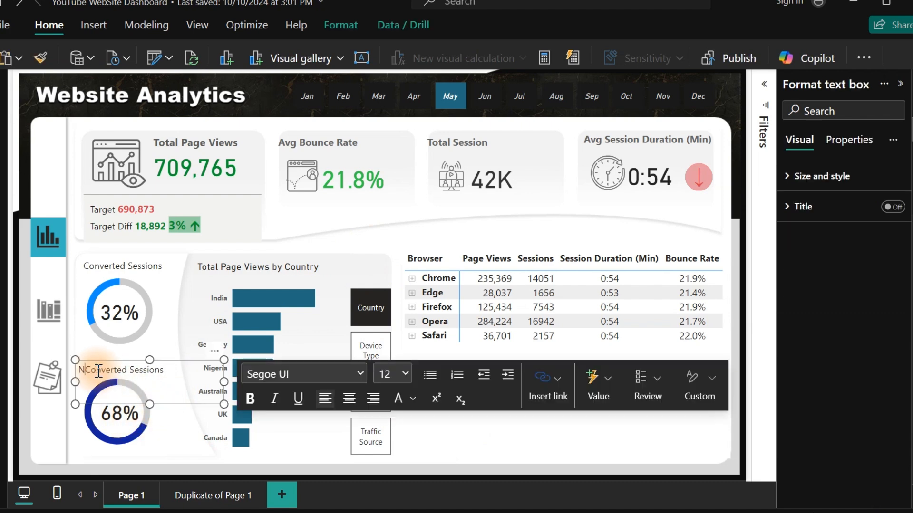
click(87, 266)
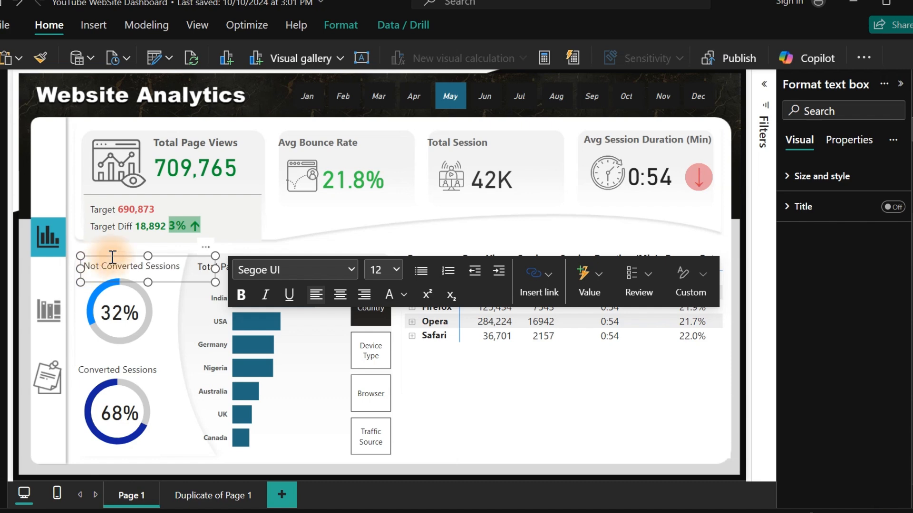
click(182, 313)
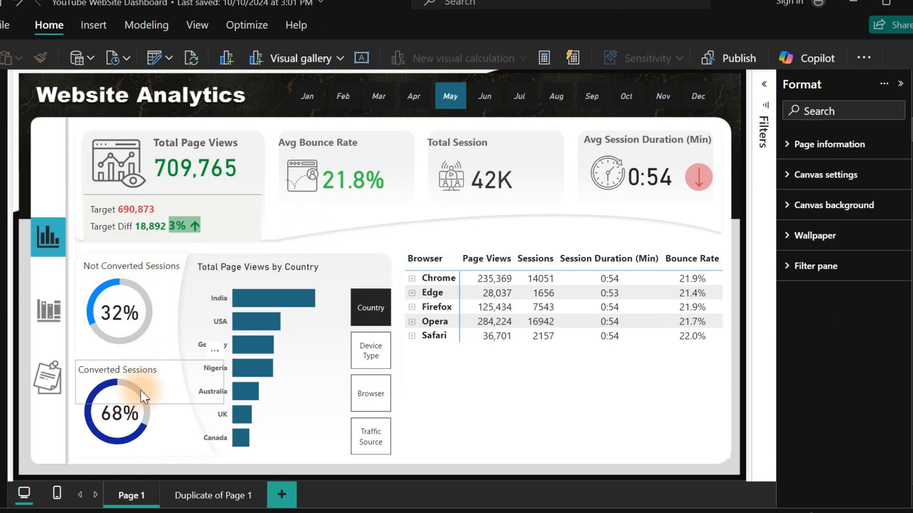
Colour the % Converted Session slice of the lower donut dark teal-blue.
click(154, 428)
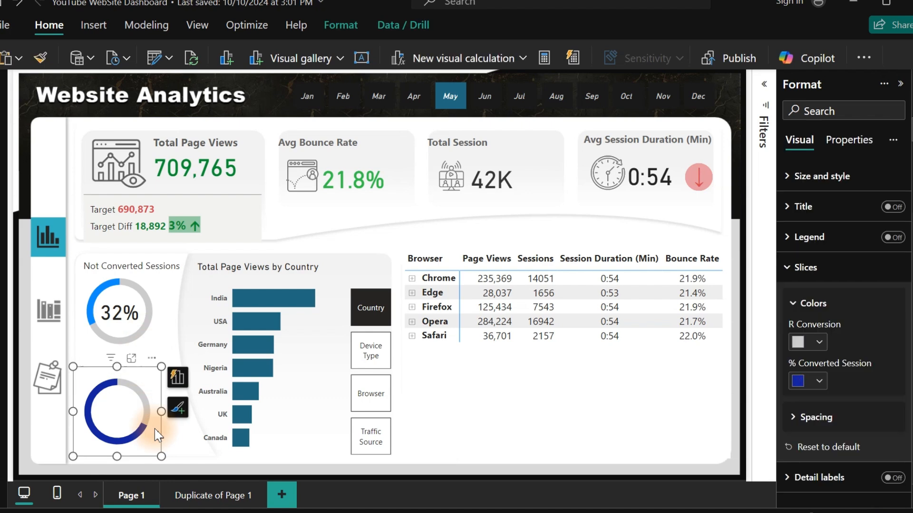
click(818, 381)
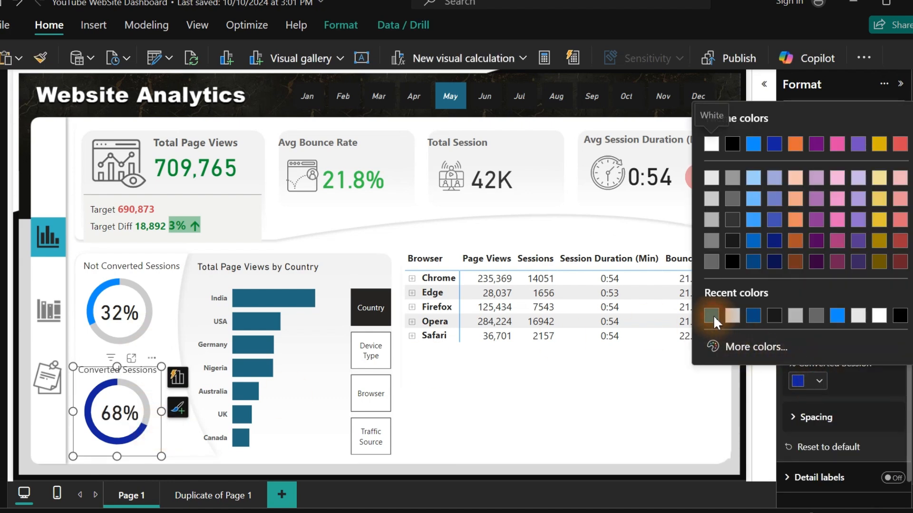
click(711, 315)
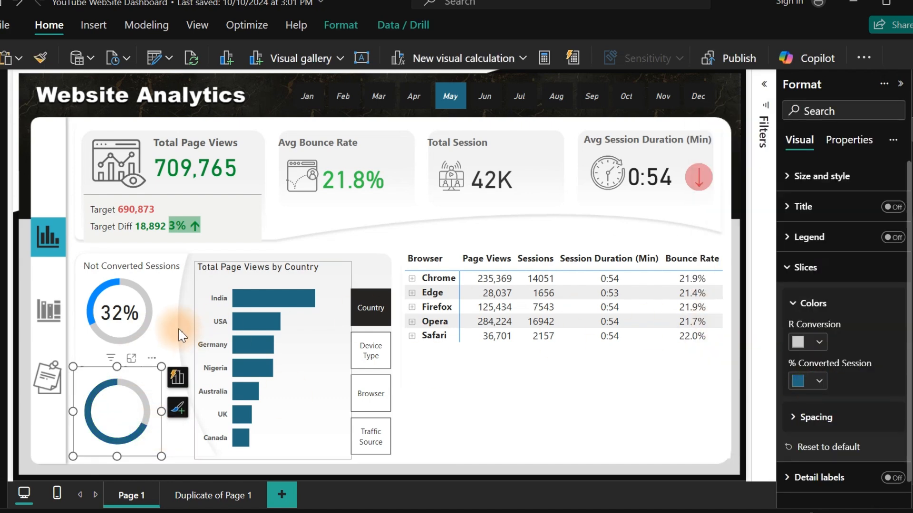
Colour the % Not Converted Session slice of the upper donut with the theme red.
click(160, 298)
click(818, 342)
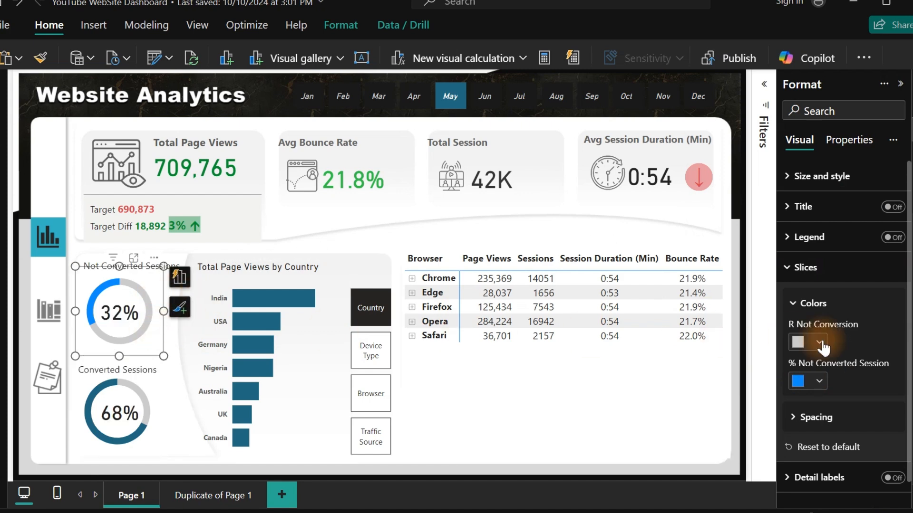
click(818, 382)
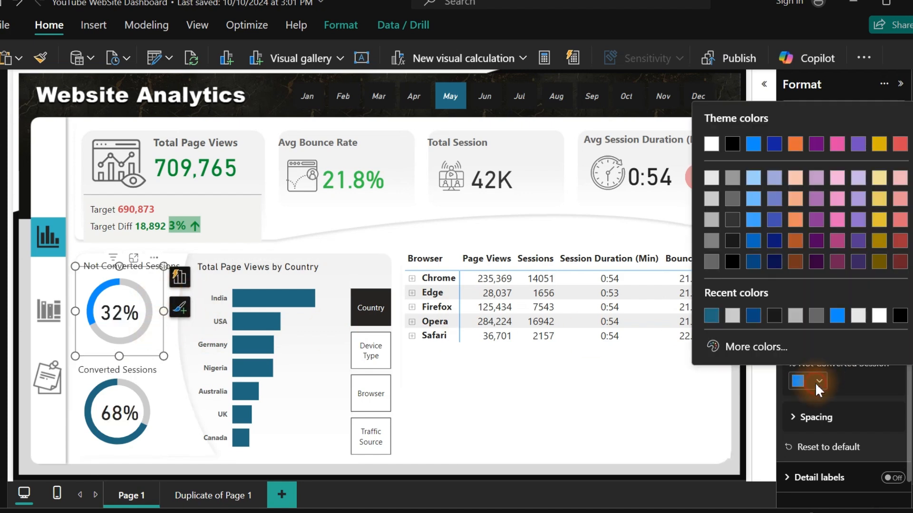
click(900, 143)
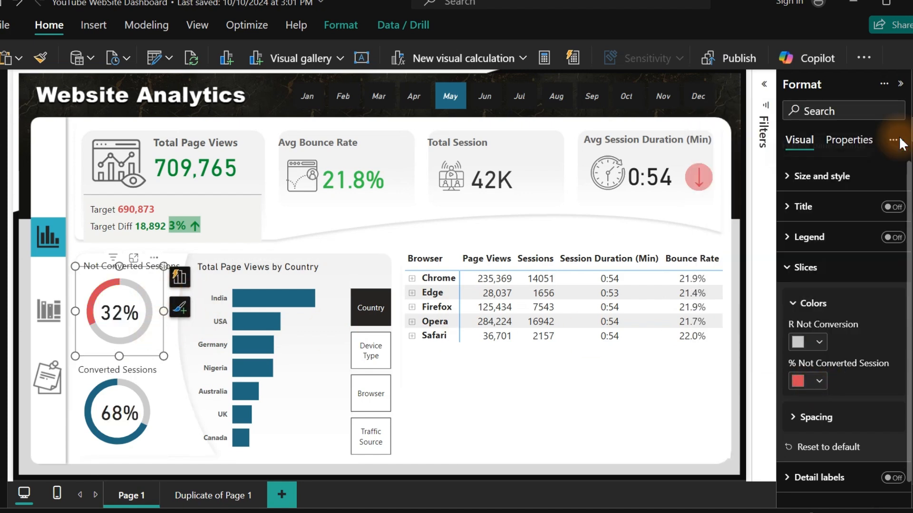
click(401, 245)
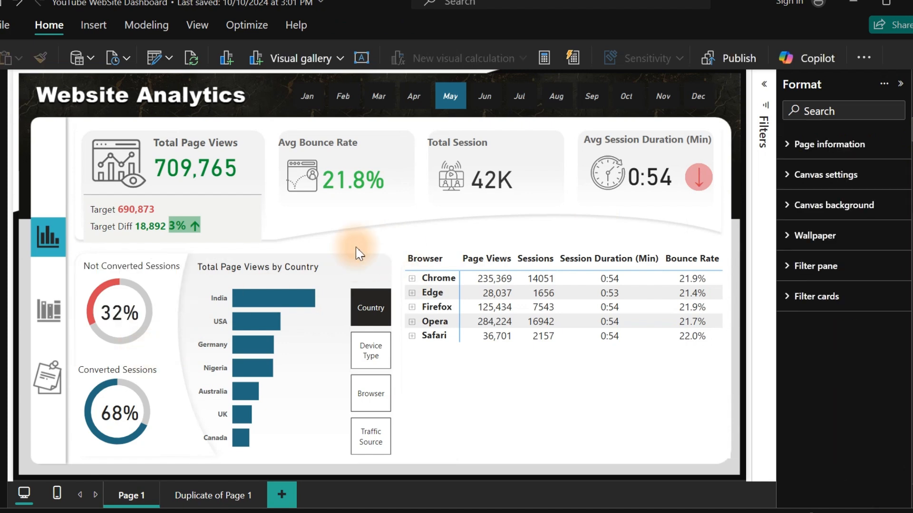
Set the callout value inside the Not Converted Sessions donut to the same red as its slice.
click(126, 323)
click(829, 237)
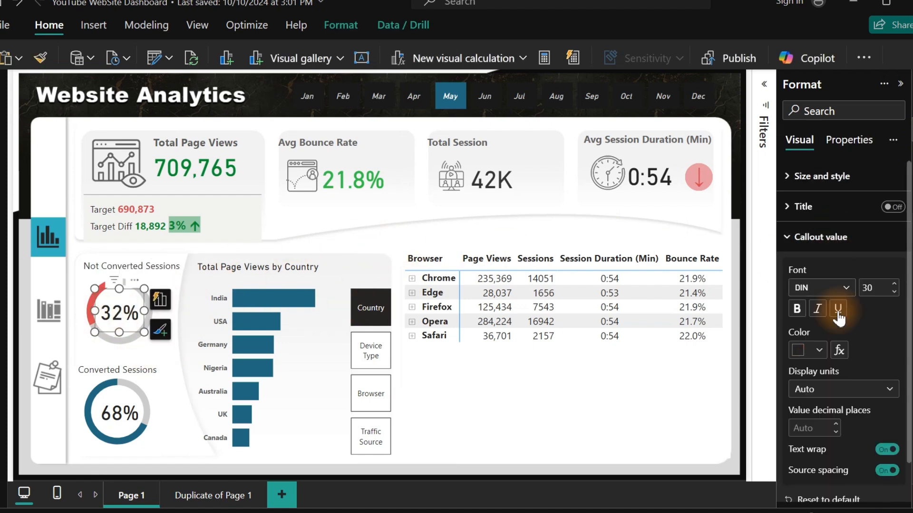
click(811, 350)
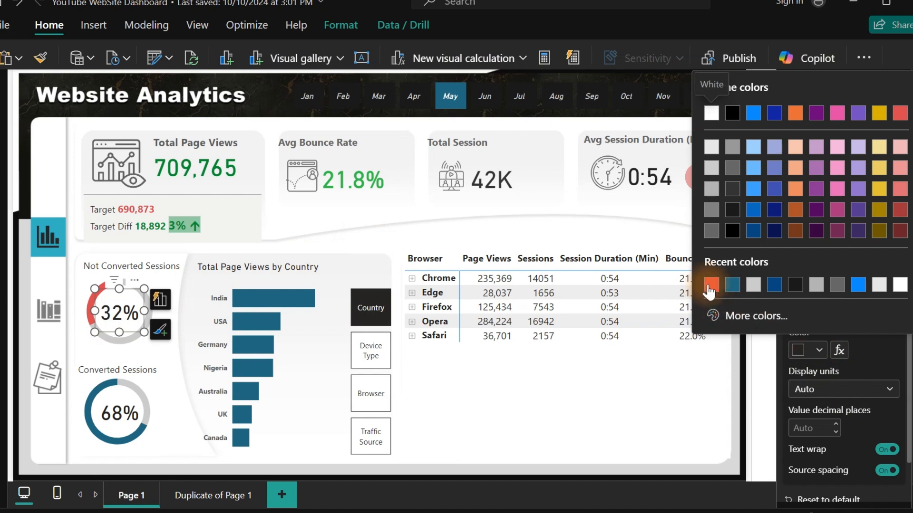
click(711, 284)
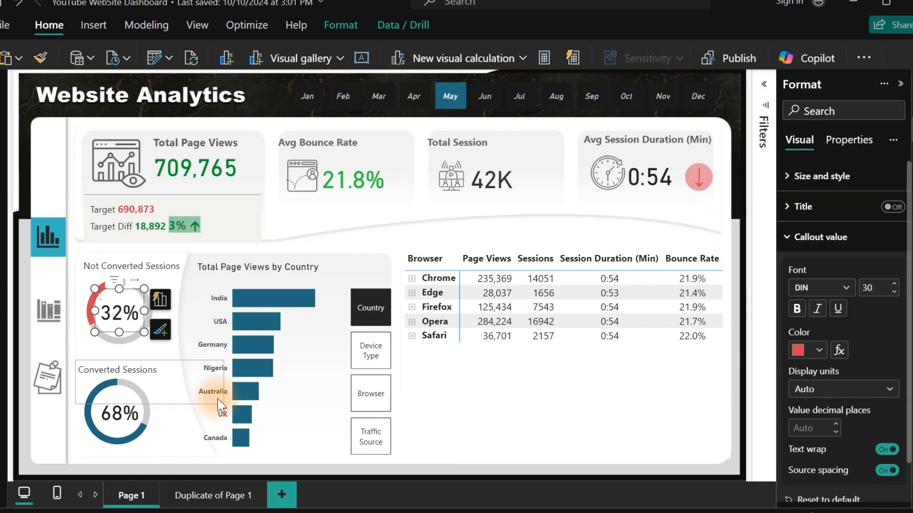
Set the callout value inside the Converted Sessions donut to the same dark teal-blue as its slice.
click(123, 423)
click(821, 351)
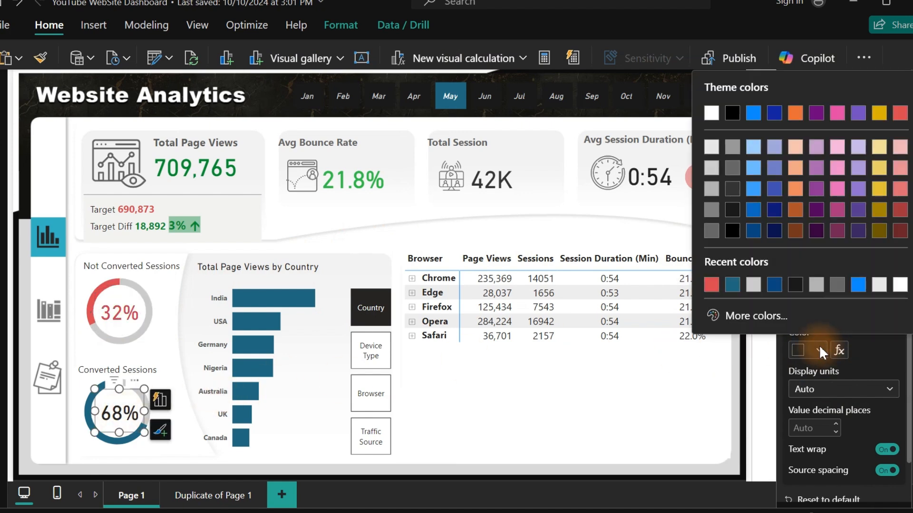
click(732, 288)
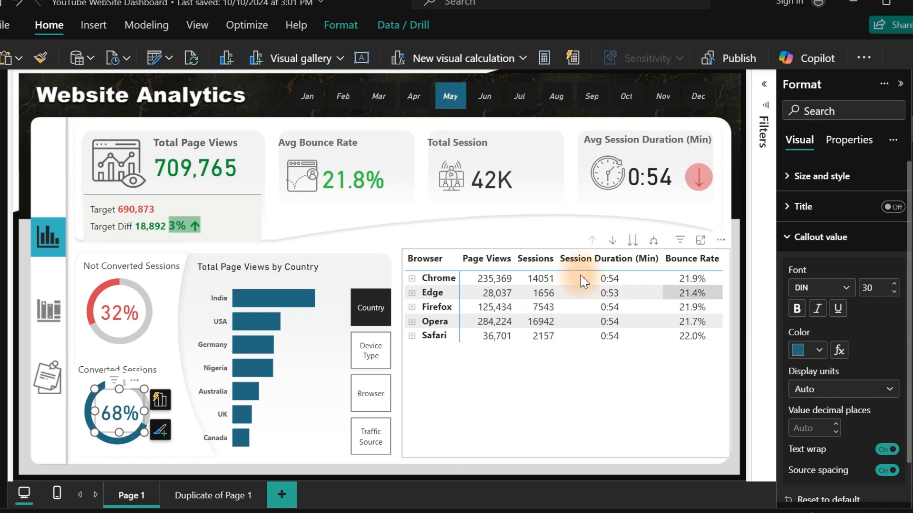
click(417, 123)
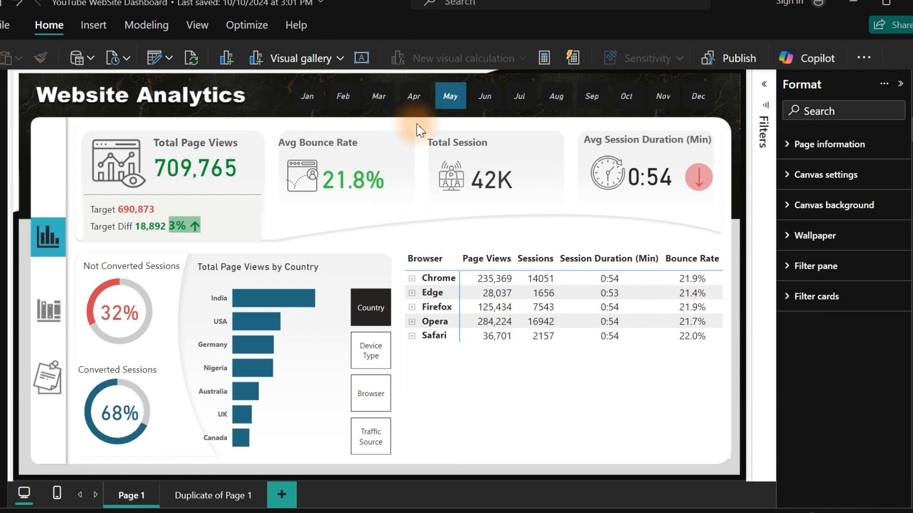
Add an empty line chart to Duplicate of Page 1 and enlarge it to fill the area beneath the KPI cards, extending past the first panel.
click(204, 494)
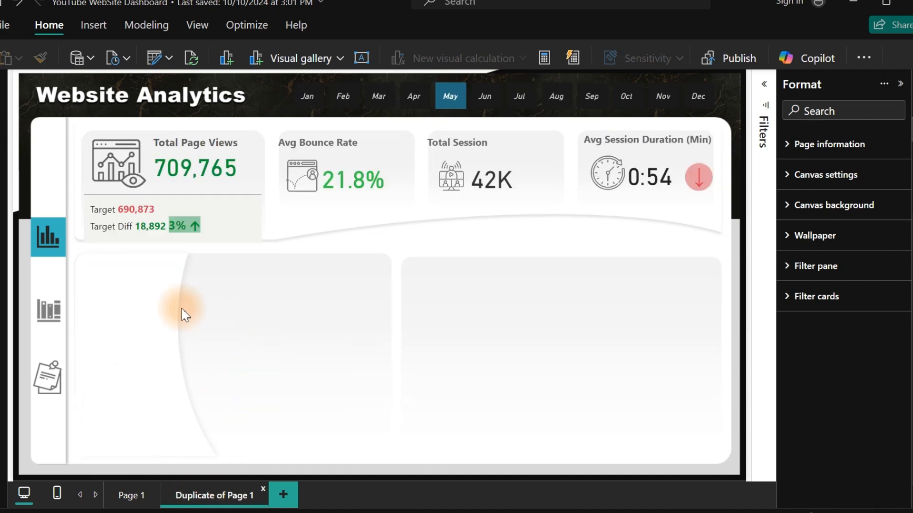
right_click(241, 310)
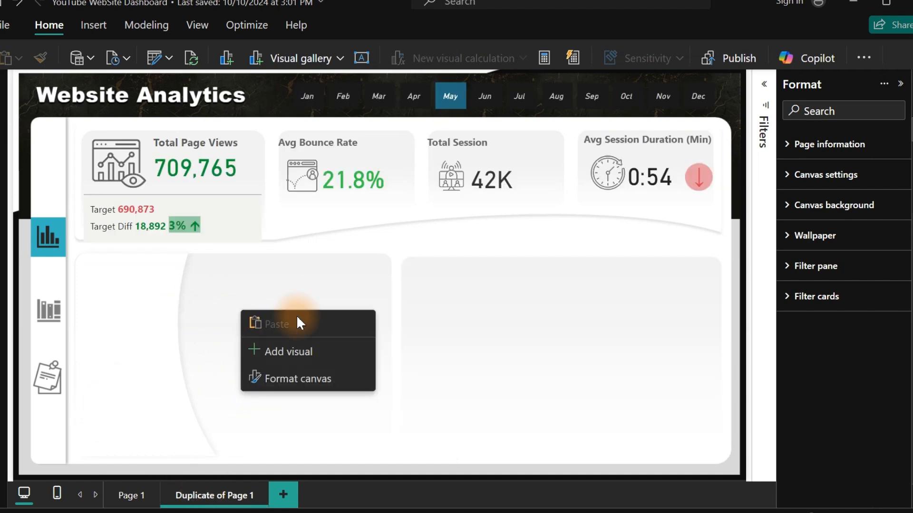
click(298, 354)
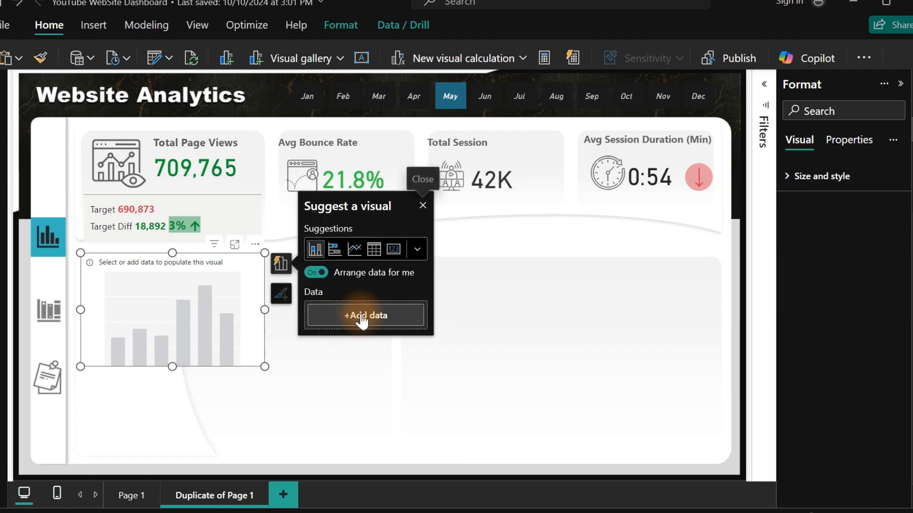
click(355, 260)
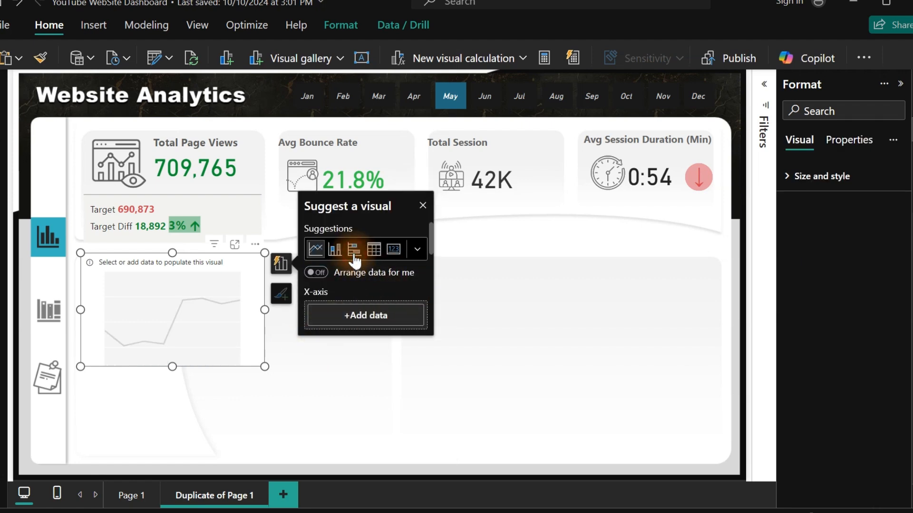
drag(265, 367, 459, 462)
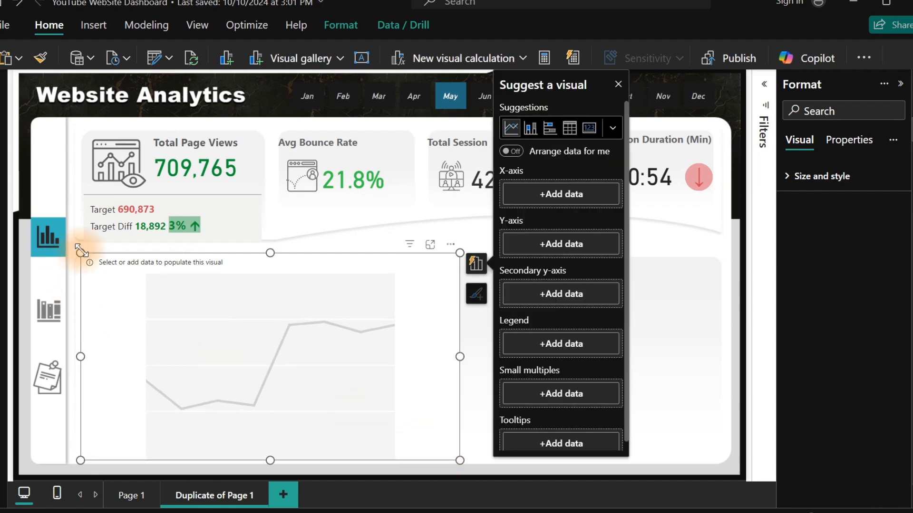
drag(80, 250, 78, 267)
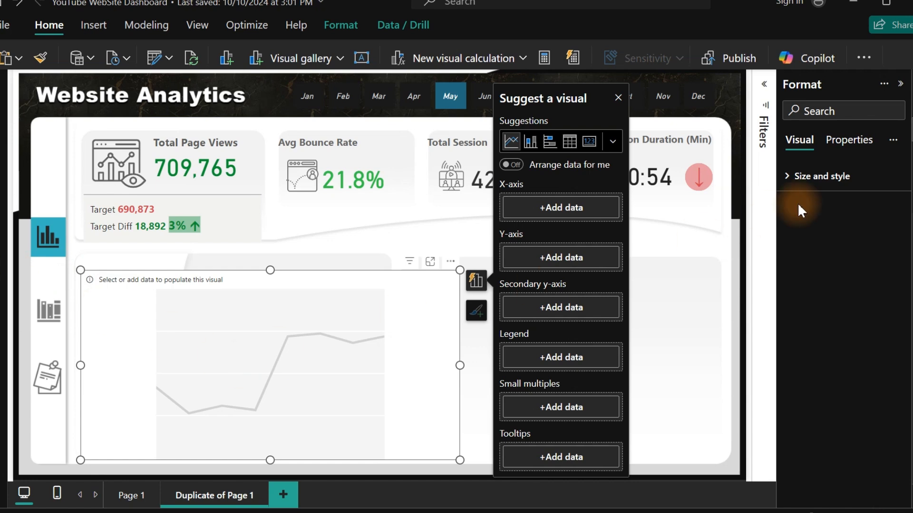
Create a hierarchy from the Date field of the DateTable.
click(911, 83)
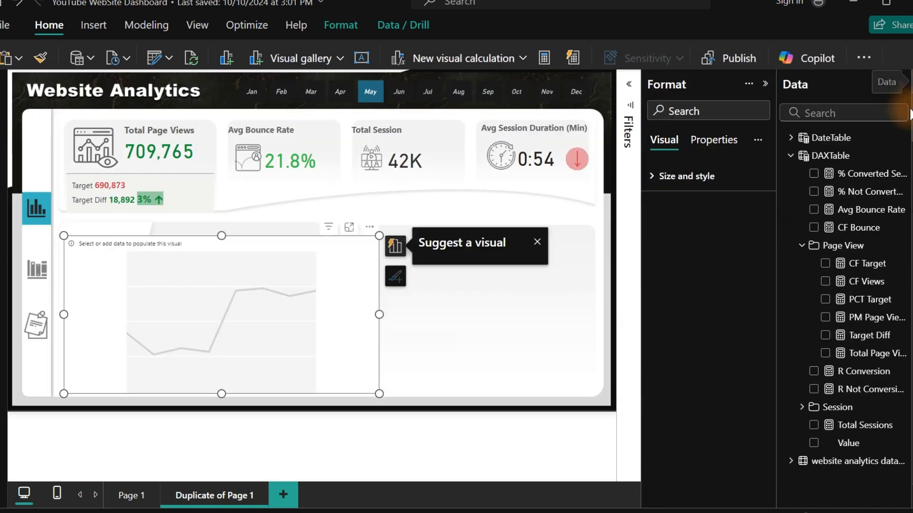
click(792, 157)
click(791, 138)
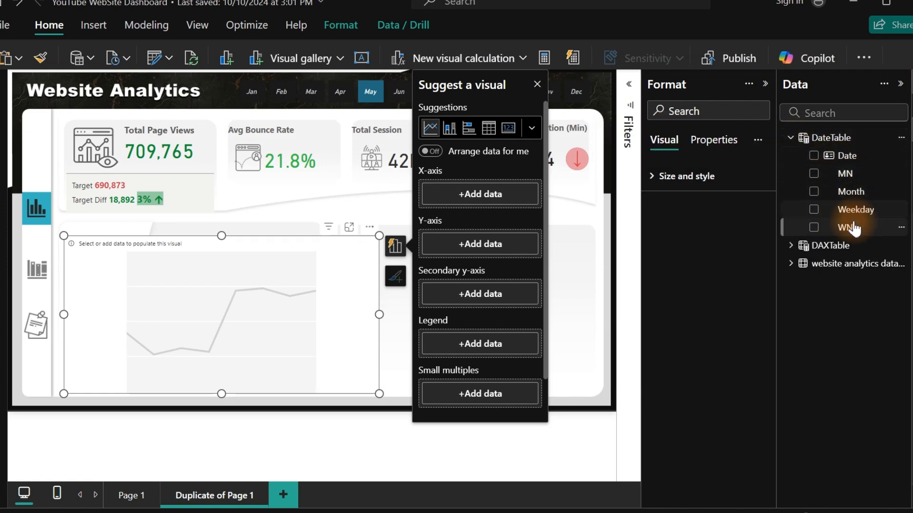
click(849, 157)
right_click(849, 161)
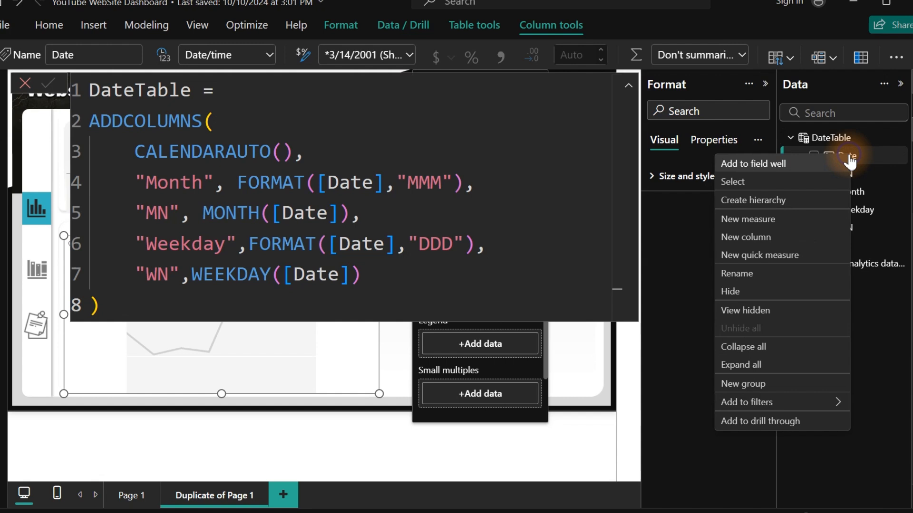
click(745, 202)
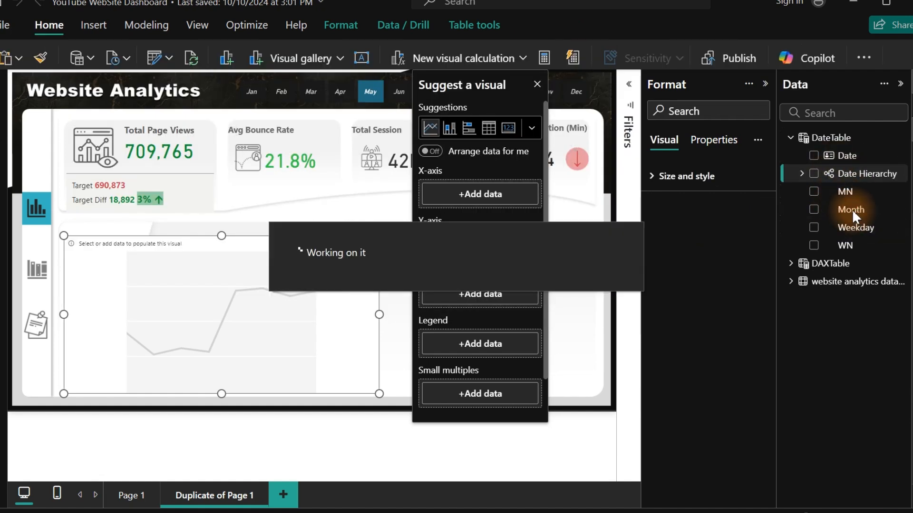
Add the DateTable's Month field to the Date Hierarchy.
click(848, 212)
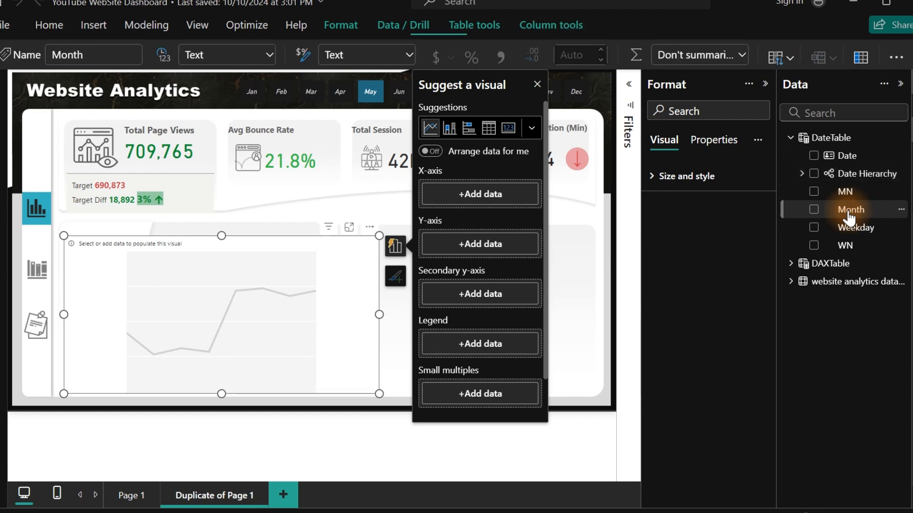
right_click(847, 209)
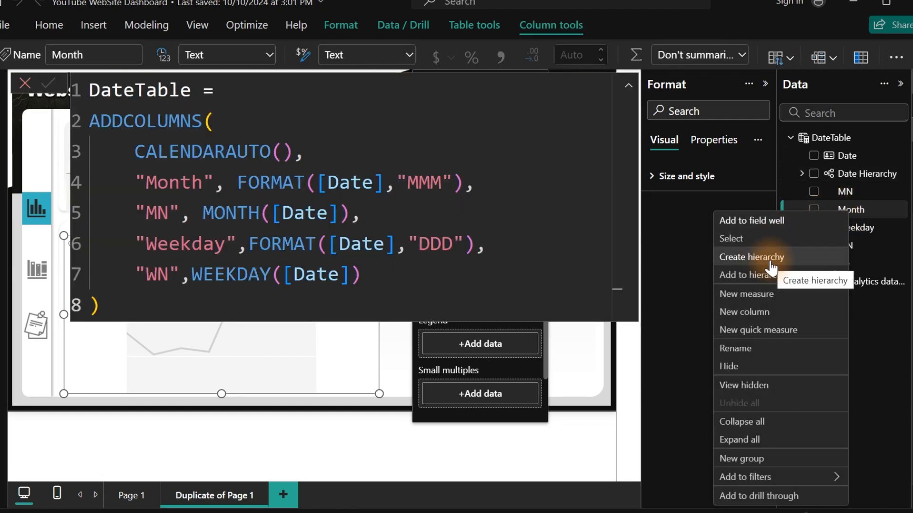
mouse_move(780, 280)
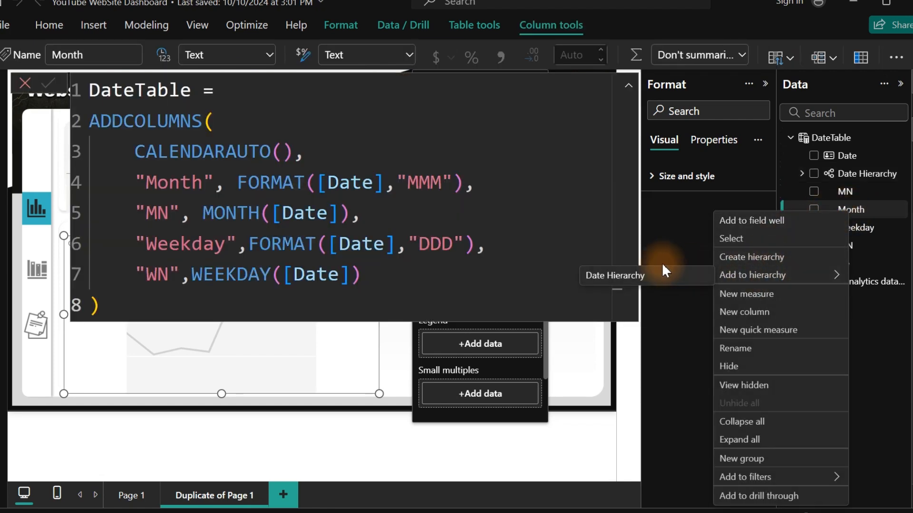
click(659, 278)
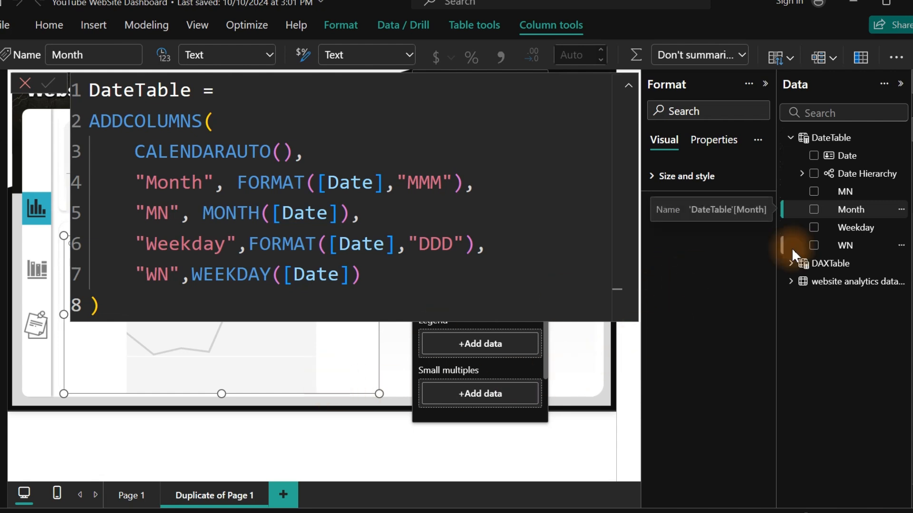
Plot Total Page Views against the Date Hierarchy in the line chart.
click(814, 174)
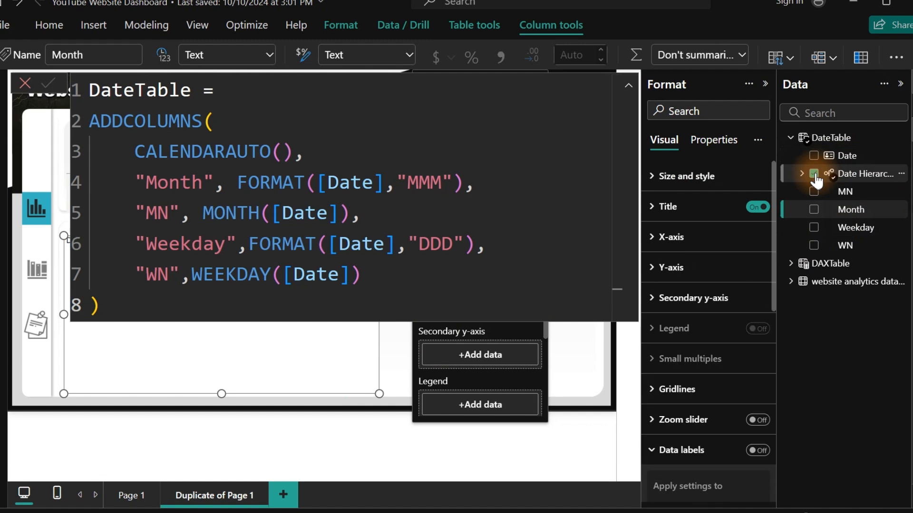
click(789, 139)
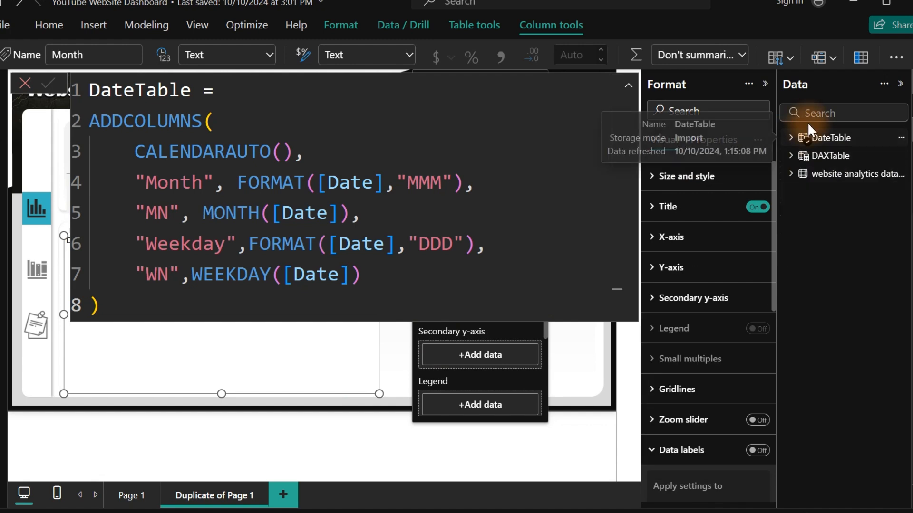
click(812, 111)
text(total)
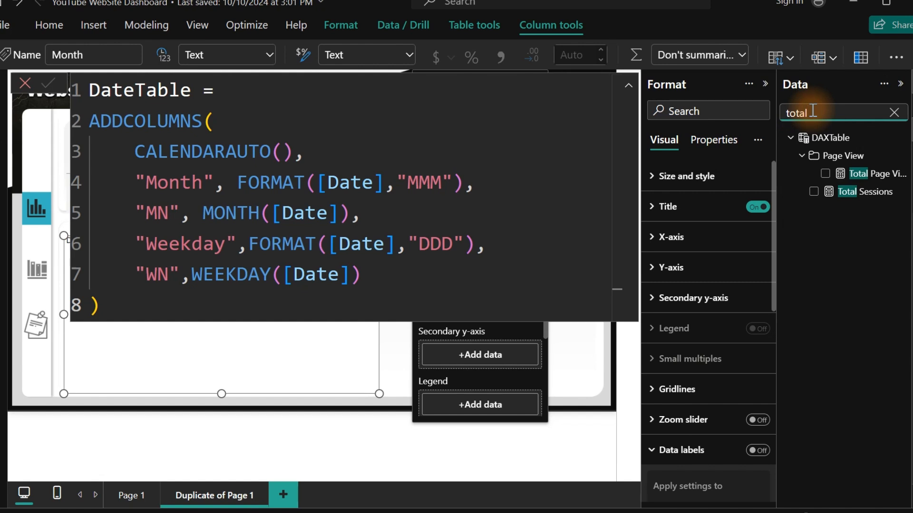
click(826, 174)
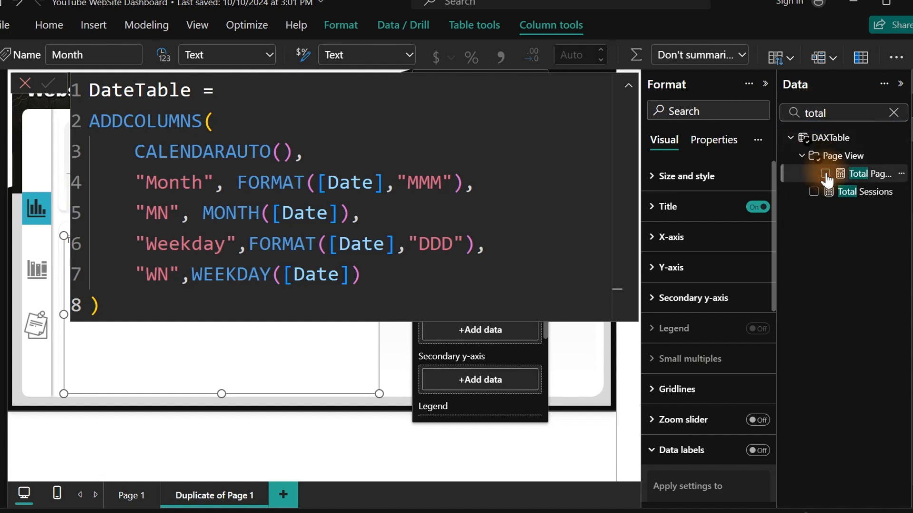
click(893, 114)
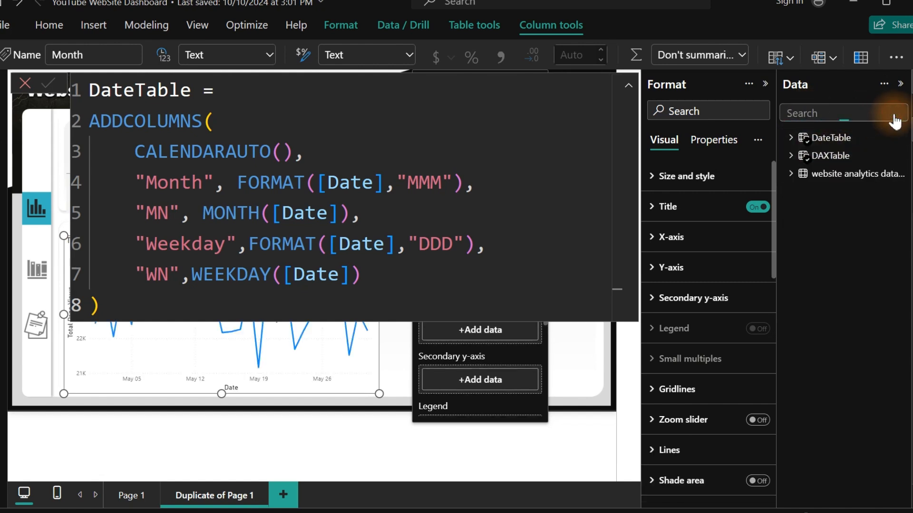
Add the PM Page View Target measure as a second line and widen the chart slightly.
click(853, 113)
text(targ)
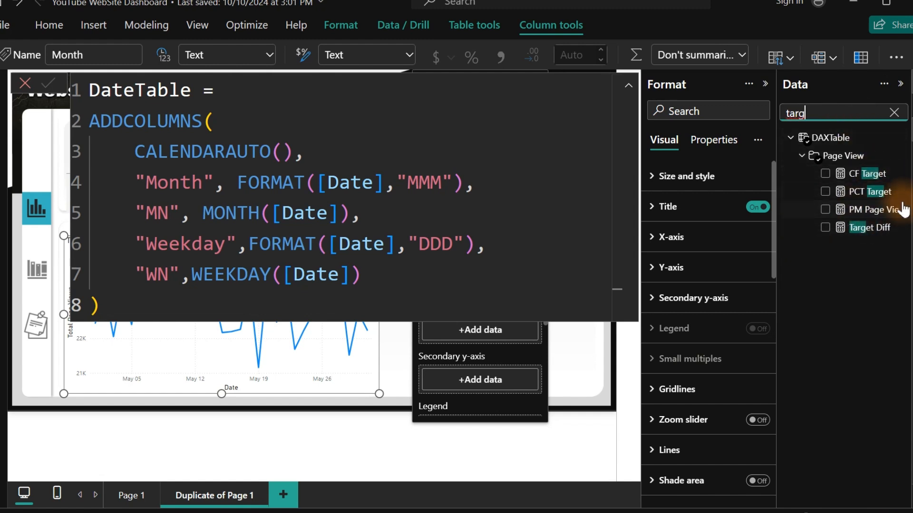
click(825, 209)
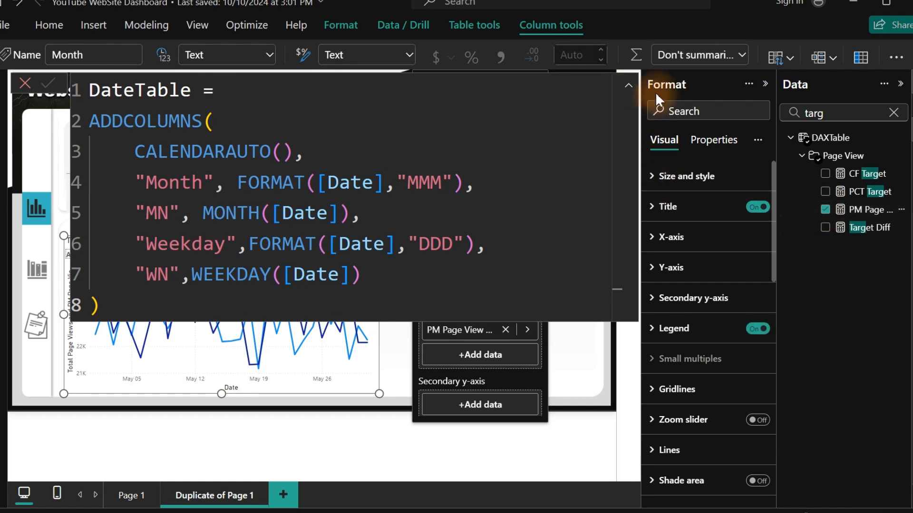
click(829, 138)
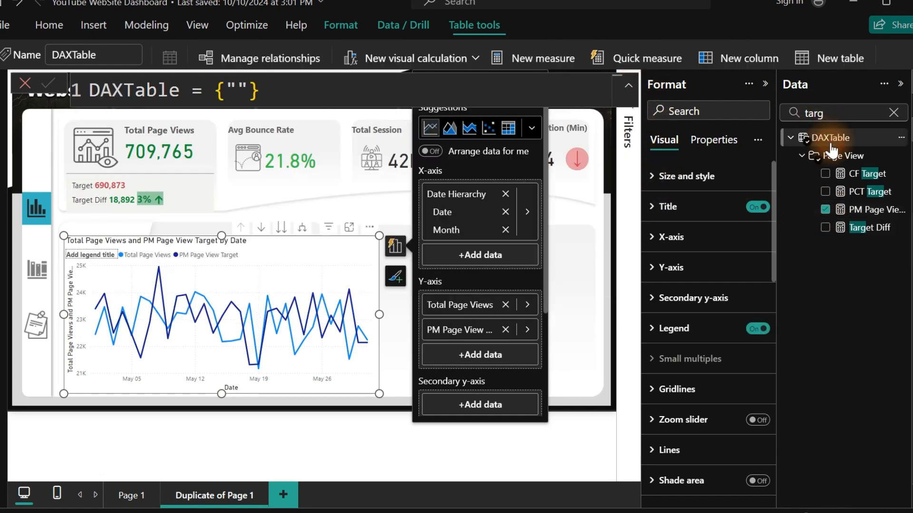
click(892, 114)
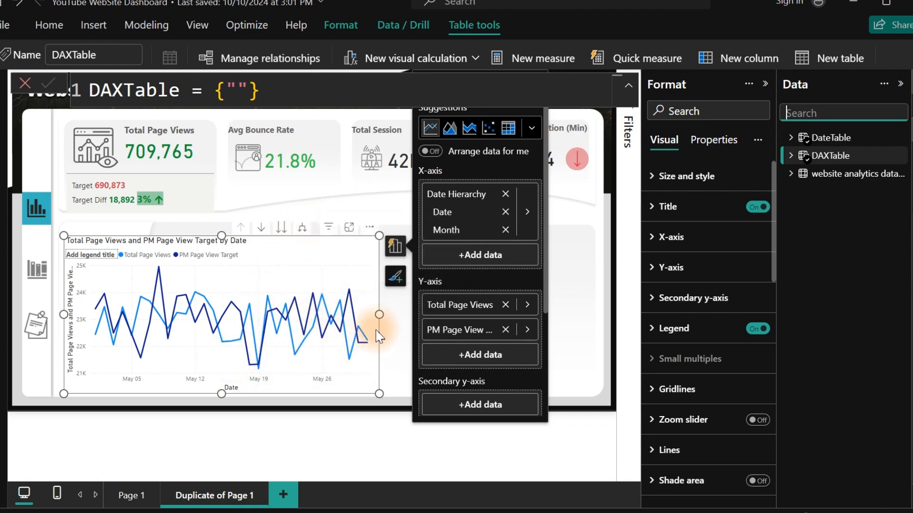
drag(380, 315, 413, 320)
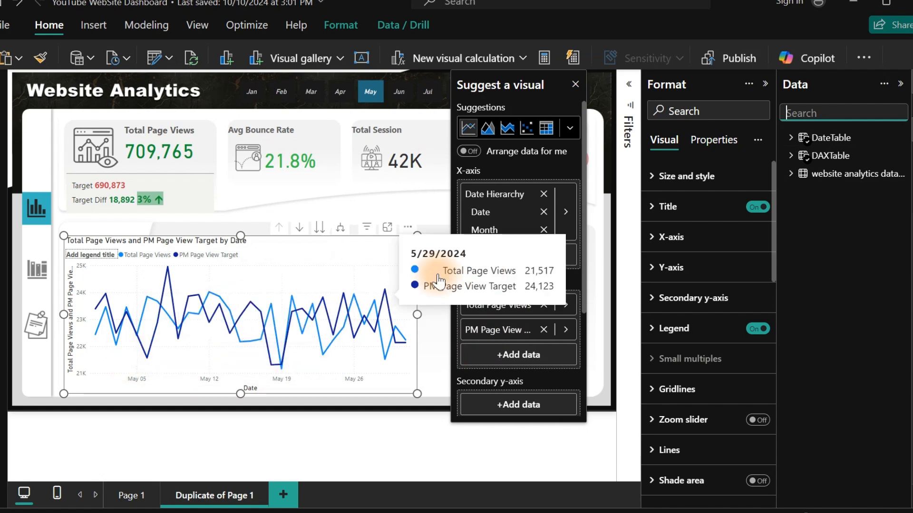
Turn off the line chart's X-axis title and make the X-axis values bold at size 10.
click(678, 245)
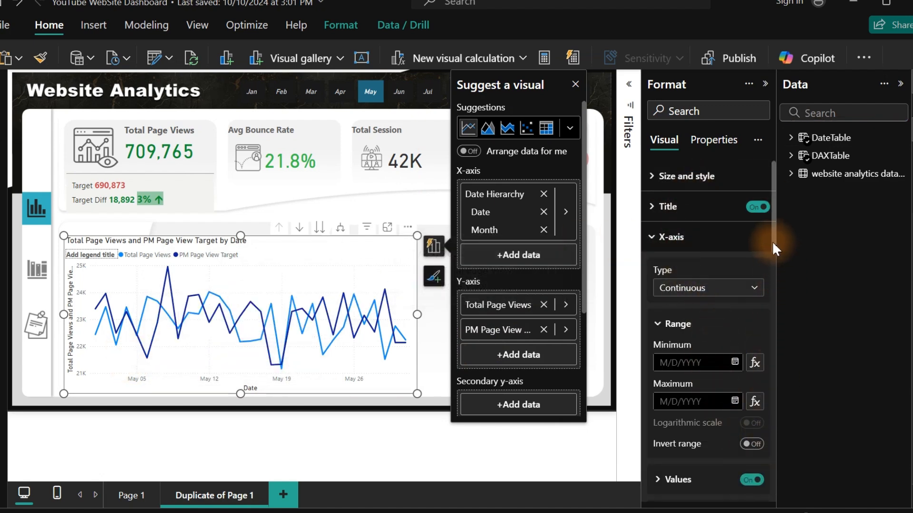
drag(773, 244, 775, 280)
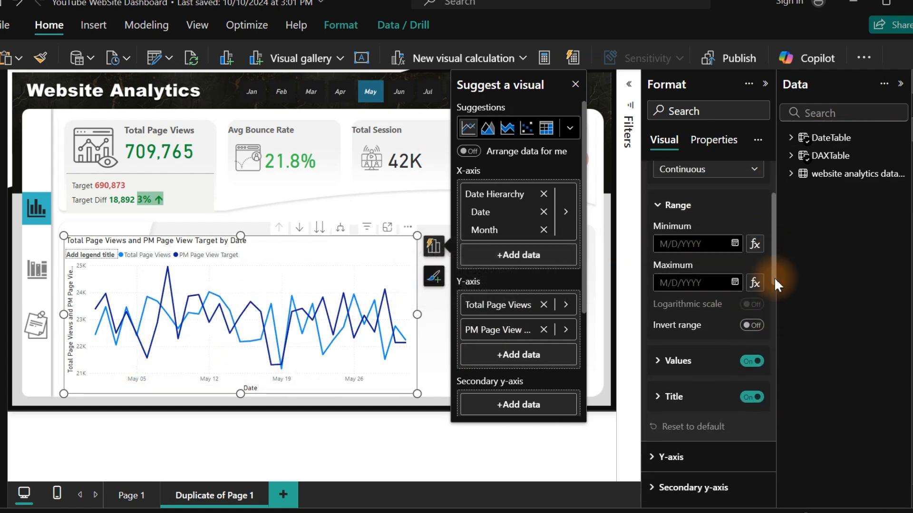
click(749, 399)
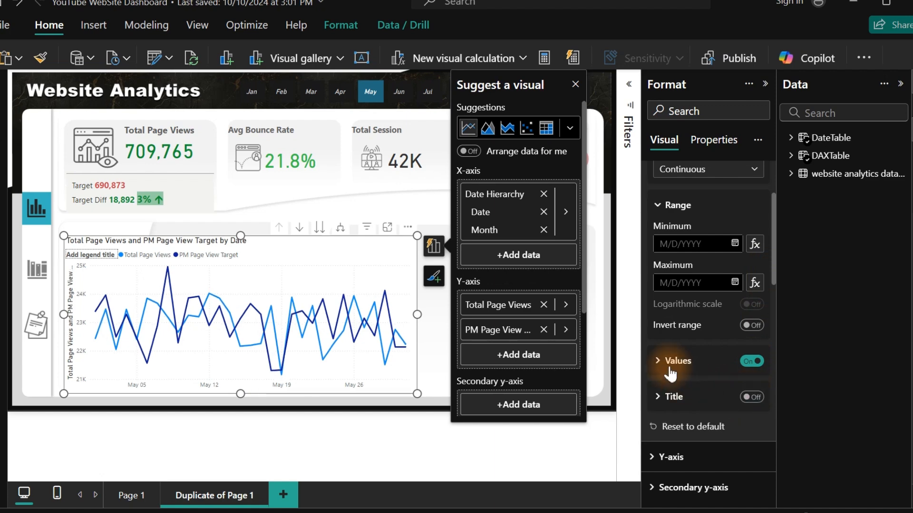
click(690, 365)
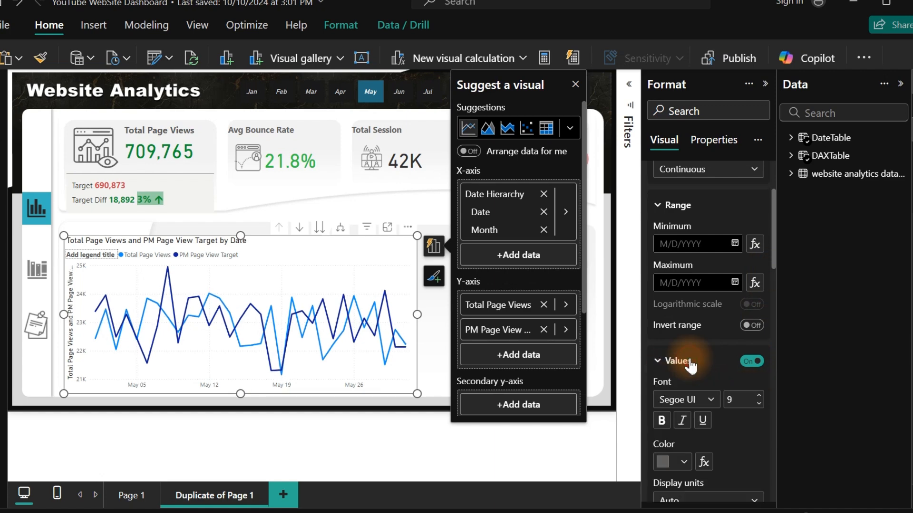
click(671, 423)
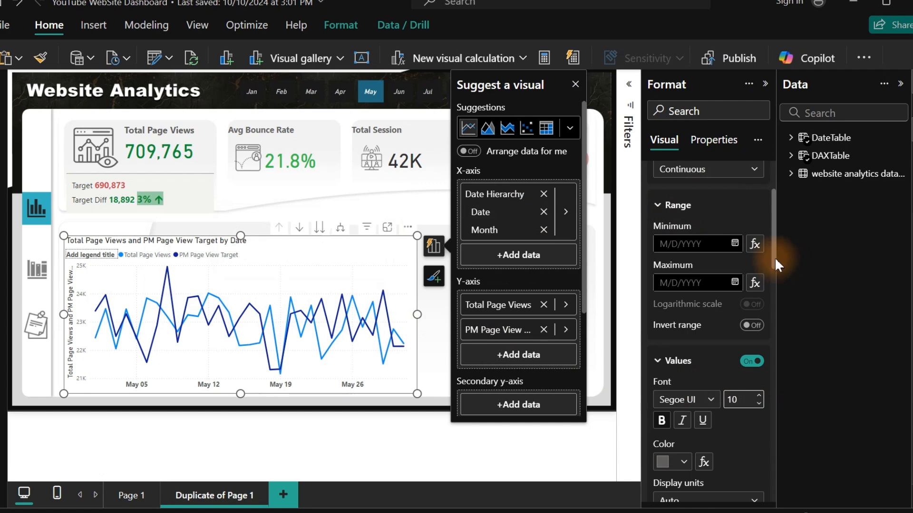
scroll(761, 257, up, 3)
click(669, 237)
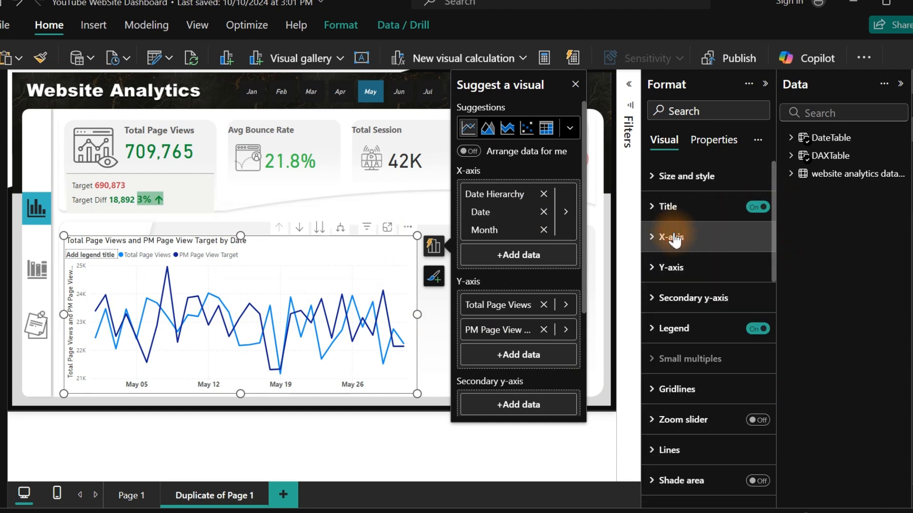
Turn off the line chart's Y-axis title.
click(671, 267)
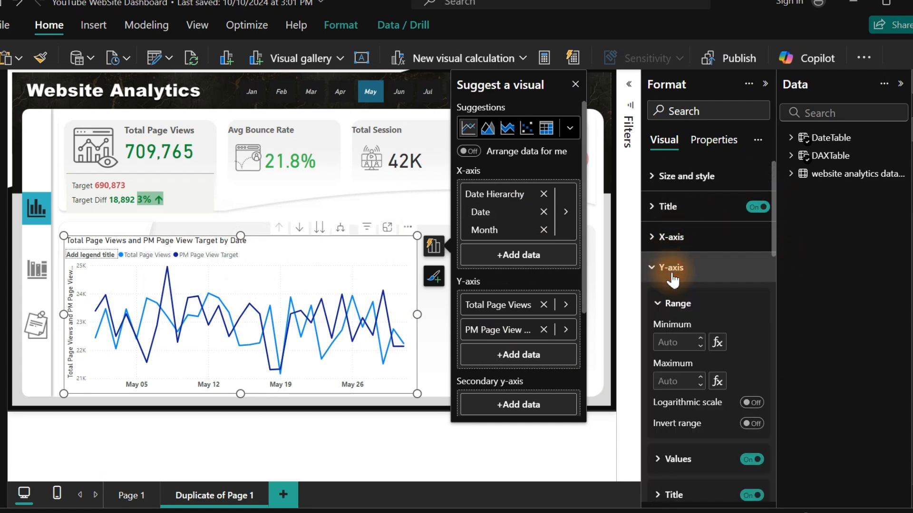
click(752, 495)
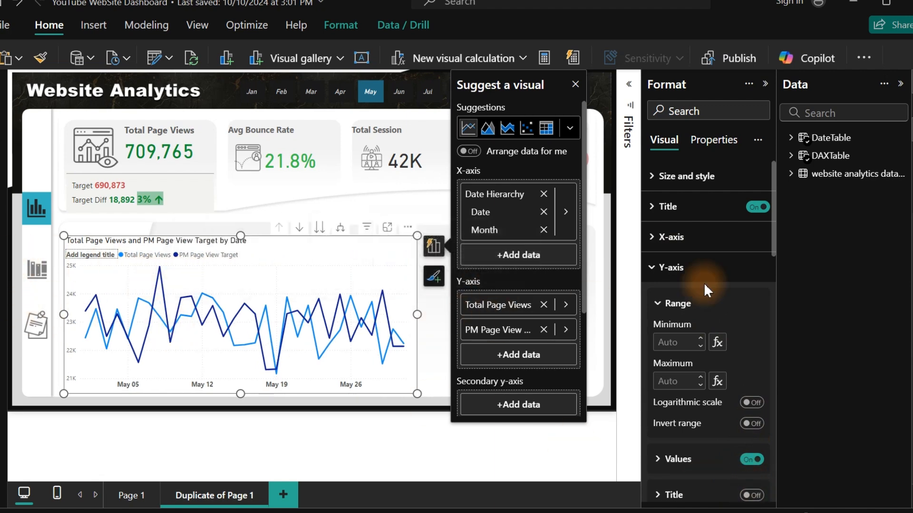
click(759, 277)
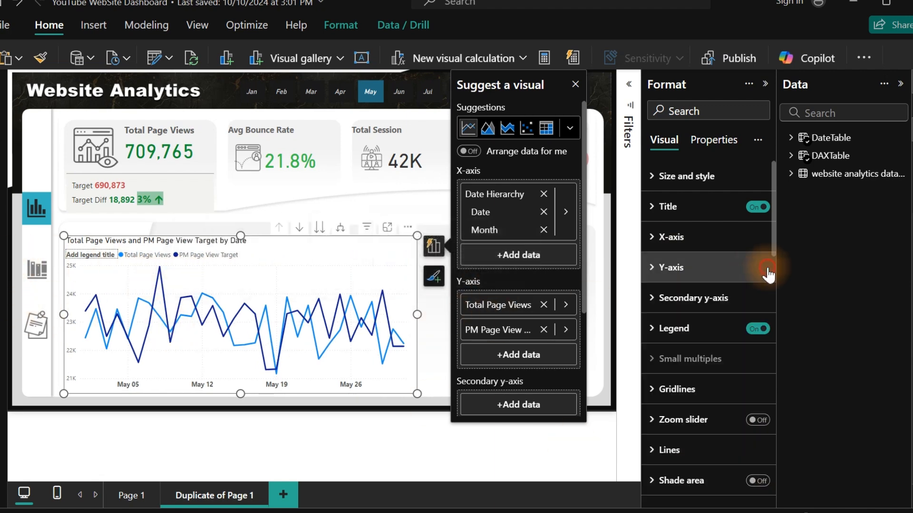
Turn off the title of the line chart's legend.
click(703, 329)
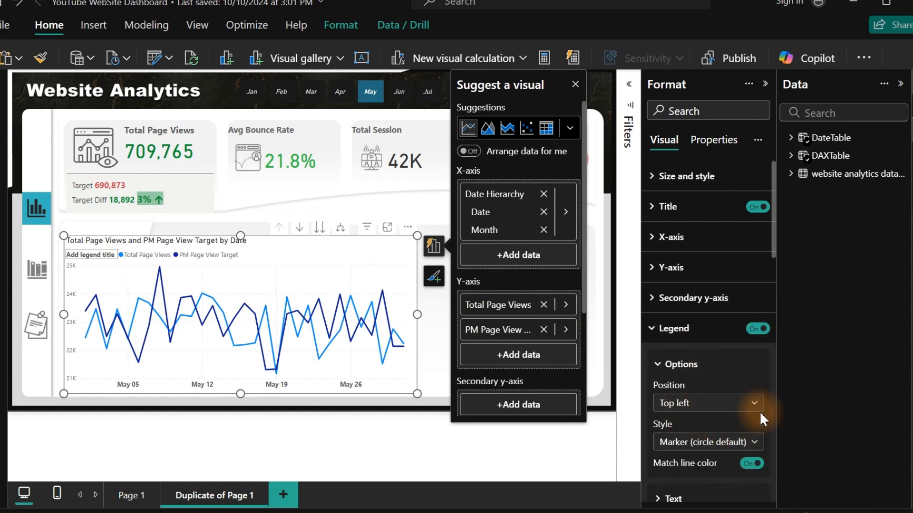
scroll(772, 257, down, 4)
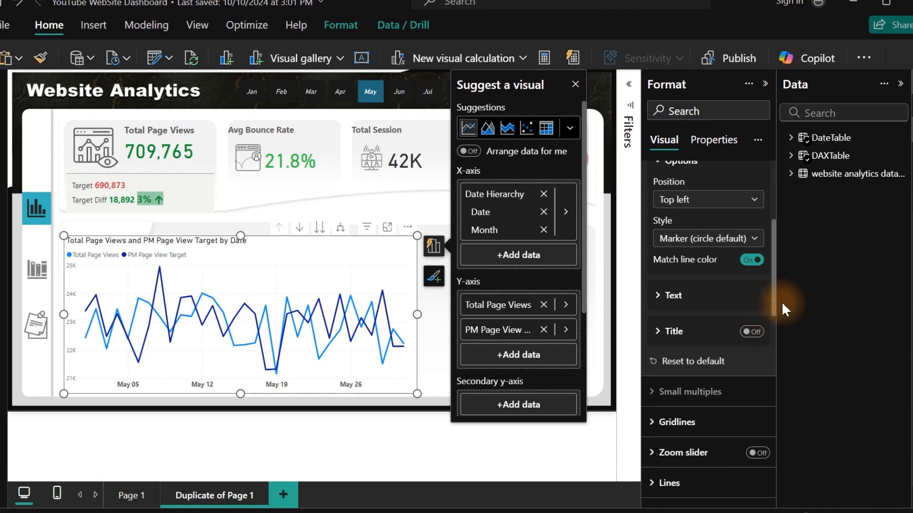
drag(774, 295, 773, 182)
Change the line chart's title text to "Monthly Page Views vs Target".
click(697, 209)
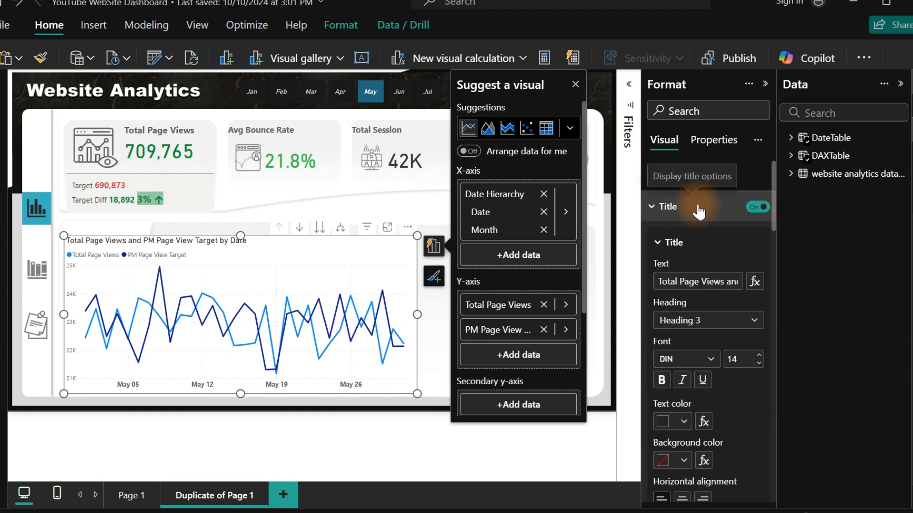
click(710, 280)
key(ctrl+a)
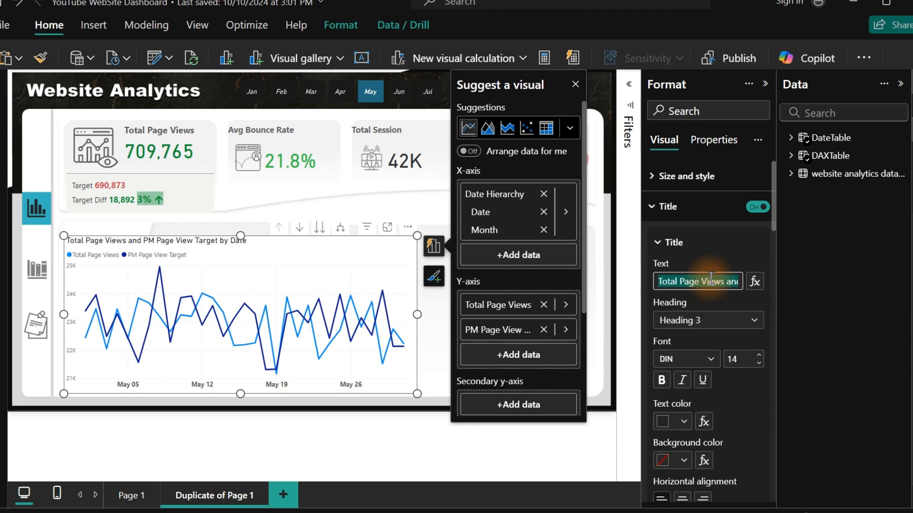
text(Monthly )
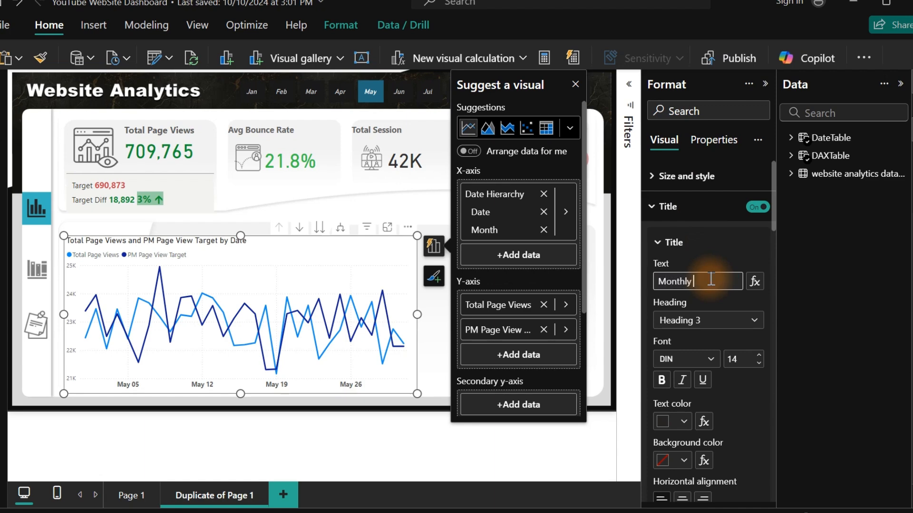
text(Page)
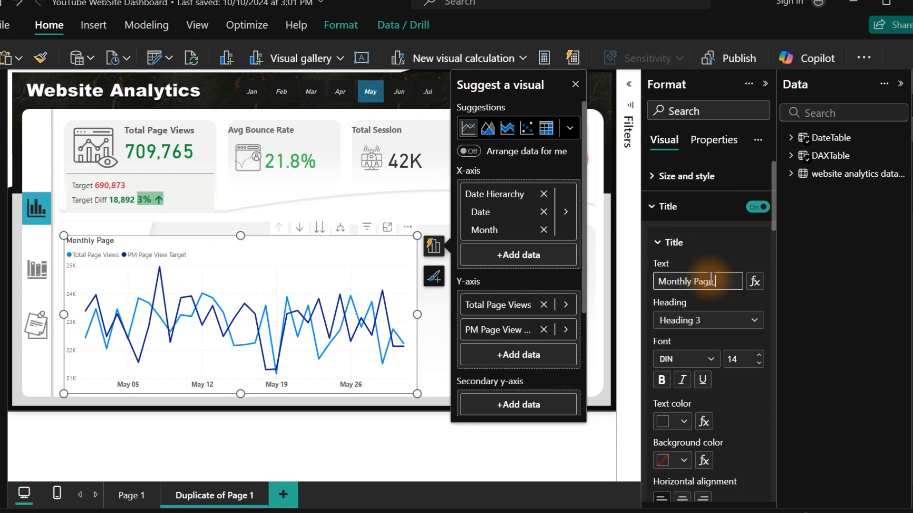
text( Views vs Tar)
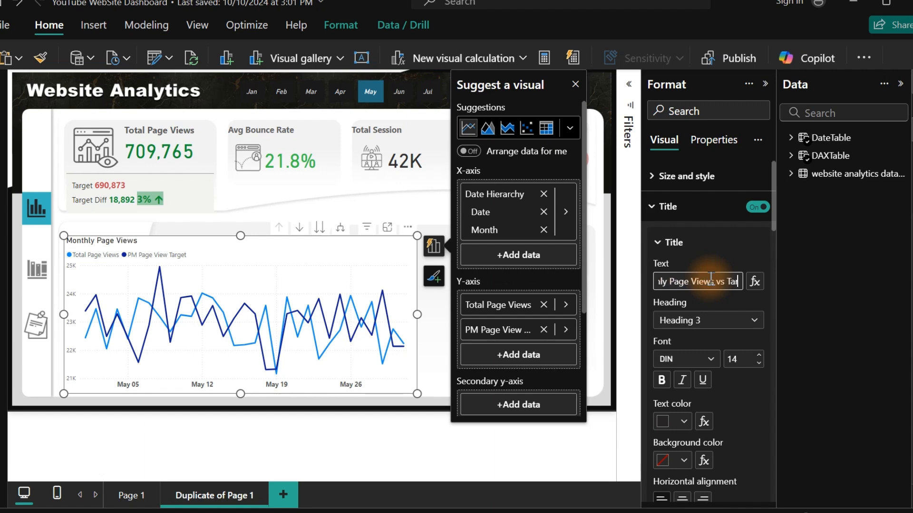
text(get)
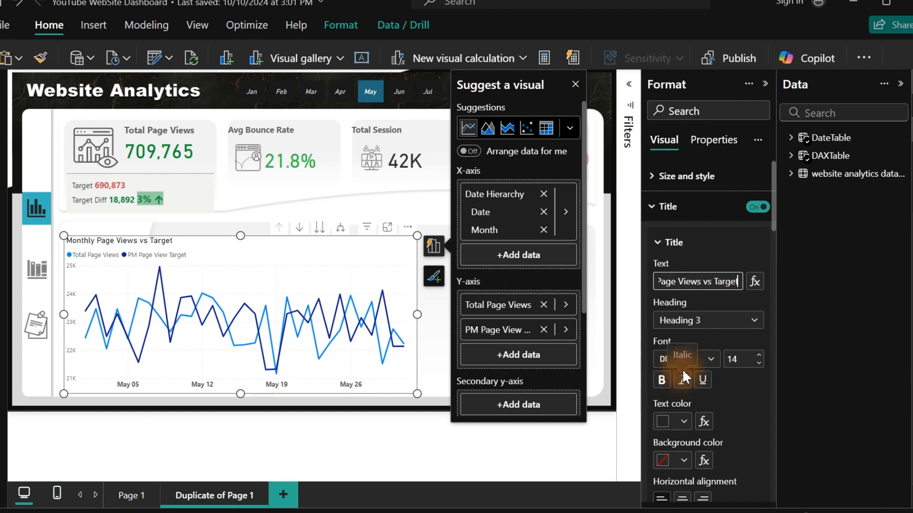
Format the line chart's title in Segoe UI Bold, size 15, with a dark grey text colour.
click(706, 360)
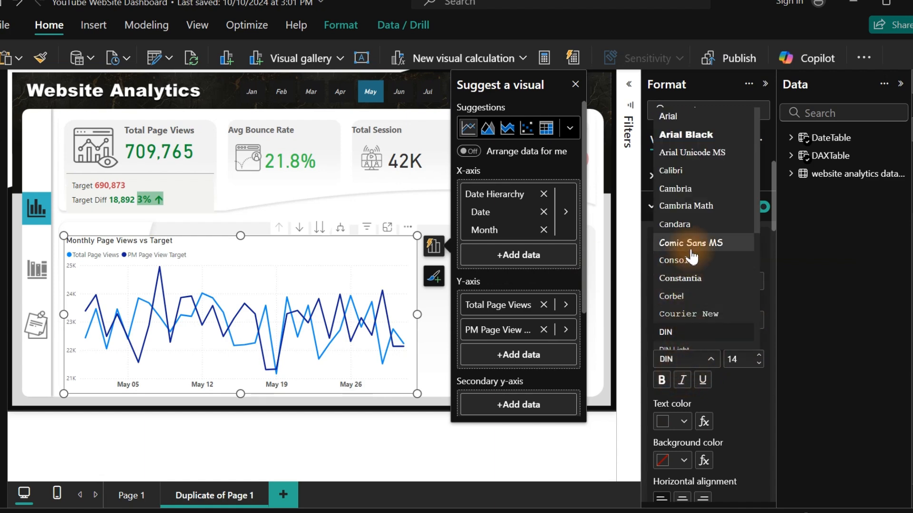
scroll(759, 202, down, 3)
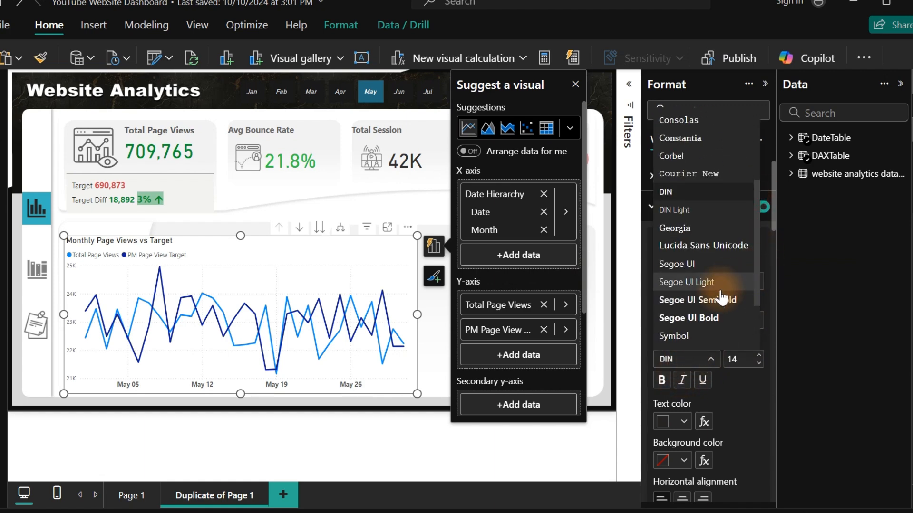
click(699, 317)
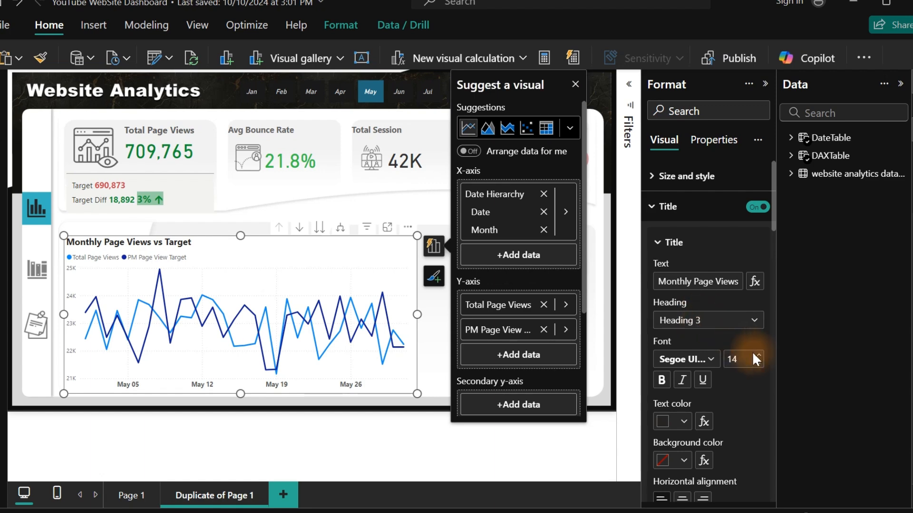
click(672, 422)
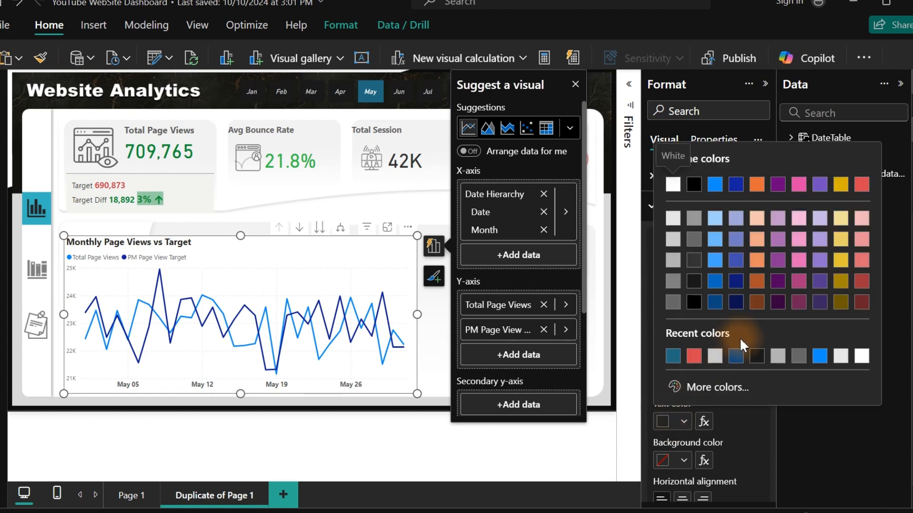
click(798, 357)
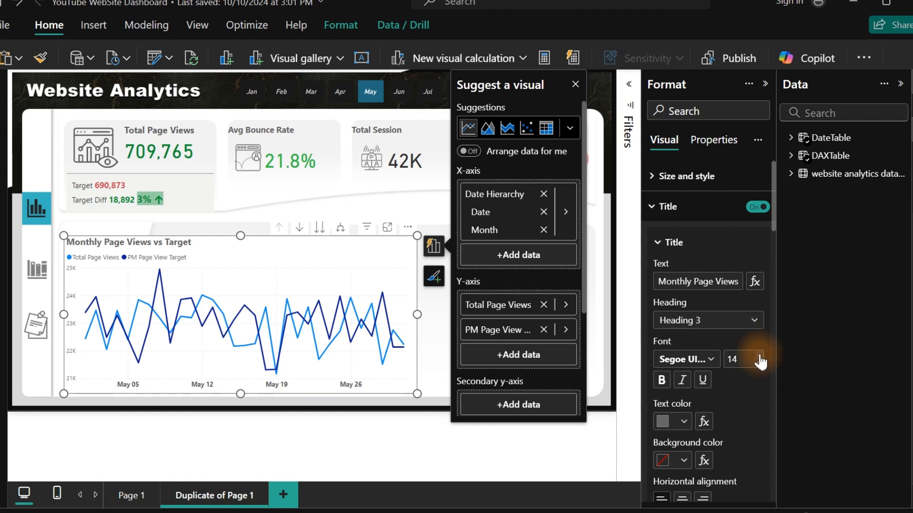
click(215, 224)
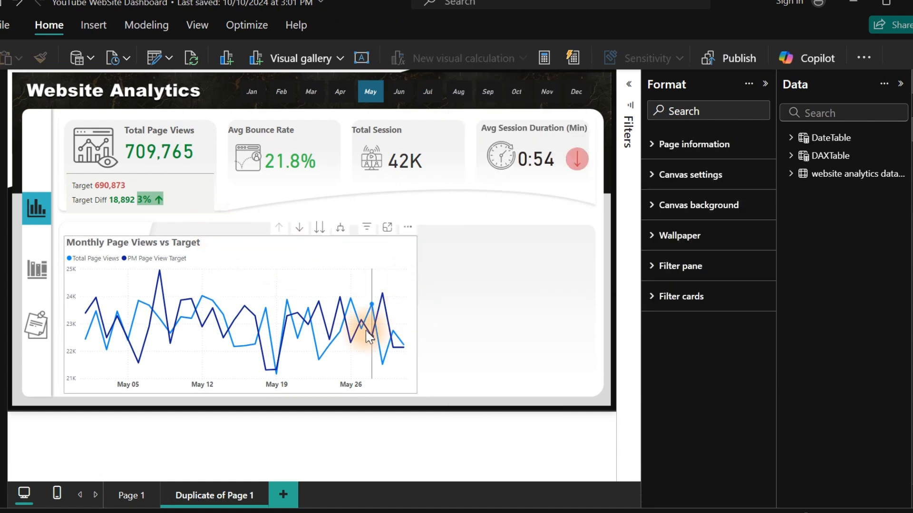
Set the line colour of the Total Page Views series to the recently used dark teal.
click(335, 244)
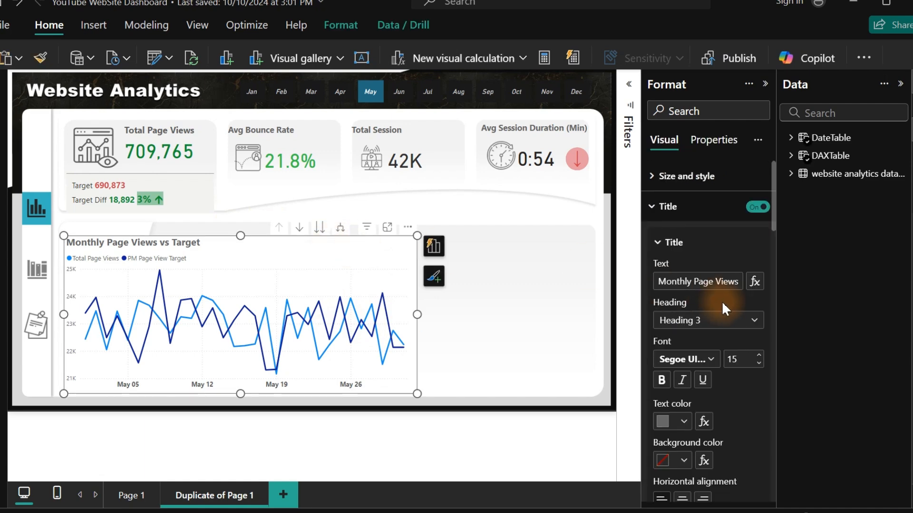
click(682, 206)
click(677, 329)
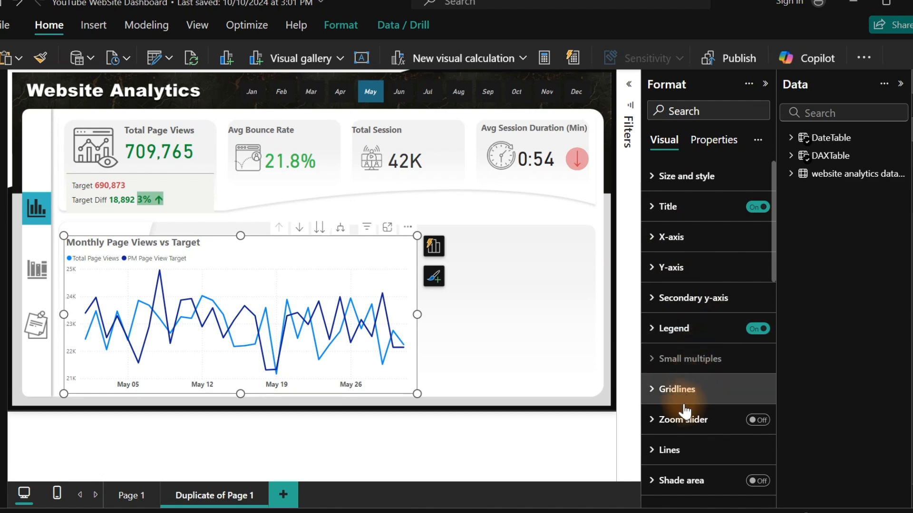
click(670, 450)
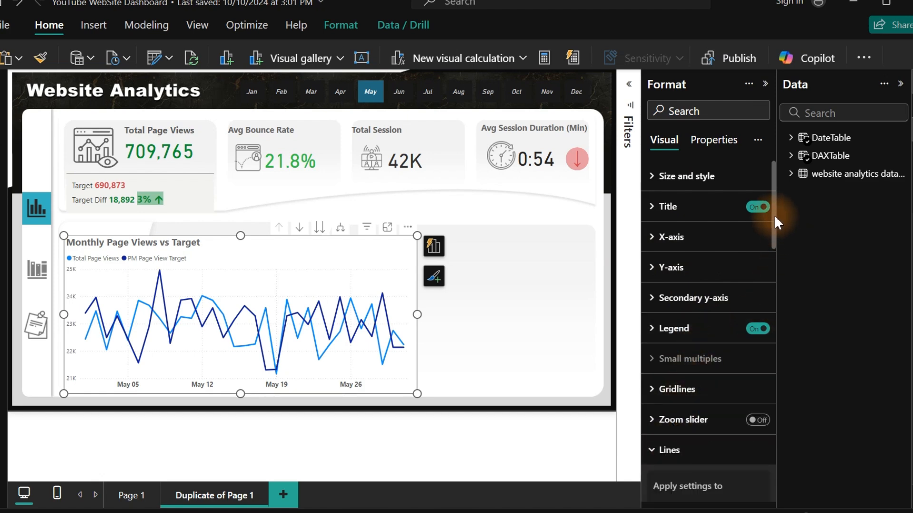
drag(774, 215, 782, 274)
click(735, 295)
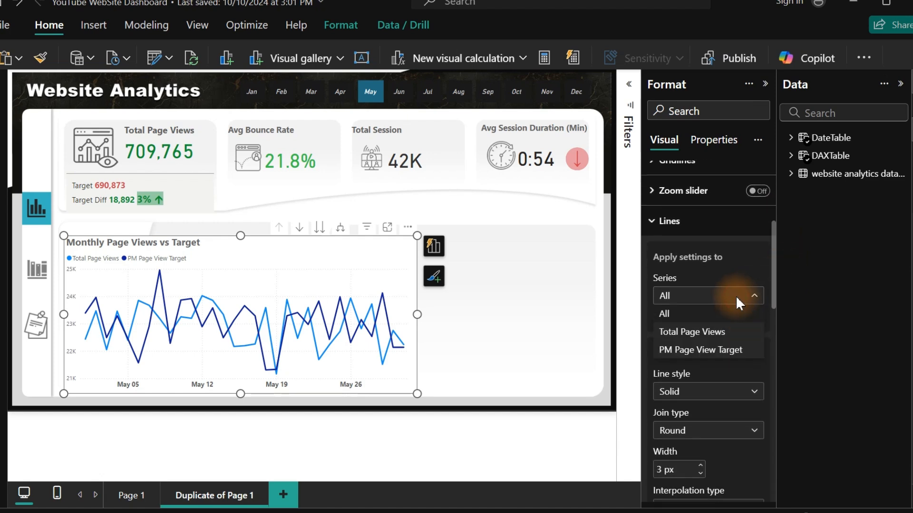
click(692, 333)
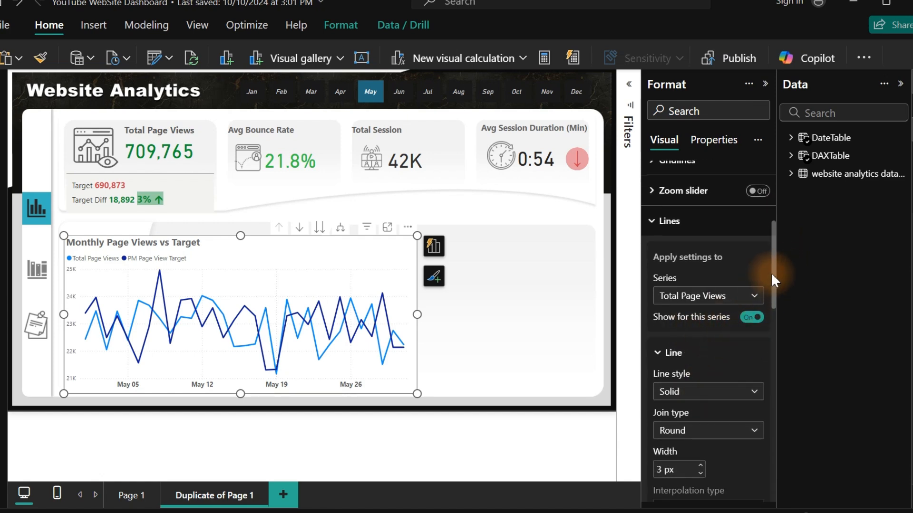
drag(775, 267, 775, 341)
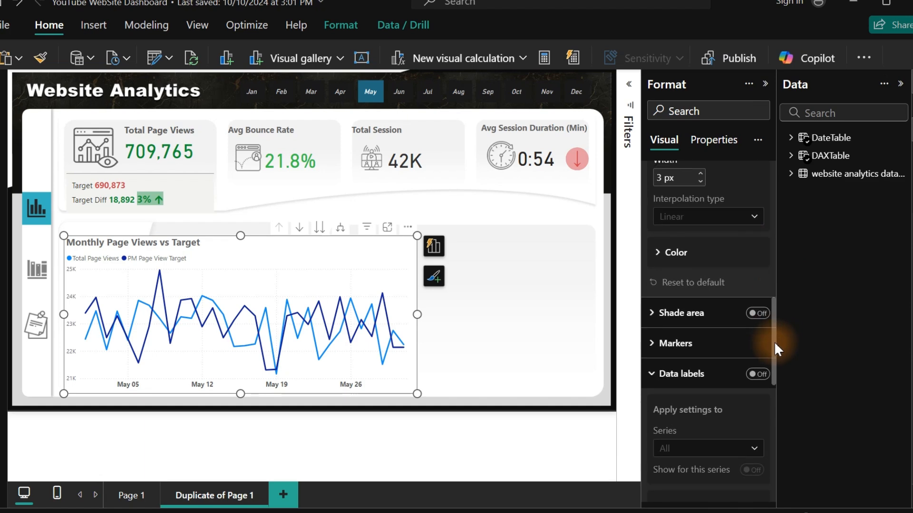
click(686, 264)
click(671, 290)
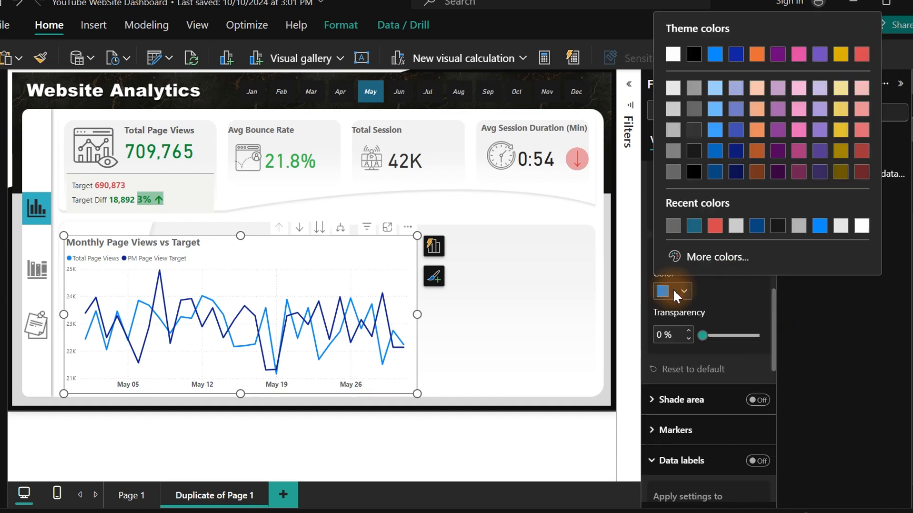
click(694, 226)
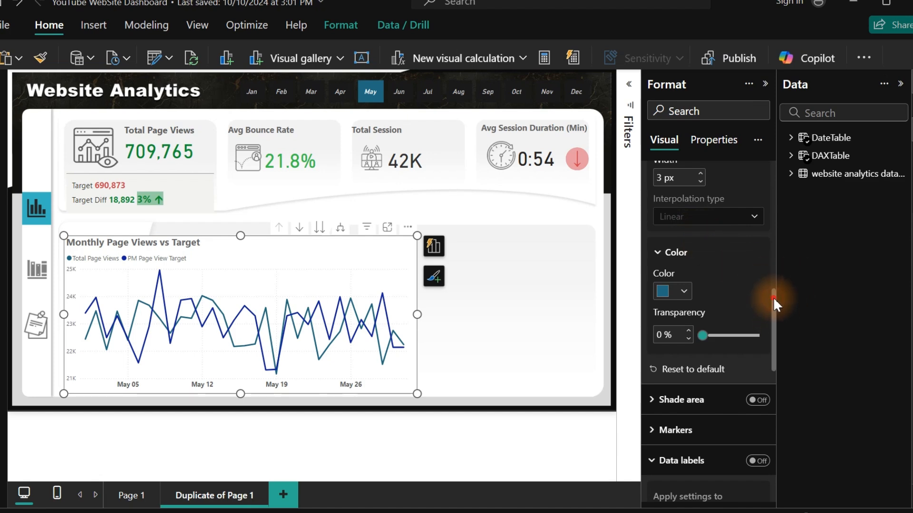
Set the line colour of the PM Page View Target series to dark grey.
scroll(773, 298, up, 3)
scroll(776, 259, up, 1)
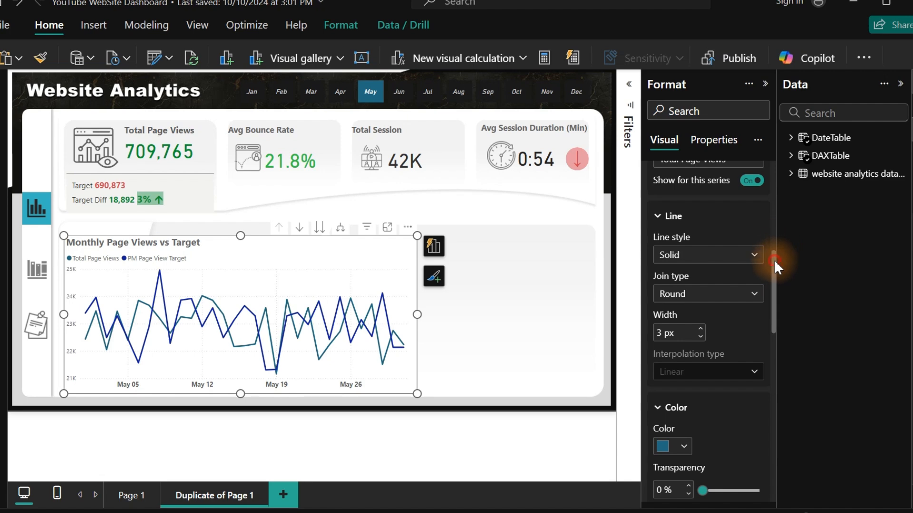
scroll(773, 259, up, 2)
click(726, 232)
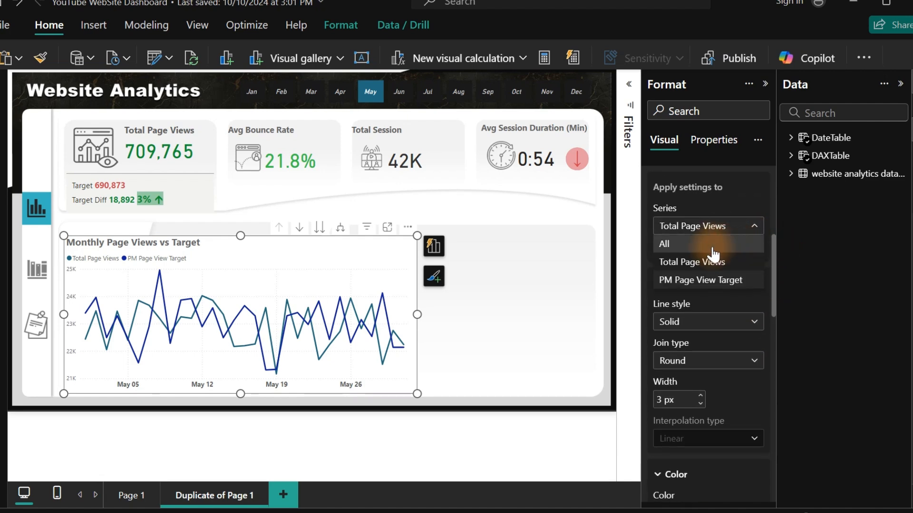
click(705, 282)
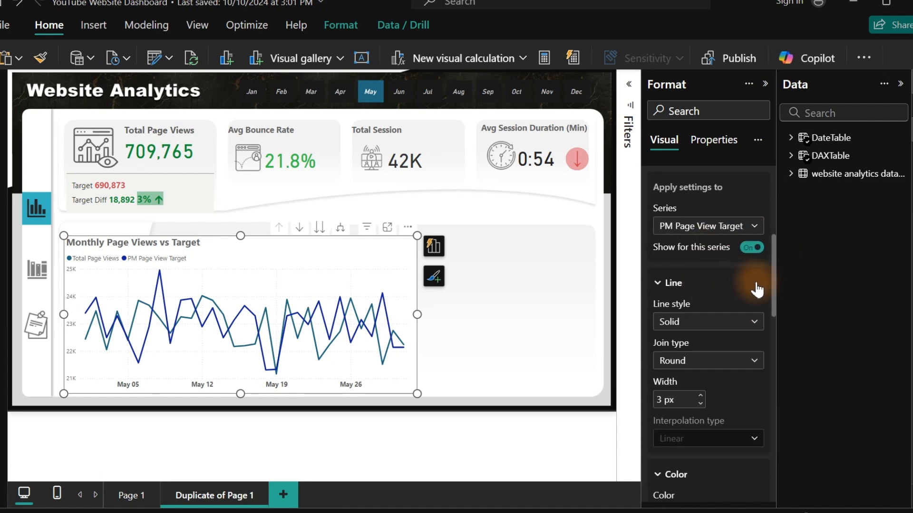
drag(774, 285, 780, 348)
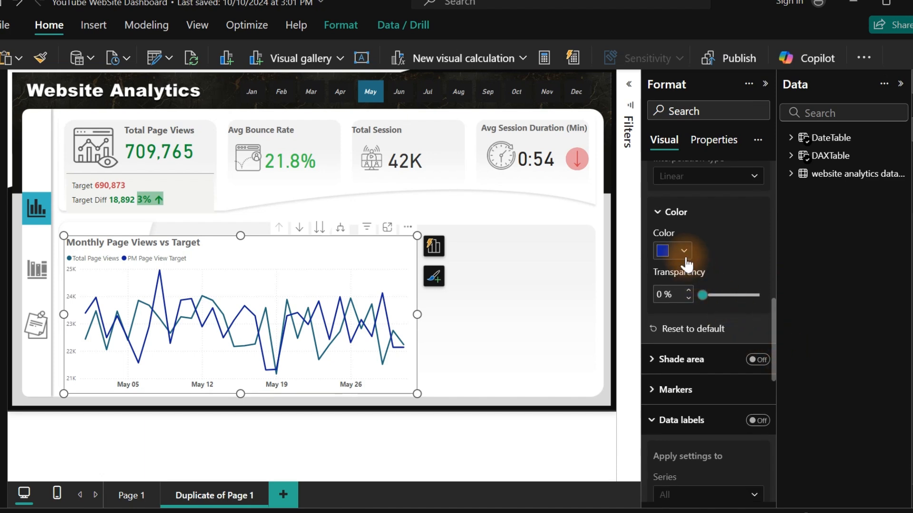
click(683, 250)
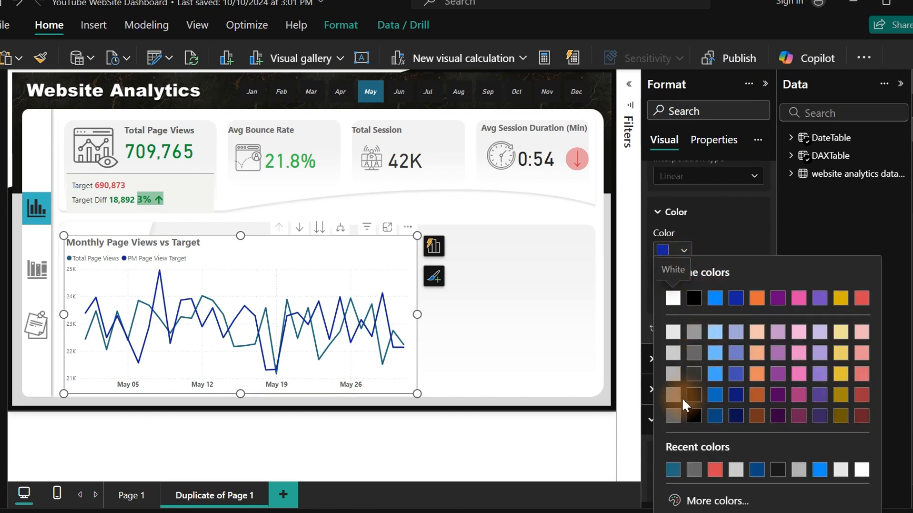
click(674, 417)
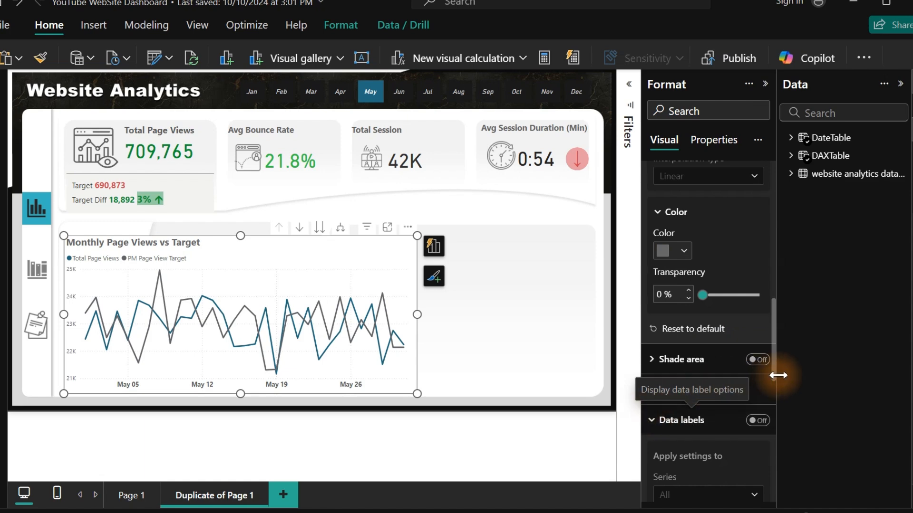
Turn on the shade area for all series of the line chart and set its area transparency to 90%.
click(761, 364)
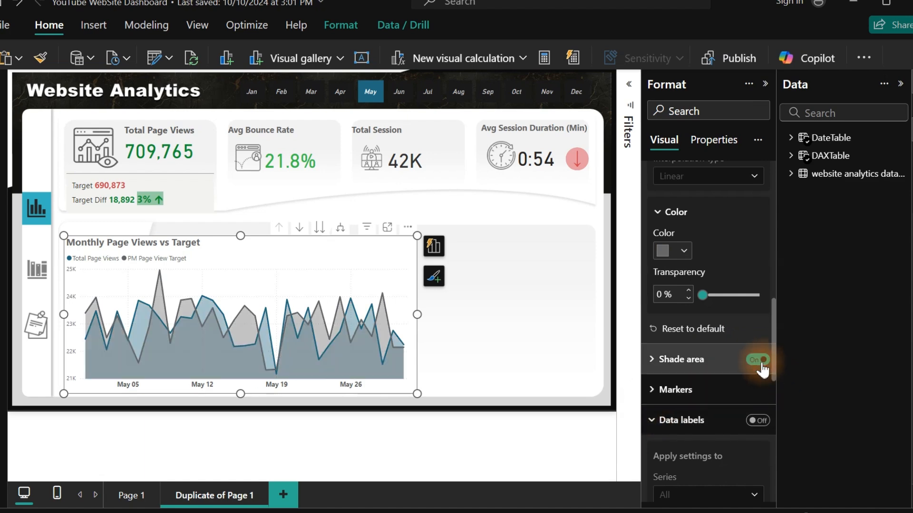
click(692, 365)
scroll(766, 361, down, 5)
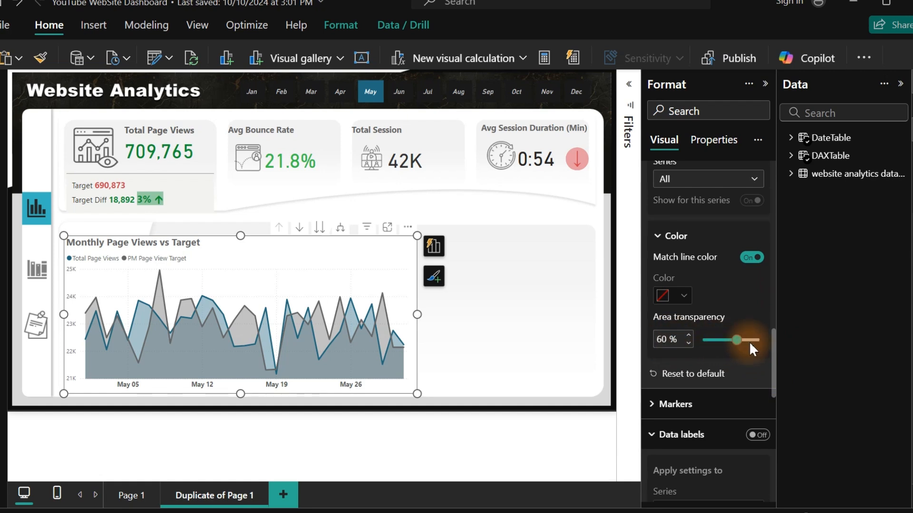
drag(738, 339, 750, 341)
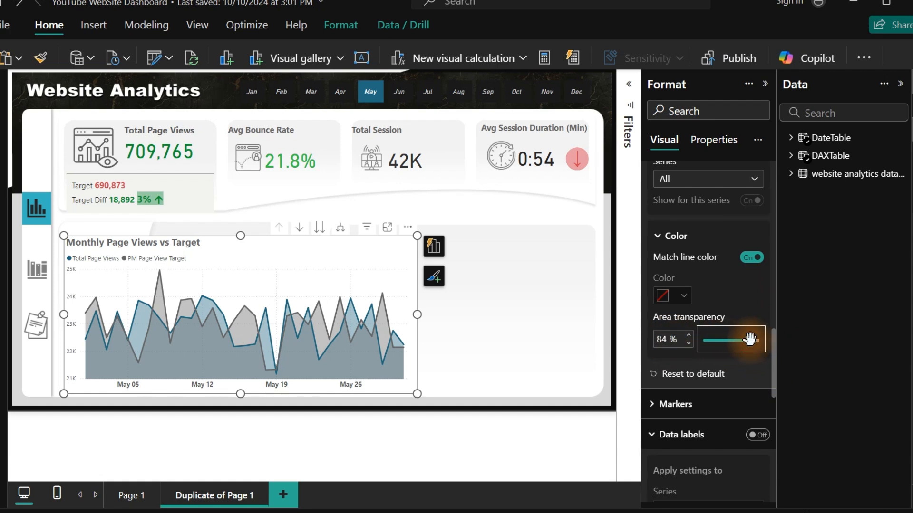
click(667, 339)
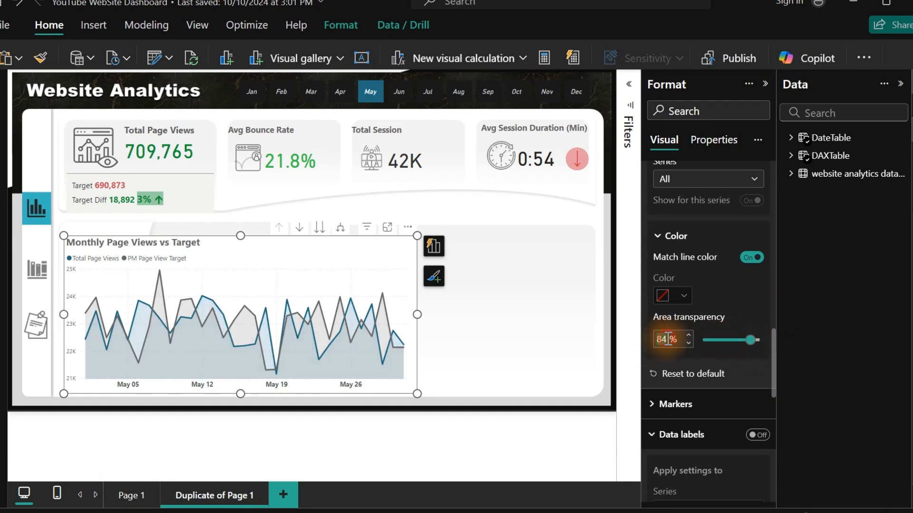
text(95)
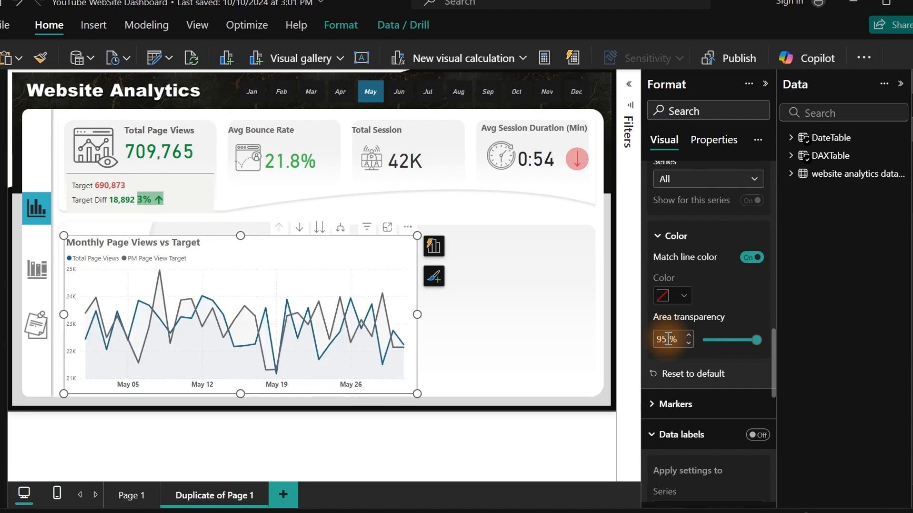
key(BackSpace)
text(0)
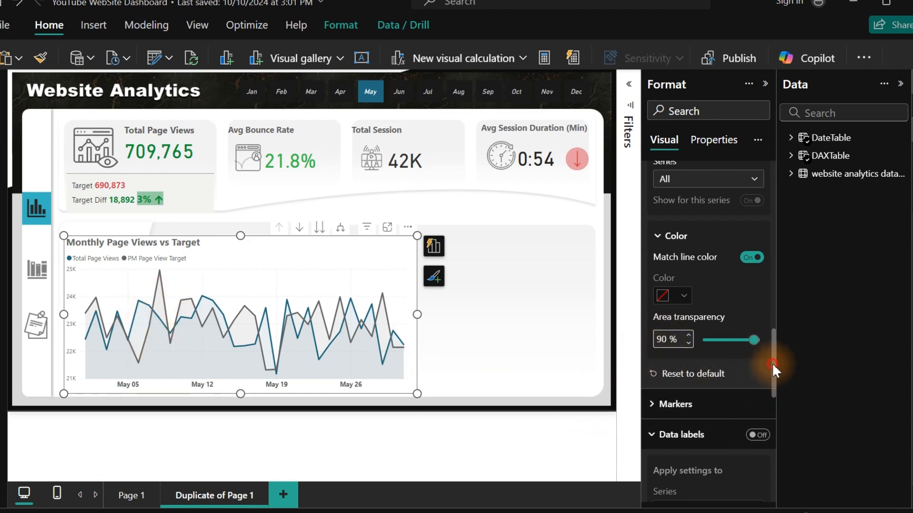
Set the line interpolation type to Smooth for all series and deselect the chart.
drag(771, 363, 778, 471)
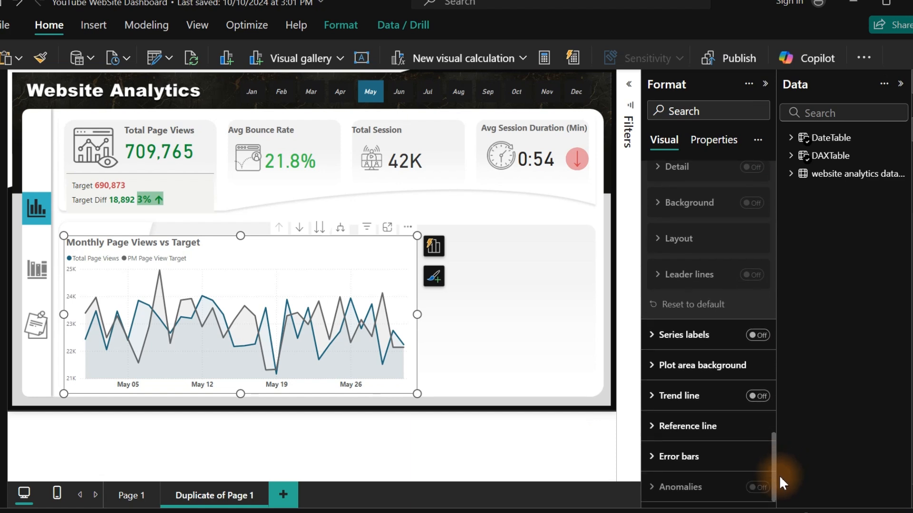
drag(778, 475, 778, 268)
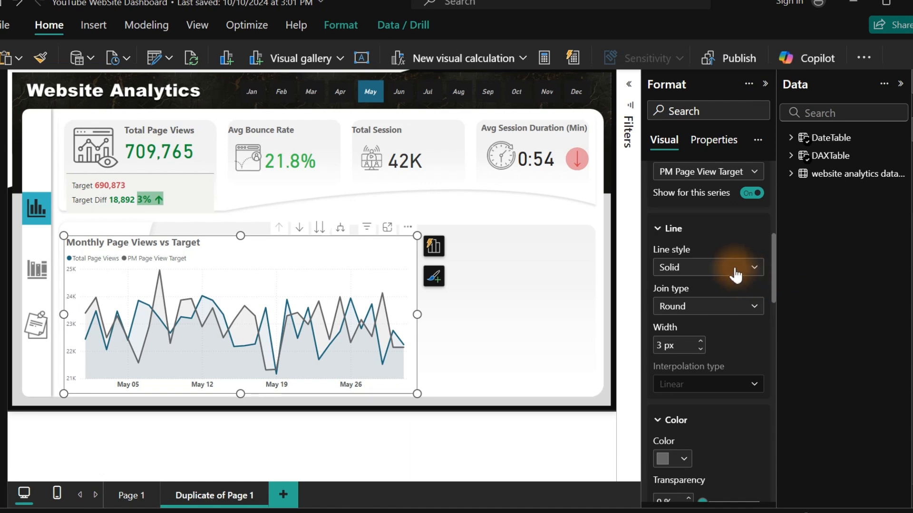
drag(773, 285, 772, 278)
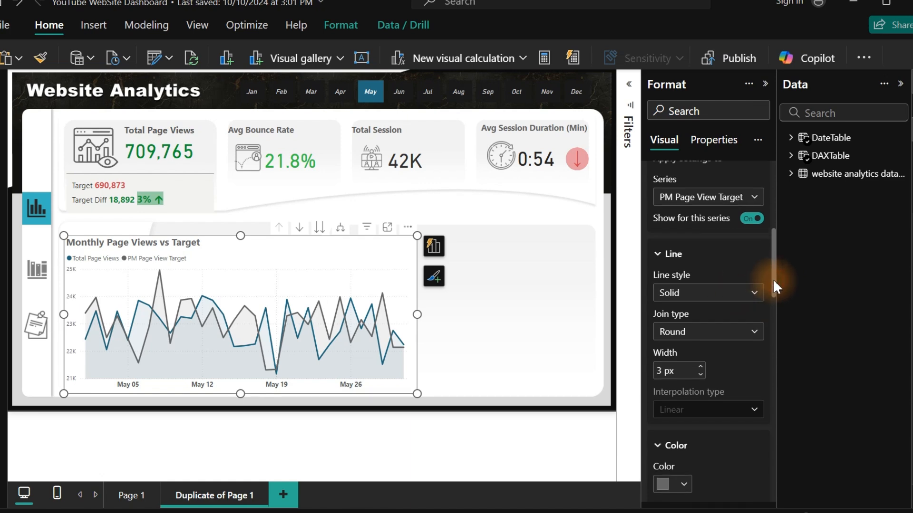
click(713, 204)
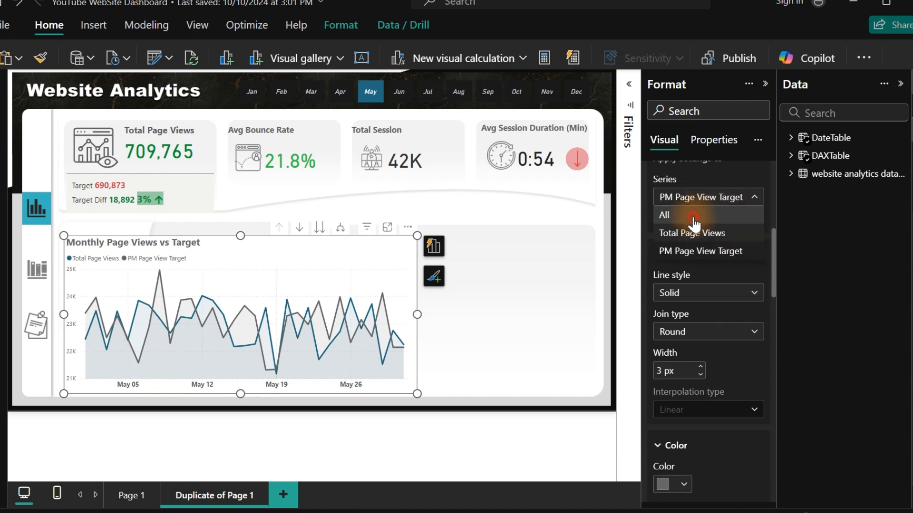
click(694, 209)
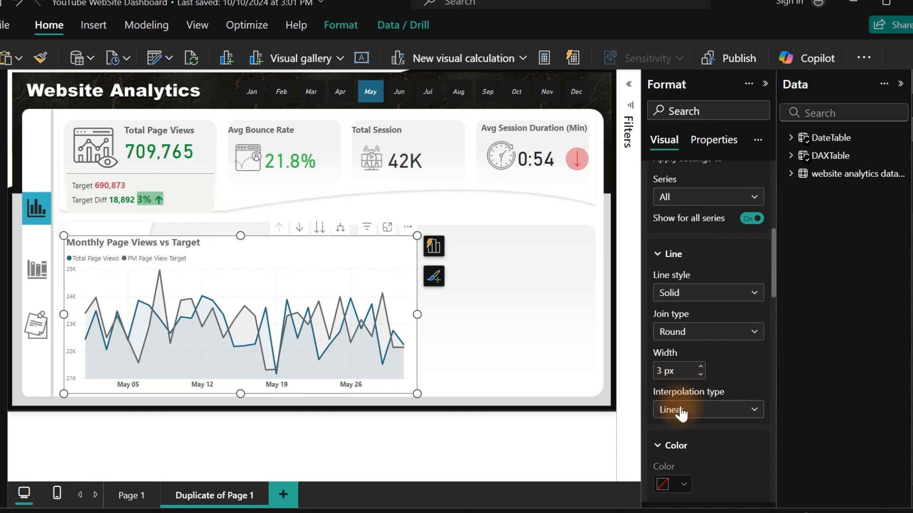
click(683, 412)
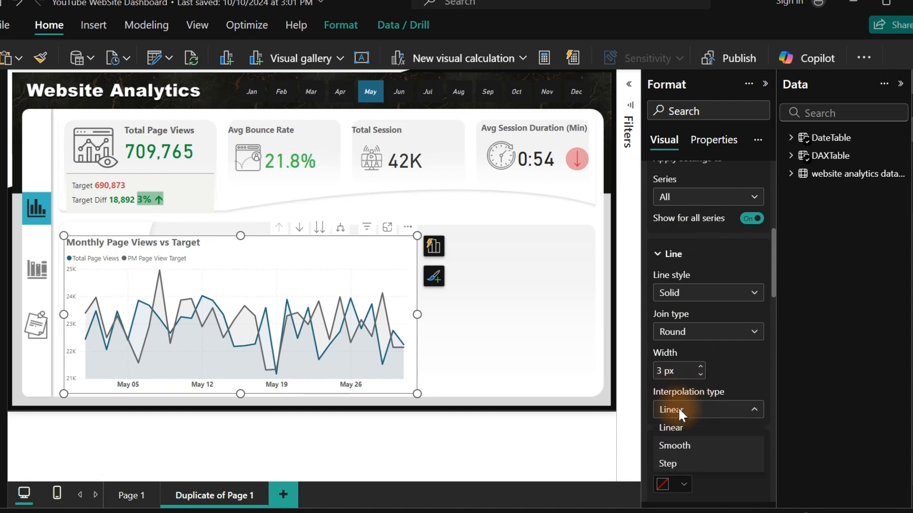
click(684, 451)
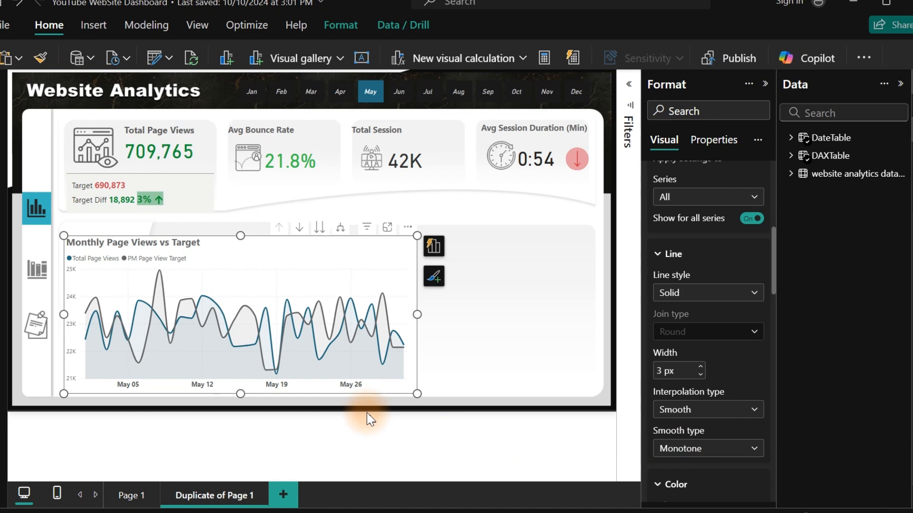
click(346, 434)
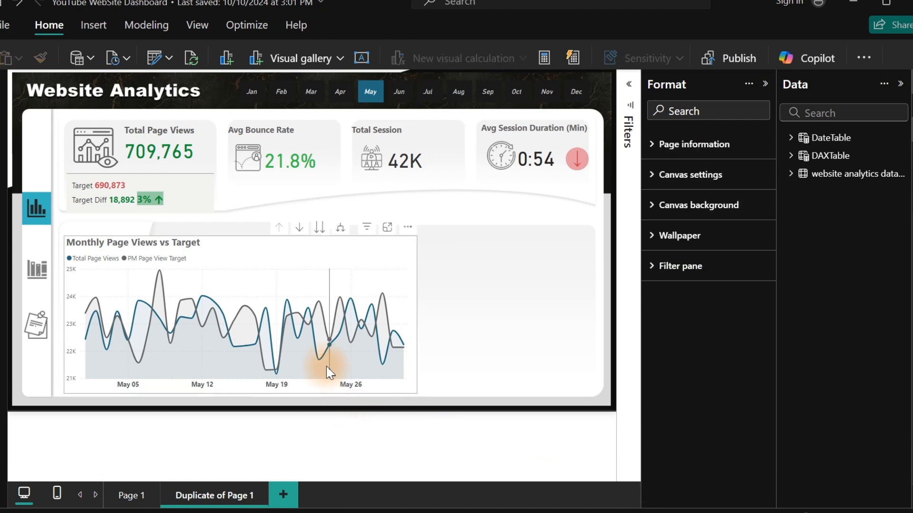
mouse_move(326, 360)
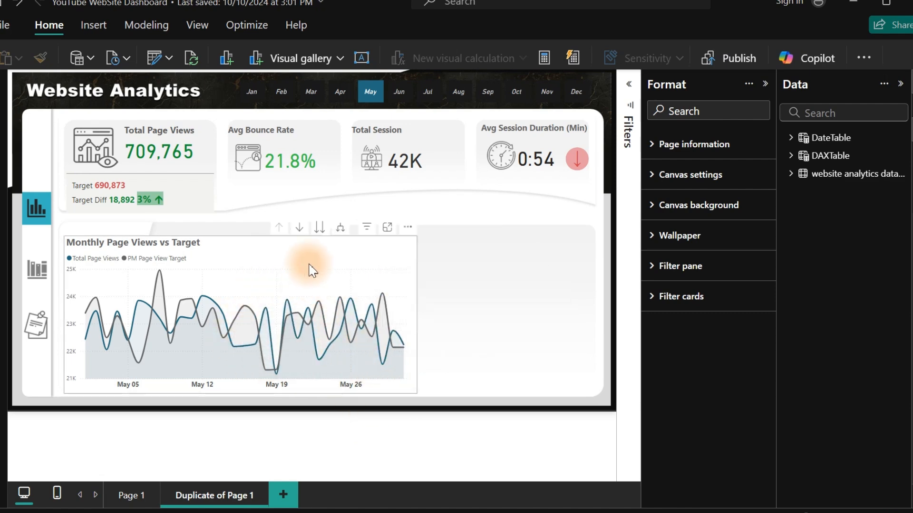
Try the line chart's drill-up, next-level and expand-level views of the date hierarchy and return to the daily Date level.
click(319, 230)
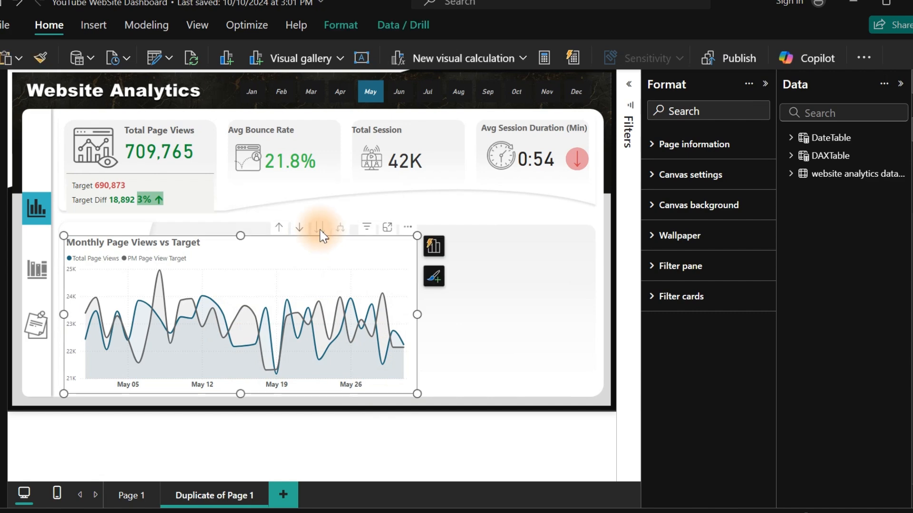
click(319, 229)
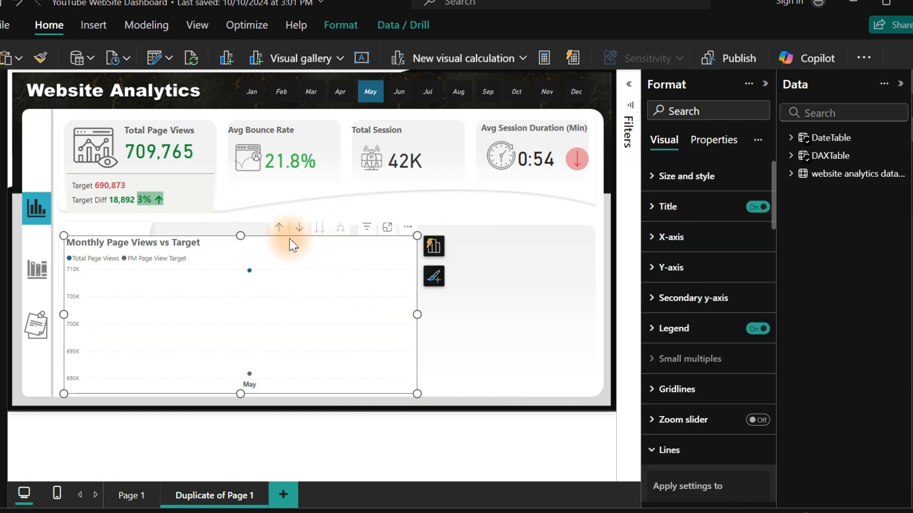
click(278, 229)
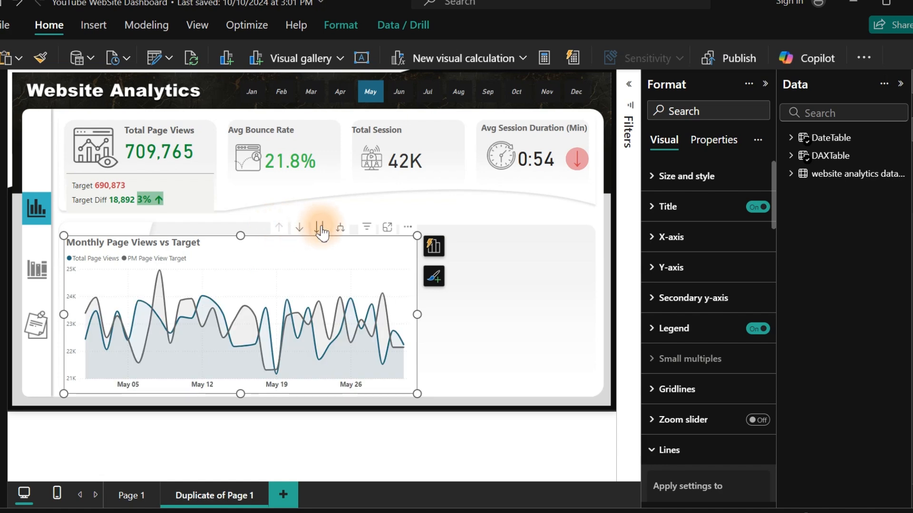
click(340, 230)
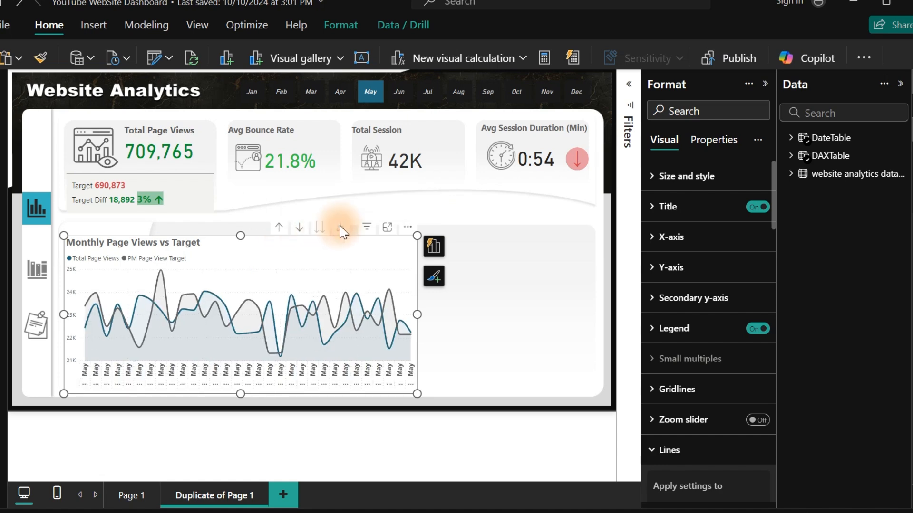
click(278, 229)
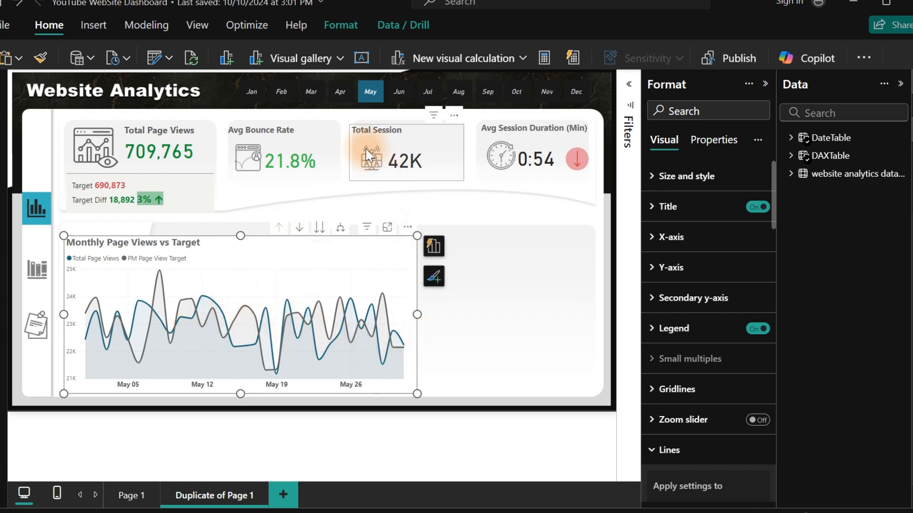
Clear the May selection in the month slicer and turn on the line chart's zoom slider for the X-axis only.
click(372, 98)
click(372, 99)
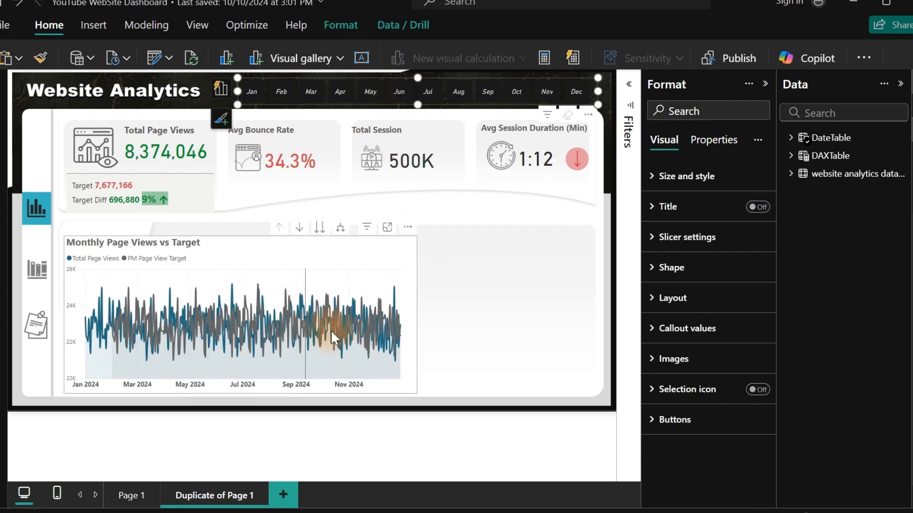
click(286, 250)
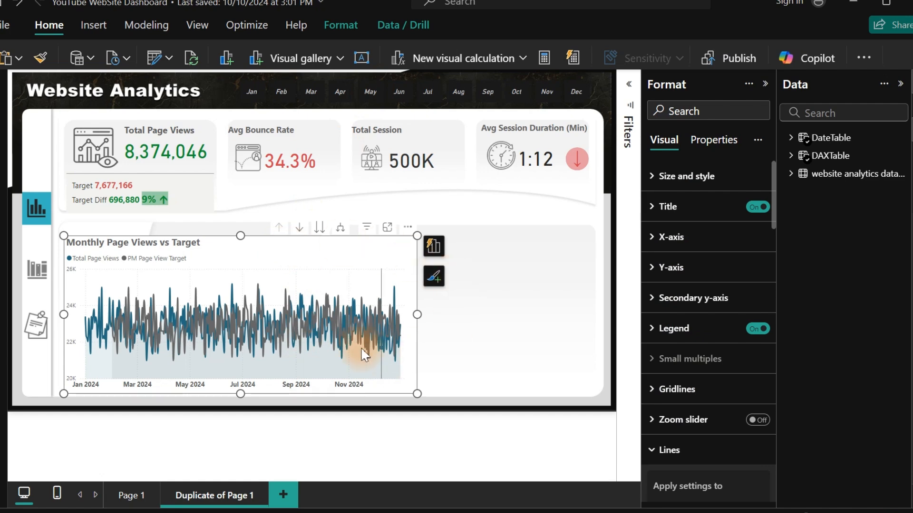
click(759, 420)
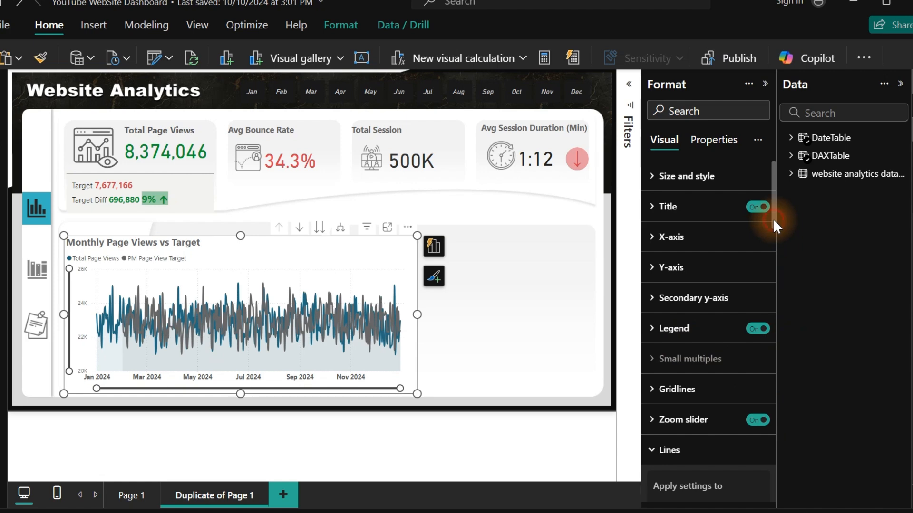
drag(773, 219, 773, 280)
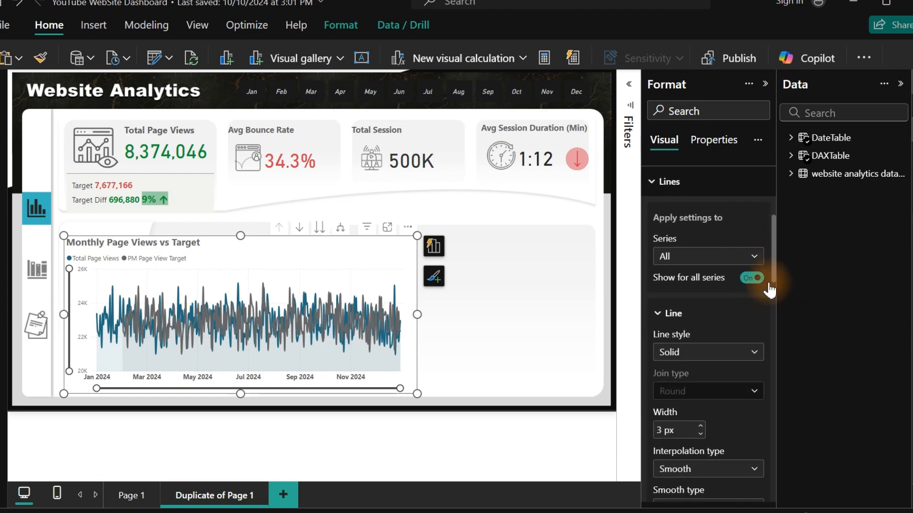
click(753, 257)
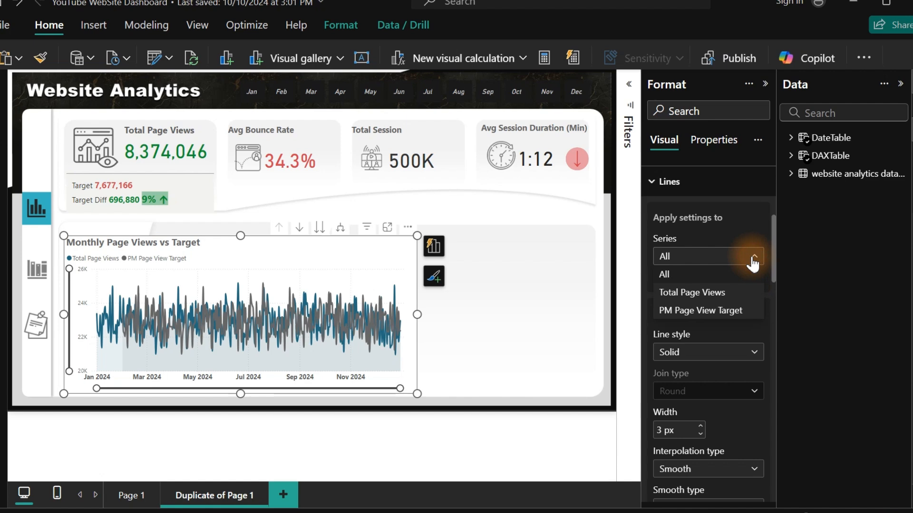
click(752, 257)
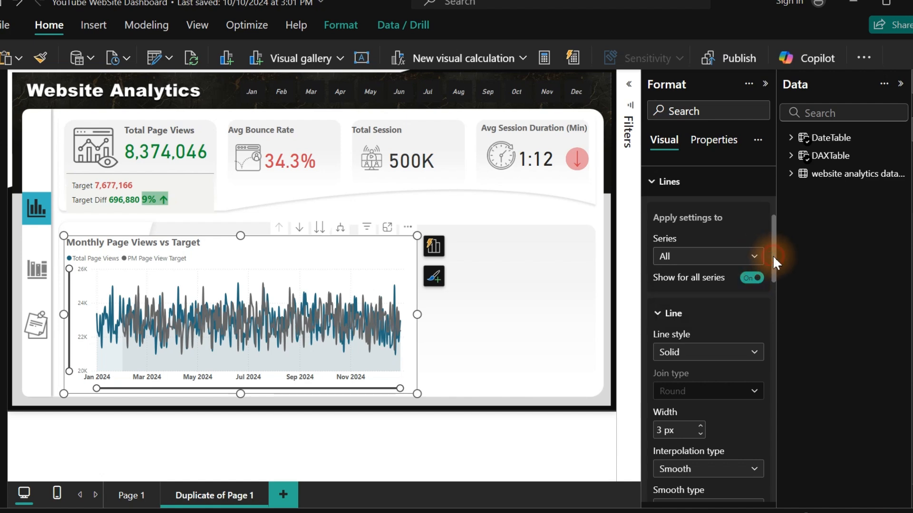
drag(772, 256, 774, 233)
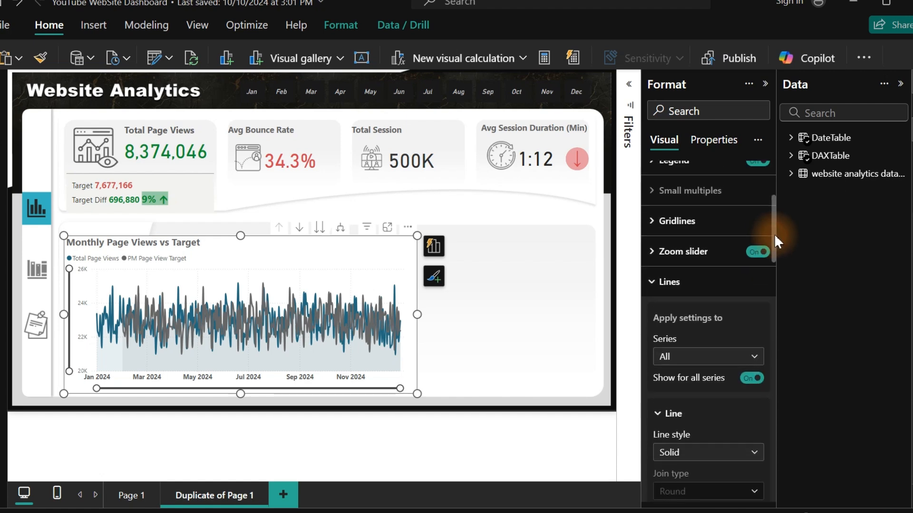
click(673, 260)
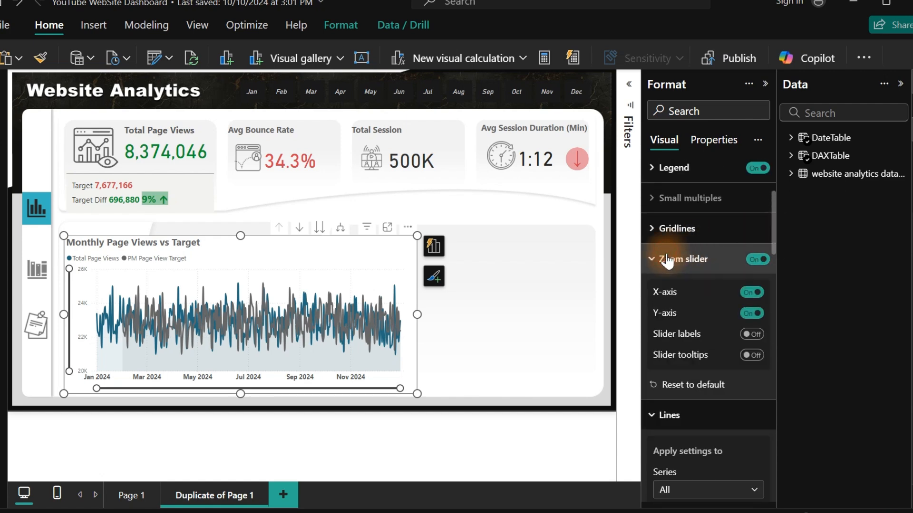
click(753, 313)
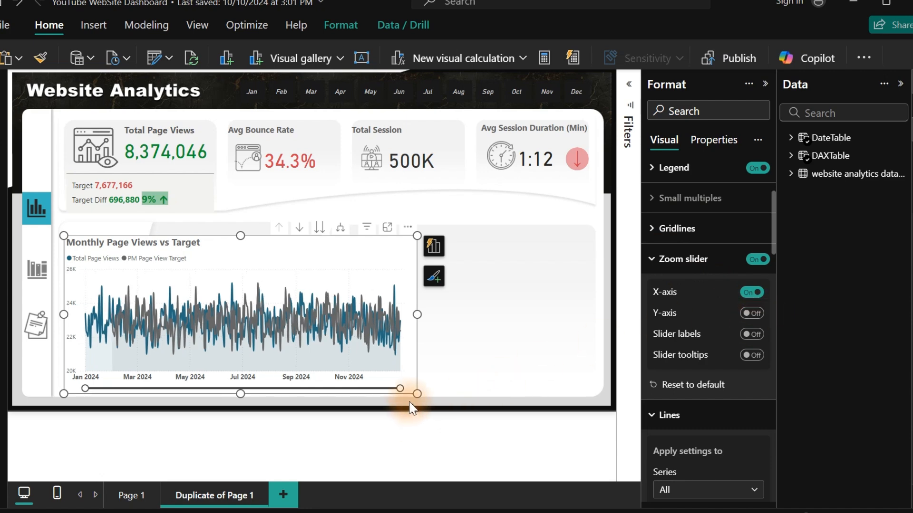
Delete the month slicer from the page header and add a new blank visual beside the line chart.
click(592, 85)
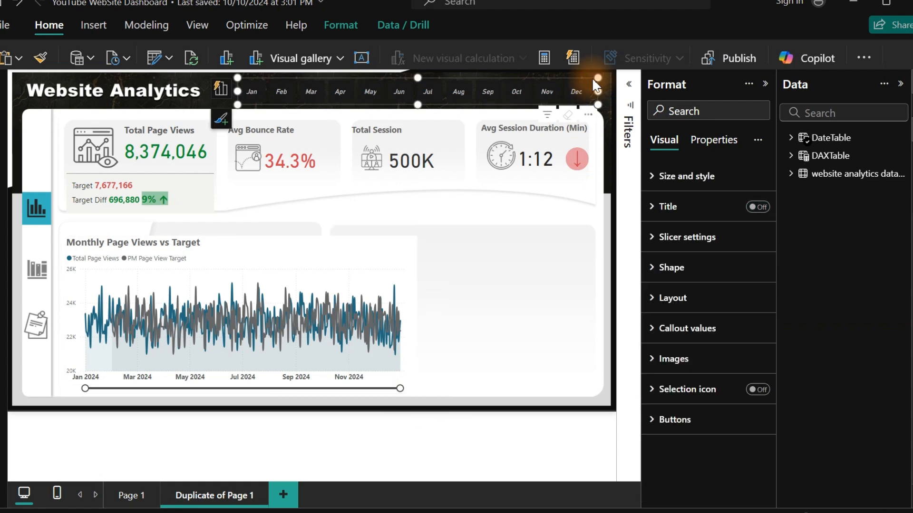
key(Delete)
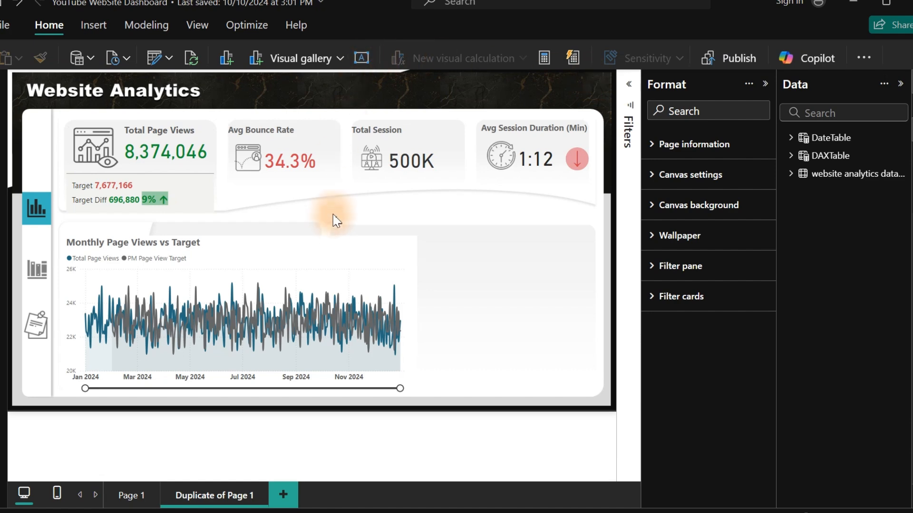
click(474, 252)
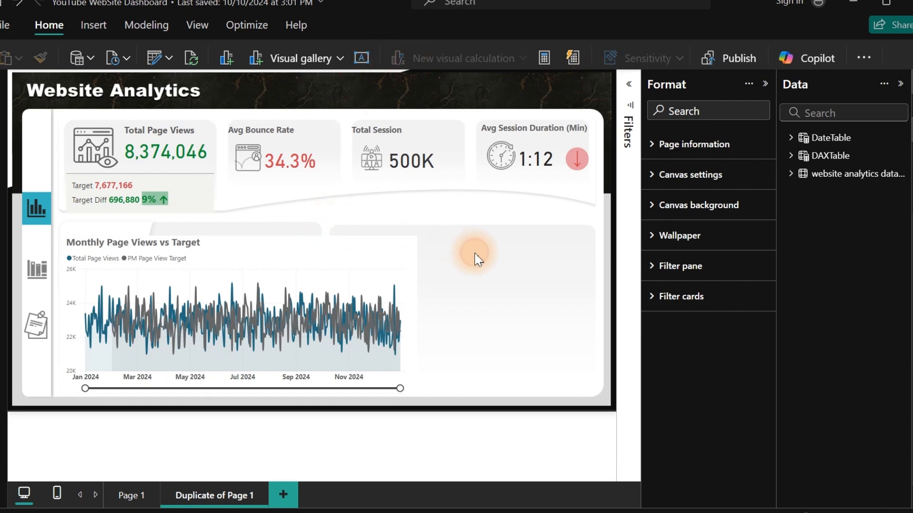
right_click(475, 253)
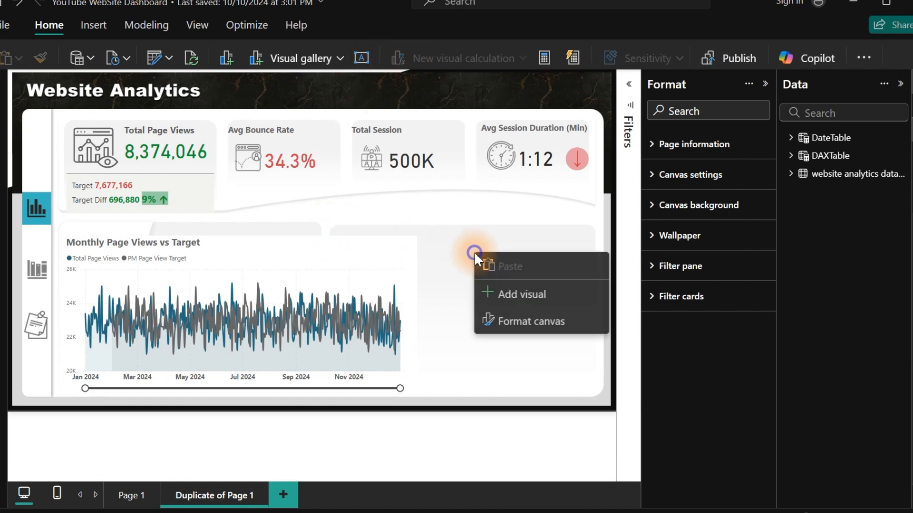
click(544, 292)
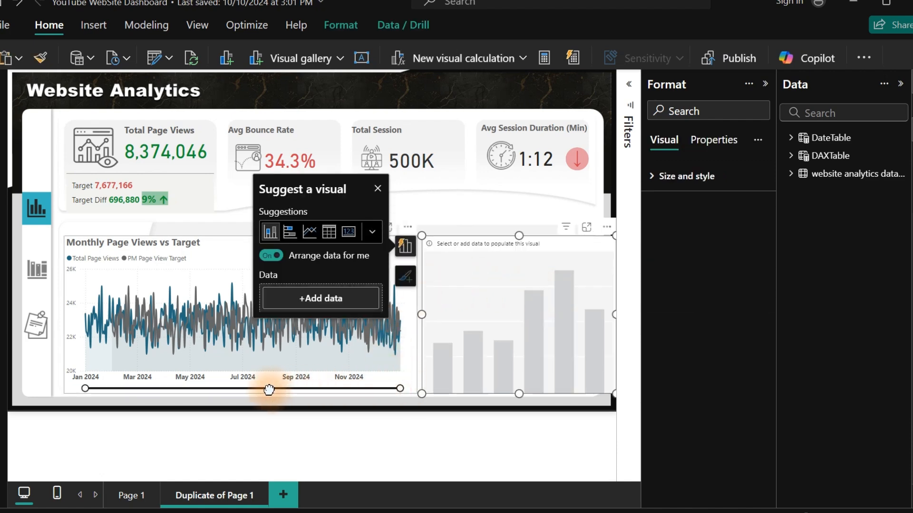
Narrow the line chart's zoom slider range to about late January through late March 2024 and close the visual suggestions.
click(404, 387)
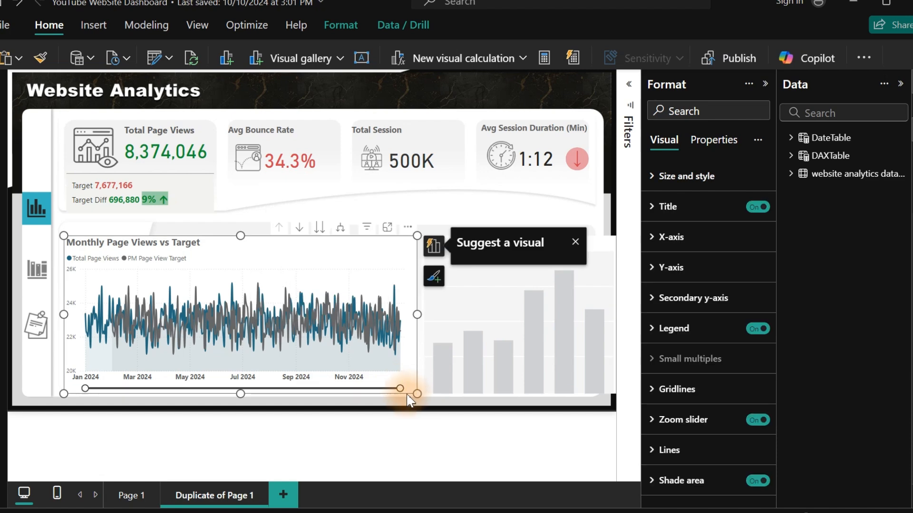
drag(398, 388, 222, 389)
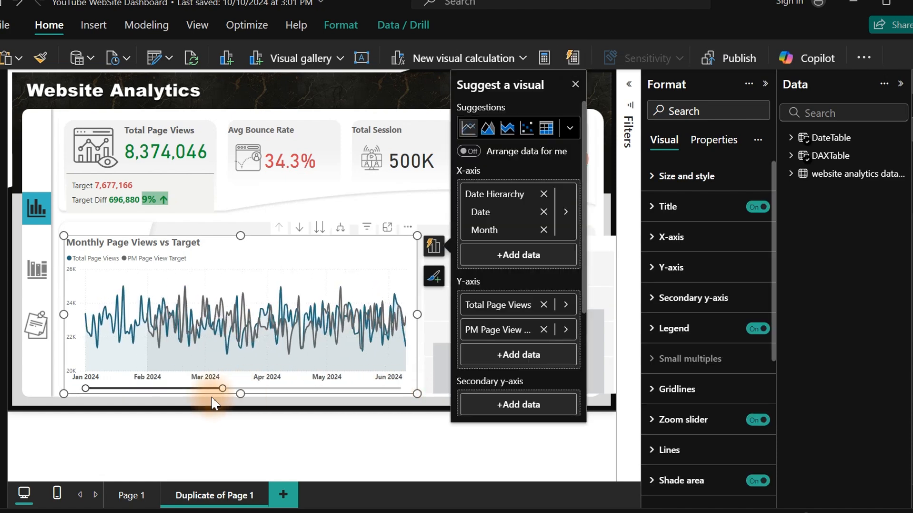
drag(82, 387, 141, 388)
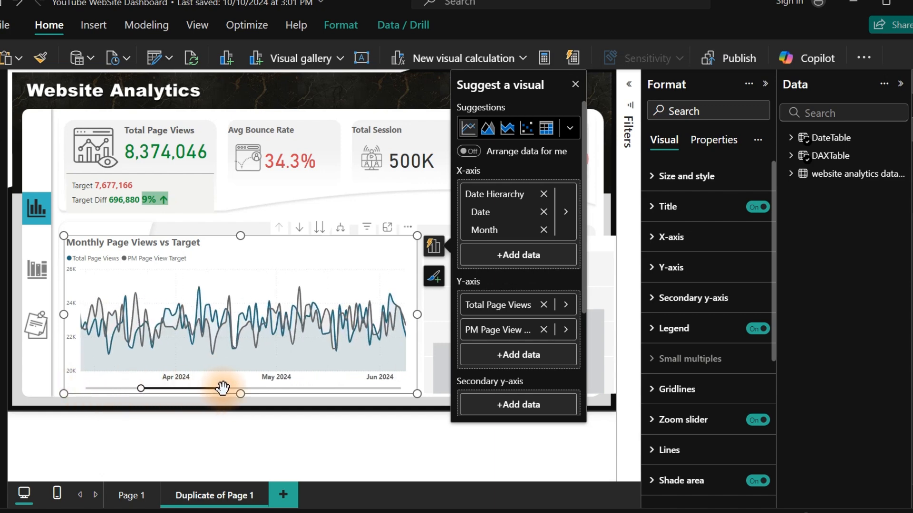
drag(180, 394, 116, 388)
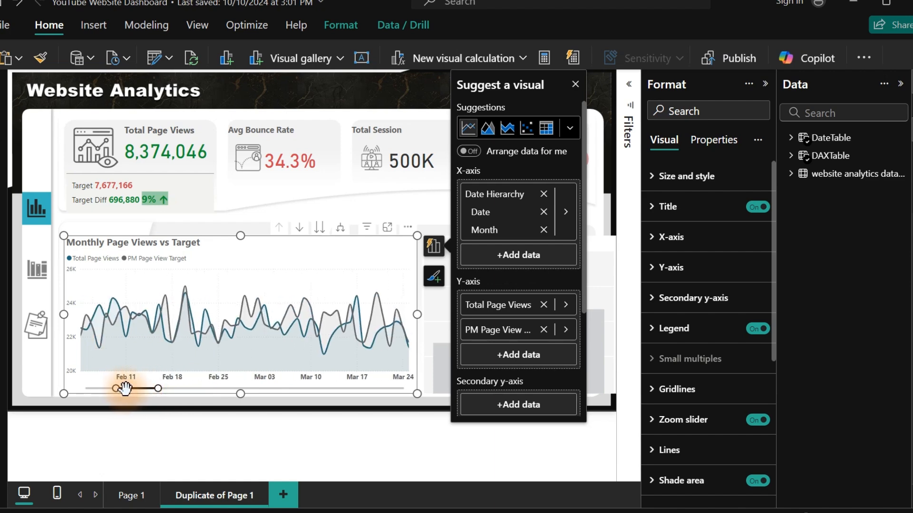
drag(109, 391, 102, 388)
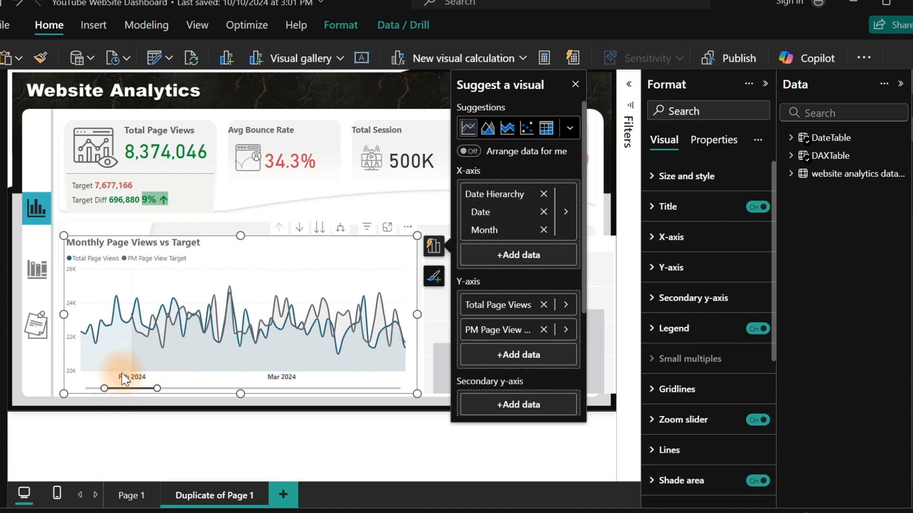
mouse_move(131, 317)
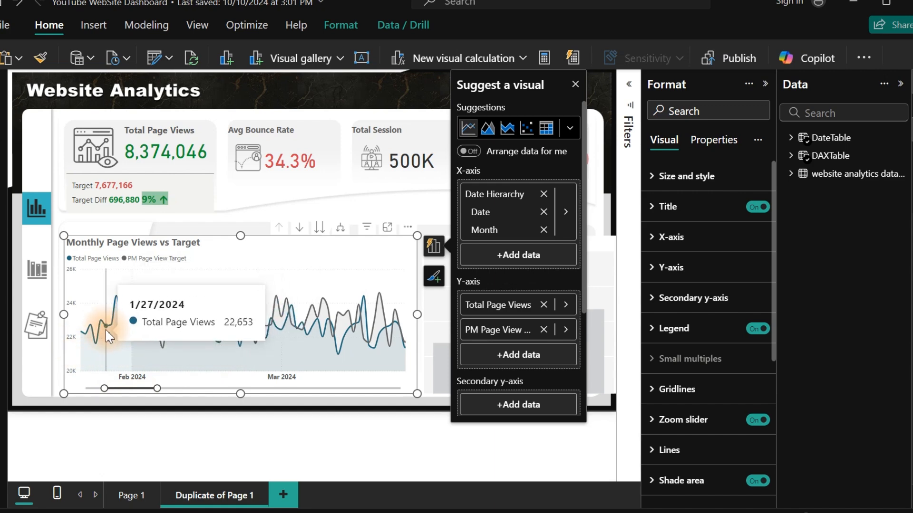
mouse_move(105, 330)
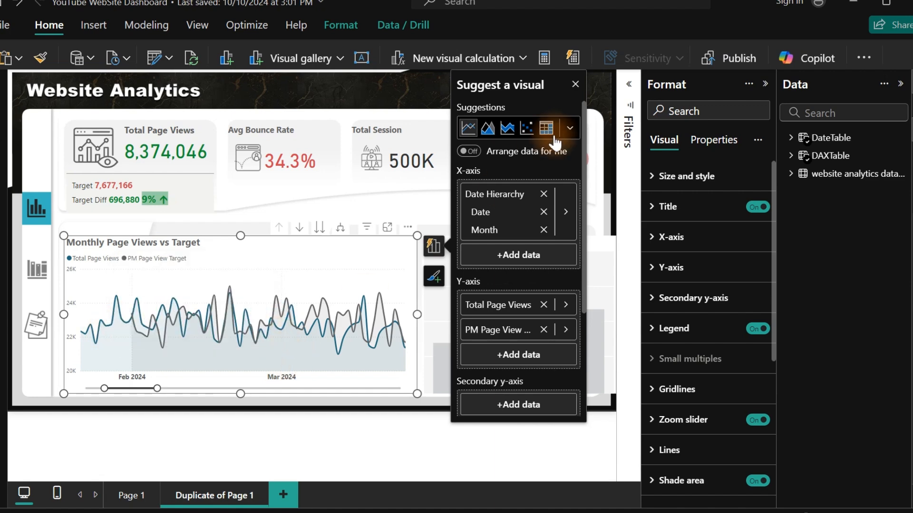
click(575, 84)
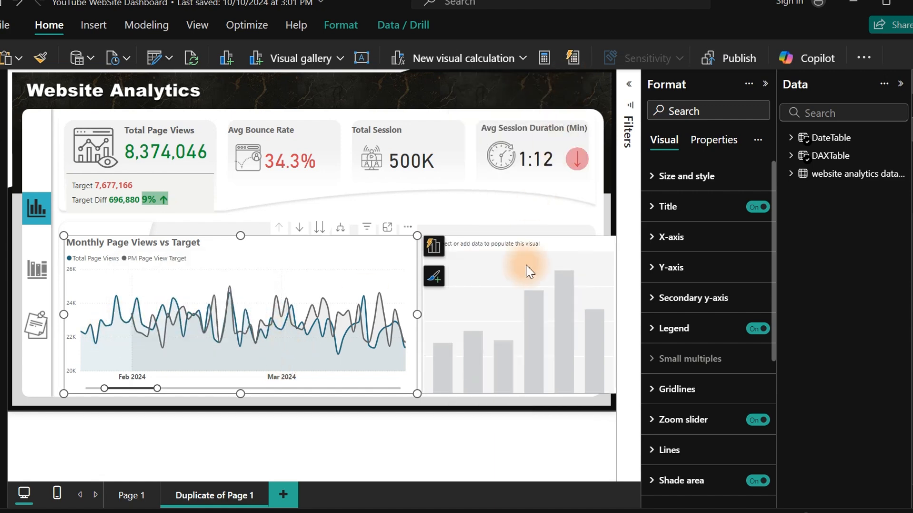
Populate the blank visual with Weekday from DateTable and the Total Page Views measure as a column chart.
click(494, 260)
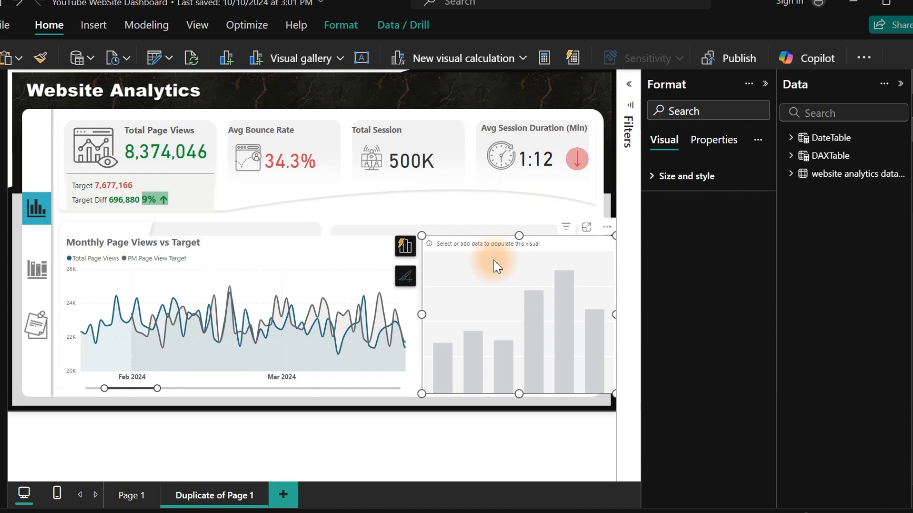
click(792, 139)
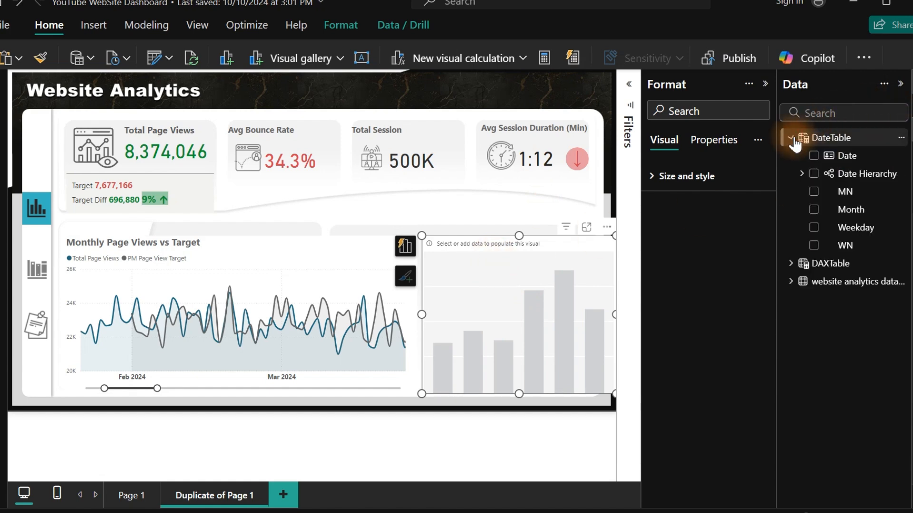
click(814, 228)
click(834, 114)
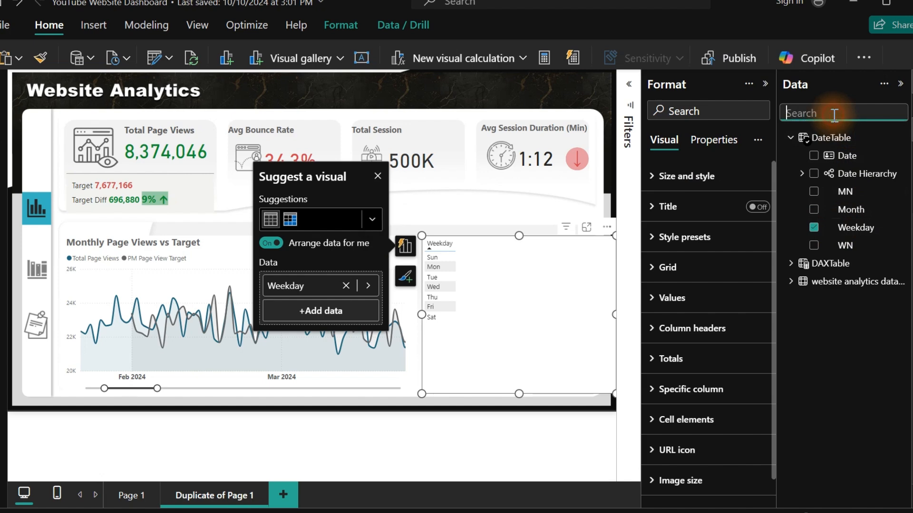
text(page)
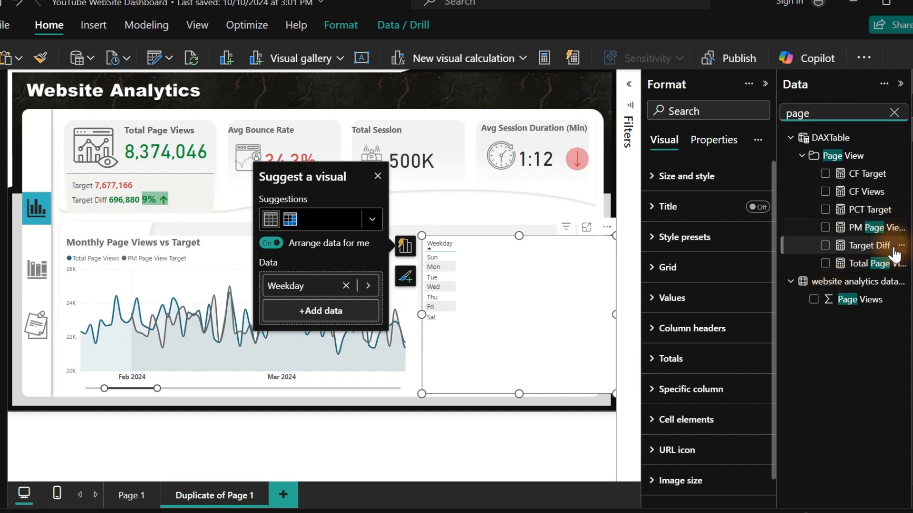
click(825, 264)
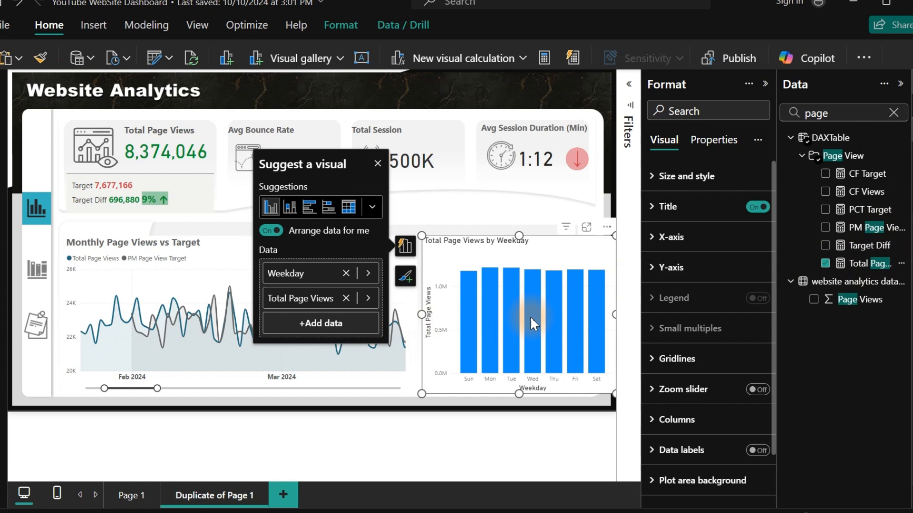
Hide the weekday column chart's Y-axis values and axis titles, and recolor all columns with the recently used dark teal-blue.
click(682, 267)
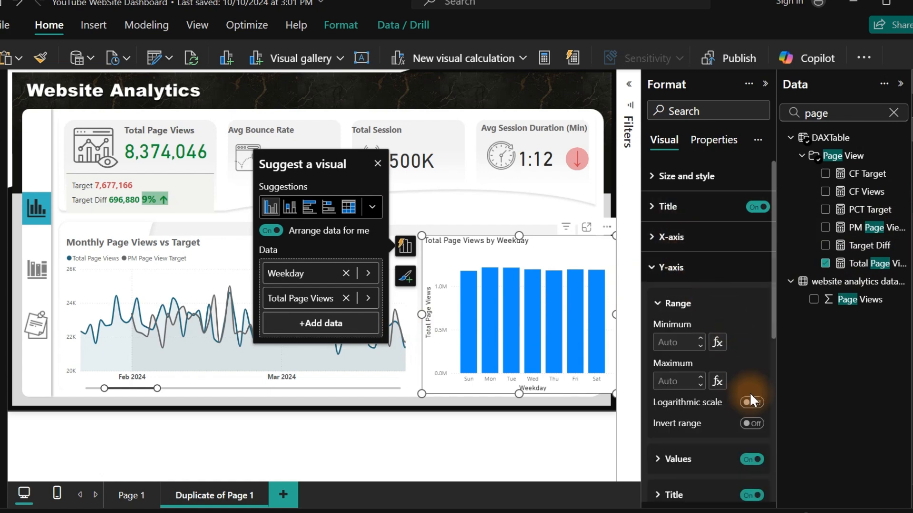
click(752, 460)
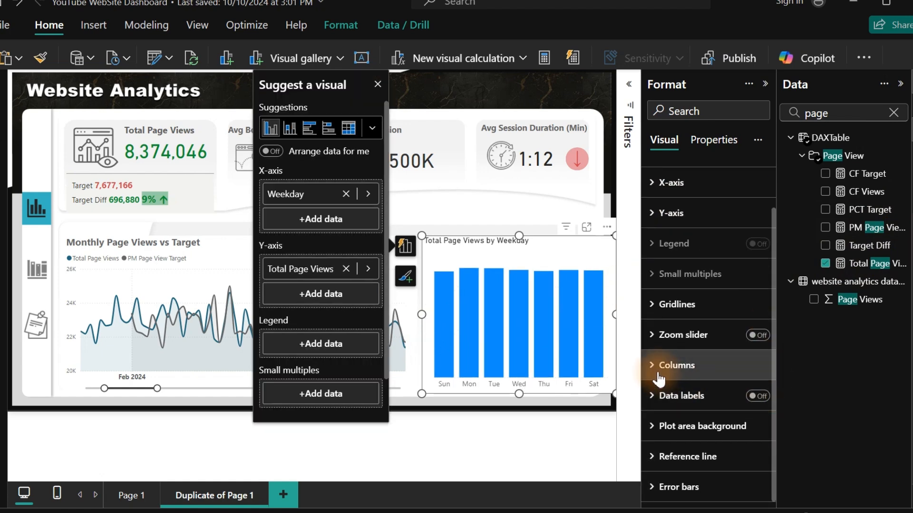
click(672, 375)
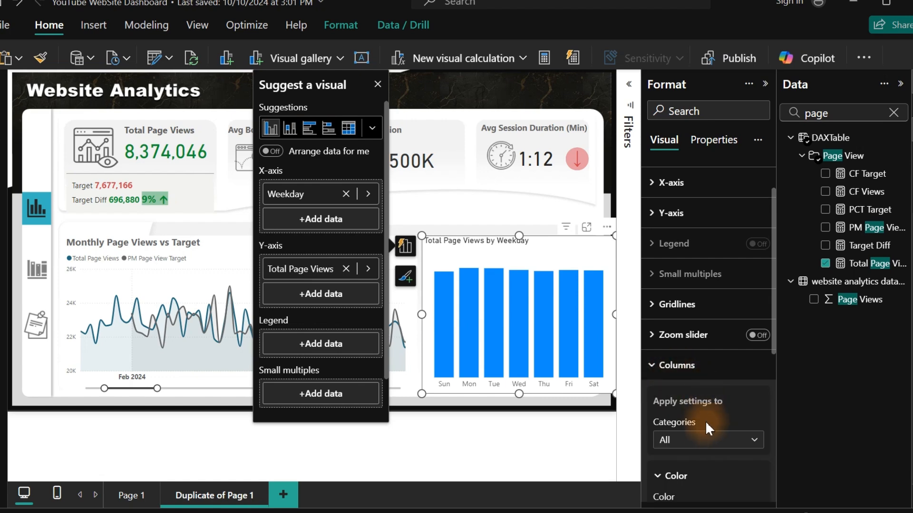
click(702, 442)
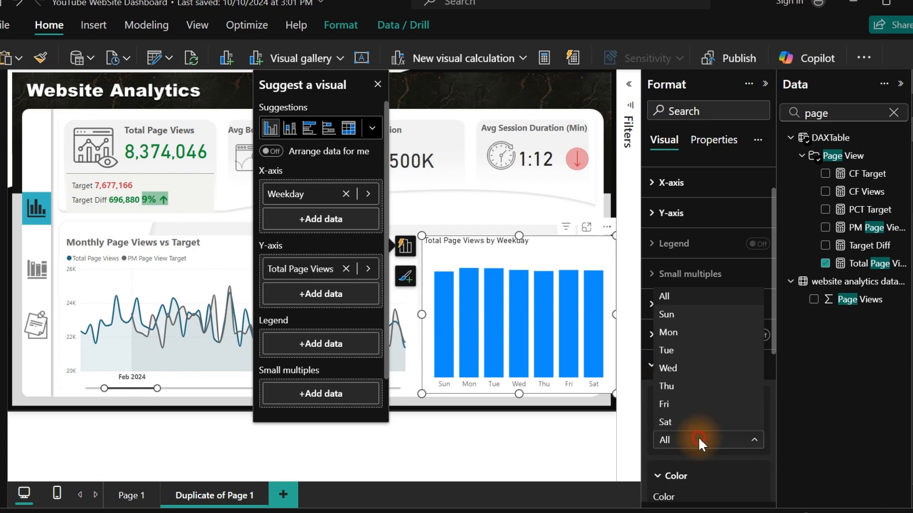
drag(773, 318, 778, 380)
click(683, 384)
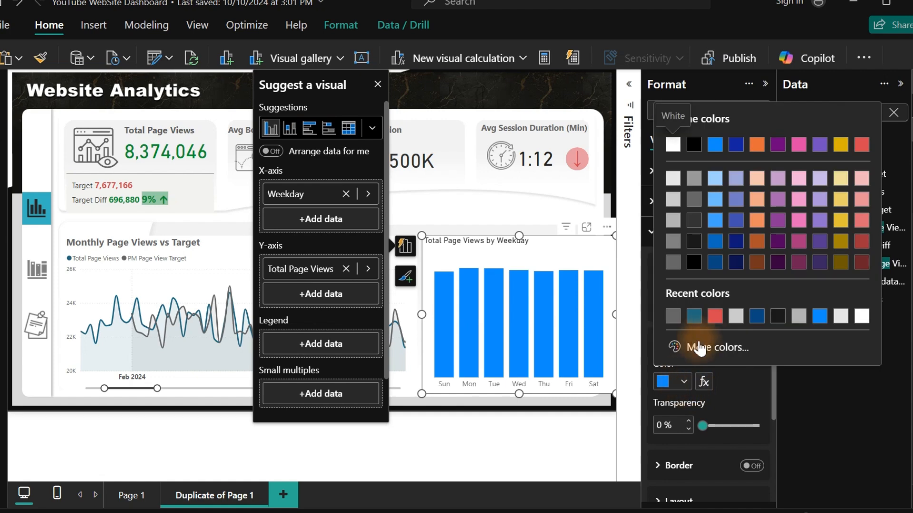
click(690, 317)
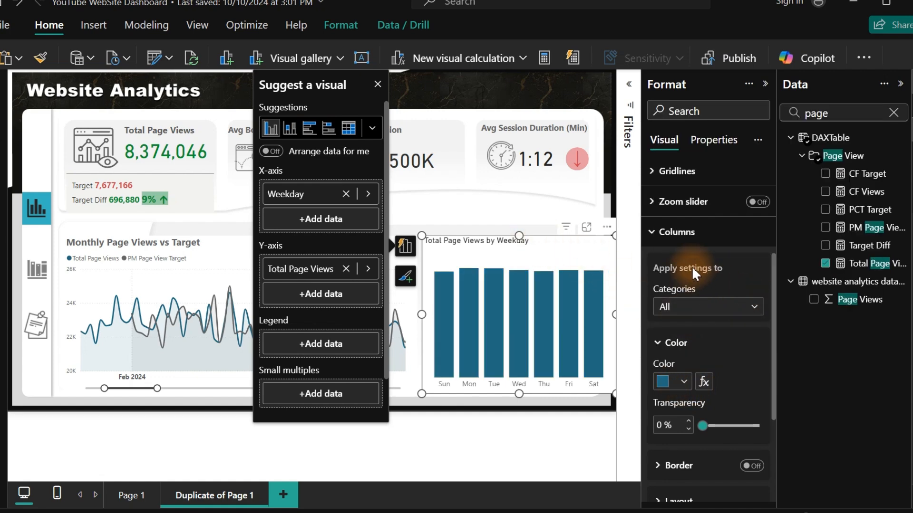
Turn on data labels for the weekday column chart and deselect the visual.
drag(773, 330, 770, 397)
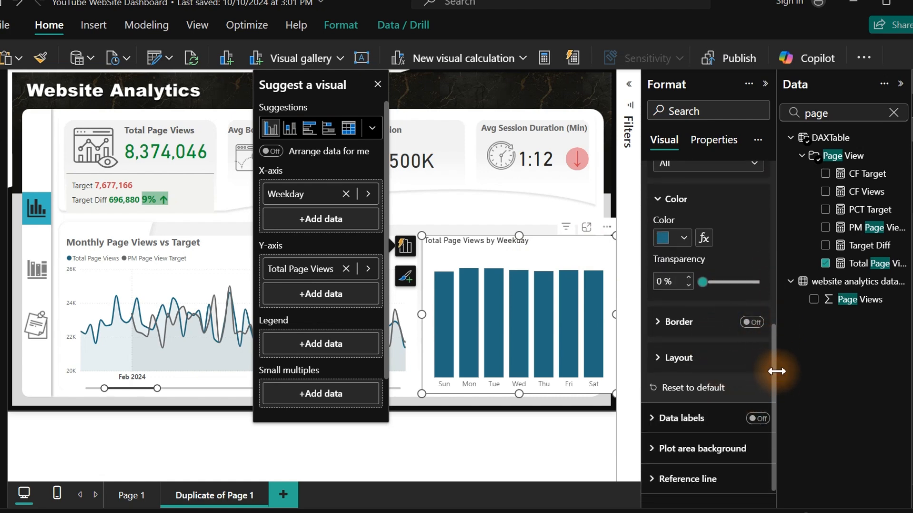
click(757, 419)
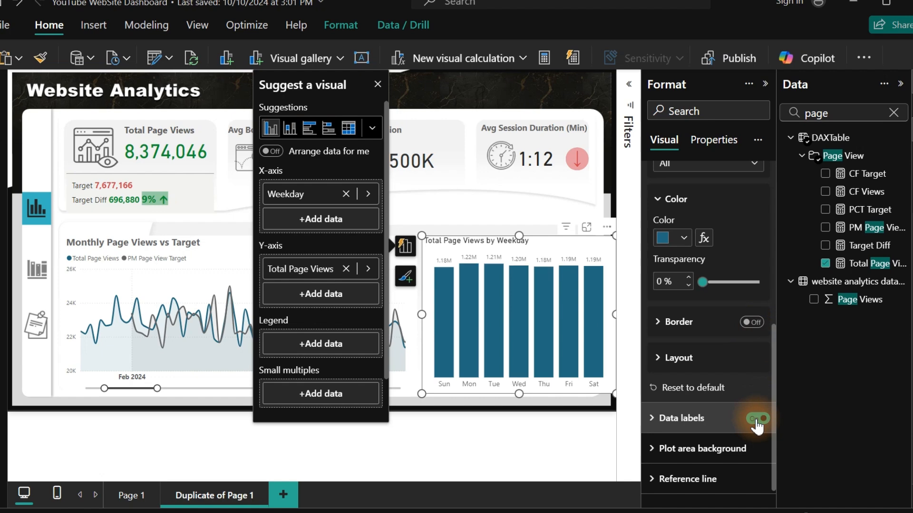
click(500, 224)
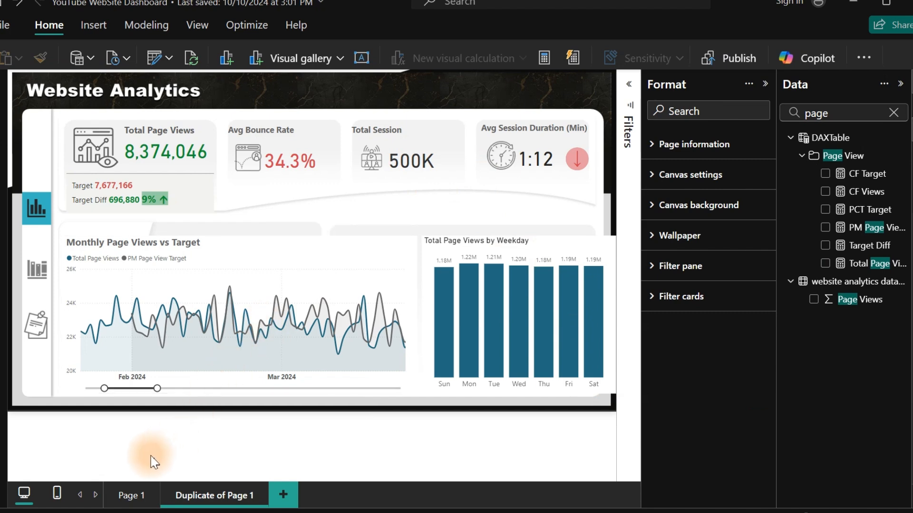
click(131, 496)
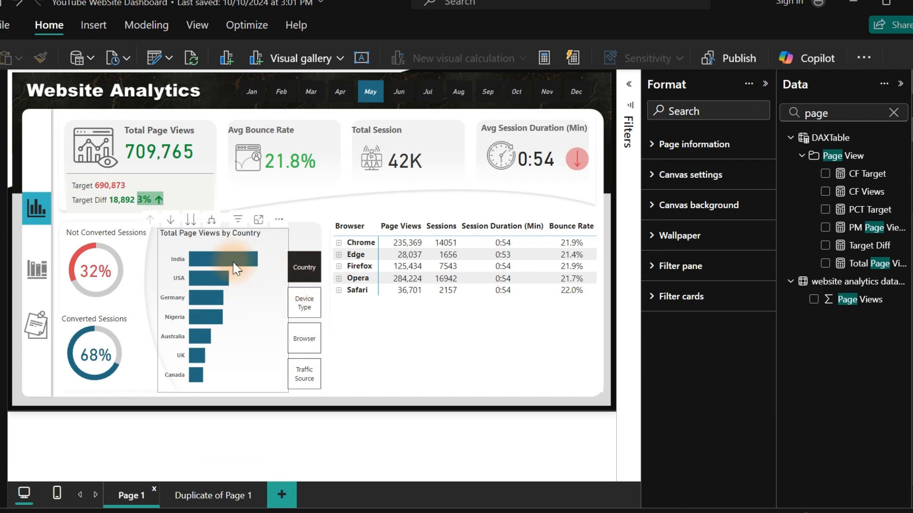
mouse_move(234, 269)
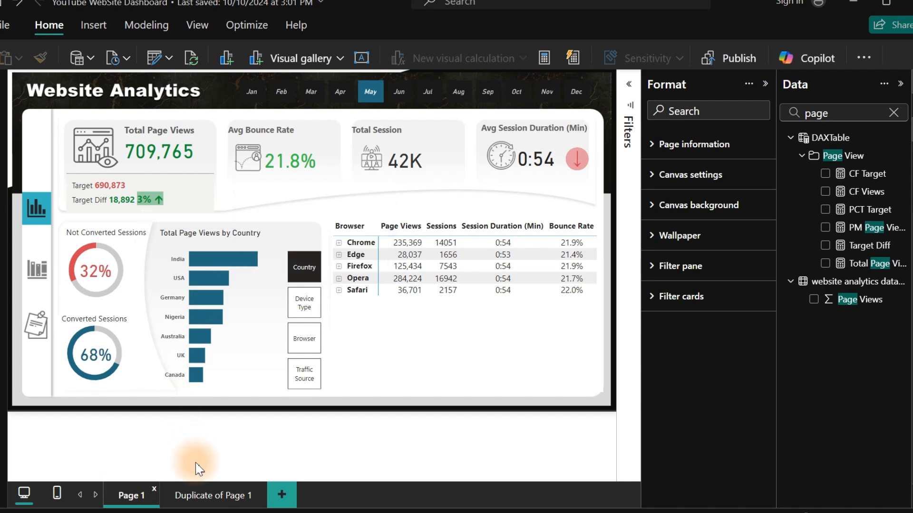
click(204, 498)
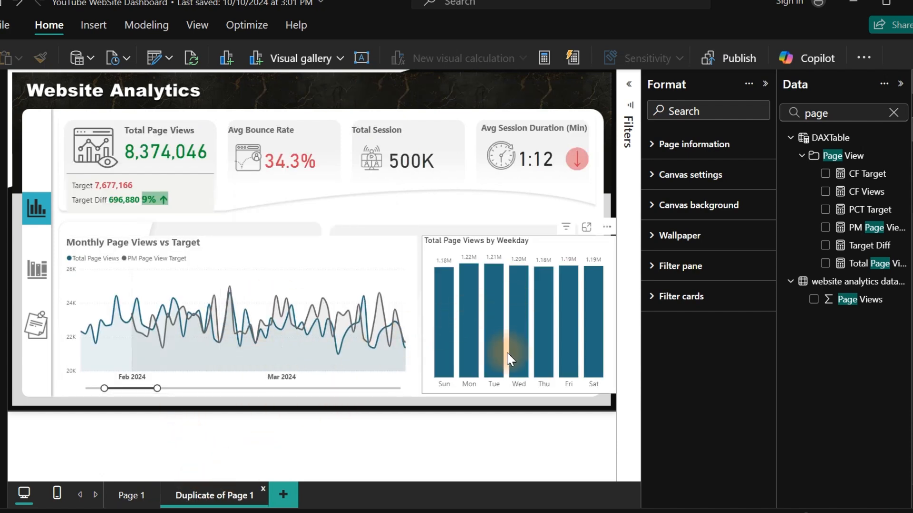
Set the page type of Duplicate of Page 1 to Drillthrough.
click(483, 215)
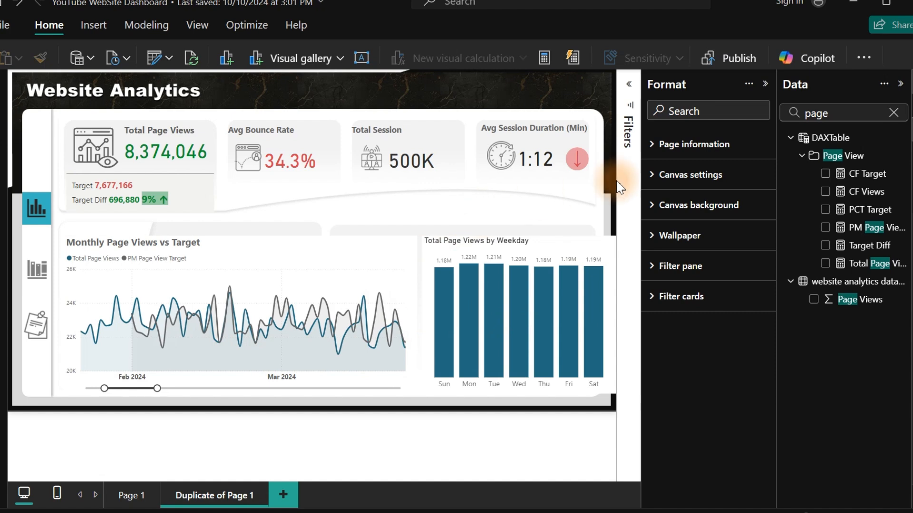
click(715, 161)
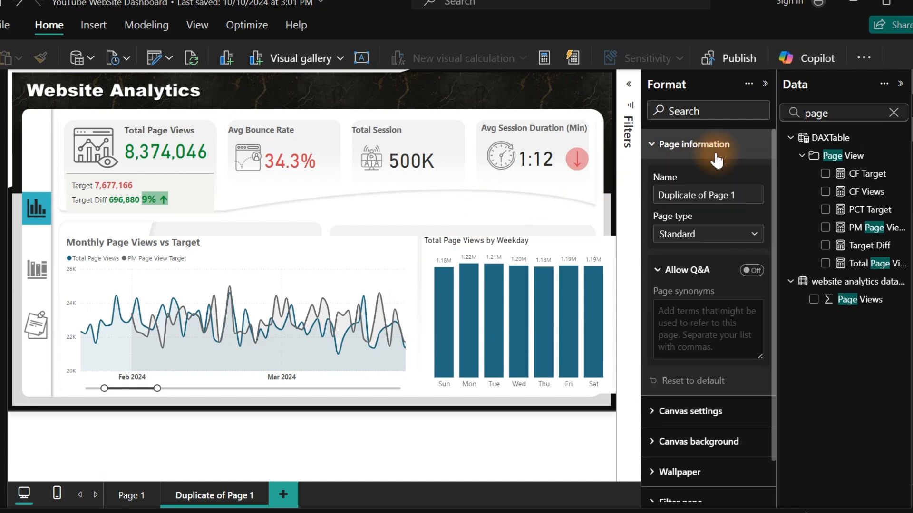
click(732, 234)
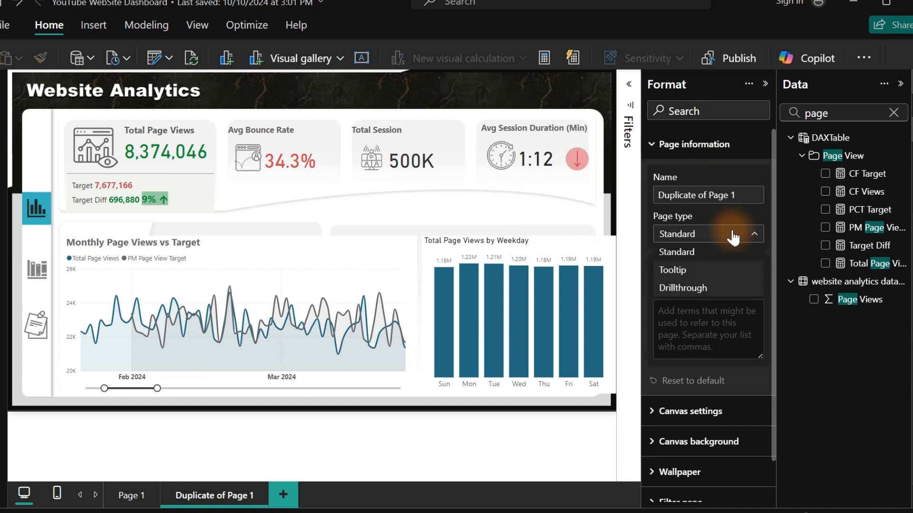
click(684, 286)
Add Browser, Country, Device Type and Traffic Source from the website analytics dataset as drill-through fields and collapse the formatting pane.
click(723, 321)
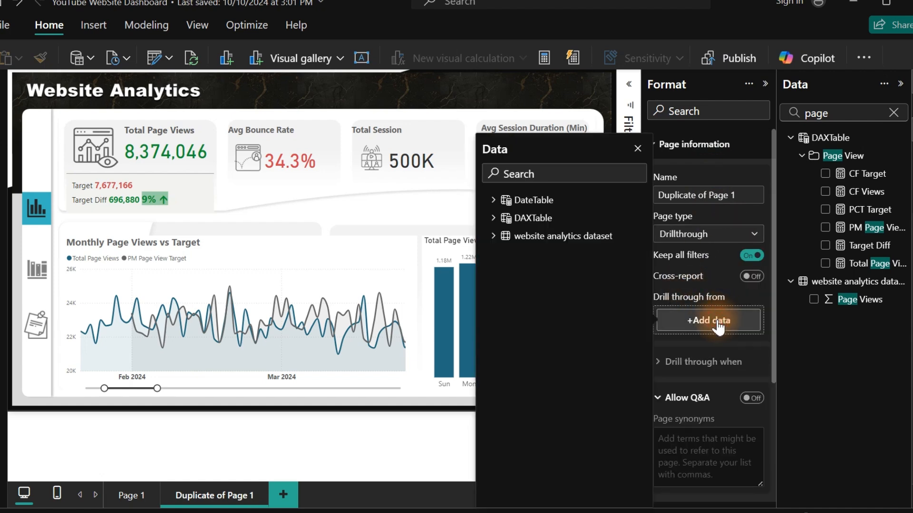
click(500, 236)
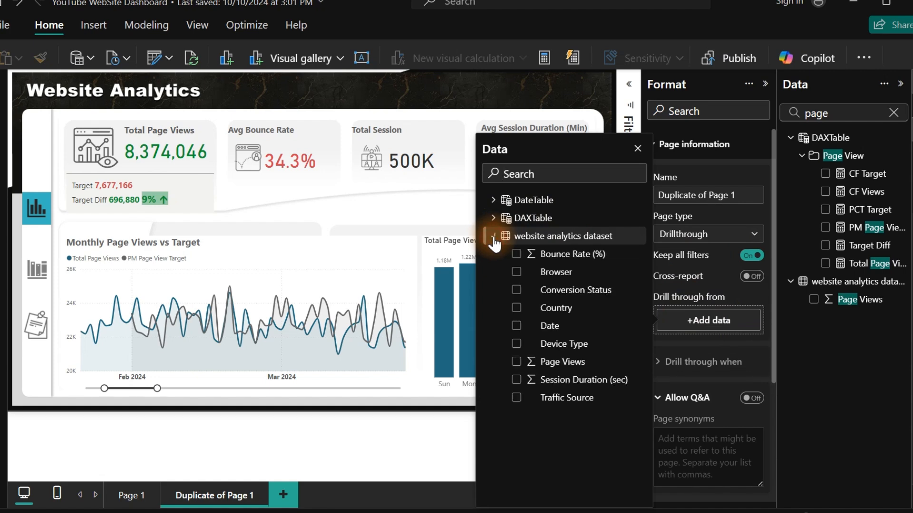
click(520, 275)
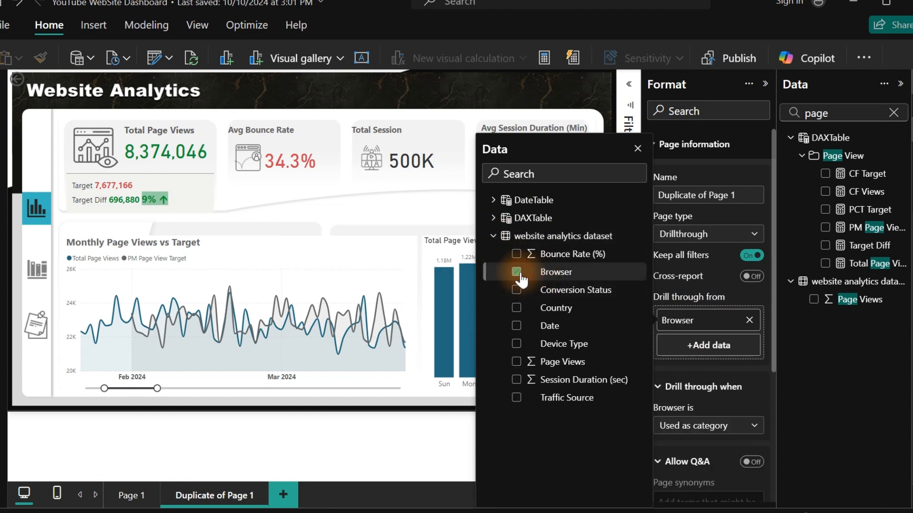
click(517, 308)
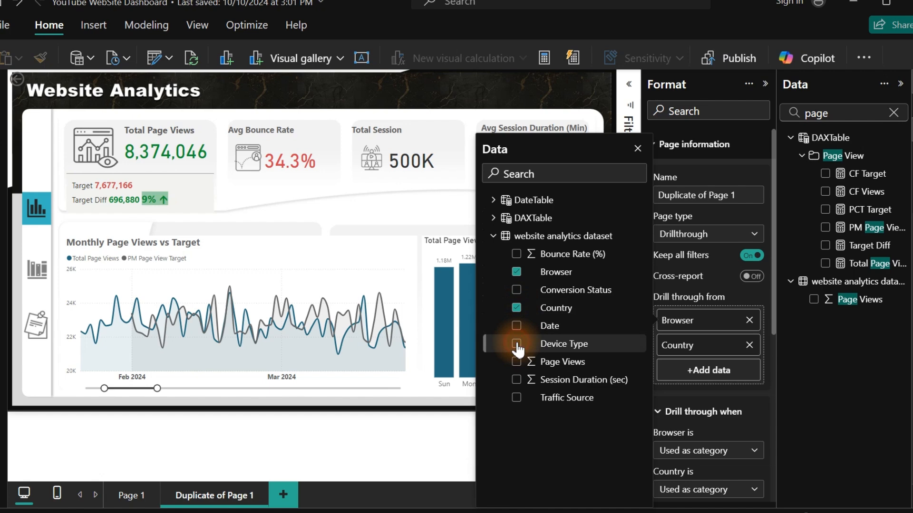
click(517, 344)
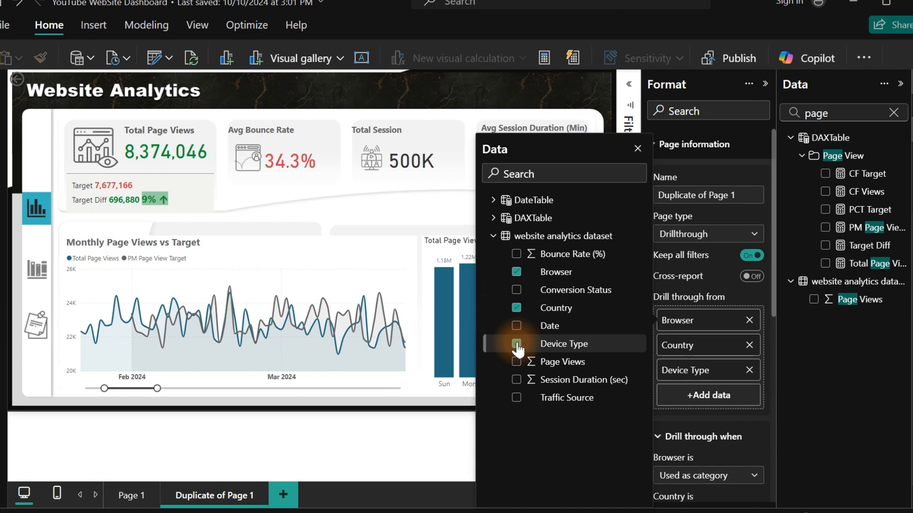
click(519, 401)
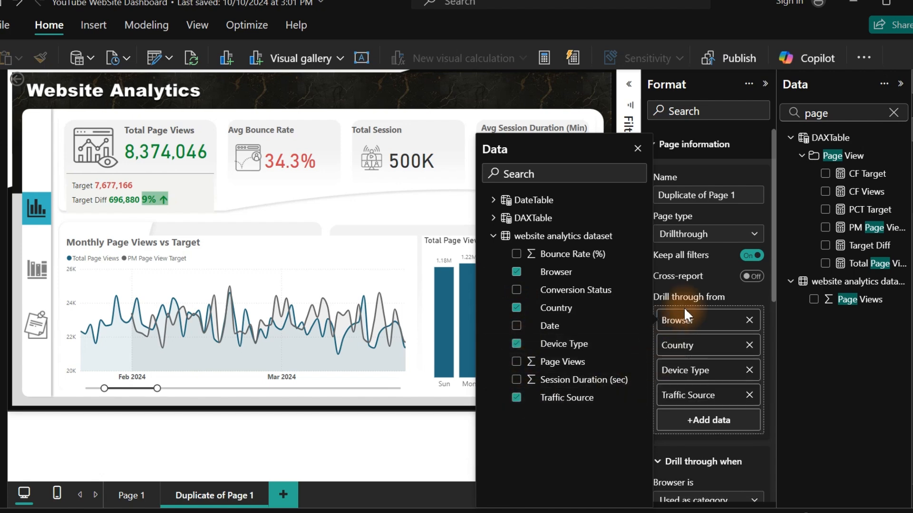
click(639, 151)
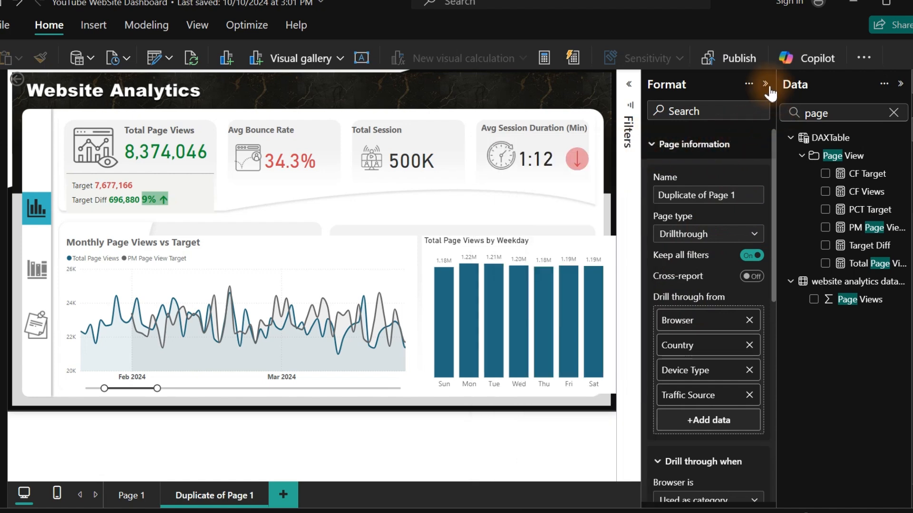
click(765, 84)
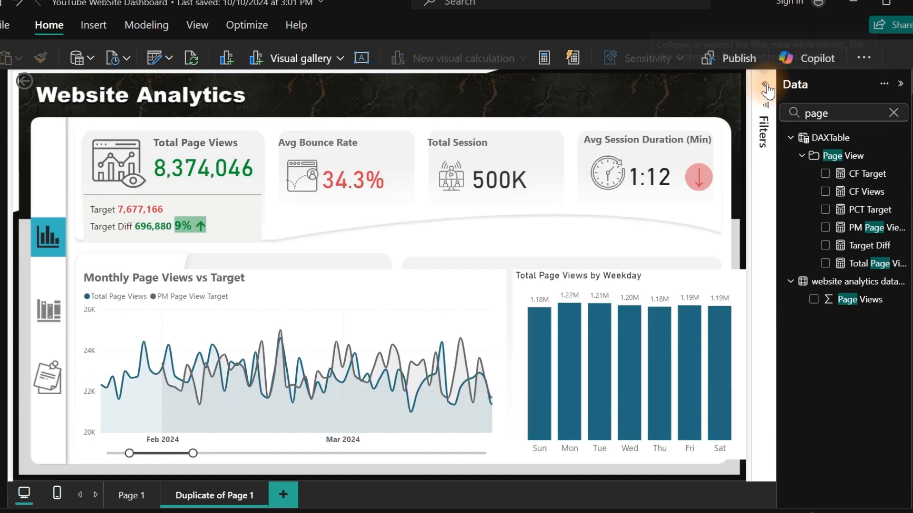
Move the back button into the white sidebar above the chart icon and narrow it to fit the sidebar's width.
click(45, 81)
drag(45, 80, 67, 138)
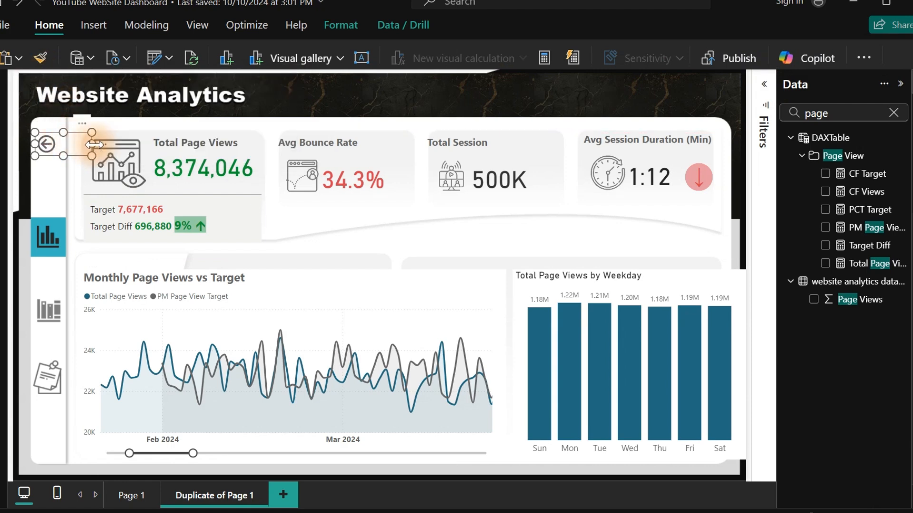
click(46, 144)
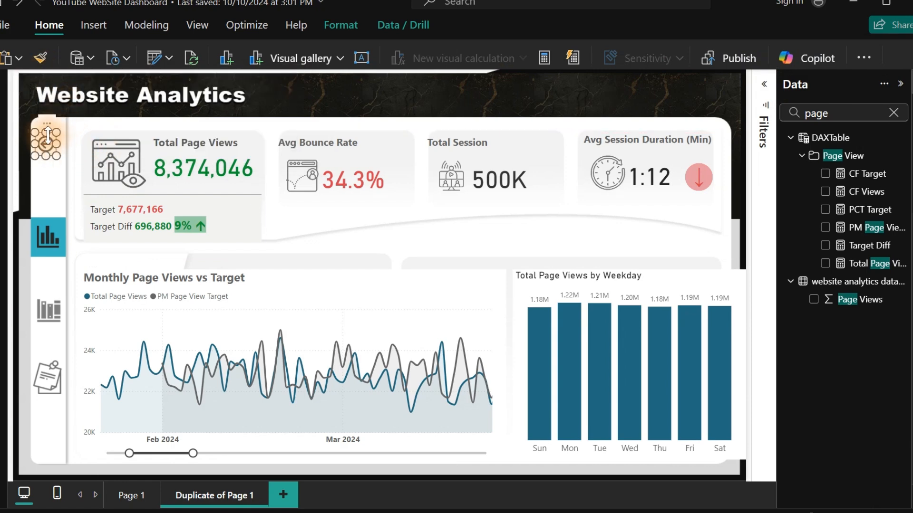
drag(50, 133, 53, 150)
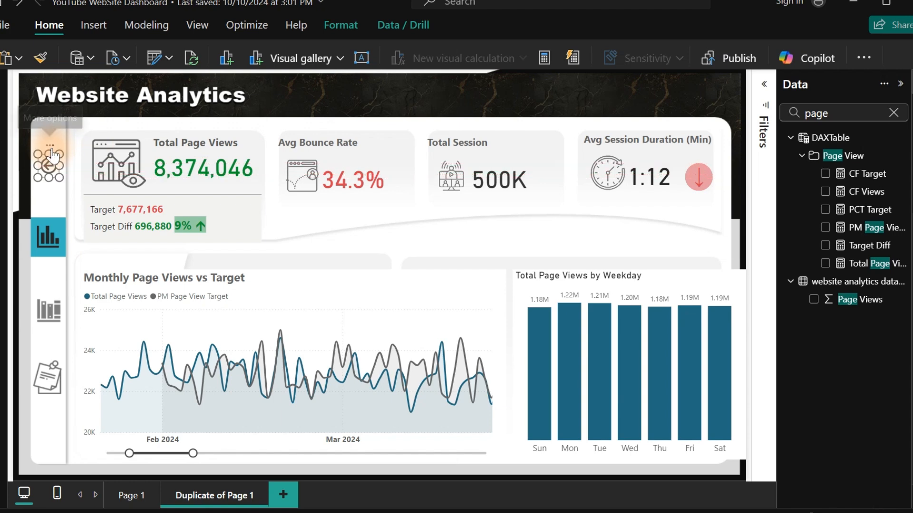
click(539, 98)
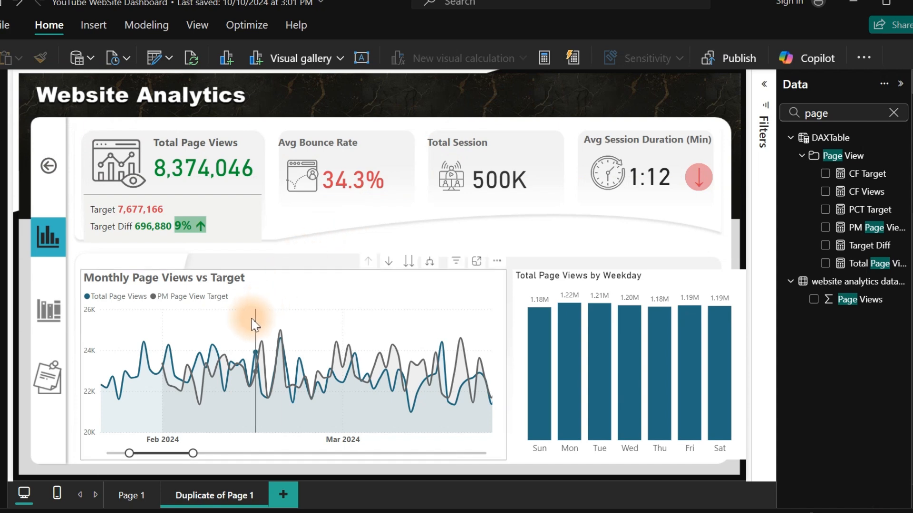
Drill through from the India bar of Page 1's country chart to Duplicate of Page 1.
click(127, 497)
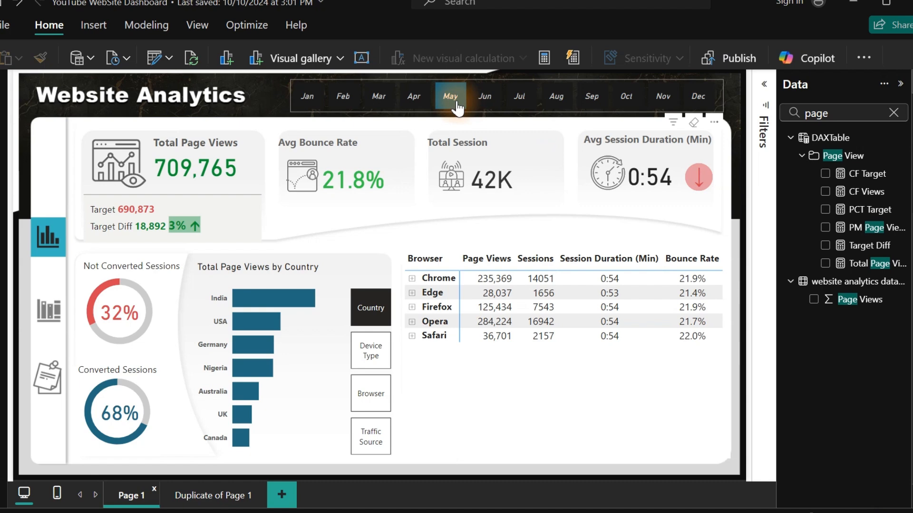
right_click(259, 300)
mouse_move(300, 297)
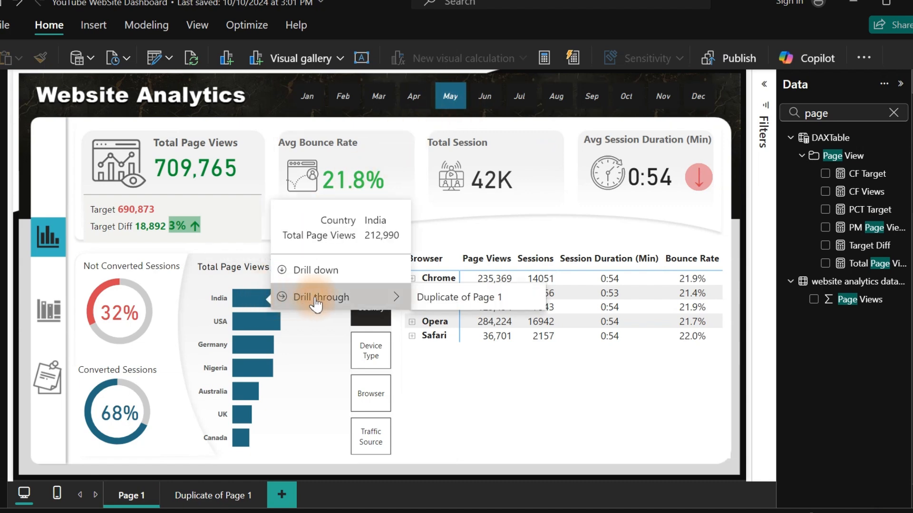
click(440, 297)
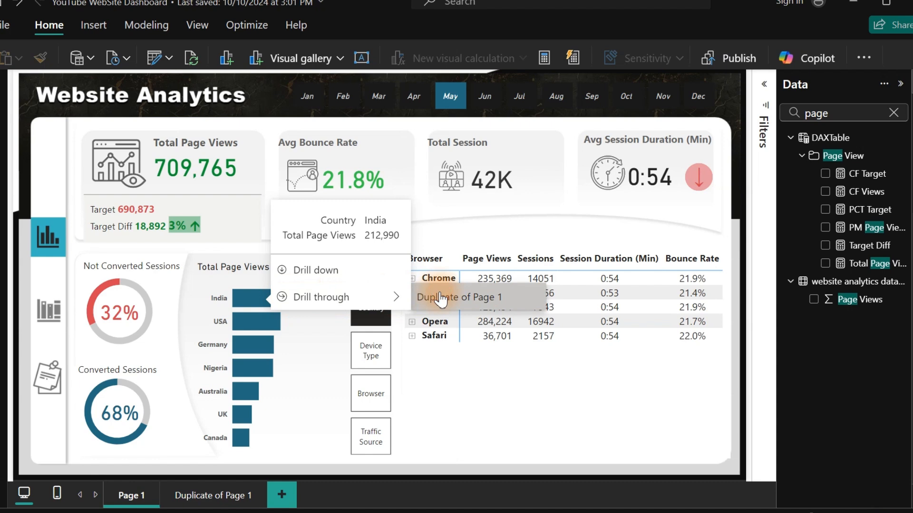
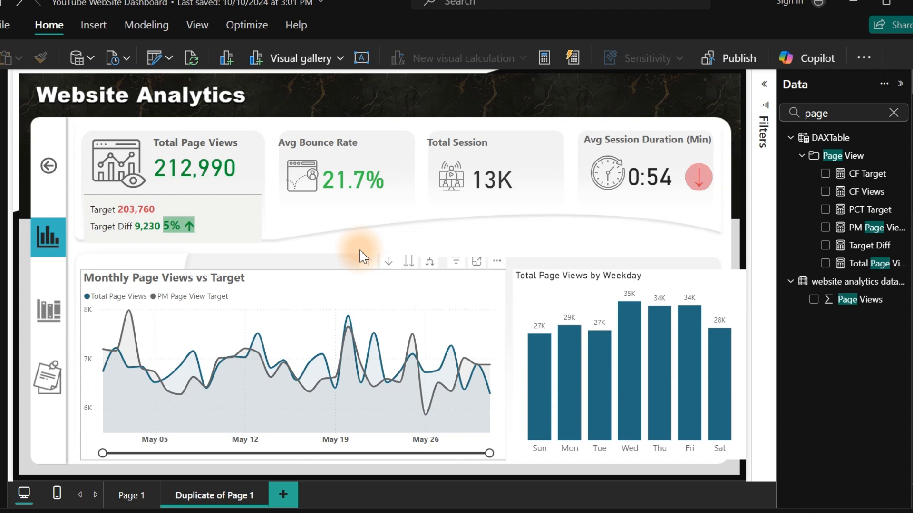
Clear the field search and create a new measure named Selected Drill in the DAXTable.
click(894, 112)
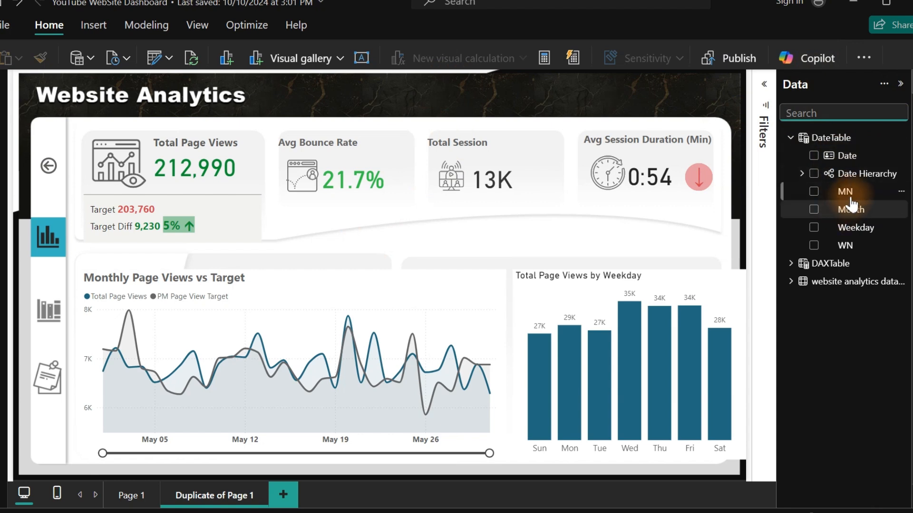
click(791, 137)
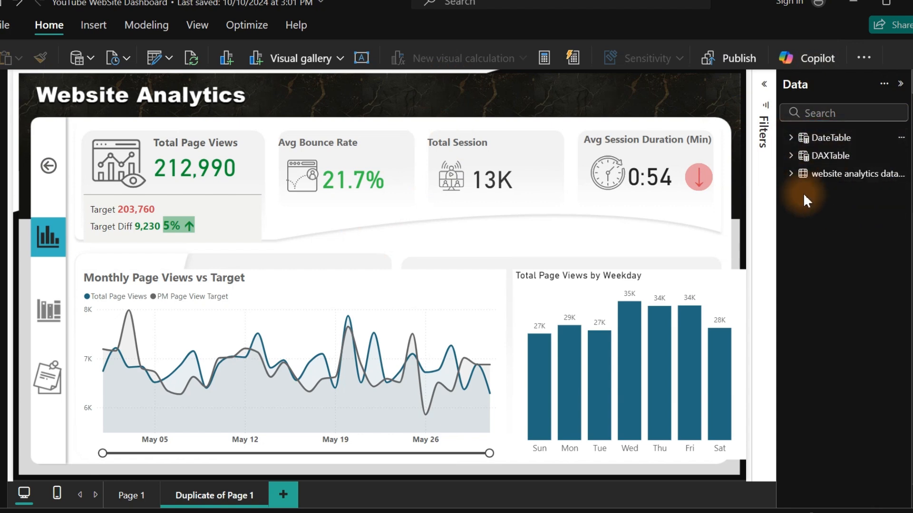
click(799, 156)
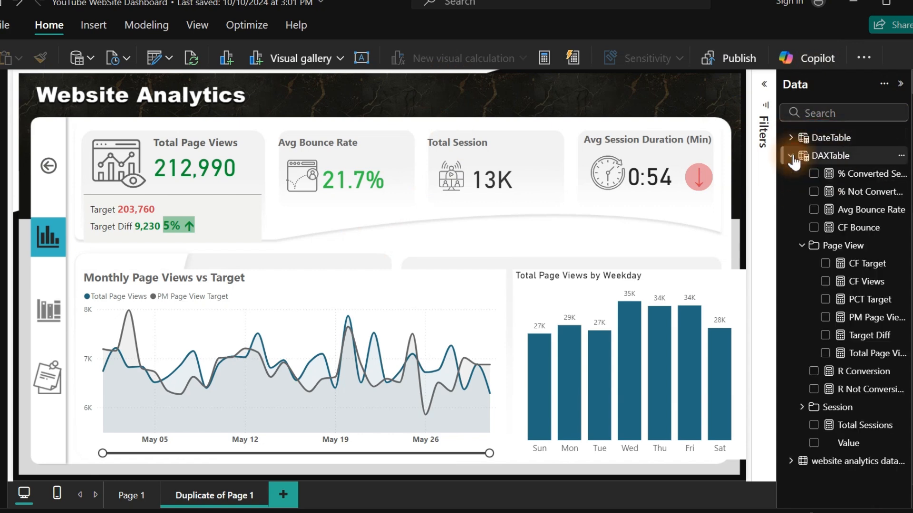
right_click(854, 210)
click(745, 251)
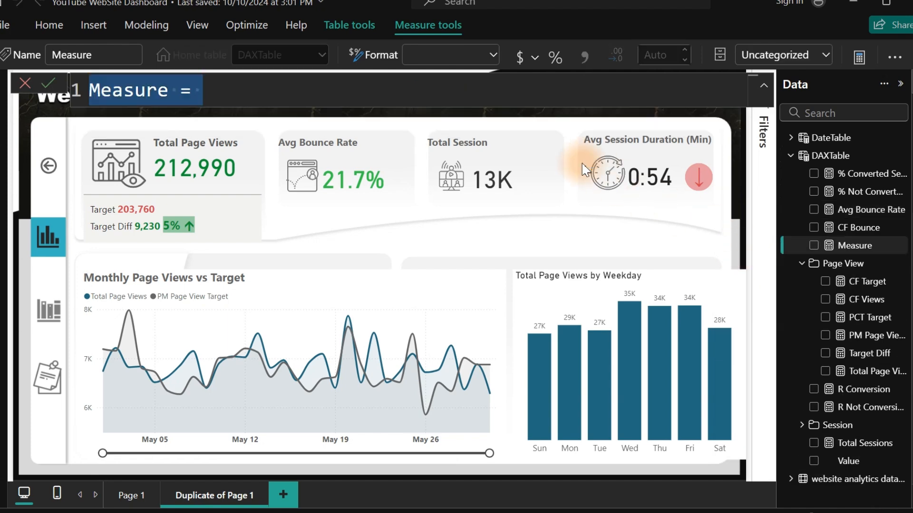
text(Sel)
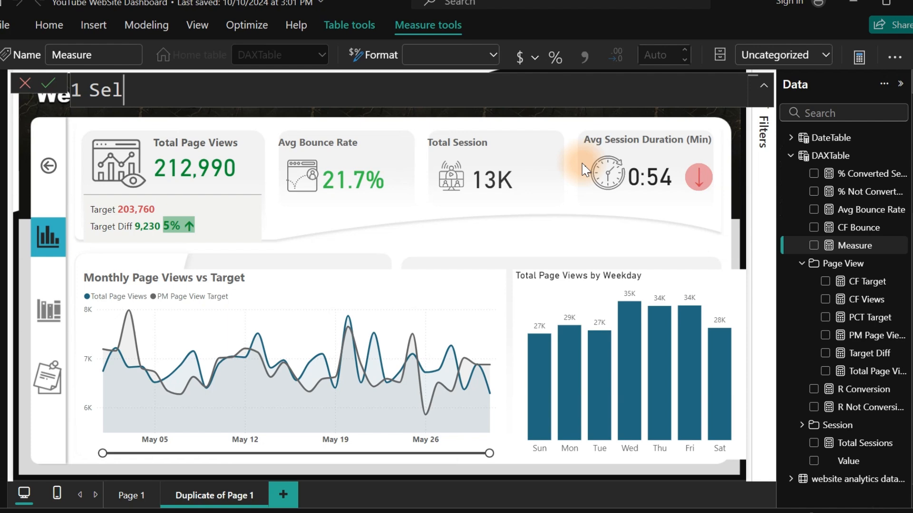
text(ected )
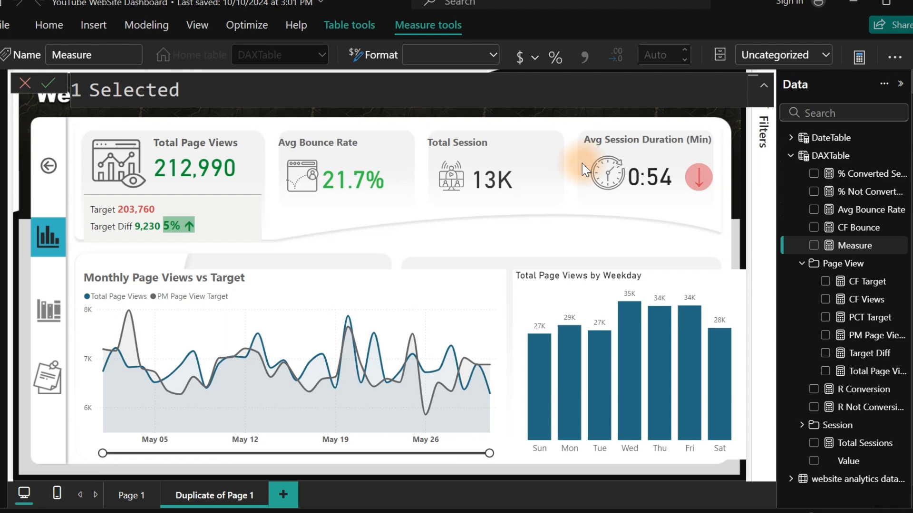
text(Drill =)
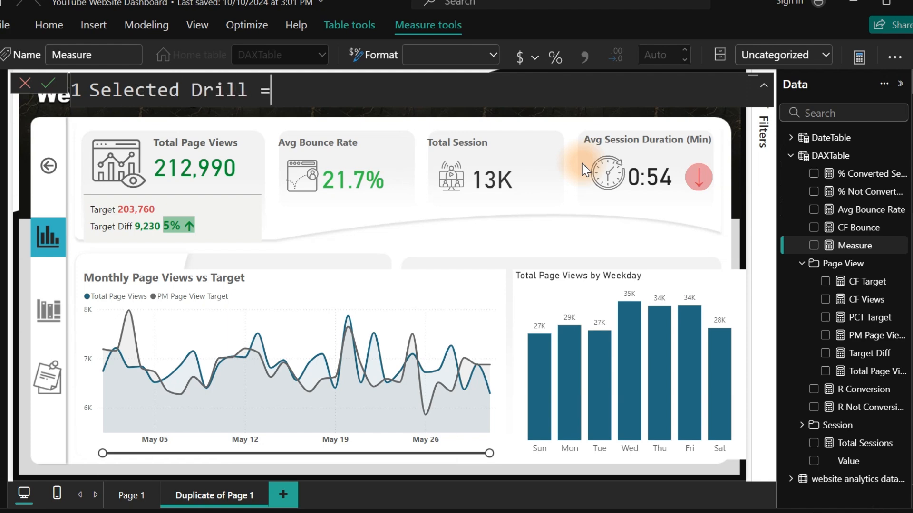
key(shift+Return)
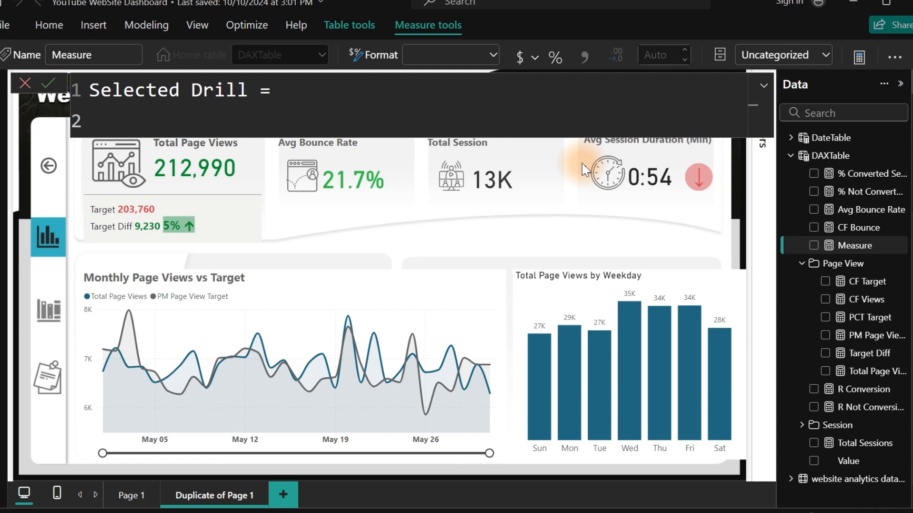
Declare a variable _Country in the measure as SELECTEDVALUE of the Country column in the website analytics dataset.
text(var)
key(Tab)
text(_Country)
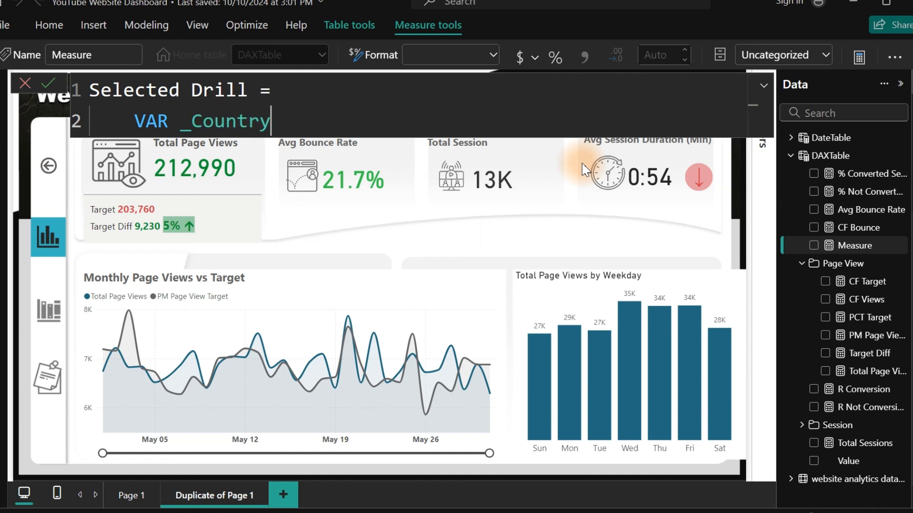
text( = sel)
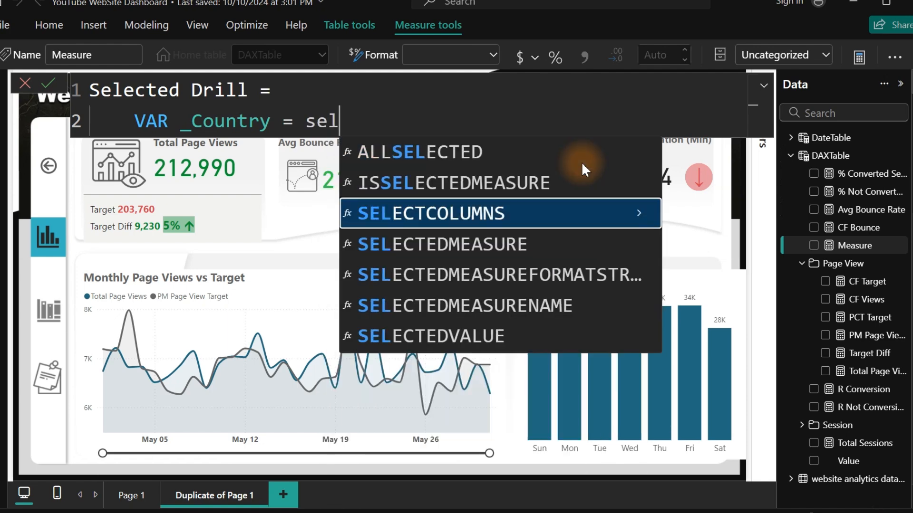
text(ectedv)
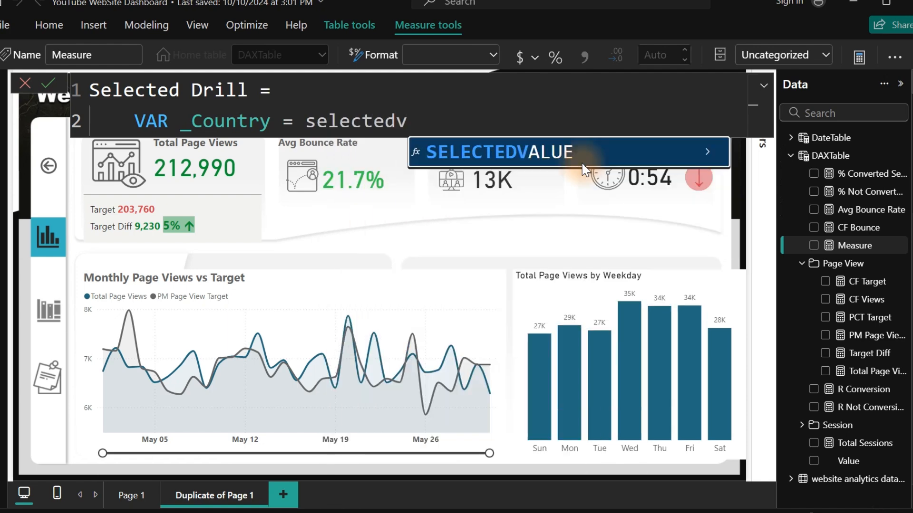
key(Tab)
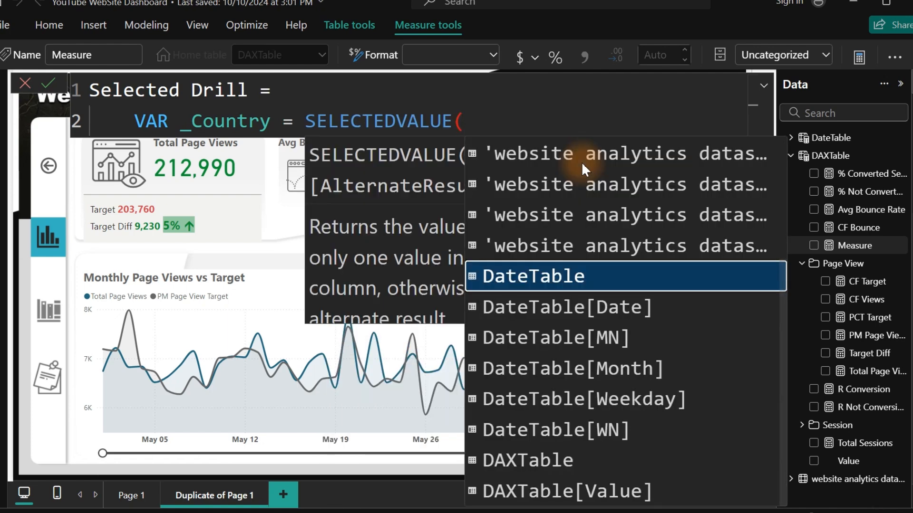
text(co)
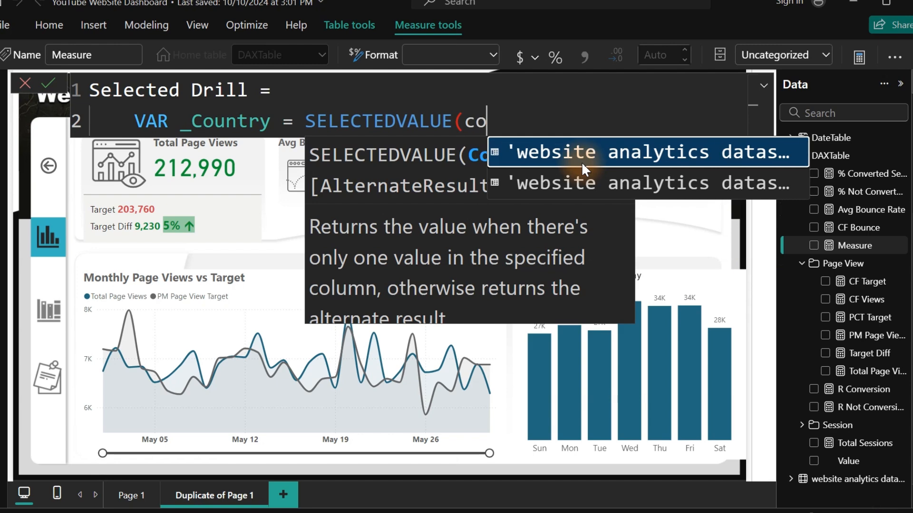
text(un)
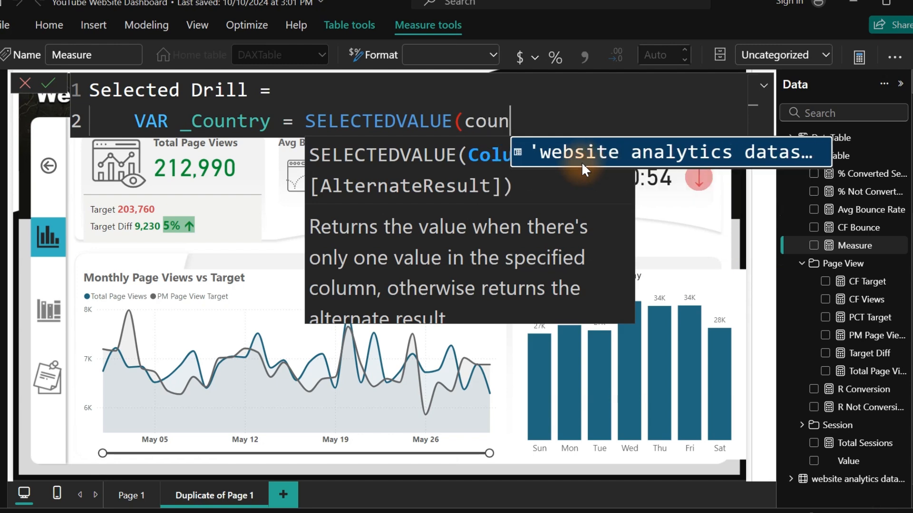
key(Tab)
scroll(582, 163, down, 4)
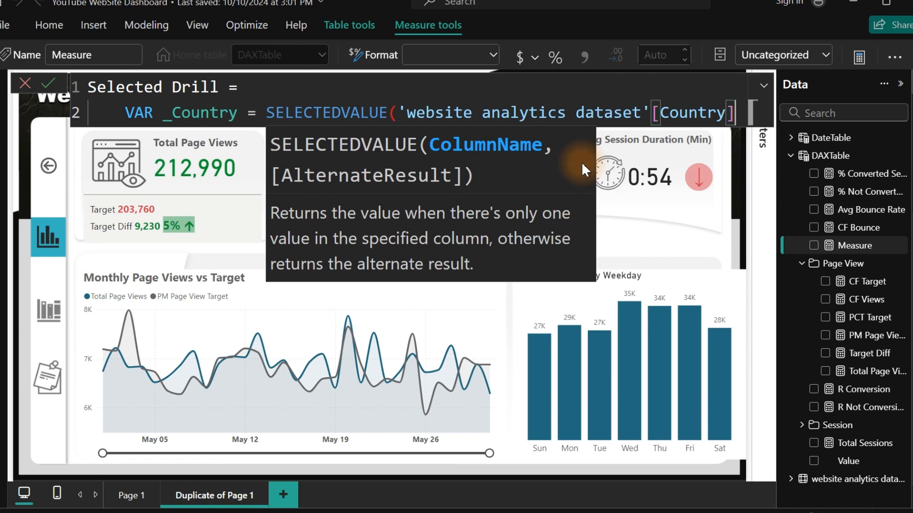
text())
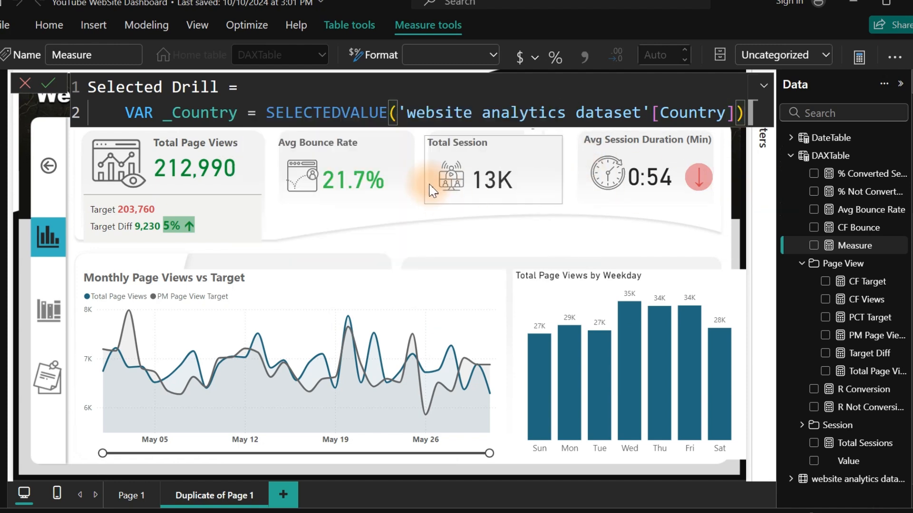
click(161, 114)
drag(180, 116, 794, 133)
key(ctrl+c)
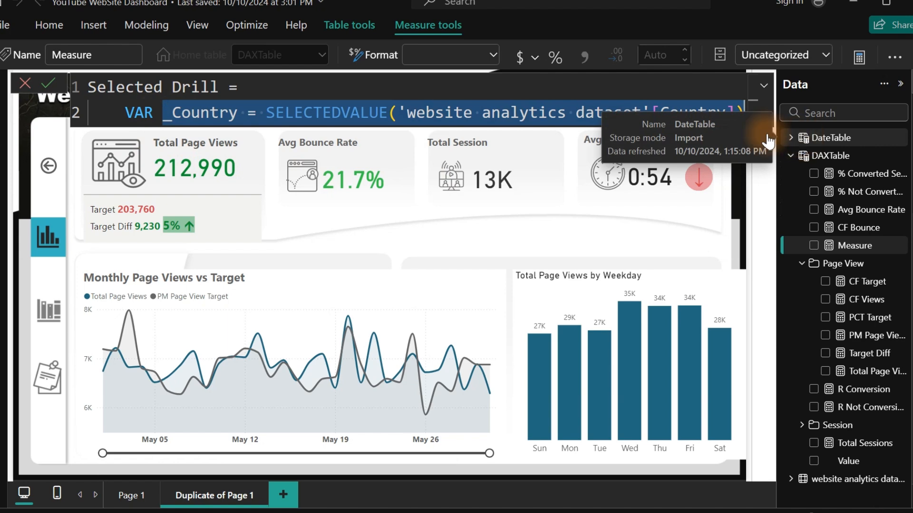
click(619, 105)
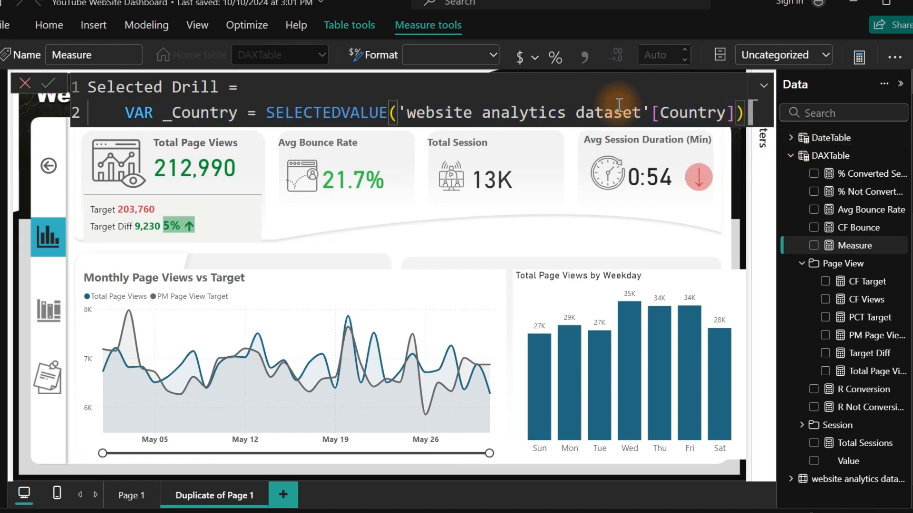
key(Return)
key(ctrl+v)
key(Return)
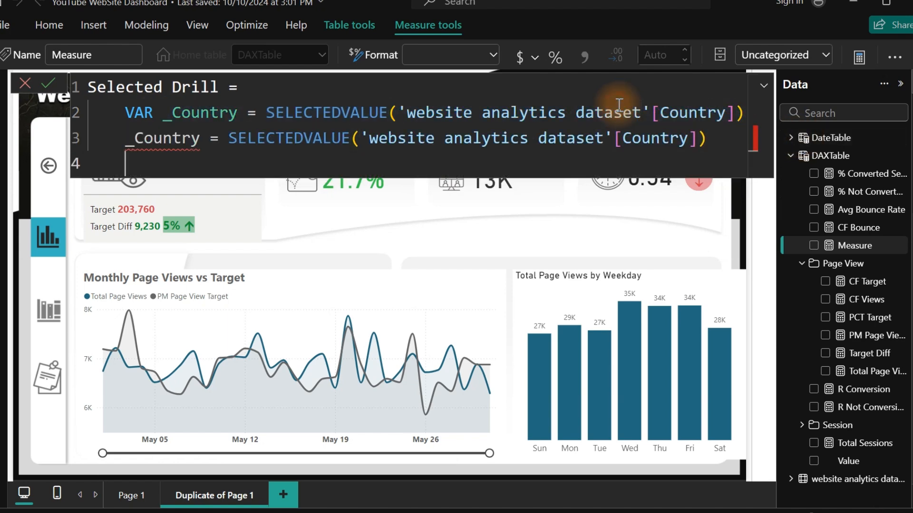
key(ctrl+v)
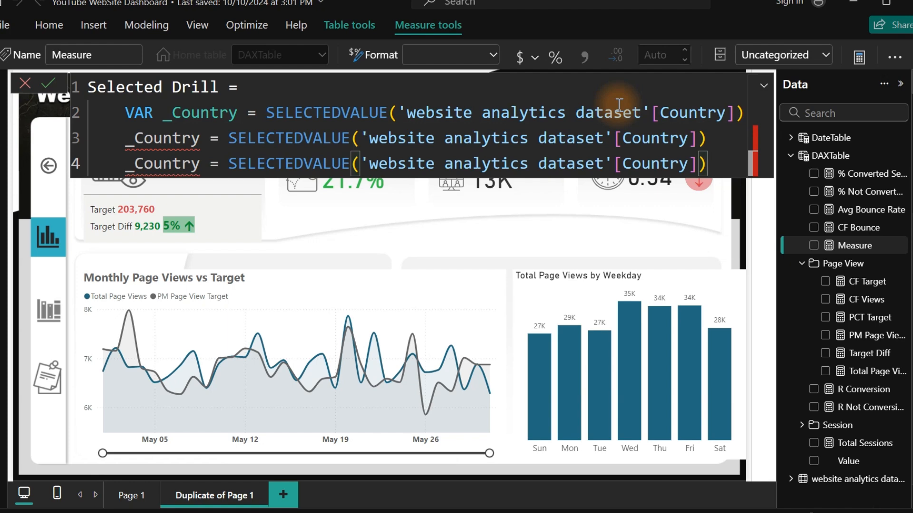
key(Return)
key(ctrl+v)
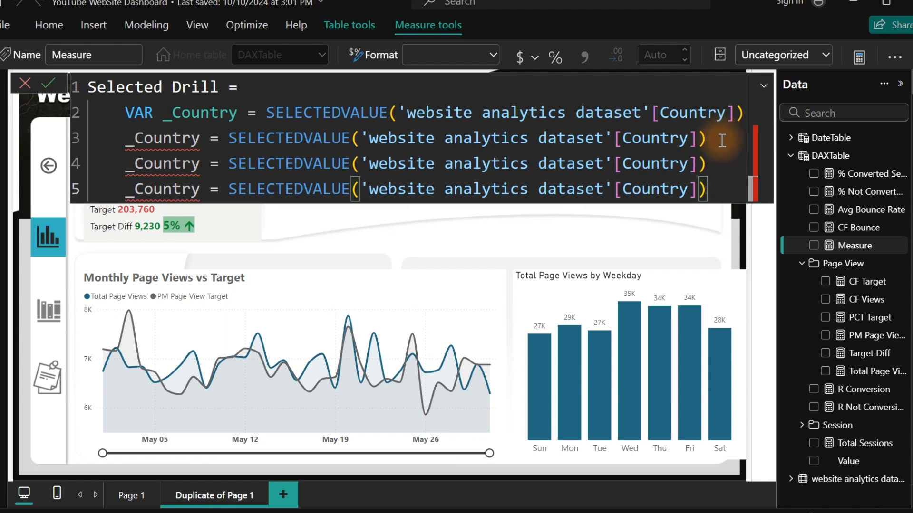
key(ctrl+z)
key(ctrl+z)
key(ctrl+z)
key(ctrl+z)
key(ctrl+z)
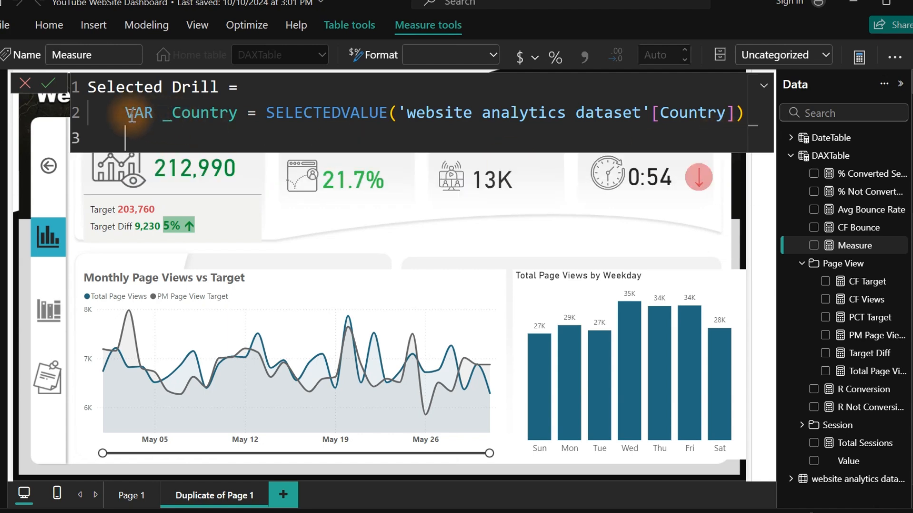
Duplicate the complete VAR _Country line three times below the original in the Selected Drill formula.
drag(125, 113, 891, 119)
key(ctrl+c)
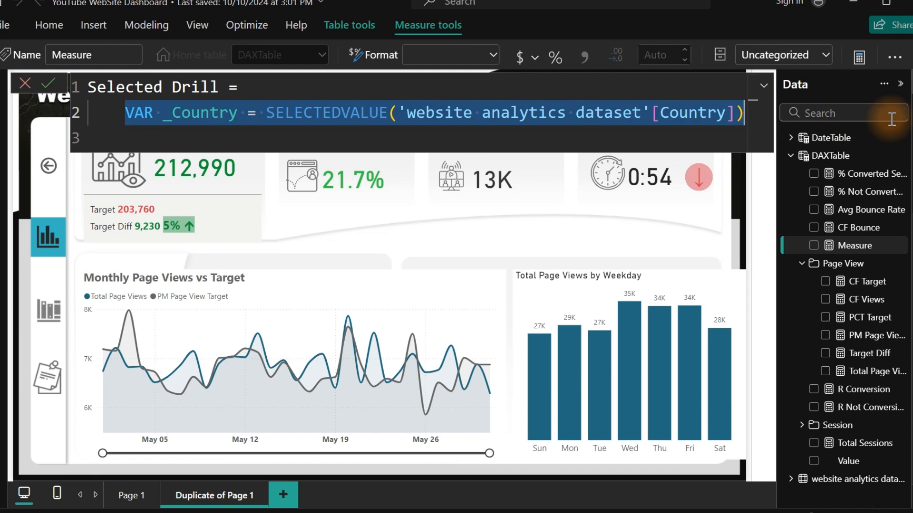
click(657, 115)
key(End)
key(Return)
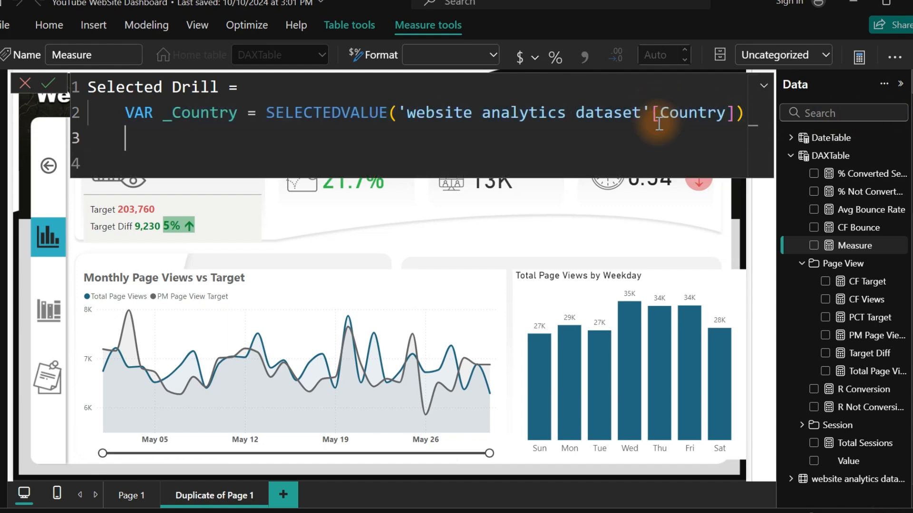
key(ctrl+v)
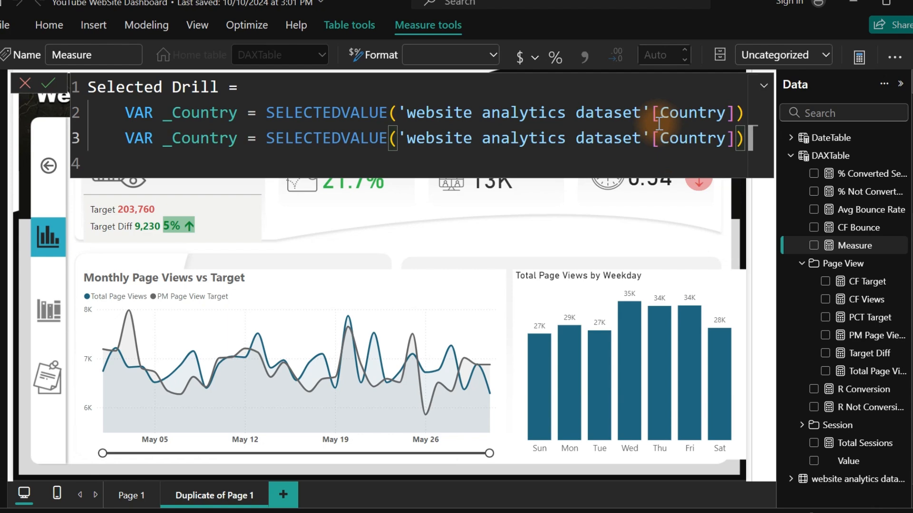
key(Return)
key(ctrl+v)
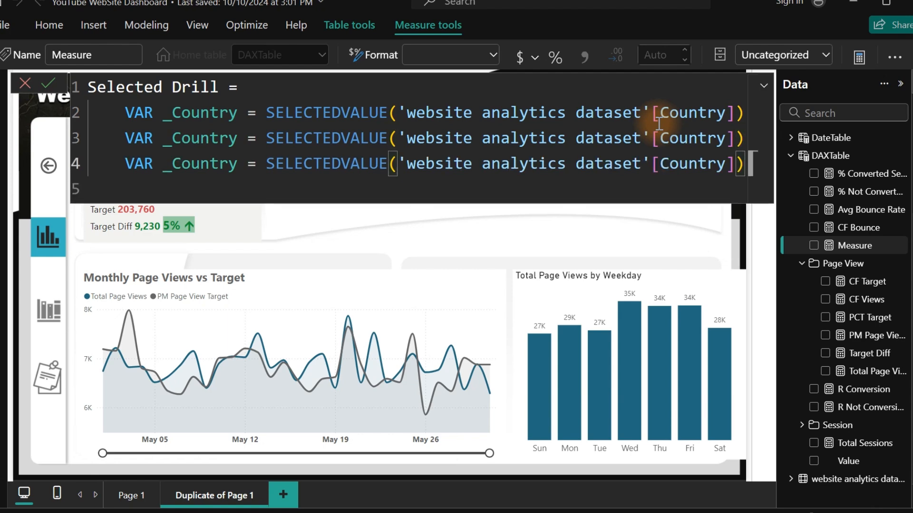
key(Return)
key(ctrl+v)
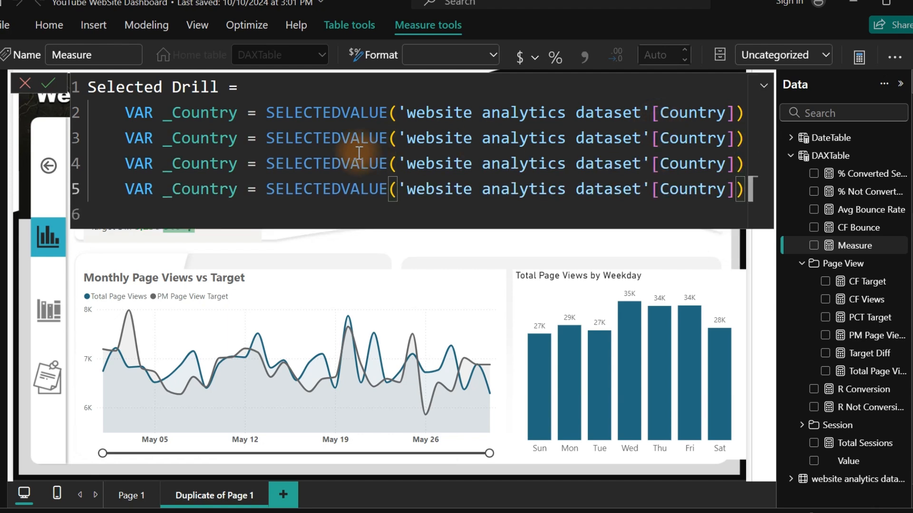
Rename the second variable to _TrafficSource and point its SELECTEDVALUE to the Traffic Source column.
double_click(214, 146)
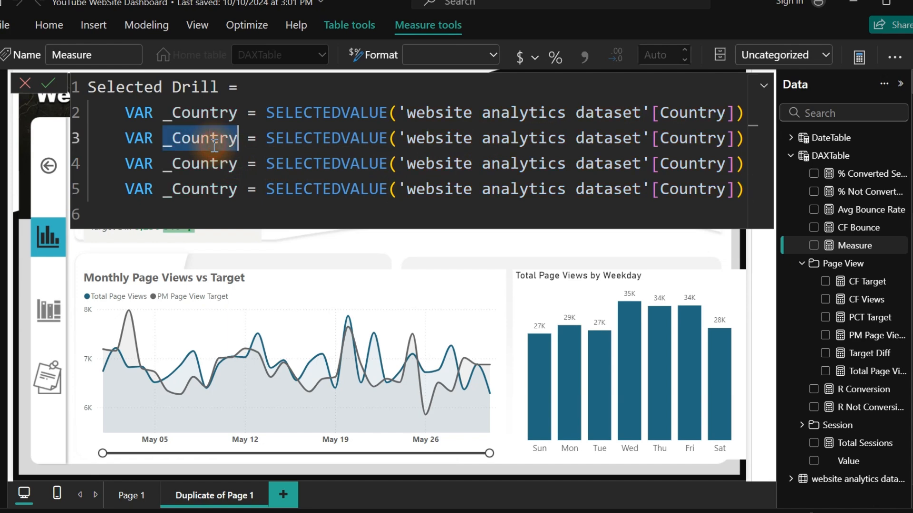
text(_)
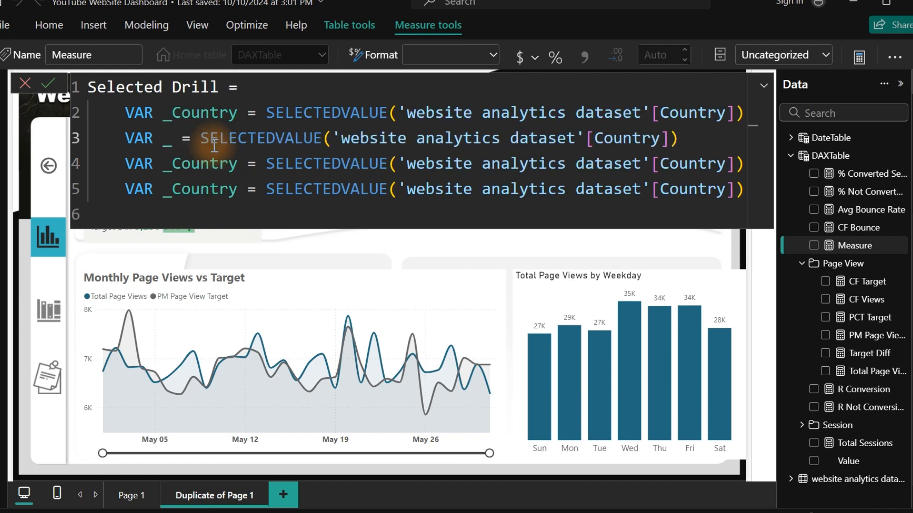
text(Traffict)
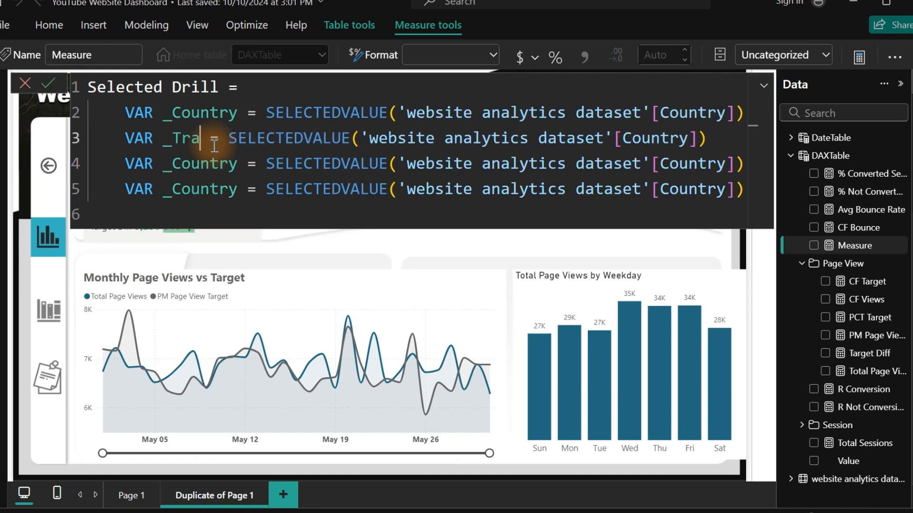
text(s)
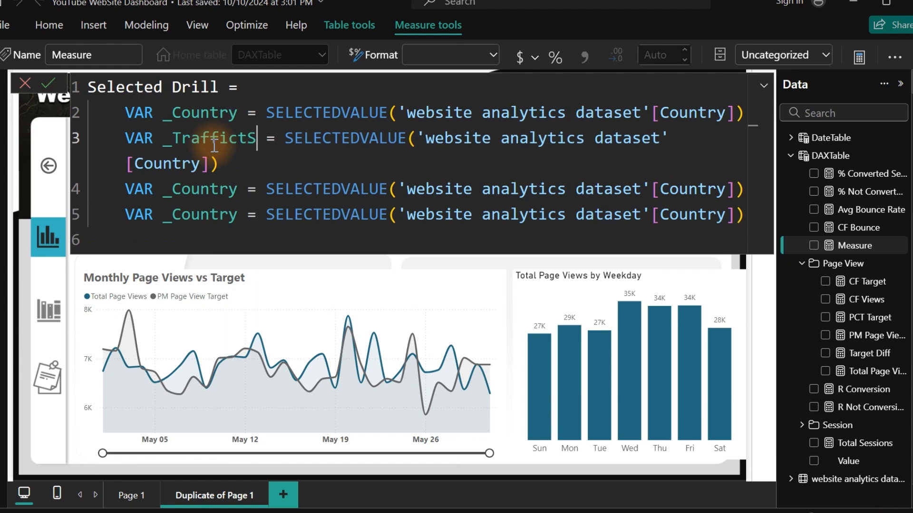
key(BackSpace)
key(BackSpace)
text(Source)
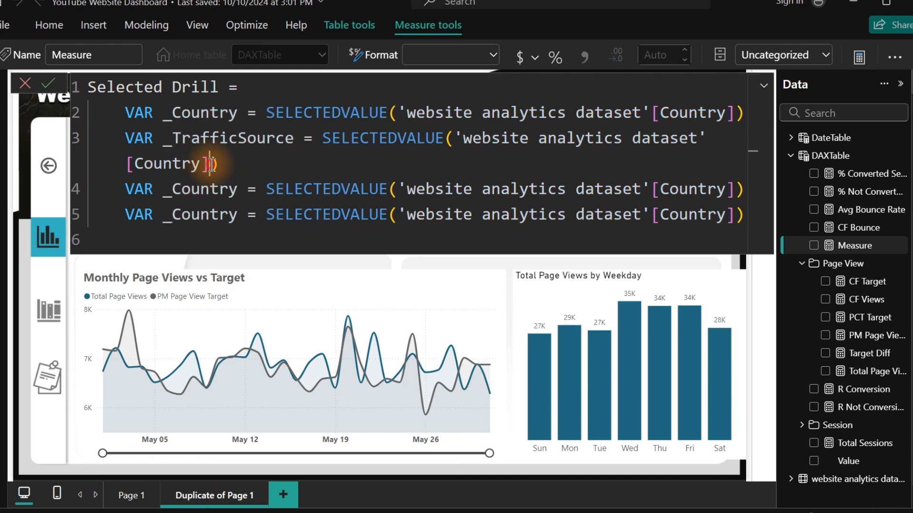
drag(211, 164, 135, 164)
text(tr)
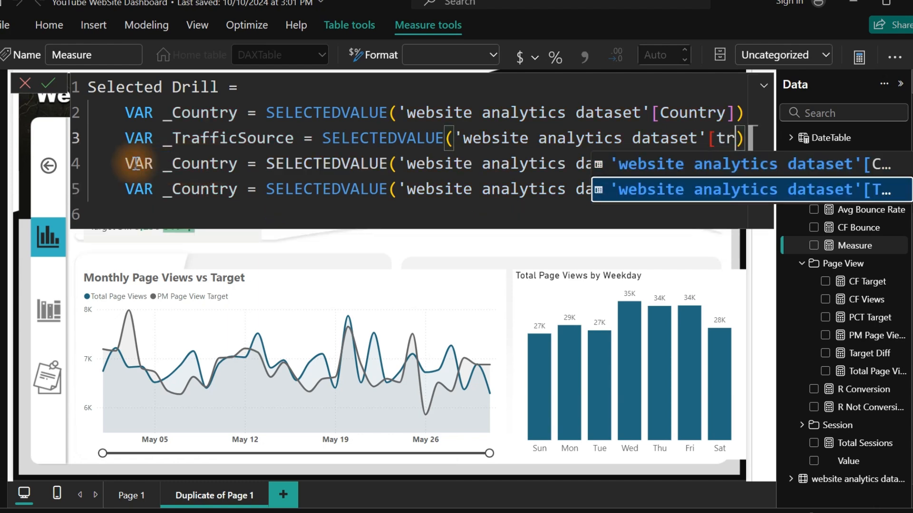
key(Tab)
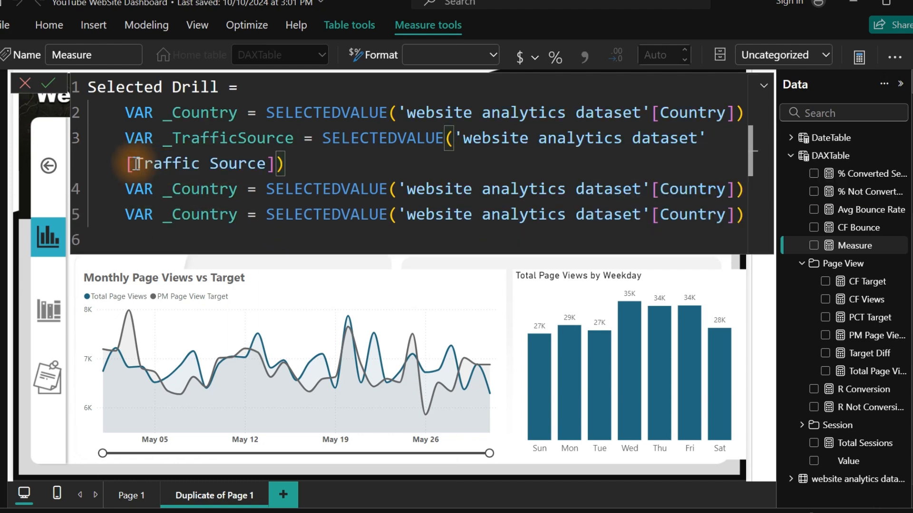
scroll(136, 164, down, 2)
scroll(135, 164, down, 1)
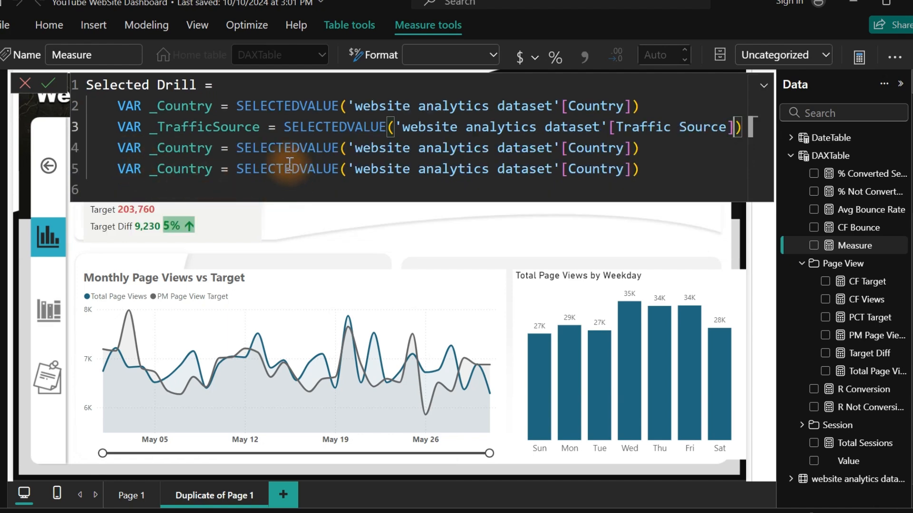
Rename the third variable to _Browser and point its SELECTEDVALUE to the Browser column.
double_click(203, 151)
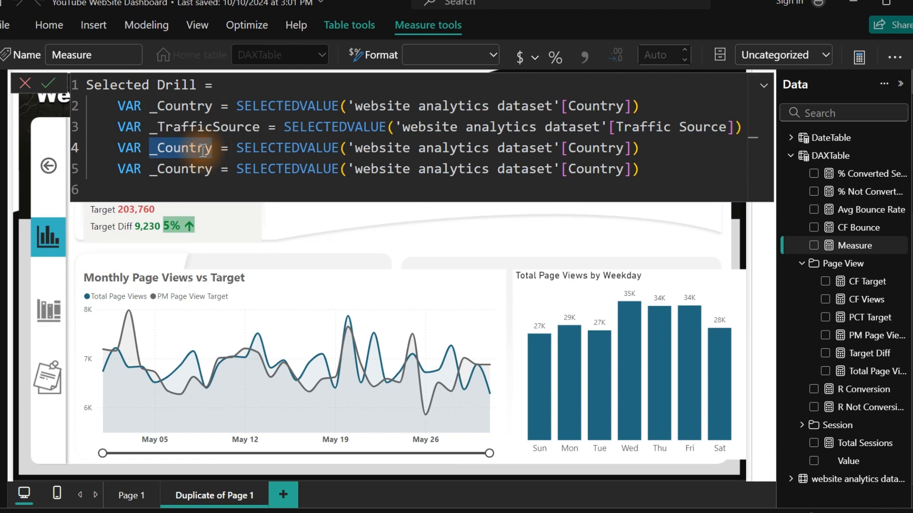
text(_Brow)
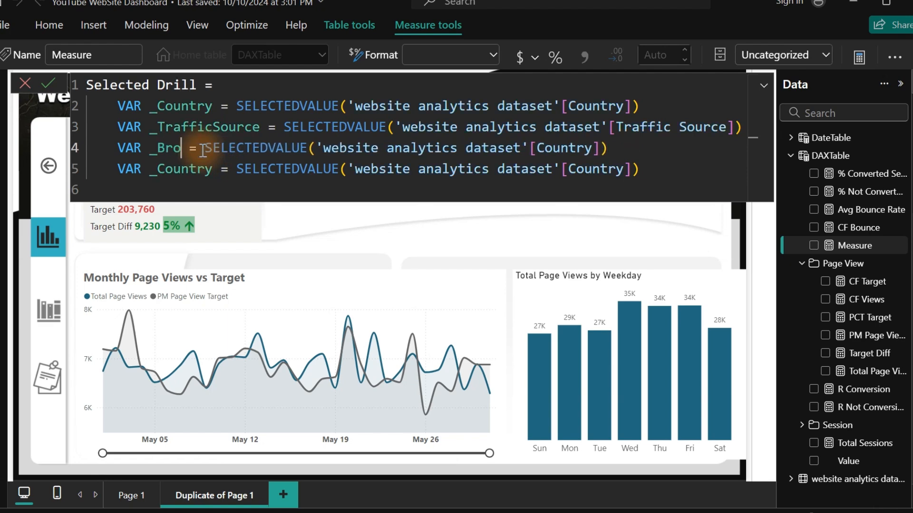
text(ser)
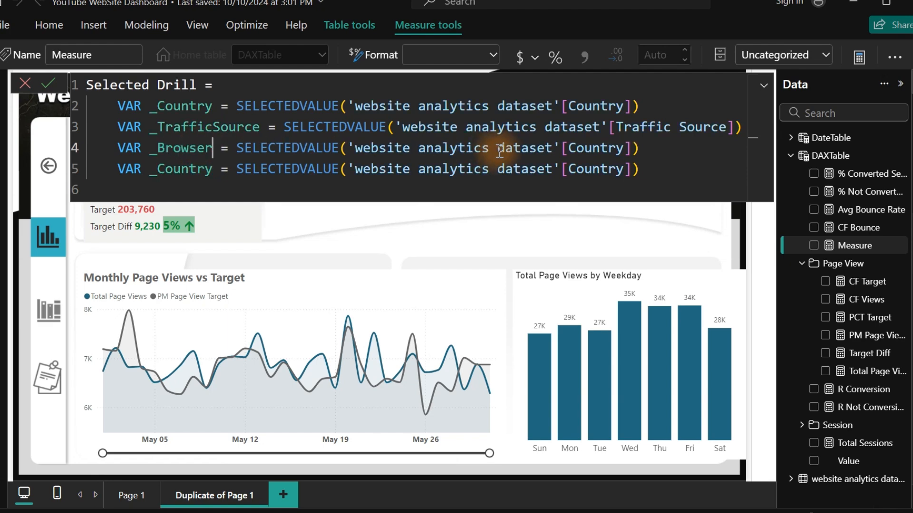
double_click(598, 151)
text(bro)
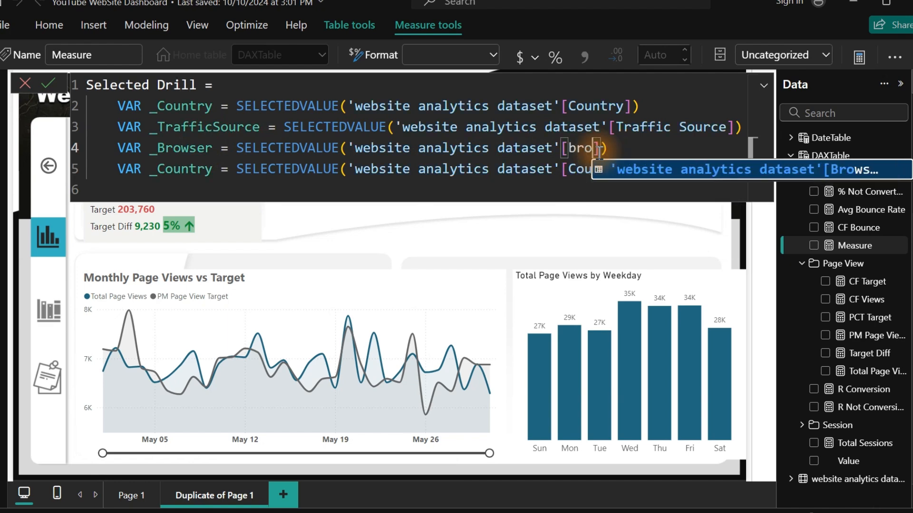
key(Tab)
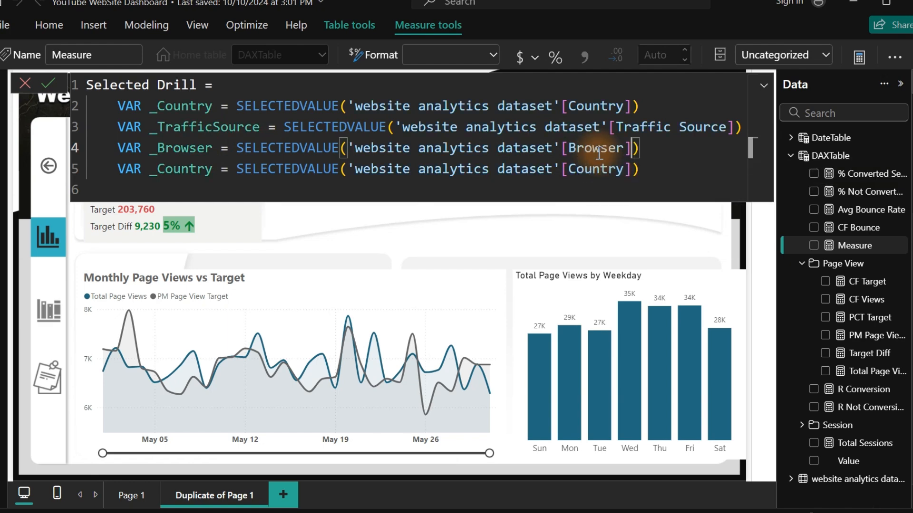
Rename the fourth variable in the Selected Drill formula to _DeviceType.
double_click(199, 169)
text(_)
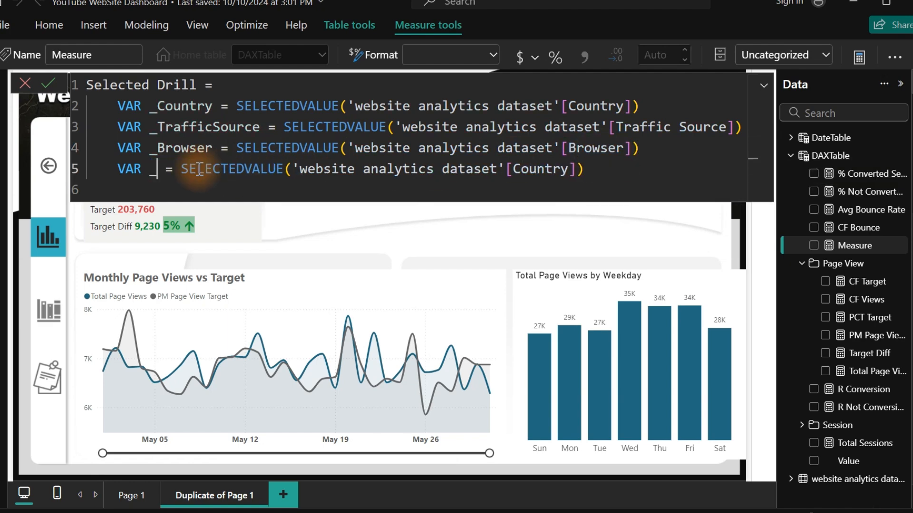
text(Divi)
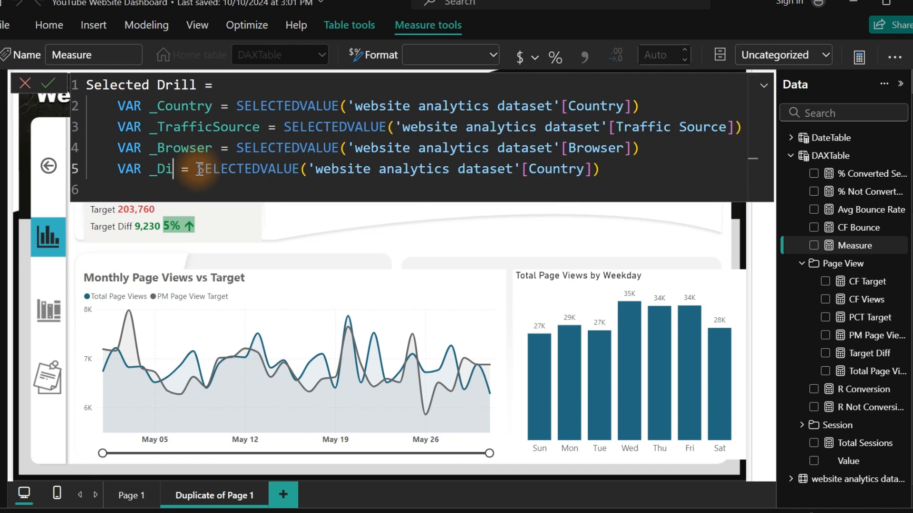
key(BackSpace)
key(BackSpace)
key(BackSpace)
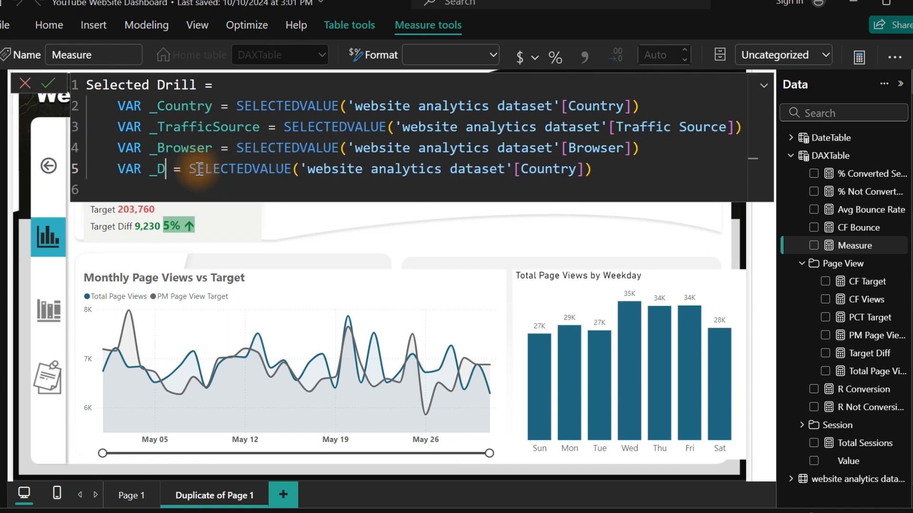
text(evis)
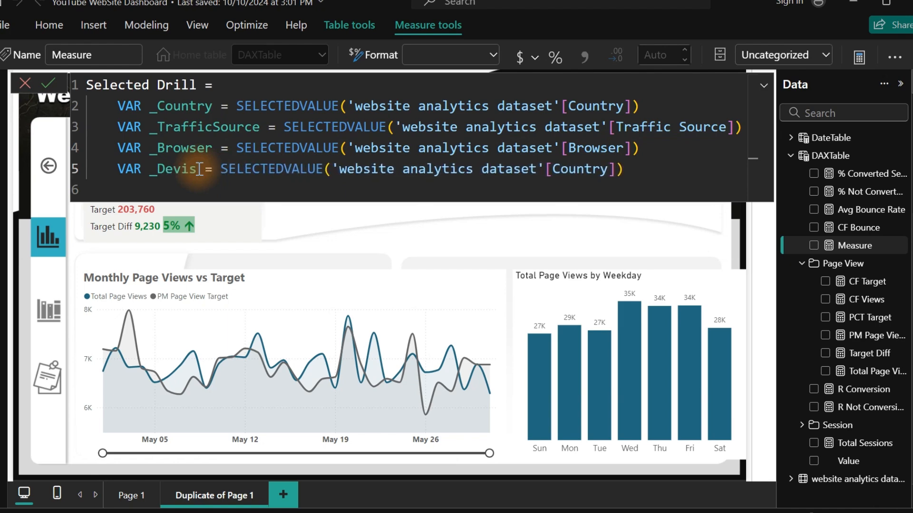
key(BackSpace)
text(ceType)
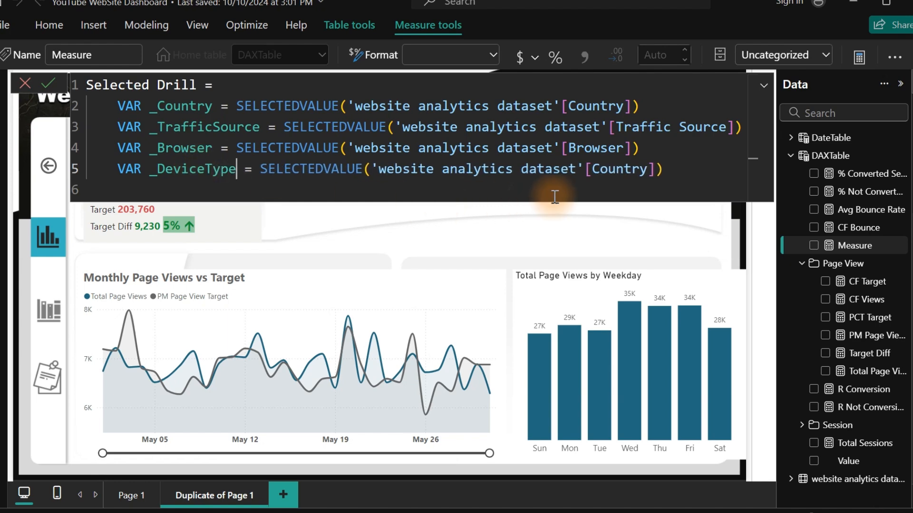
Point the _DeviceType variable's SELECTEDVALUE to the Device Type column.
double_click(608, 170)
text(d)
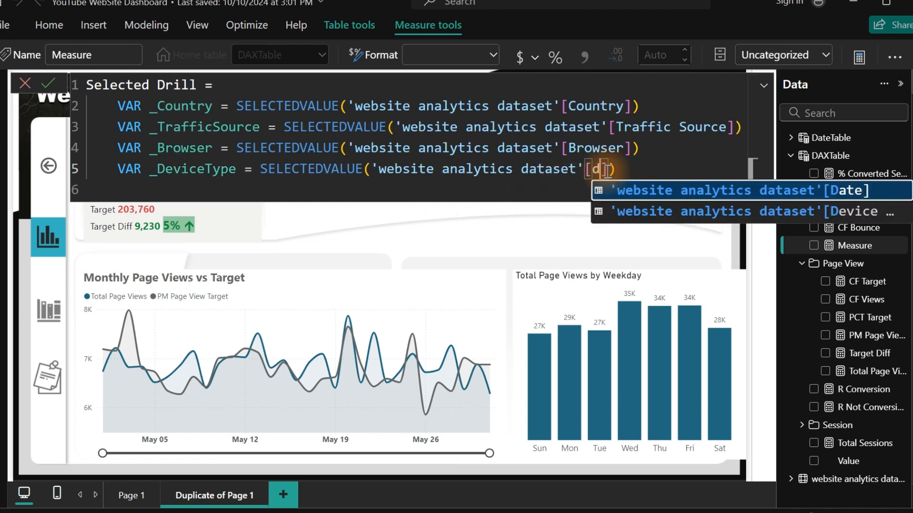
key(Down)
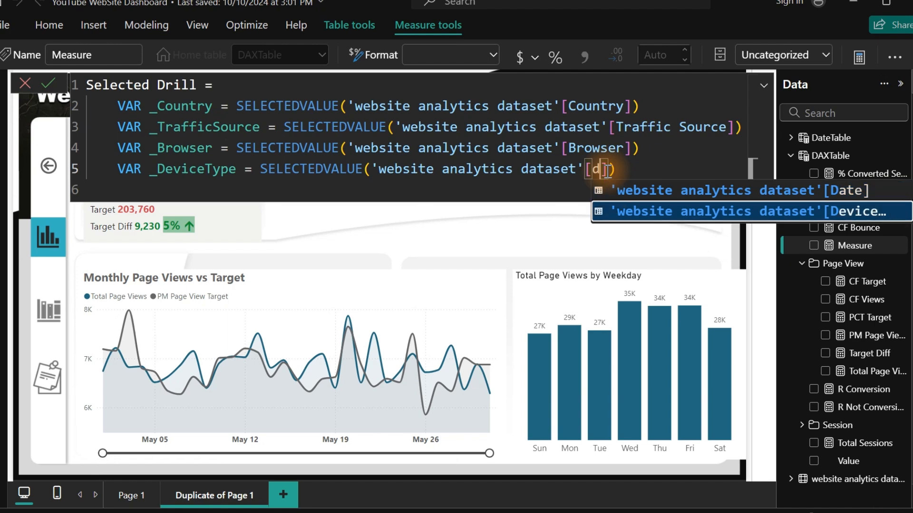
key(Tab)
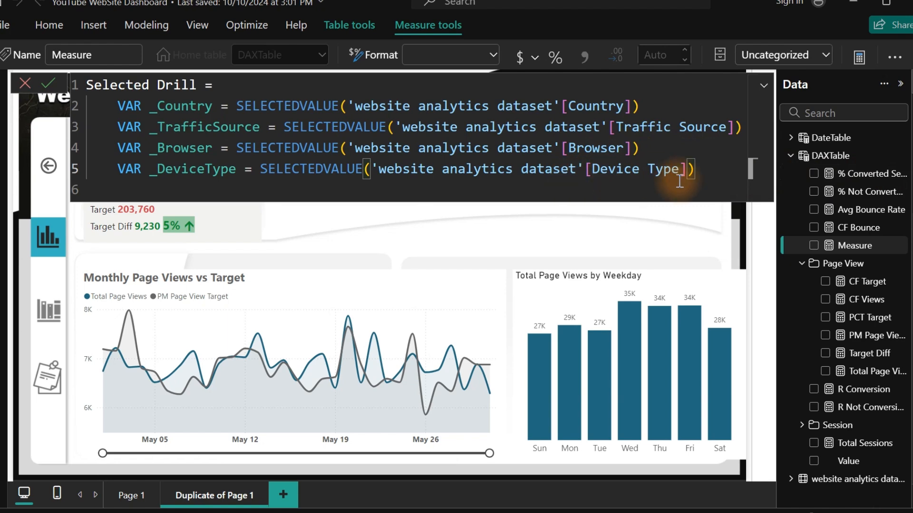
Declare a _Result variable after a blank line below the four SELECTEDVALUE variables, with its expression starting on a new line.
key(End)
key(shift+Return)
key(shift+Return)
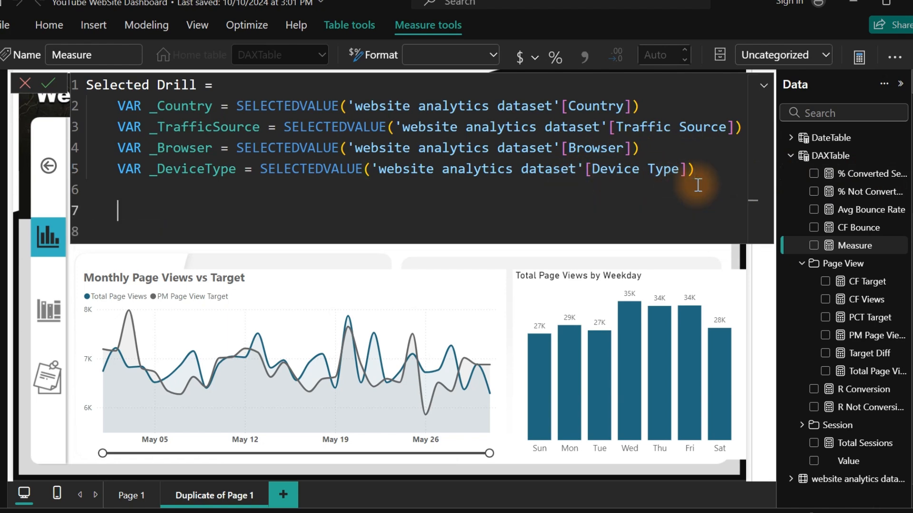
text(var)
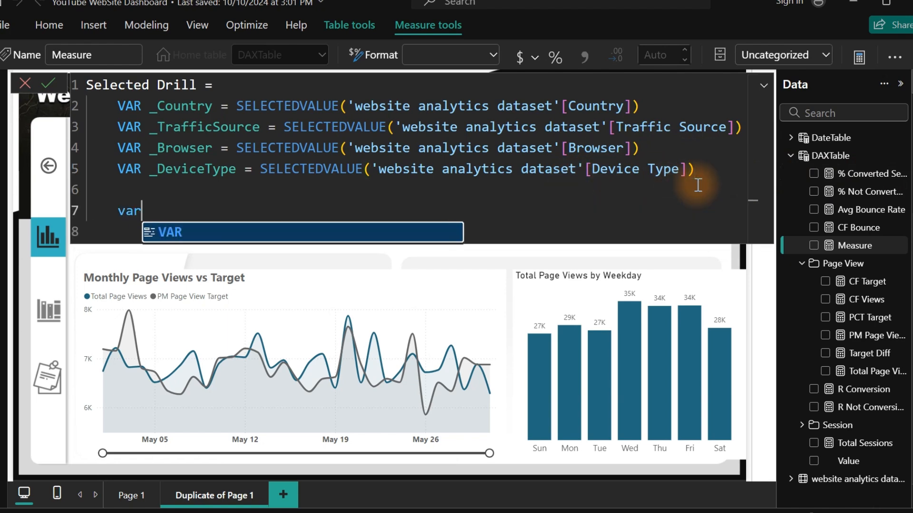
key(Tab)
text(_)
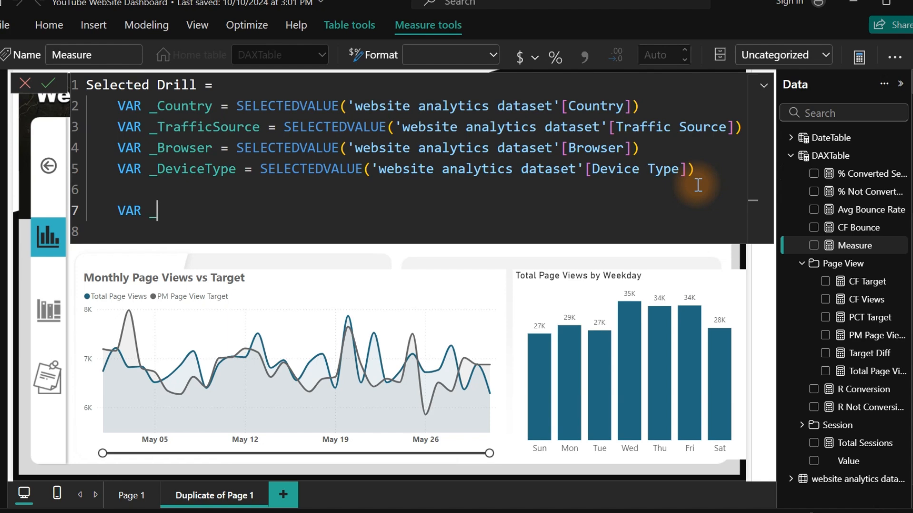
text(Result =)
key(shift+Return)
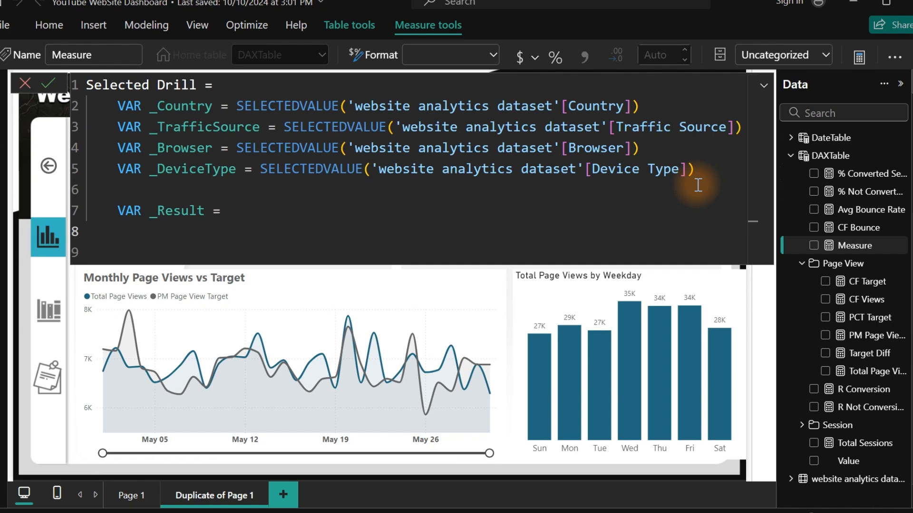
Begin the _Result expression with a SWITCH function that uses TRUE() as its first argument.
text(swit)
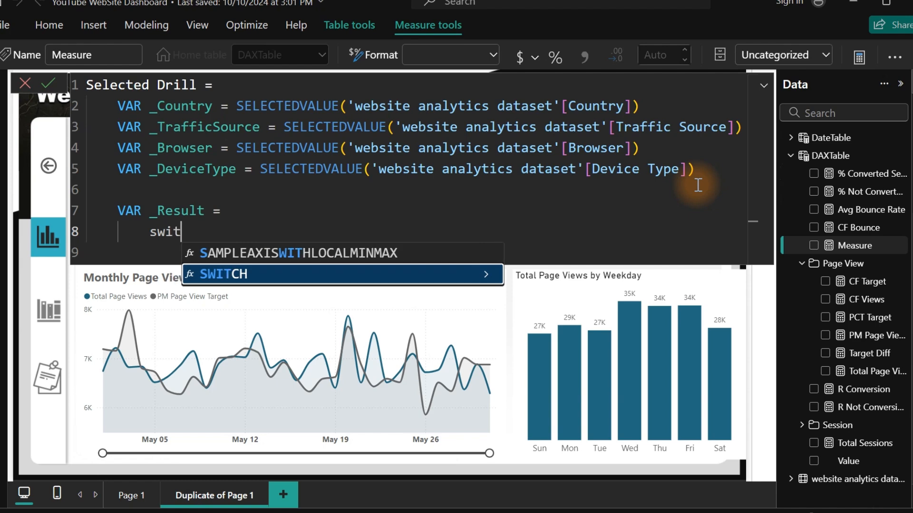
key(Tab)
key(Return)
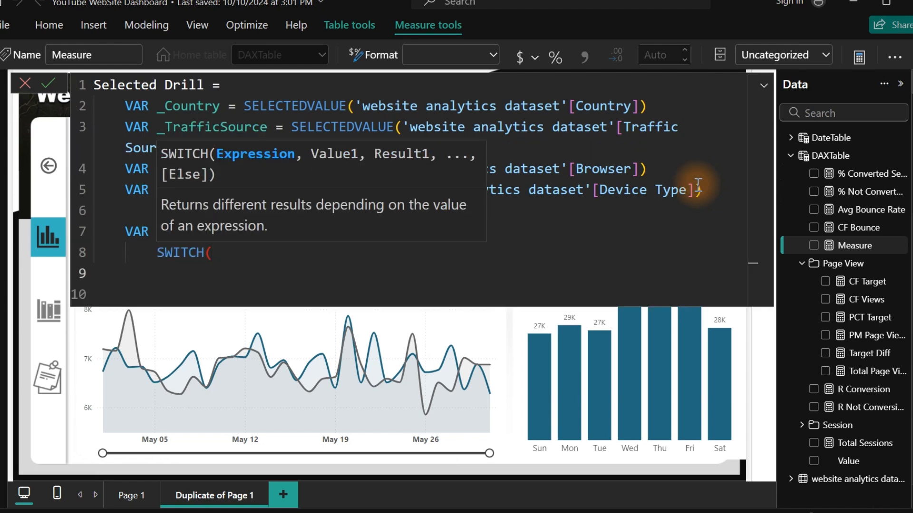
text(true)
key(Tab)
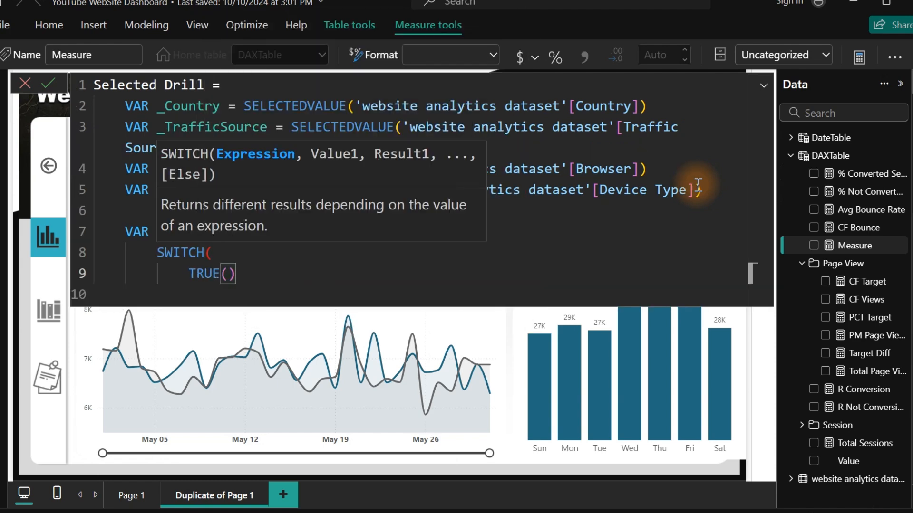
text(,)
key(Return)
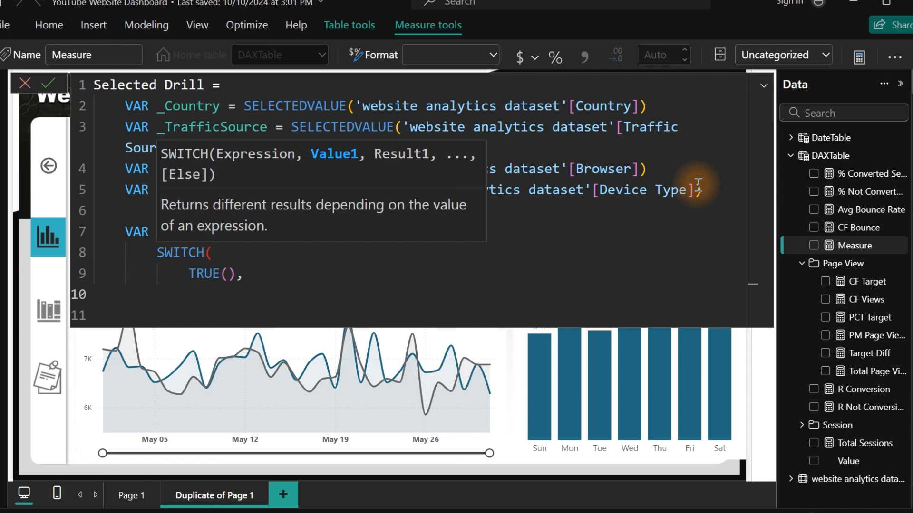
Add the first SWITCH branch, returning _Browser when _Browser<>BLANK().
text(_)
key(Tab)
text(>bl)
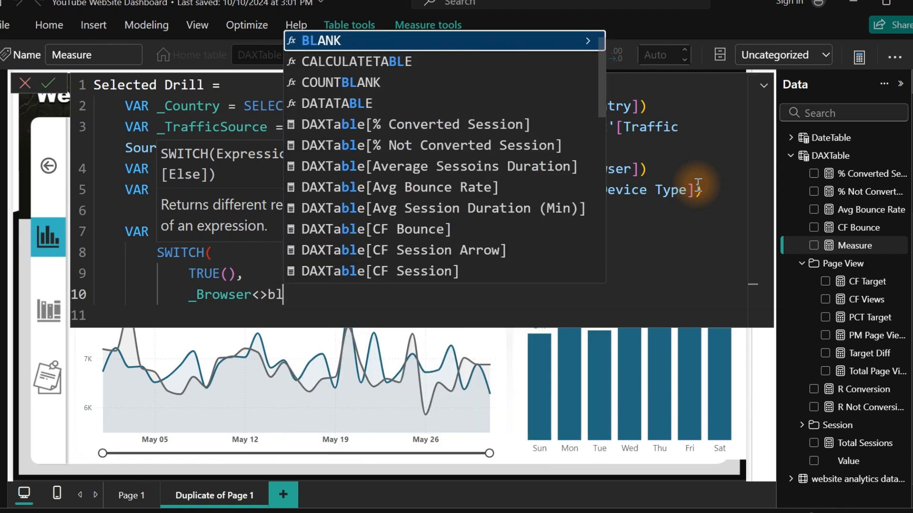
key(Tab)
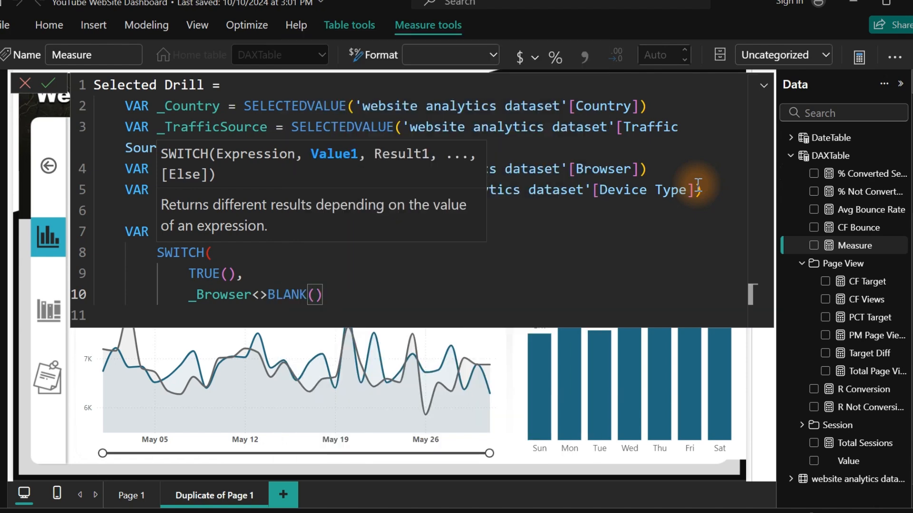
text(,)
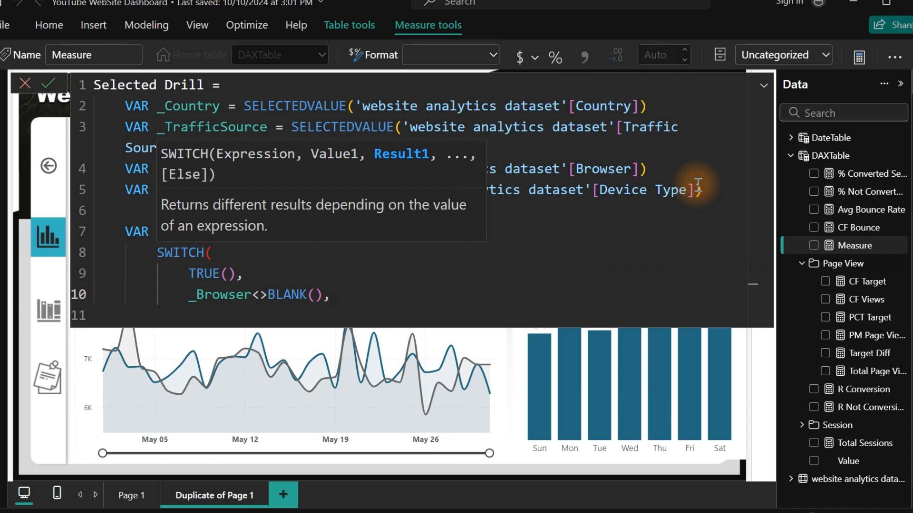
text(_)
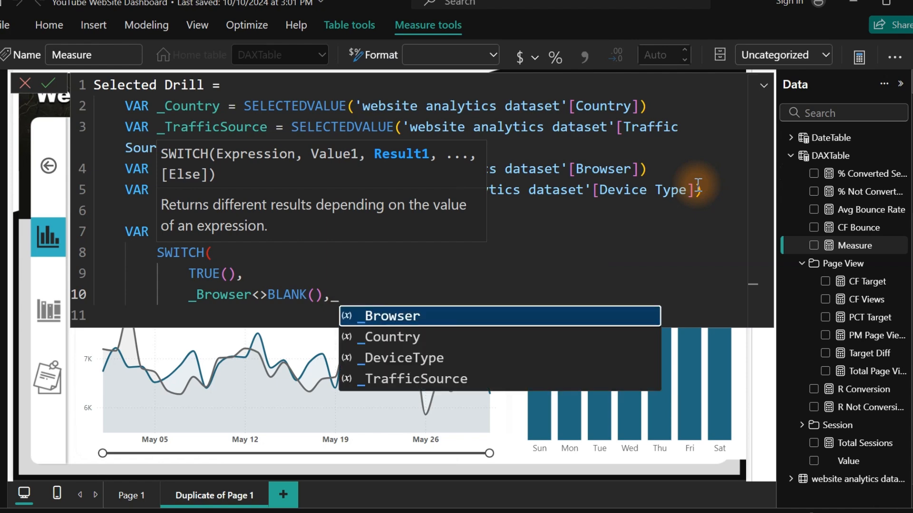
key(Tab)
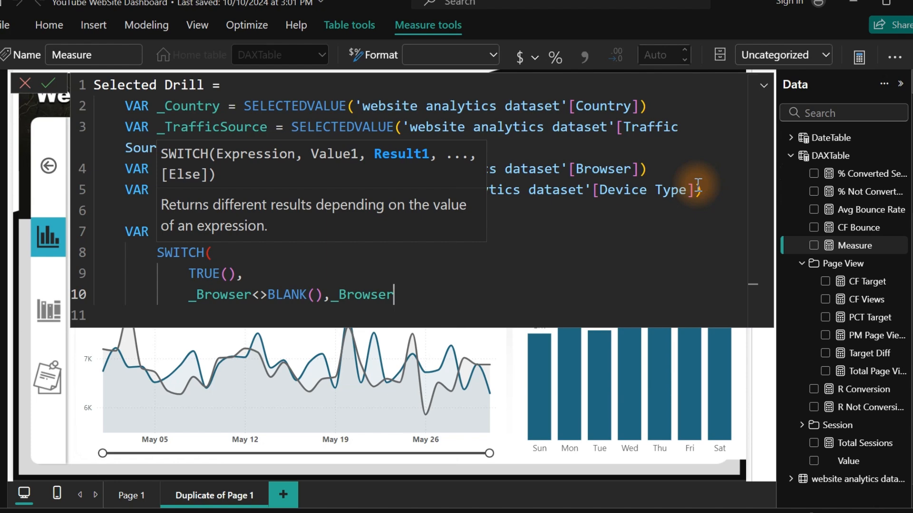
text(,)
key(Return)
Add a second SWITCH branch that returns _Country when _Country<>BLANK().
text(_)
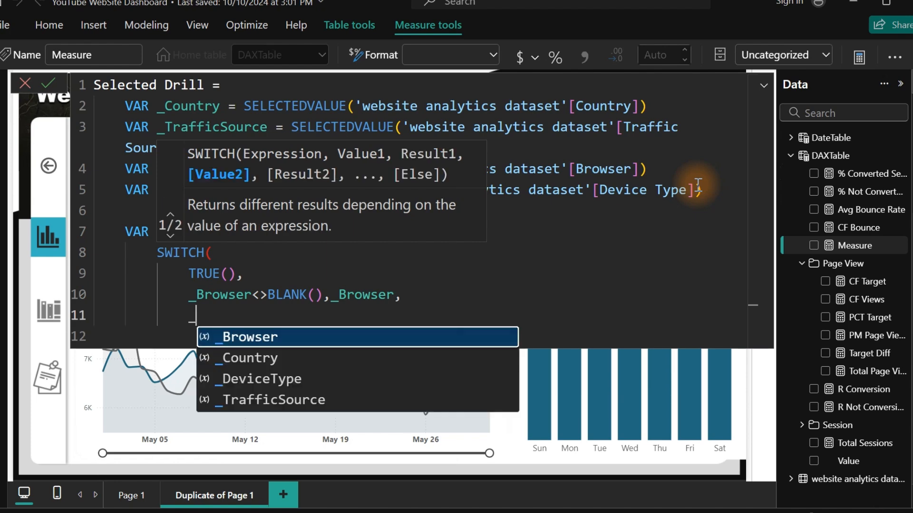
key(Down)
key(Tab)
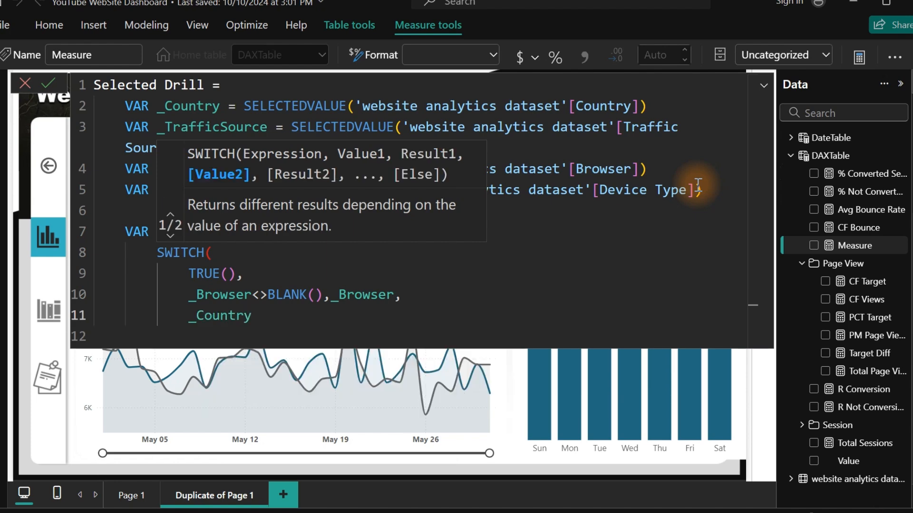
text(<>bl)
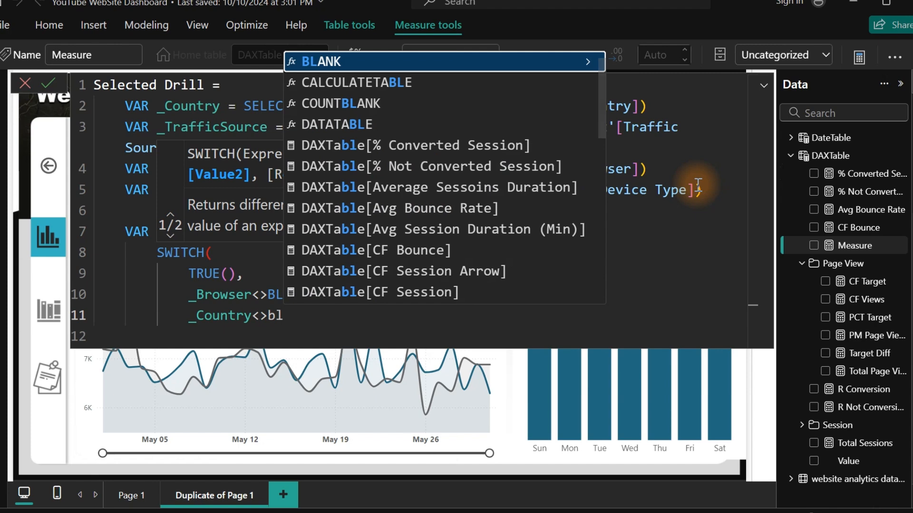
key(Tab)
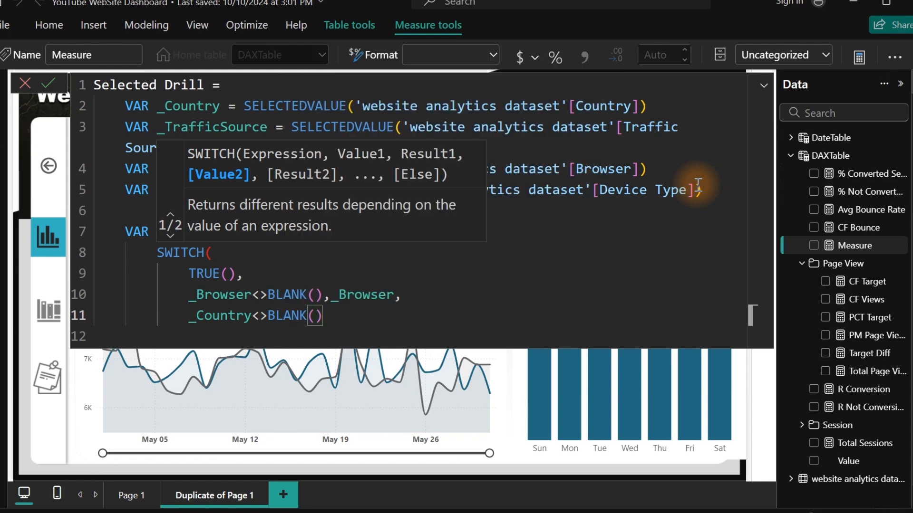
text(,_)
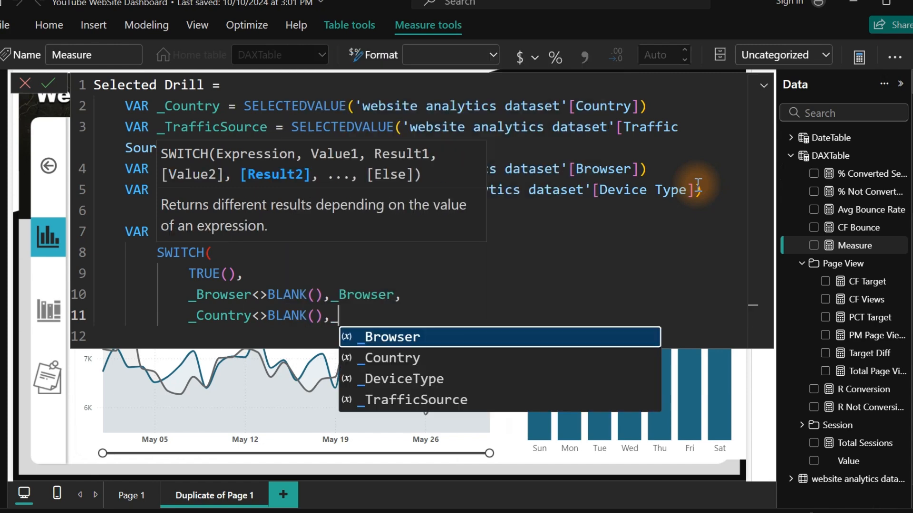
key(Down)
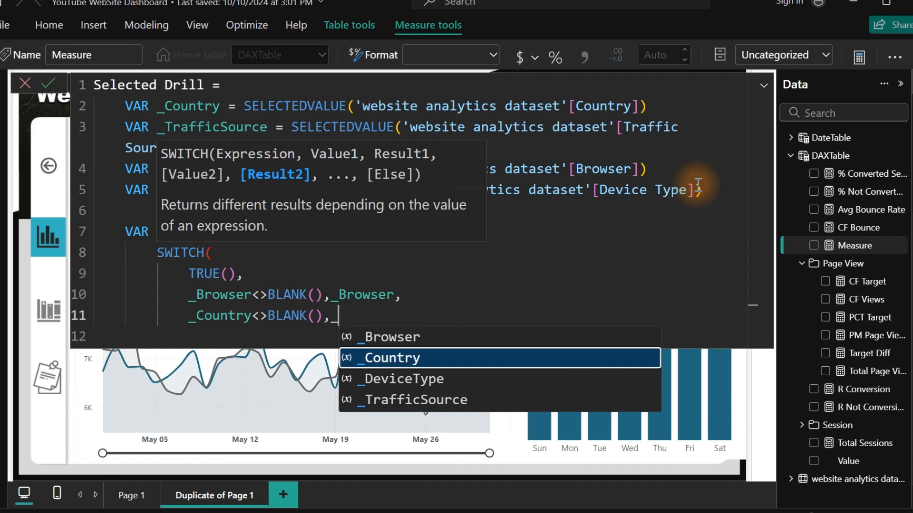
key(Tab)
text(,)
key(shift+Return)
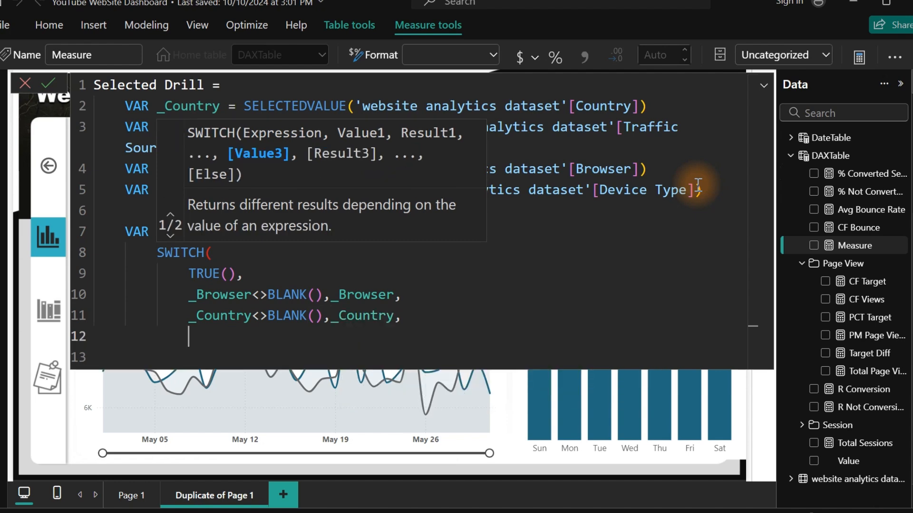
Add a third SWITCH branch that returns _DeviceType when _DeviceType<>BLANK().
text(_)
key(Down)
key(Down)
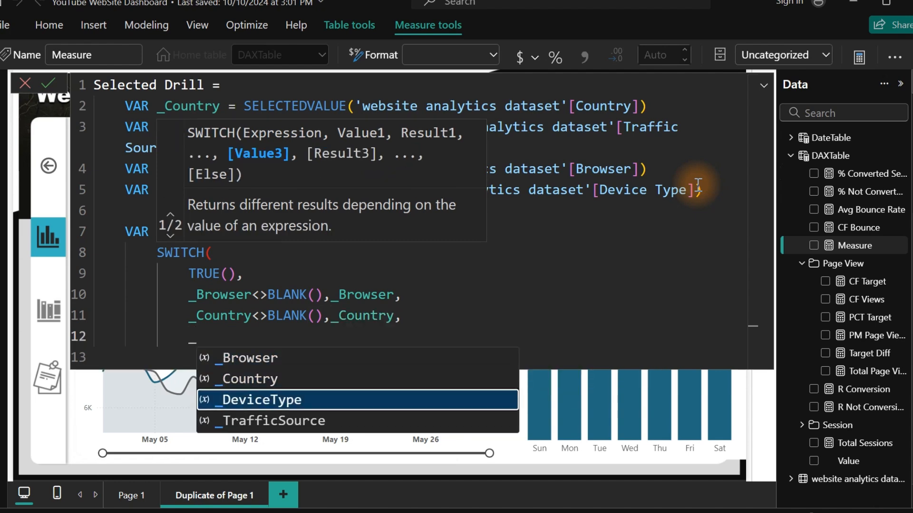
key(Tab)
text(<>)
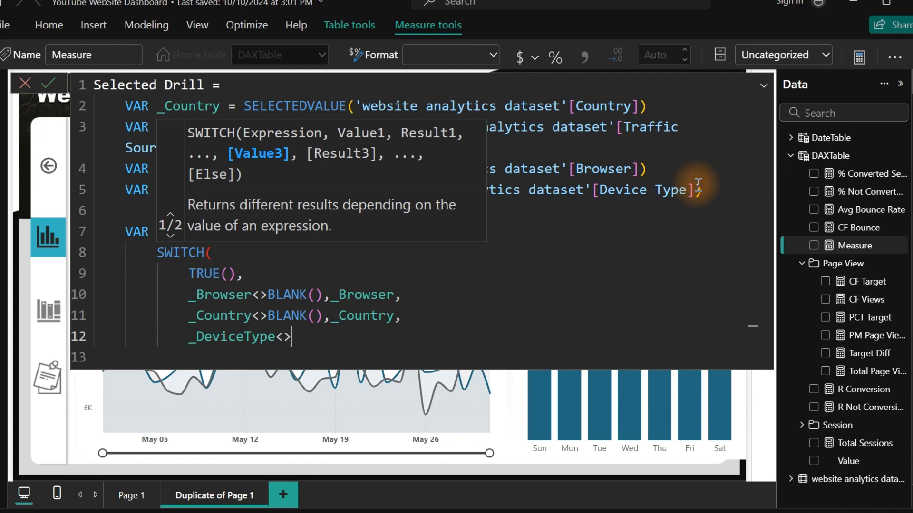
text(bl)
key(Tab)
text(),)
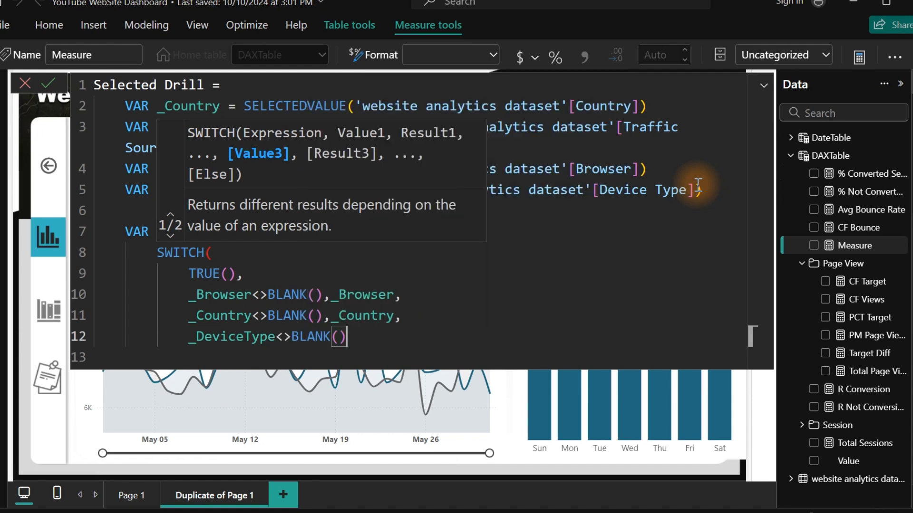
text(_)
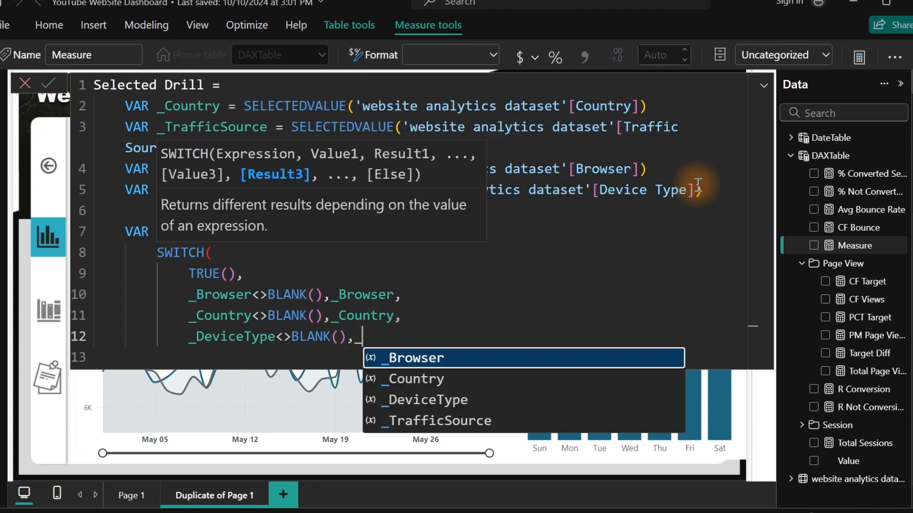
key(Down)
key(Down)
key(Tab)
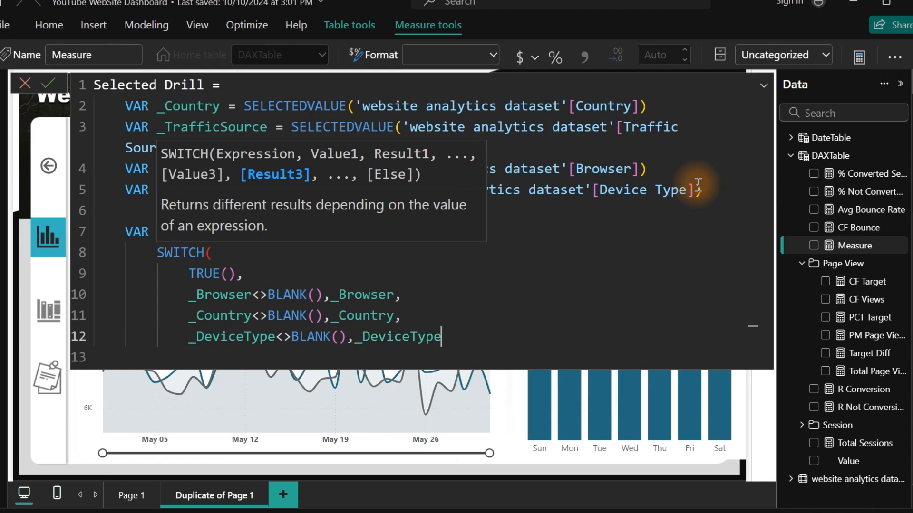
Remove the newly started line and end the _DeviceType branch with a comma.
key(Return)
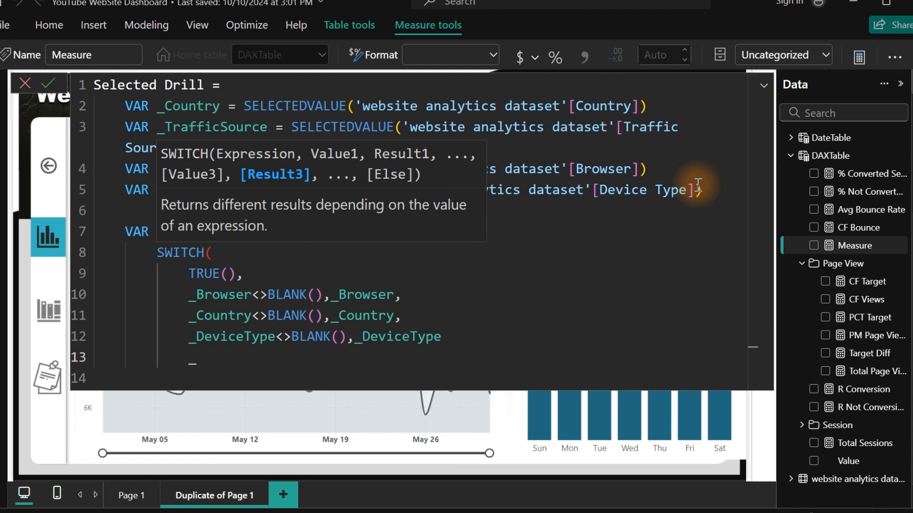
key(BackSpace)
key(BackSpace)
key(BackSpace)
key(BackSpace)
text(,)
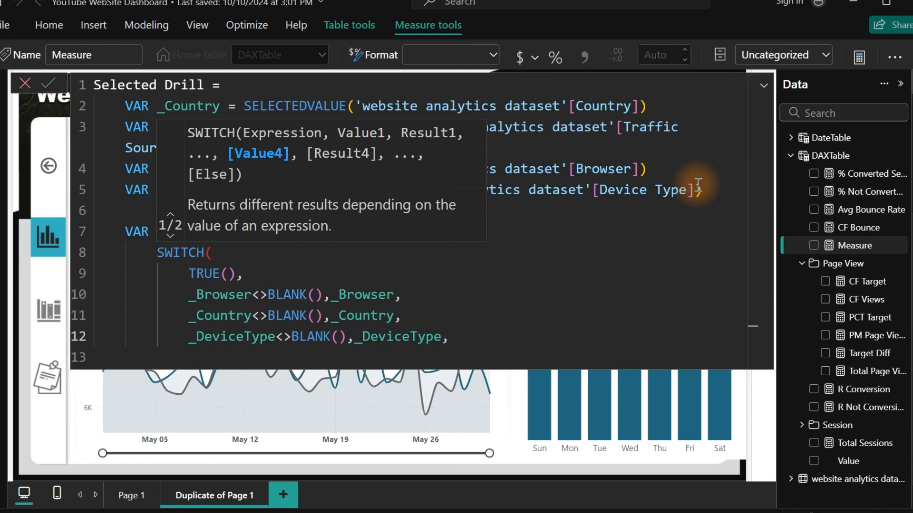
Add a fourth SWITCH branch returning _TrafficSource when _TrafficSource<>BLANK(), and close the function on its own line.
key(Return)
text(_)
key(Up)
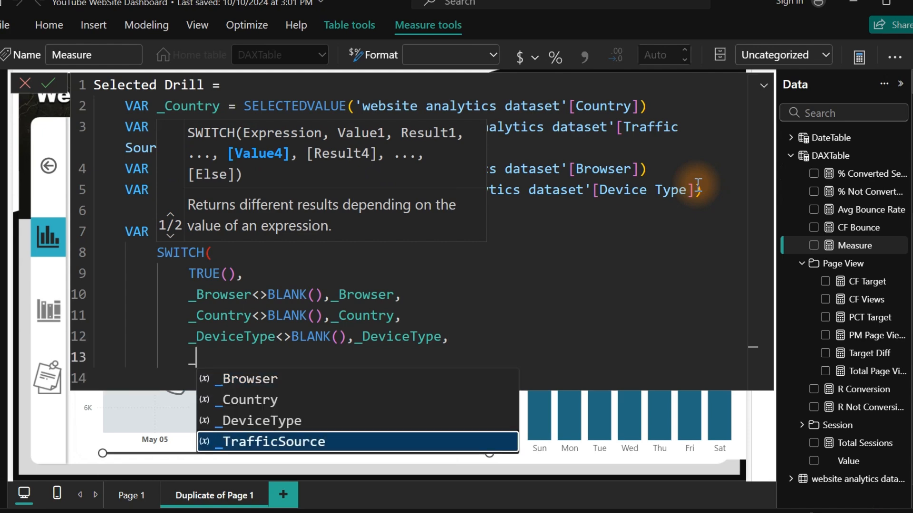
key(Tab)
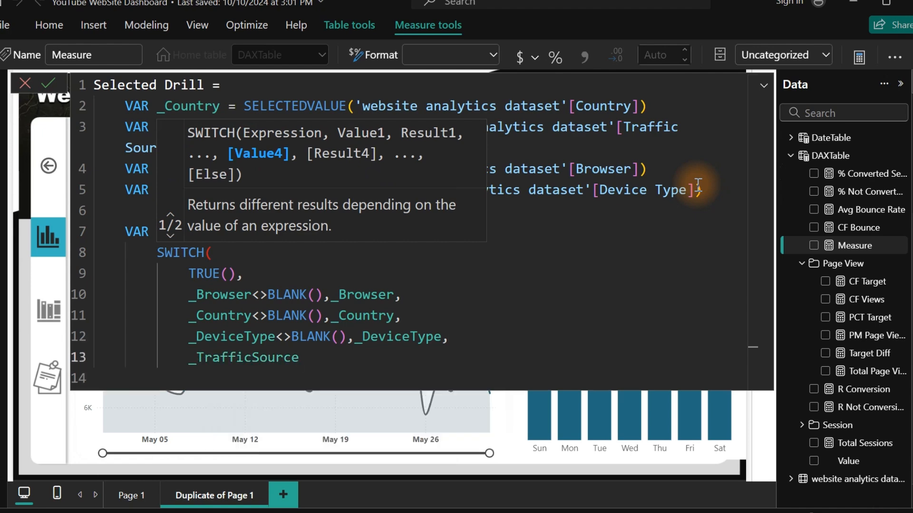
text(<>bl)
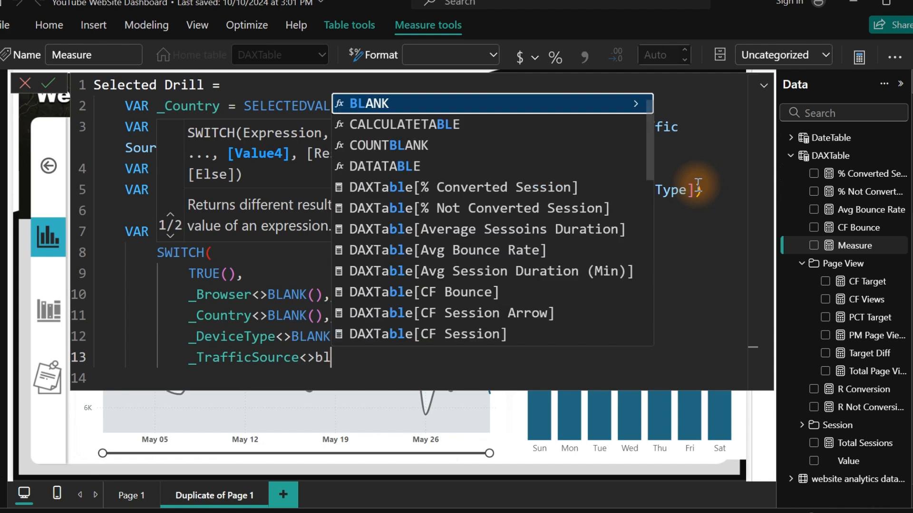
key(Tab)
text(),)
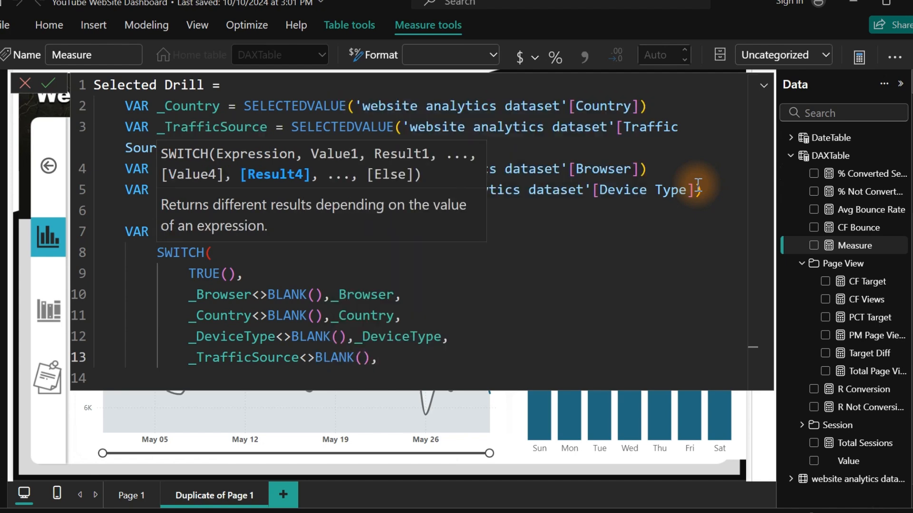
text(_)
key(Down)
key(Down)
key(Down)
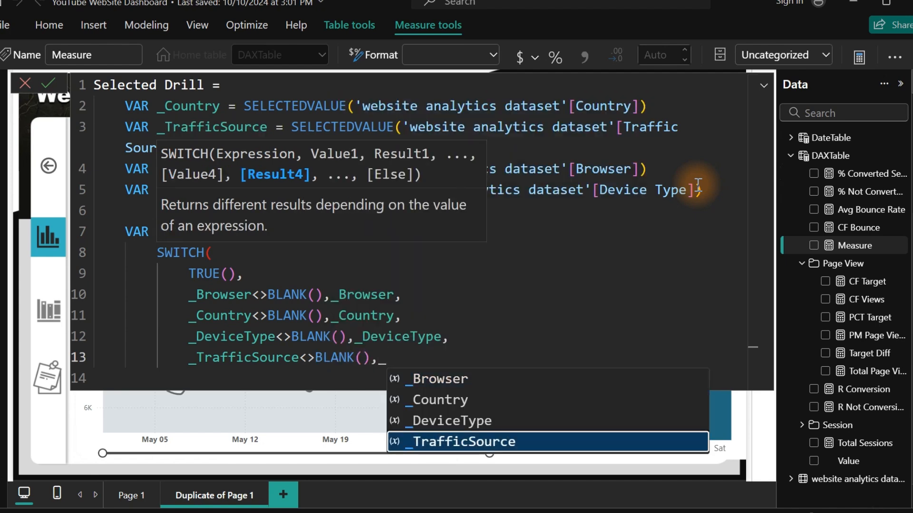
key(Tab)
key(Return)
text())
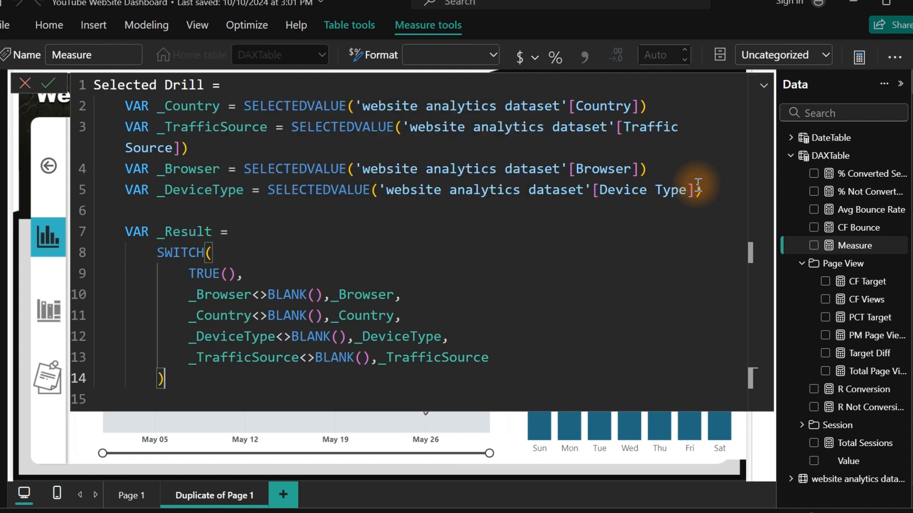
Add a RETURN clause after a blank line below the SWITCH, with an indented new line for its expression.
key(Return)
key(Return)
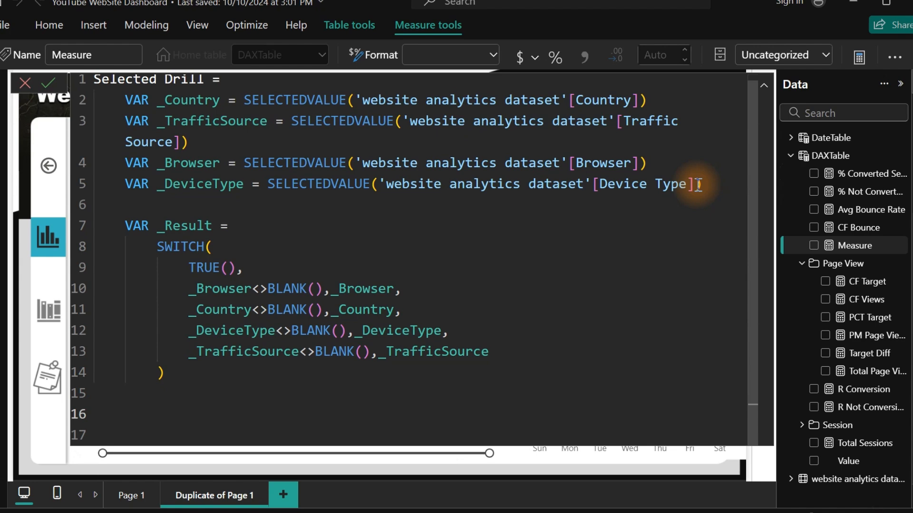
text(ret)
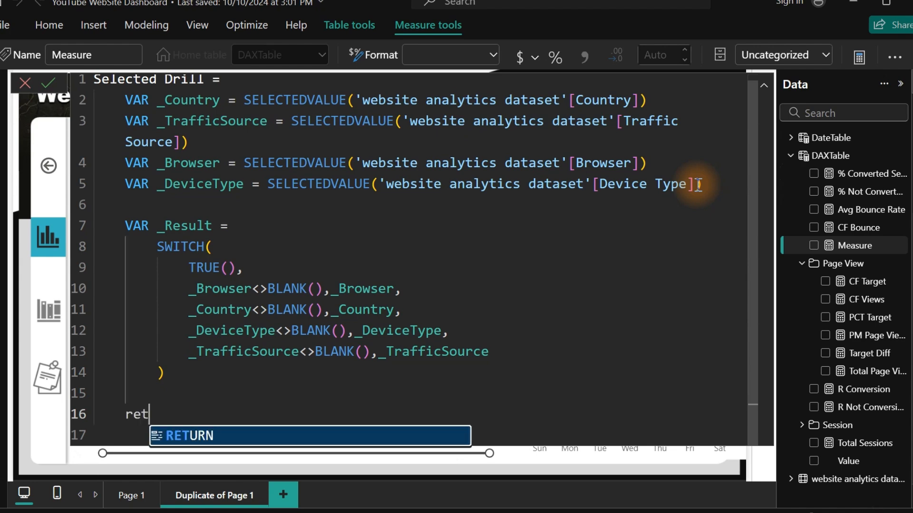
key(Tab)
key(Return)
key(Tab)
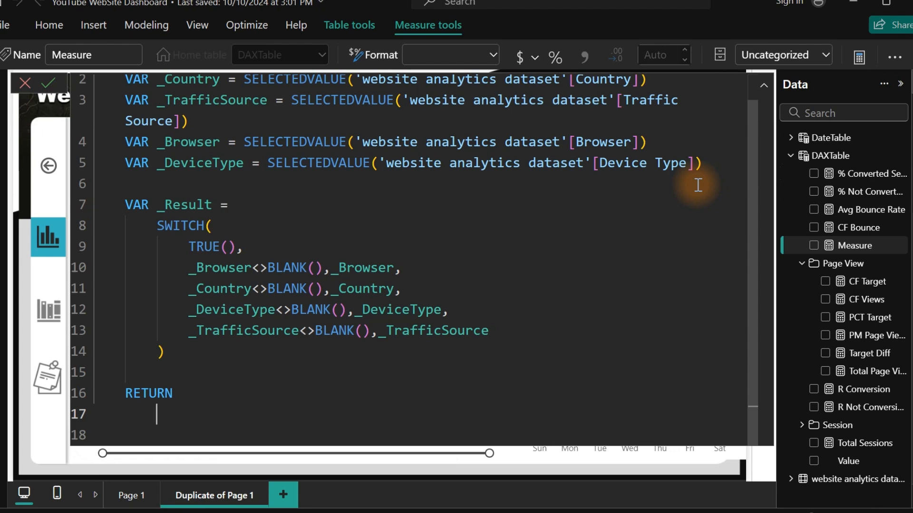
Begin the RETURN expression with the text "This view is affected by the DrillThrough from".
text("This)
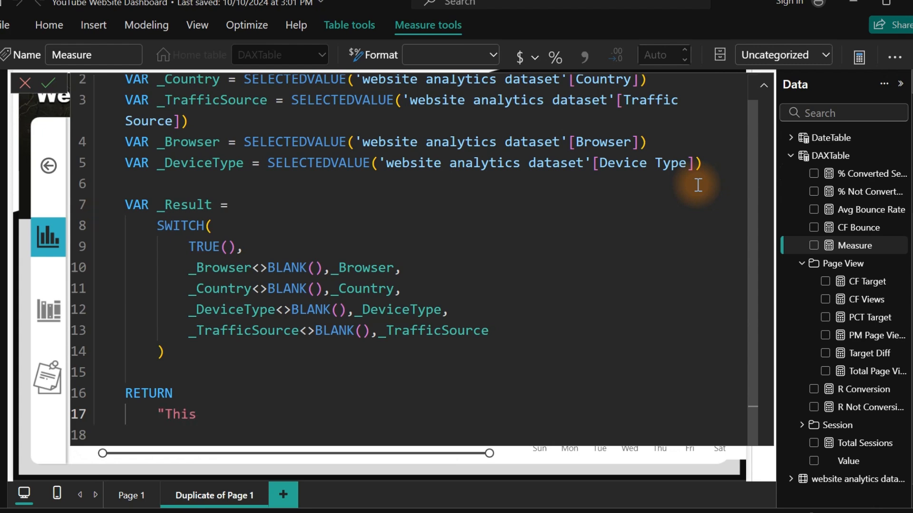
text( view is affec)
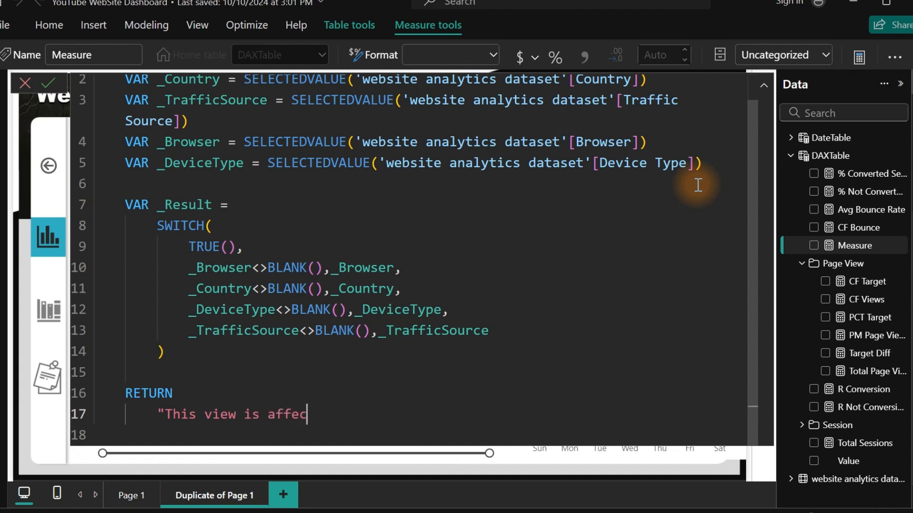
text(ted by the )
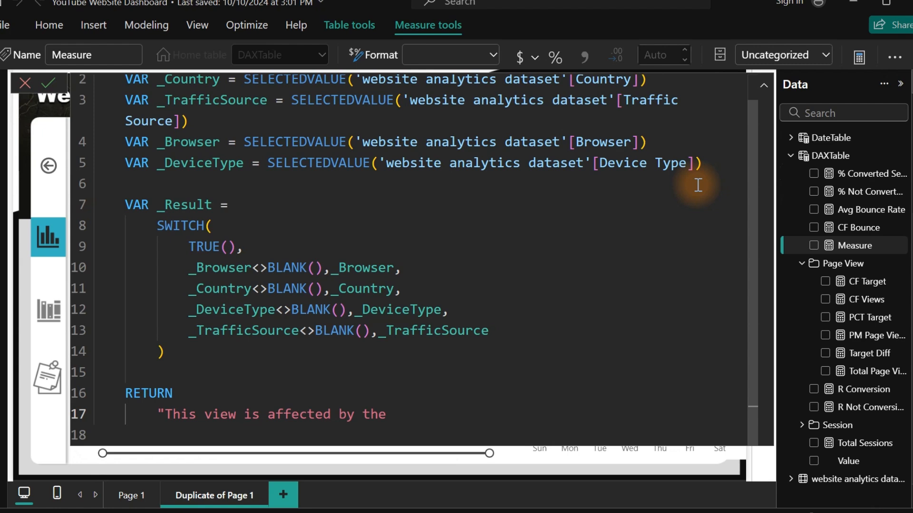
text(DrillThrough from)
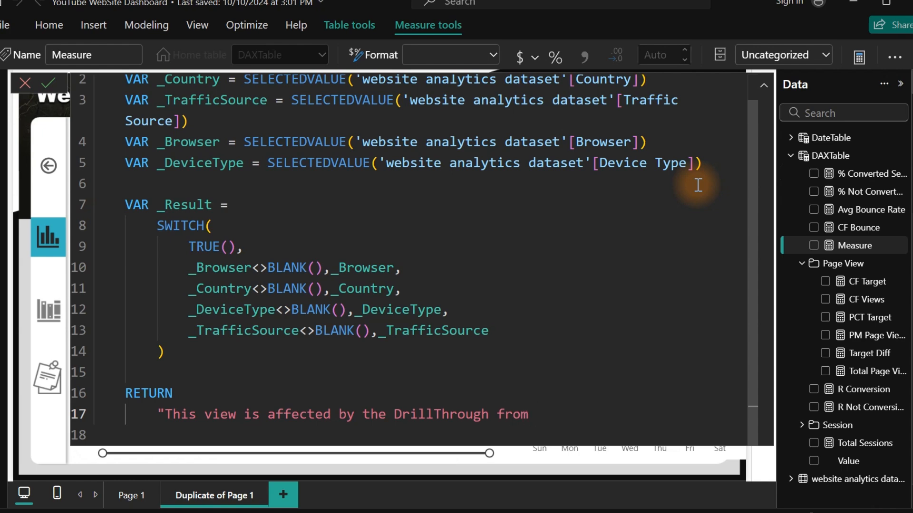
Close the text string, concatenate it with &_Result, and commit the Selected Drill measure.
key(BackSpace)
text("&_)
key(Down)
key(Down)
key(Down)
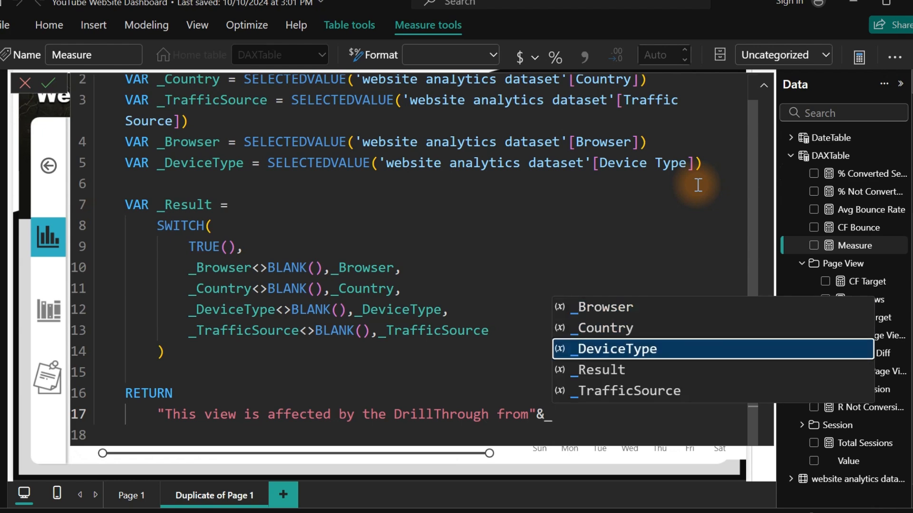
key(Tab)
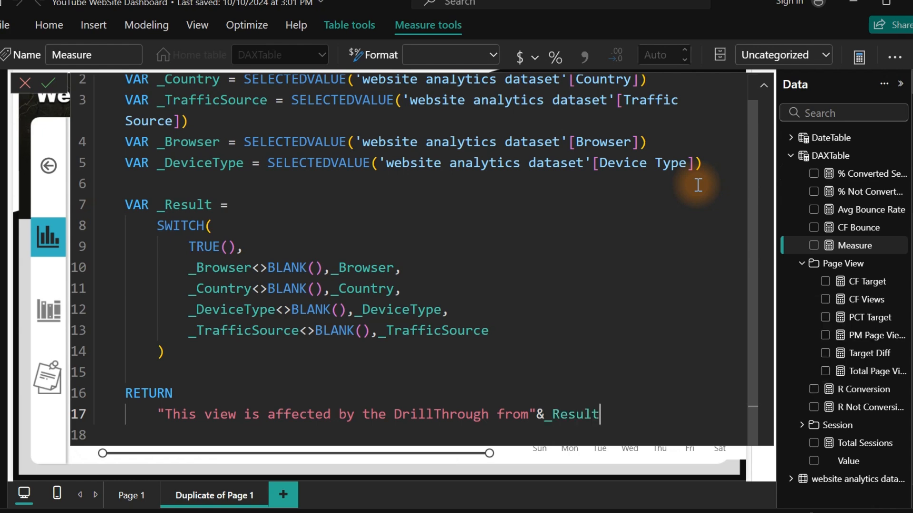
key(Return)
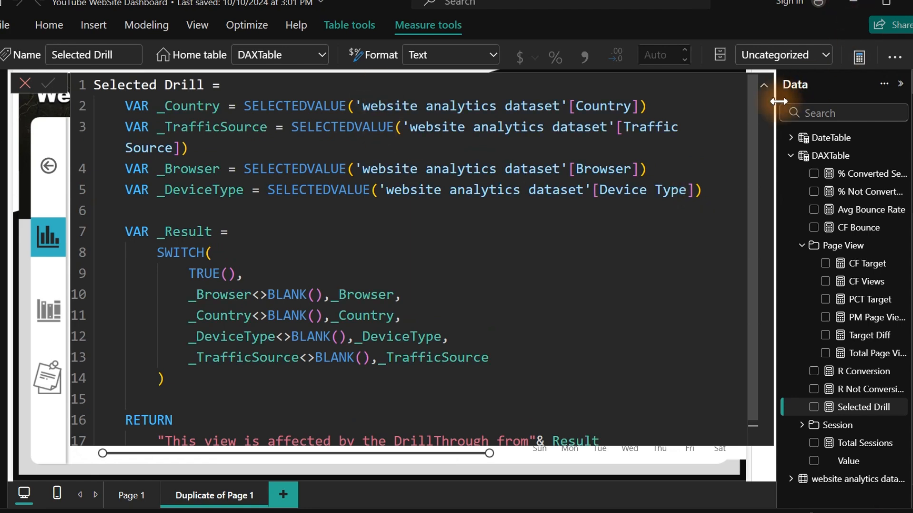
Collapse the formula editor and add the Selected Drill measure to the page as a new card.
click(763, 86)
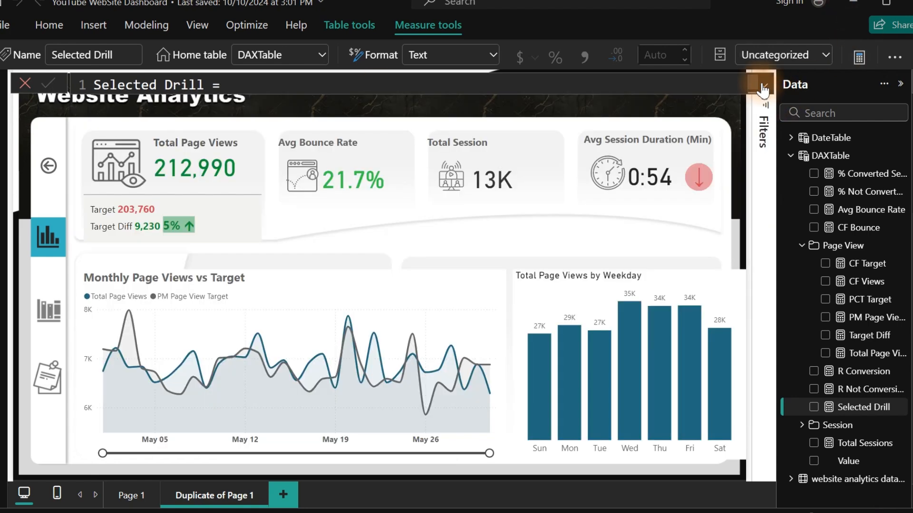
click(424, 242)
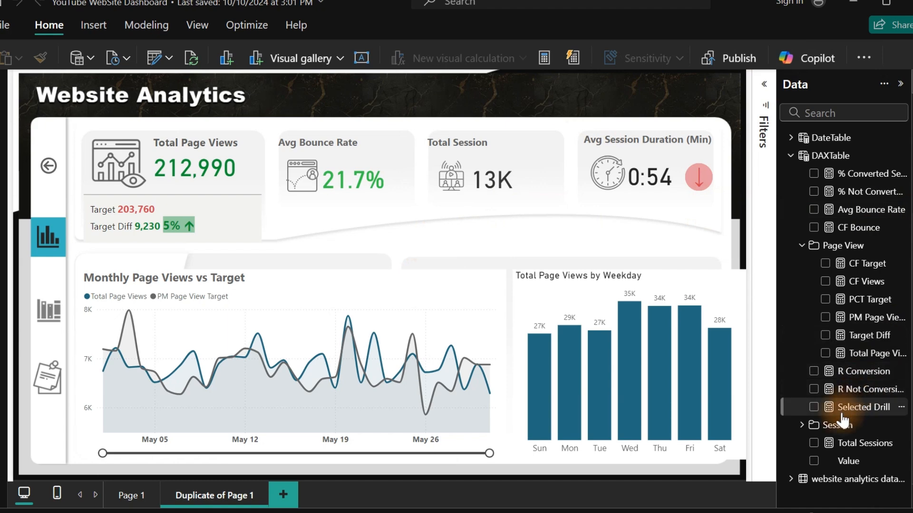
click(814, 408)
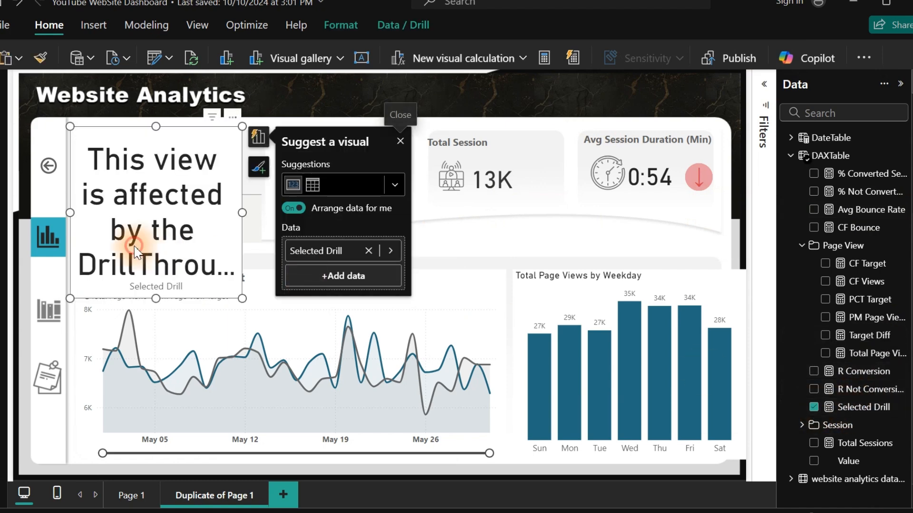
Reshape the Selected Drill card into a wide, short strip and fit it in the header beside the Website Analytics title.
drag(240, 300, 632, 157)
drag(473, 136, 588, 85)
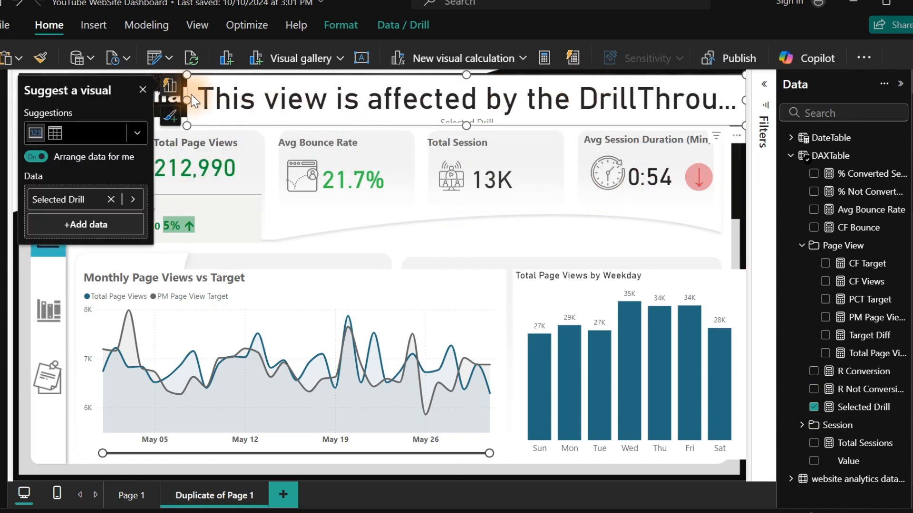
drag(197, 106, 314, 104)
drag(745, 99, 718, 100)
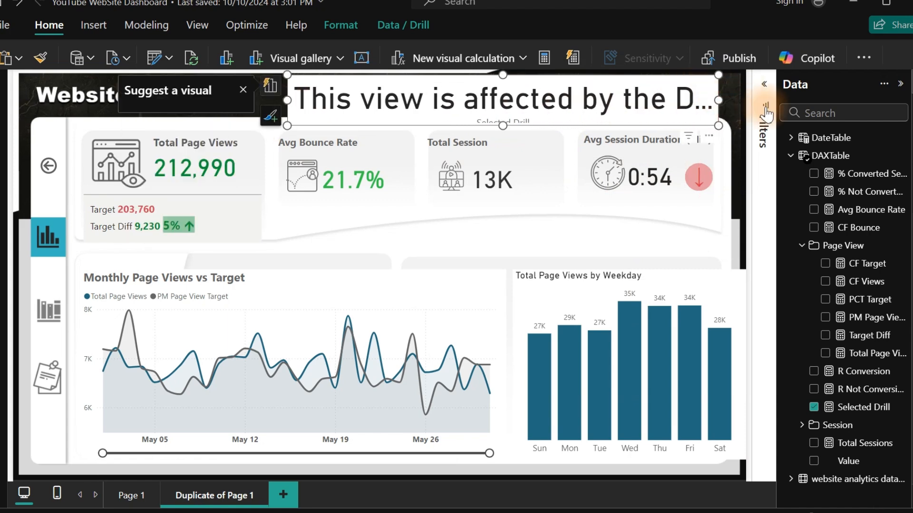
Hide the Selected Drill card's category label and set its callout value font size to 23.
click(909, 138)
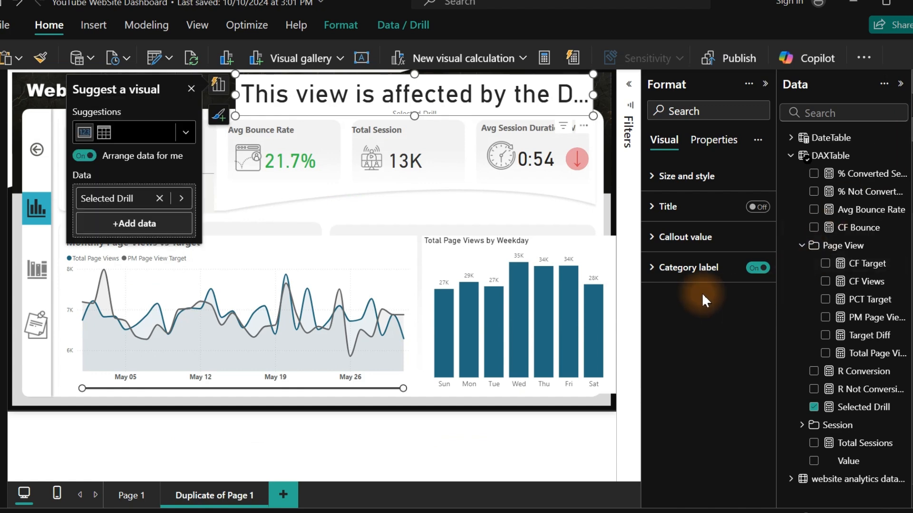
click(759, 267)
click(674, 236)
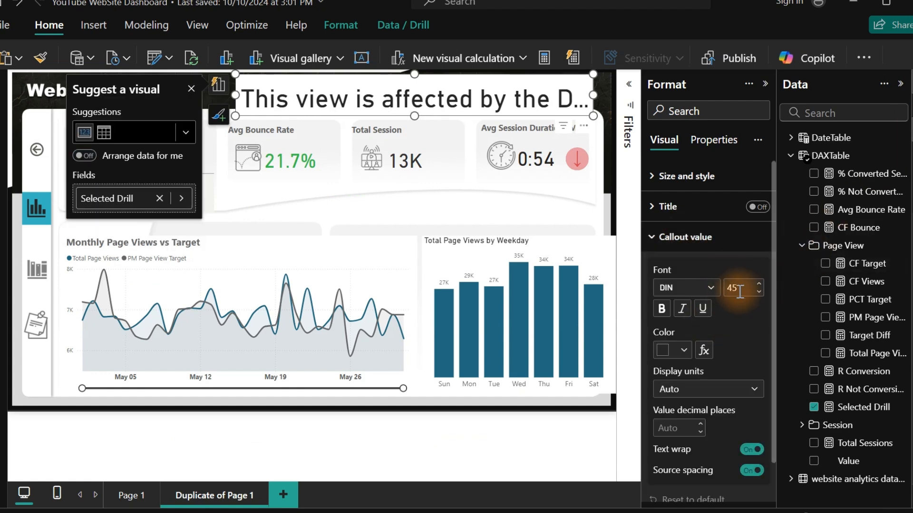
click(744, 287)
text(20)
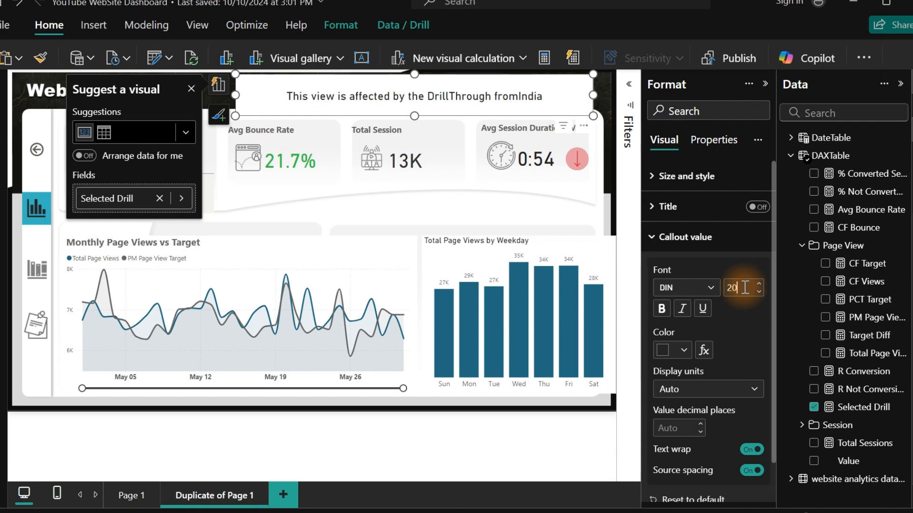
key(BackSpace)
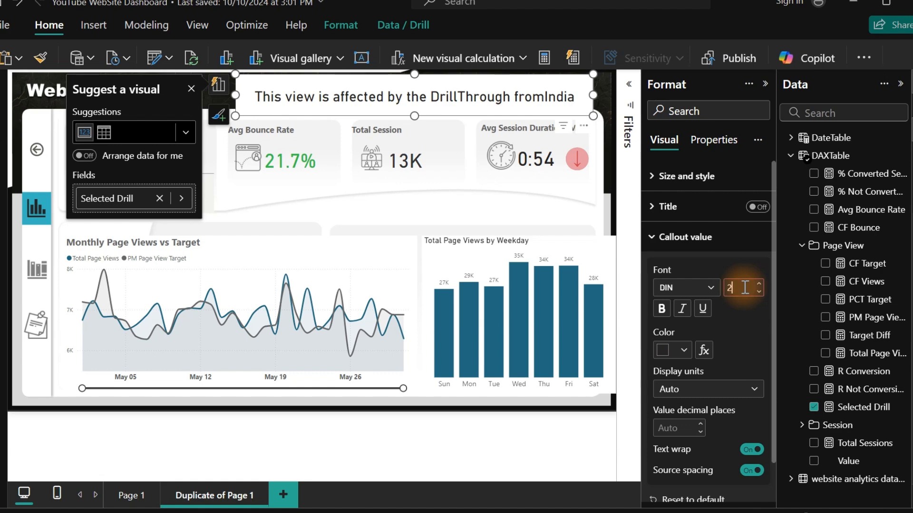
text(3)
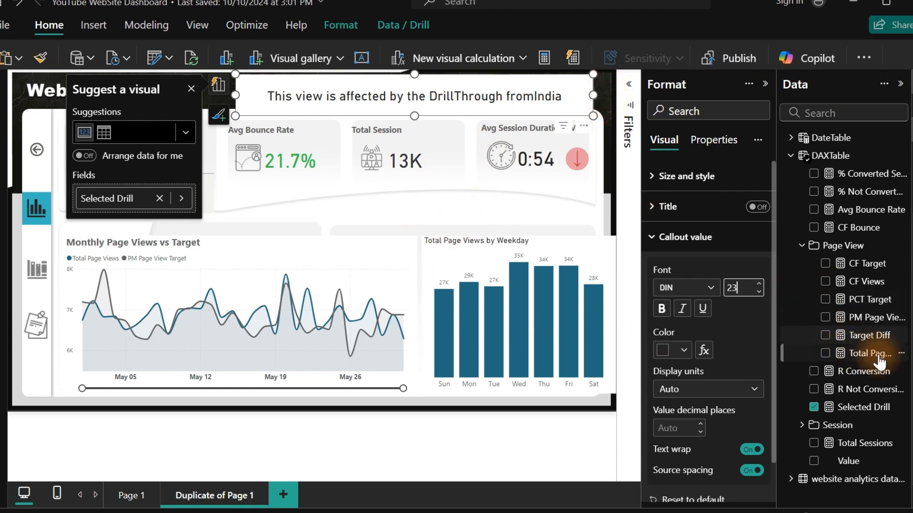
Add a space after "from" inside the text string of the Selected Drill measure, commit it, and close the formula editor.
click(844, 408)
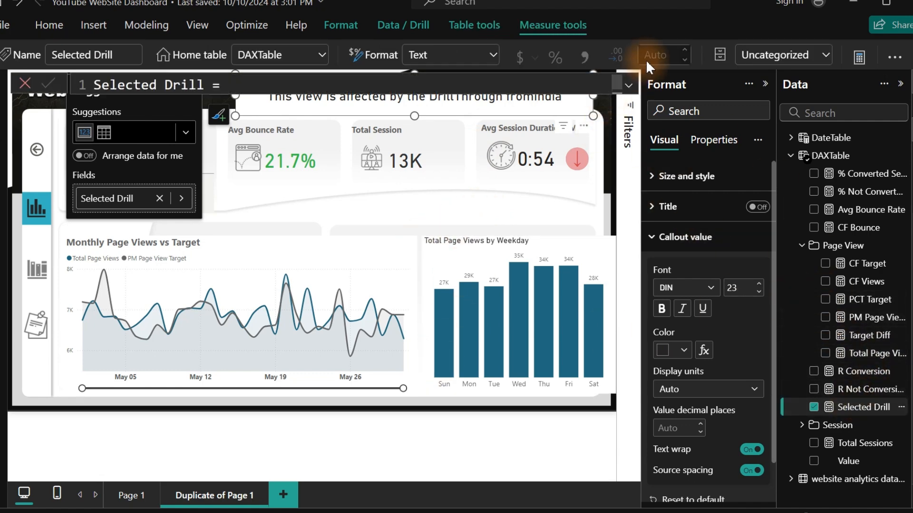
click(628, 85)
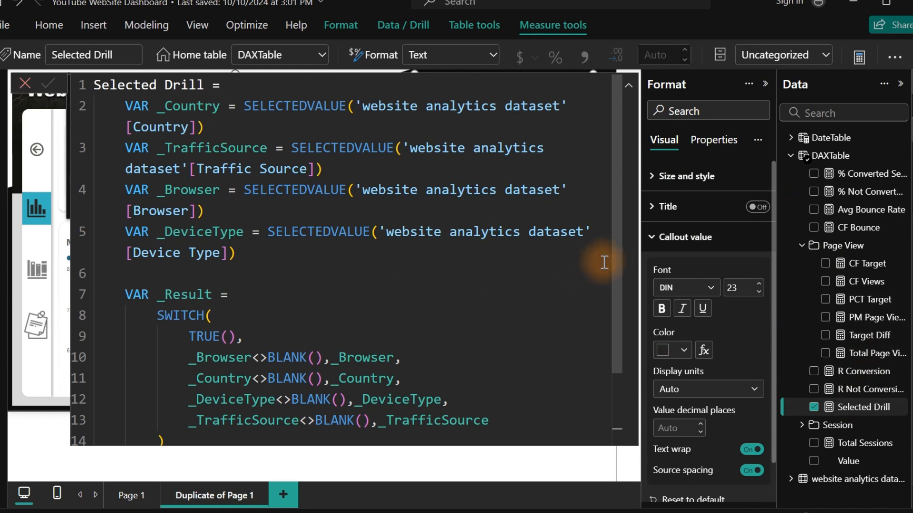
drag(618, 261, 616, 418)
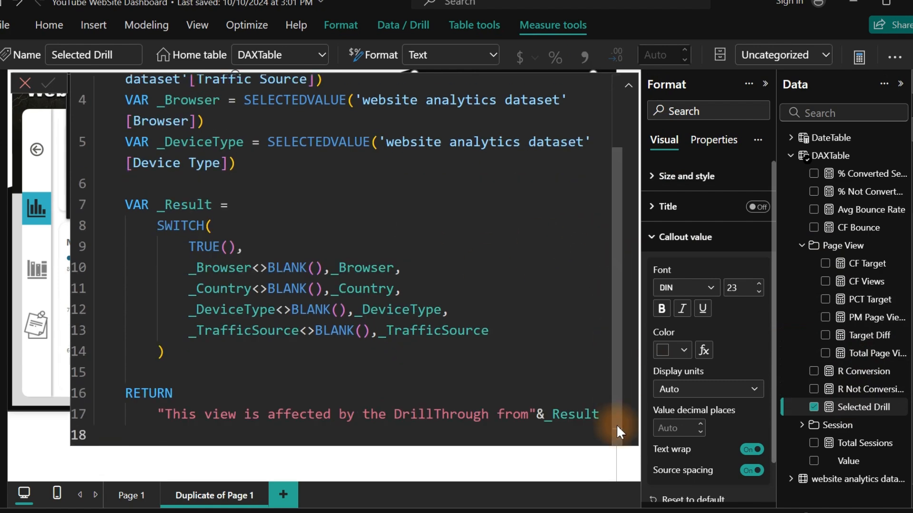
click(530, 414)
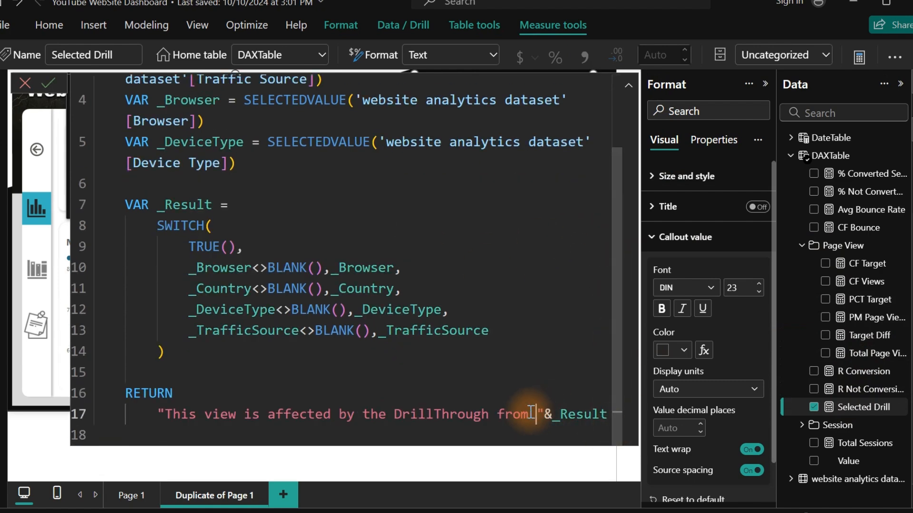
key(Return)
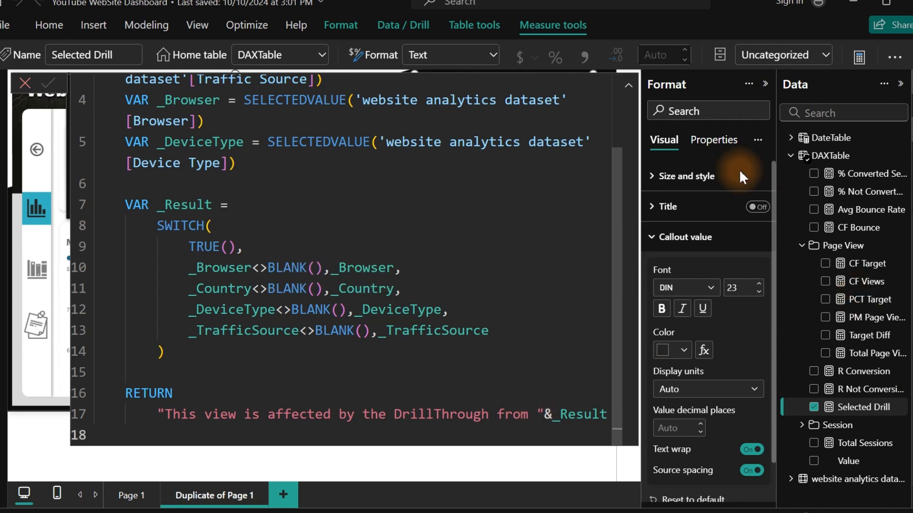
click(628, 86)
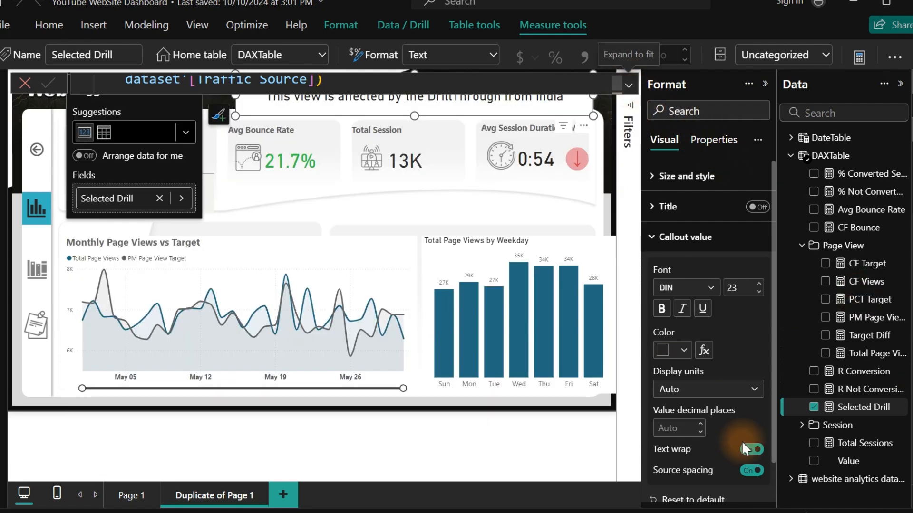
click(838, 445)
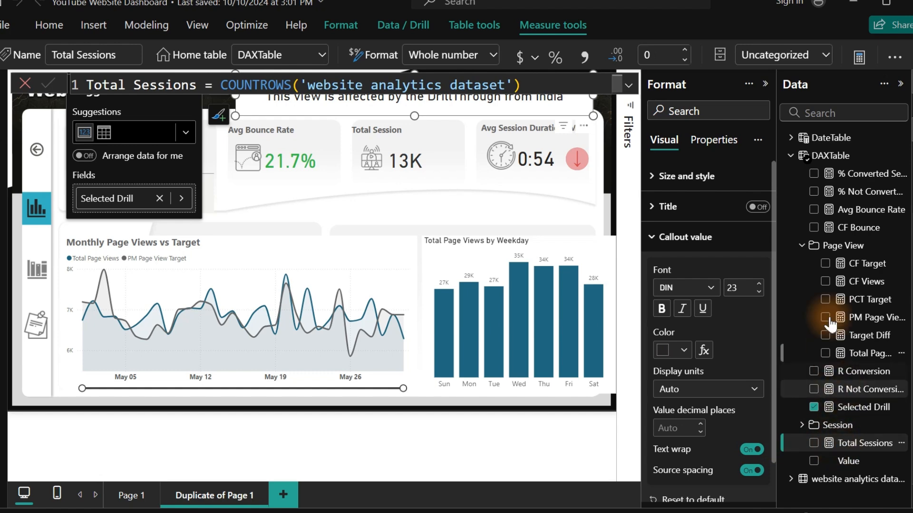
click(825, 245)
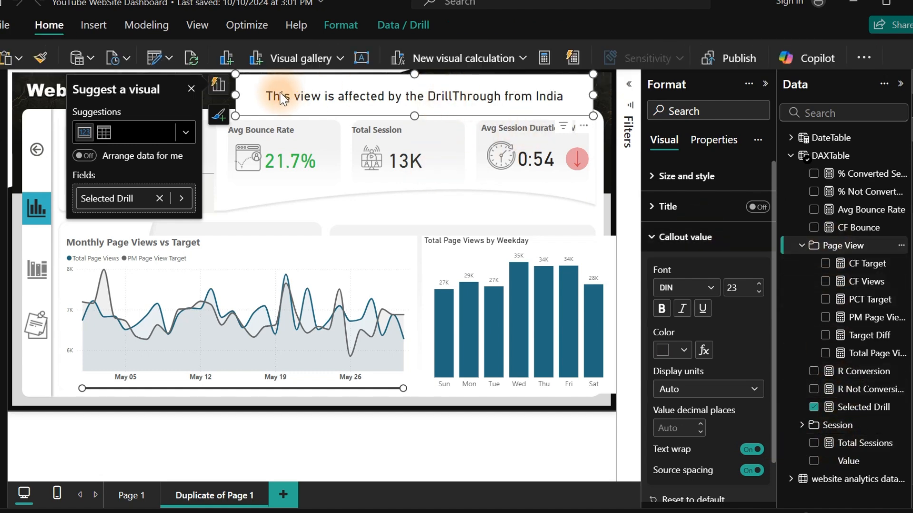
On Page 1, switch the page views chart to Device Type and drill through from the Mobile bar to Duplicate of Page 1.
click(125, 496)
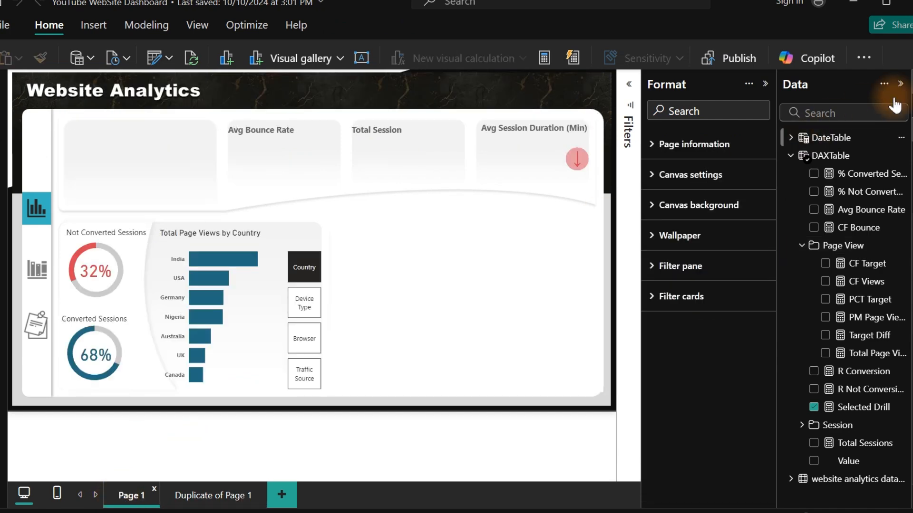
click(900, 84)
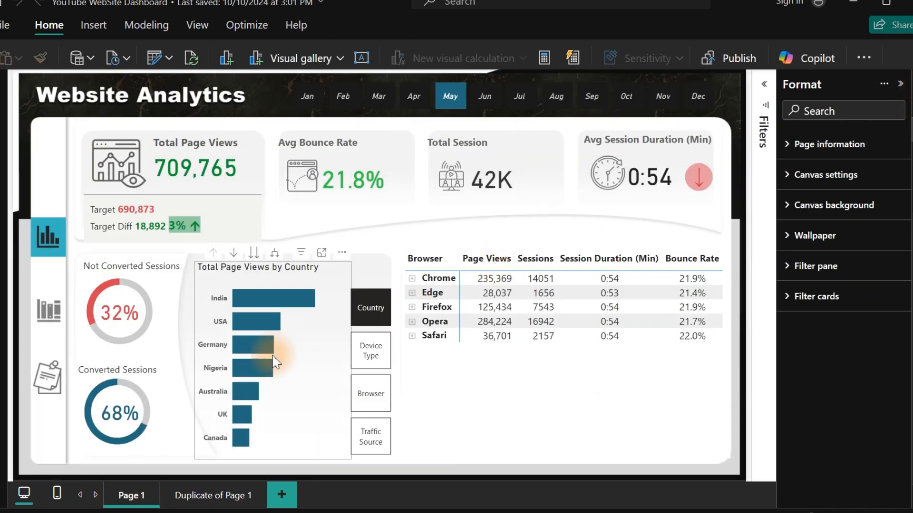
click(376, 366)
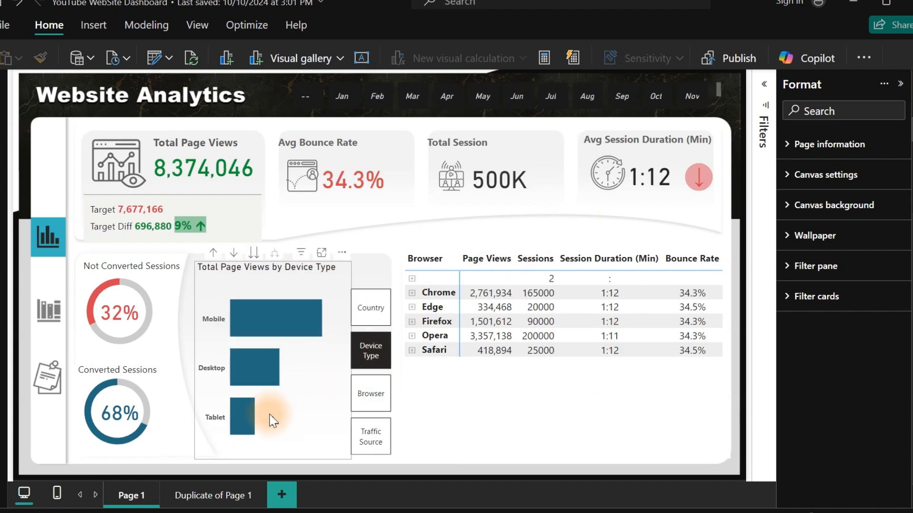
right_click(257, 332)
mouse_move(351, 327)
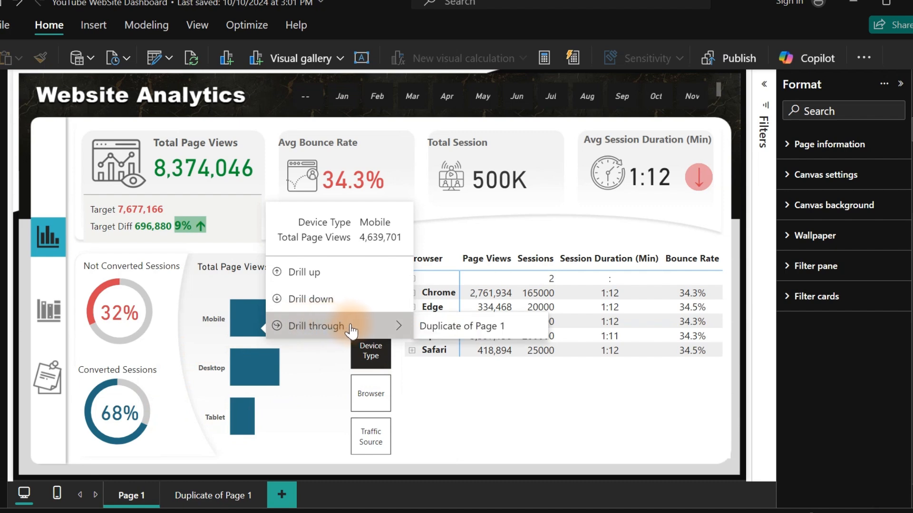
click(453, 327)
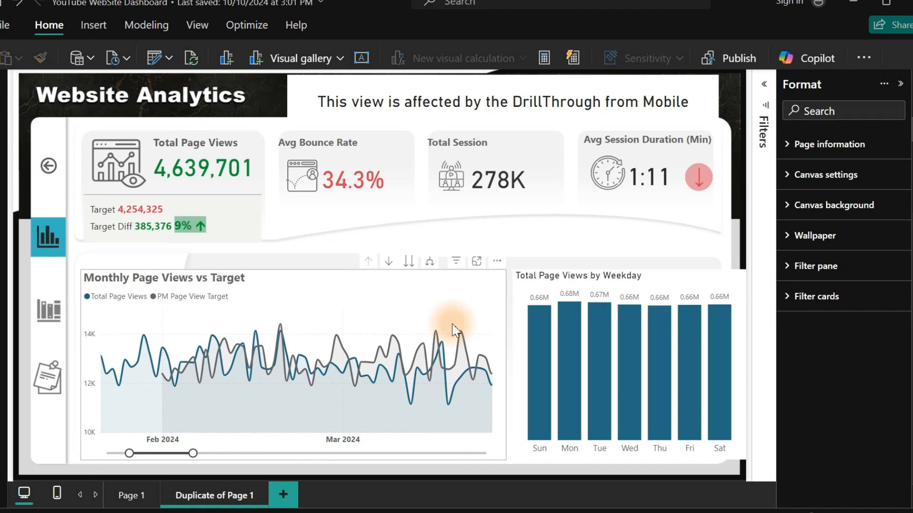
Turn off the background of the Selected Drill card in the header.
click(455, 84)
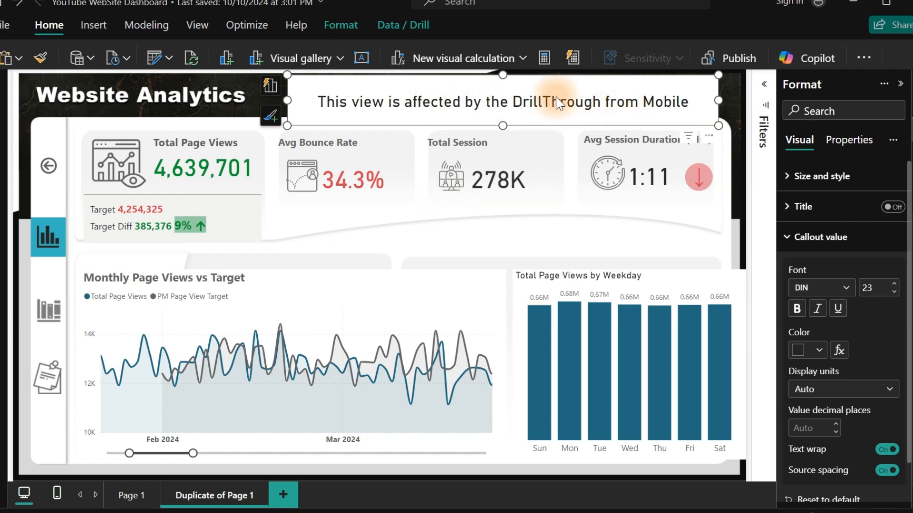
click(811, 176)
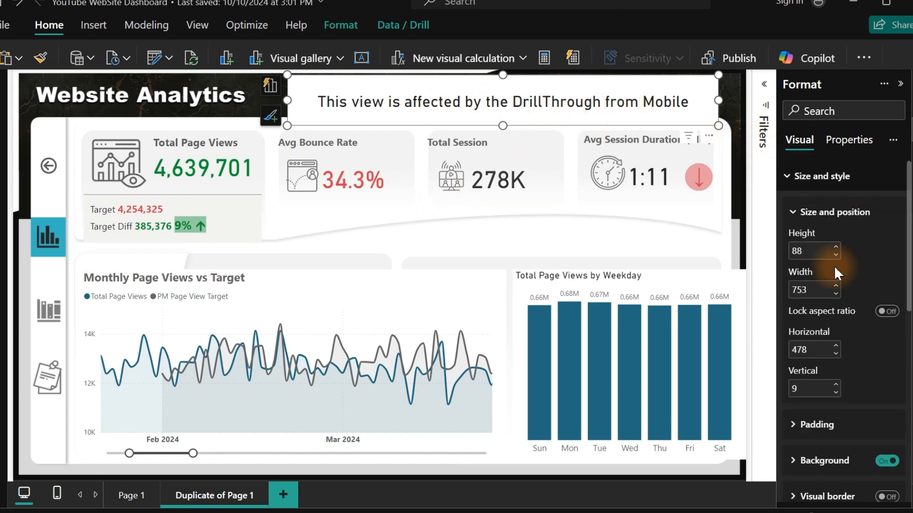
click(889, 464)
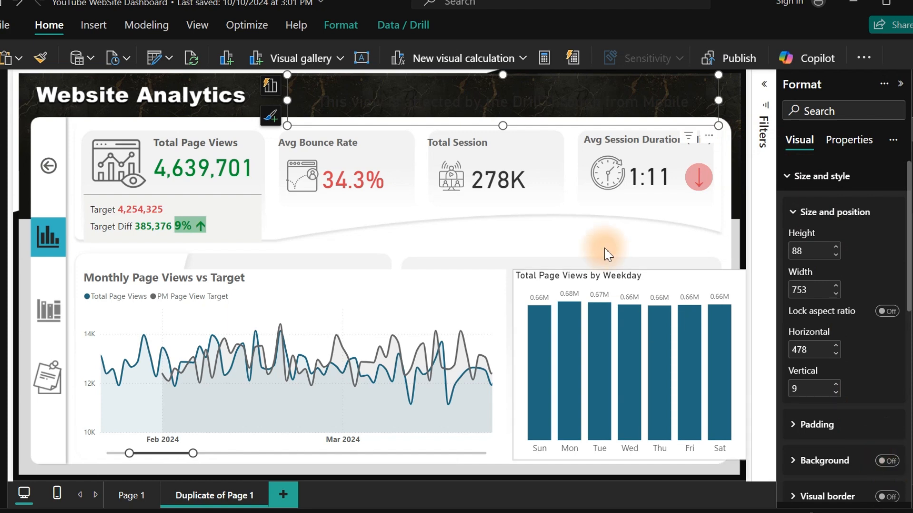
Set the Selected Drill card's callout value color to light gray and reduce the card's height to fit the dark header band.
click(814, 177)
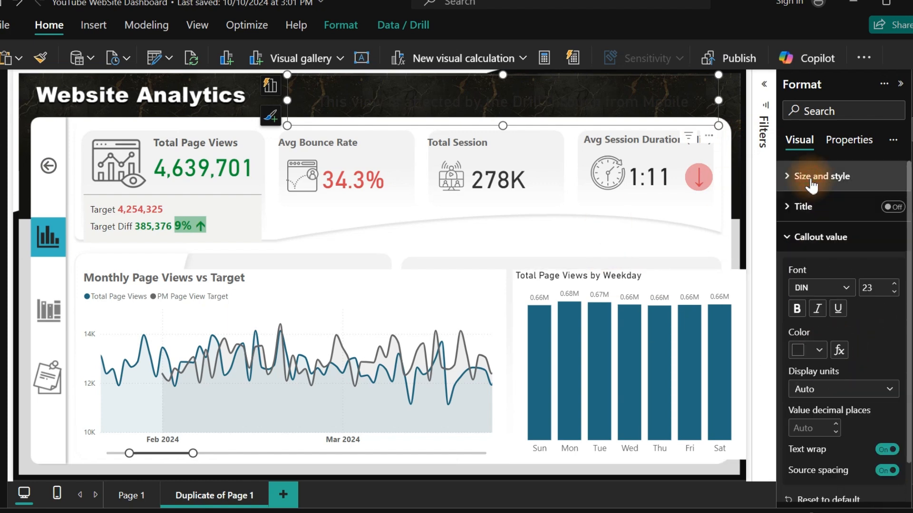
click(806, 351)
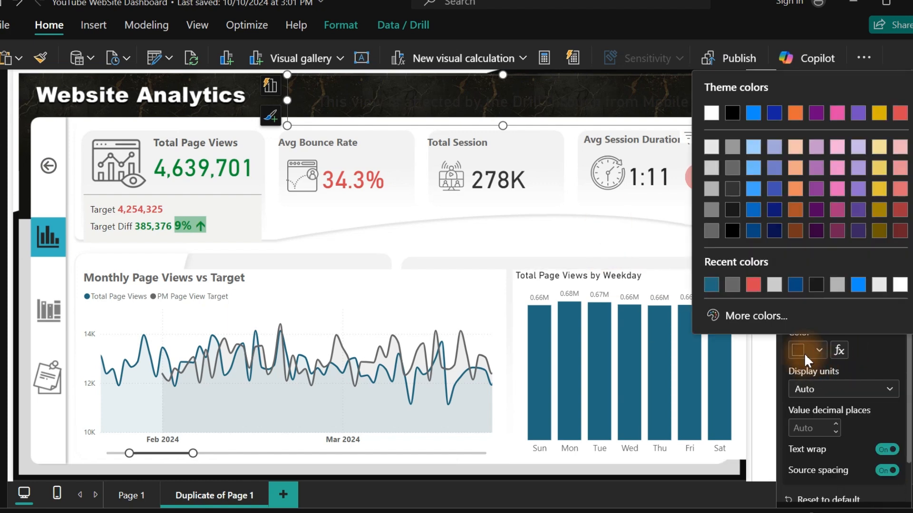
click(774, 285)
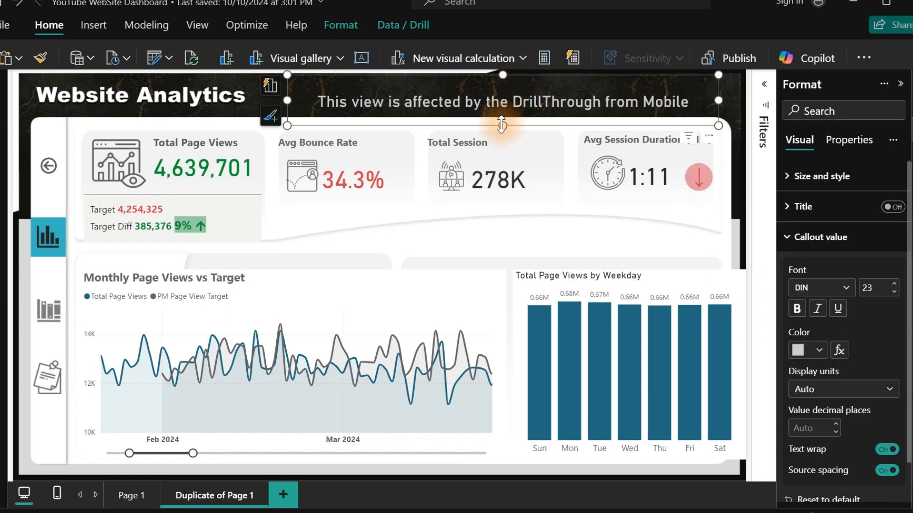
drag(502, 125, 502, 114)
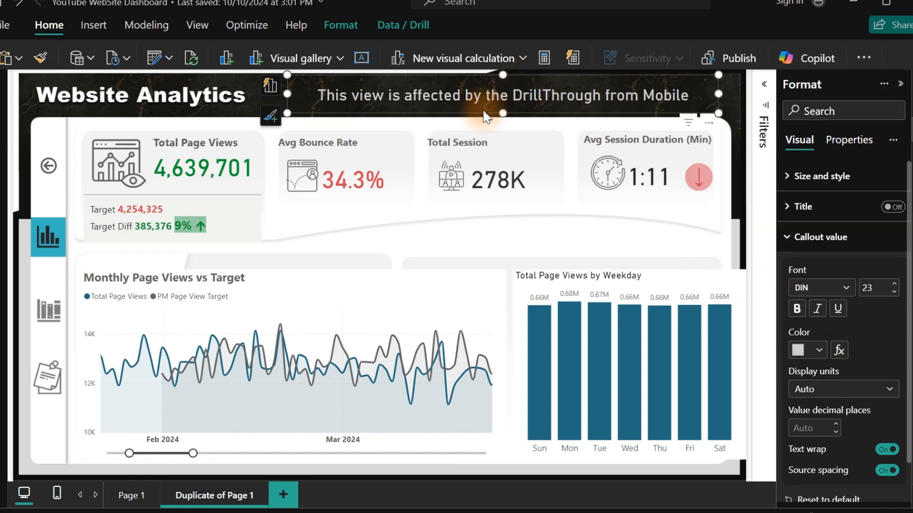
Switch Page 1's page views chart to Traffic Source and set the maximum width of its Y-axis values to 50%.
click(132, 495)
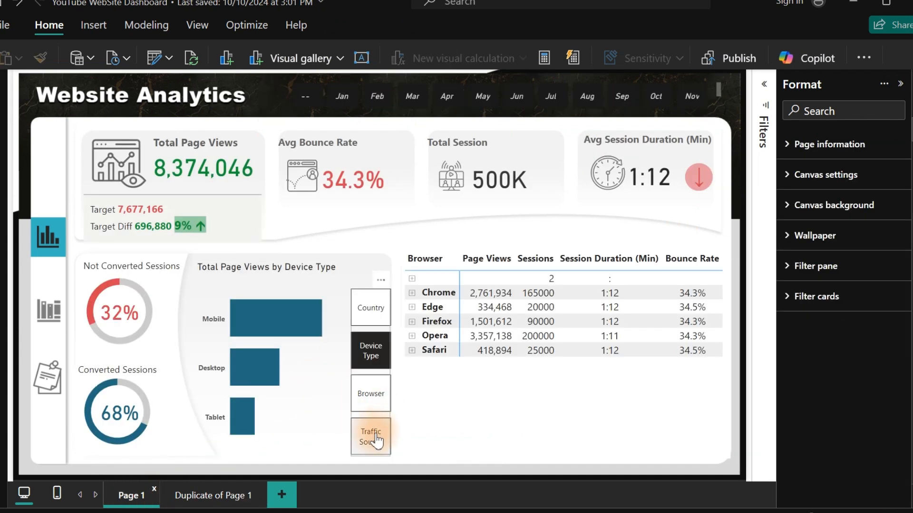
click(376, 438)
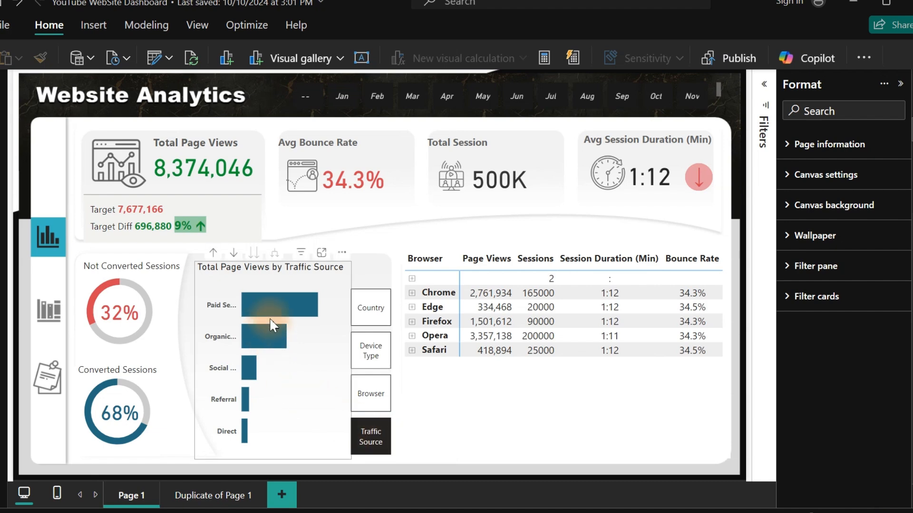
right_click(270, 306)
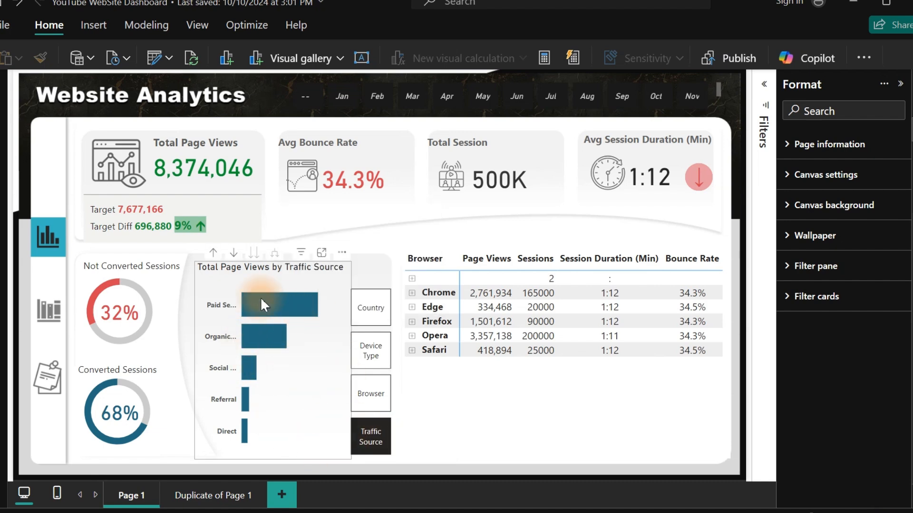
click(296, 404)
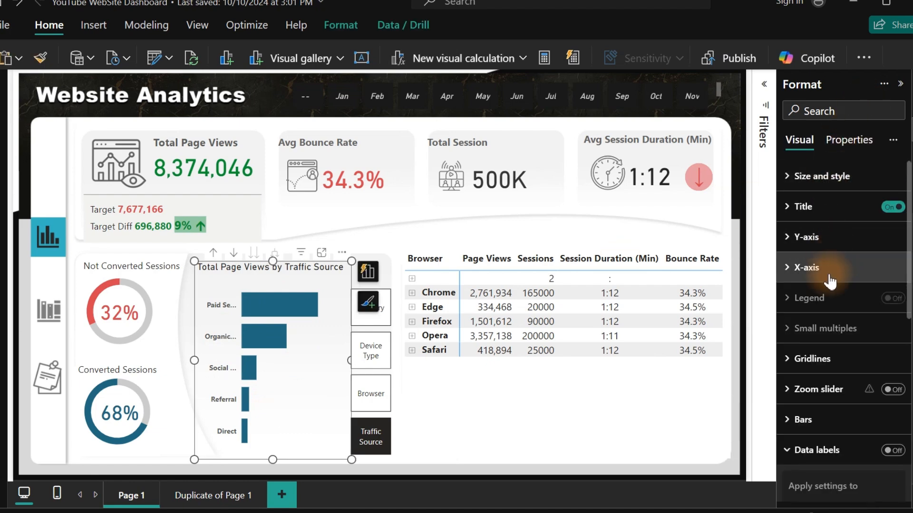
click(826, 237)
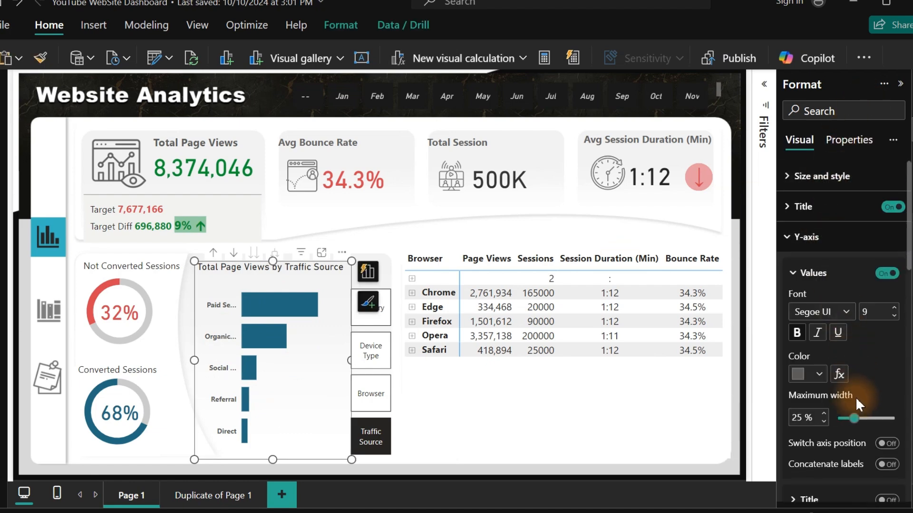
drag(851, 418, 893, 418)
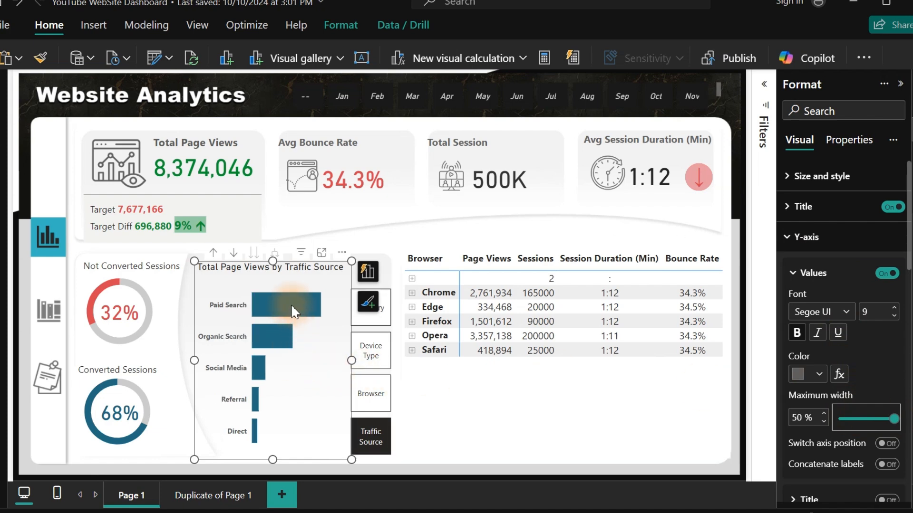
Drill through from the chart's Organic Search bar to Duplicate of Page 1.
mouse_move(281, 339)
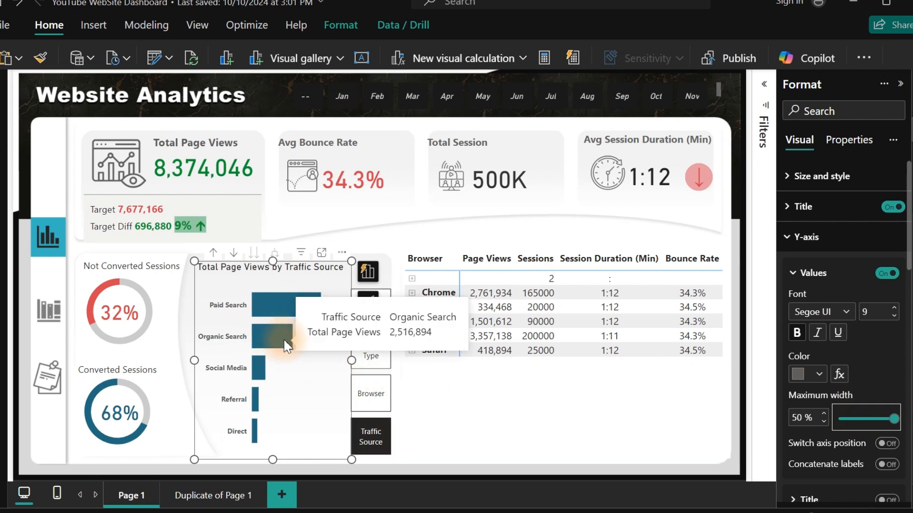
mouse_move(398, 344)
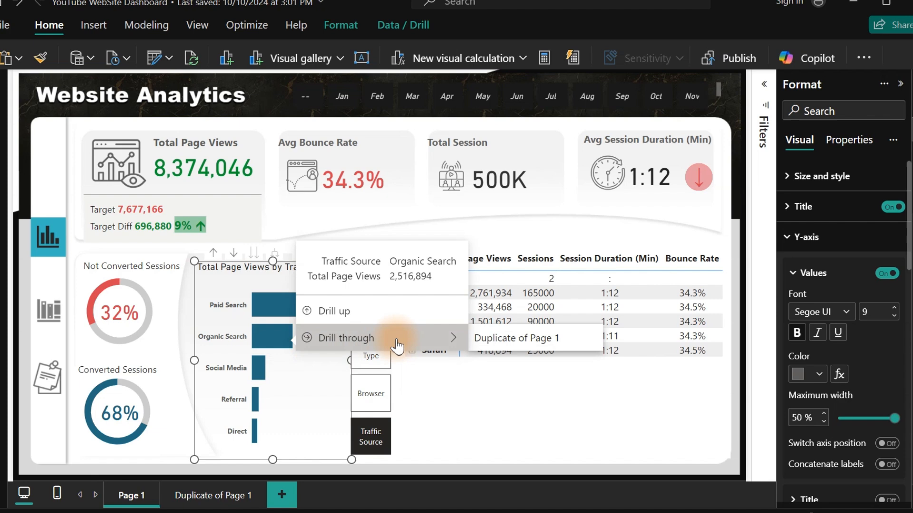
click(527, 350)
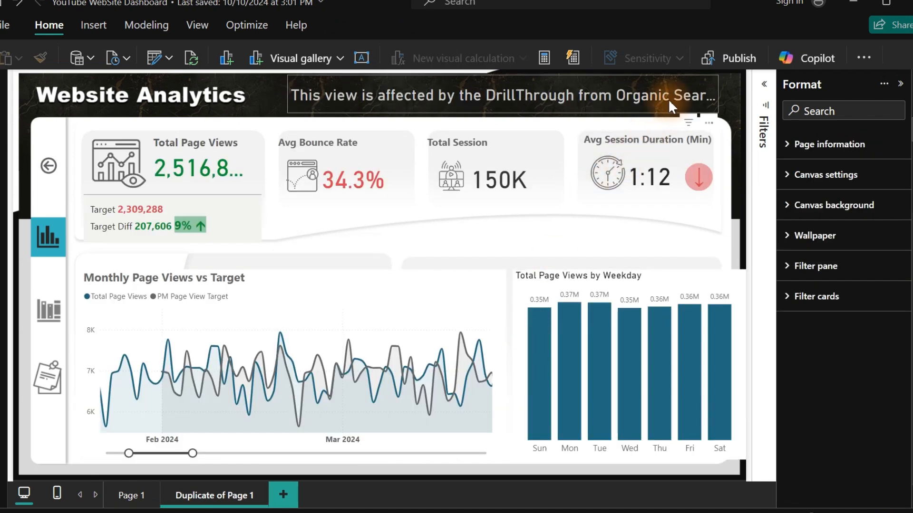
Set the Selected Drill card's callout value font size to 20.
click(505, 103)
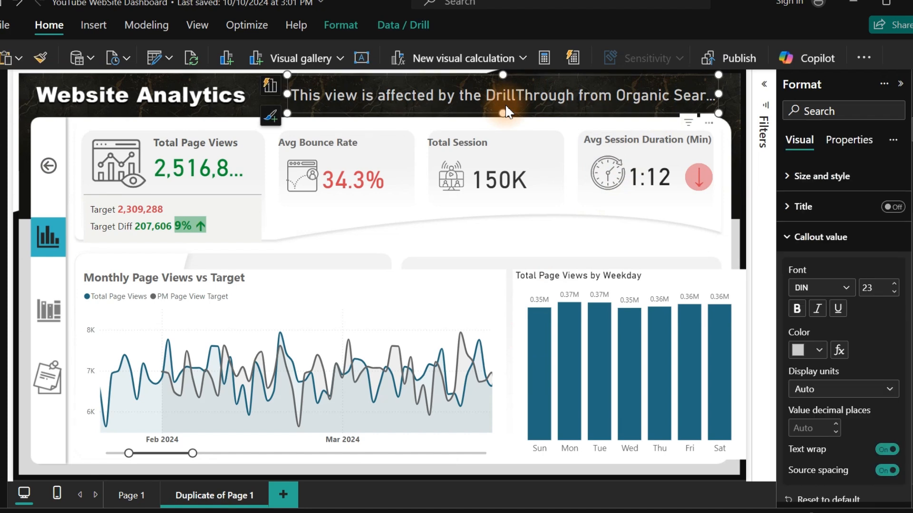
double_click(883, 288)
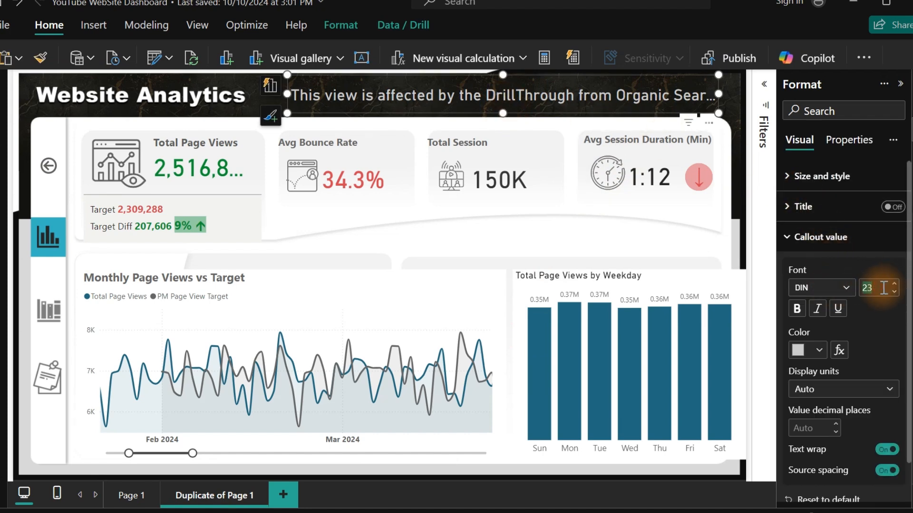
text(20)
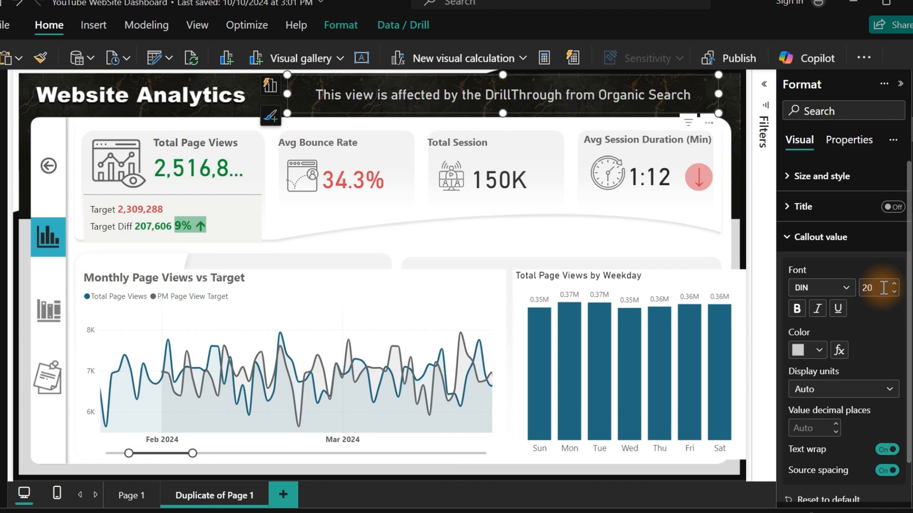
Wrap _Result in the UPPER function in the Selected Drill measure's RETURN expression, then commit the formula and deselect the card.
click(912, 83)
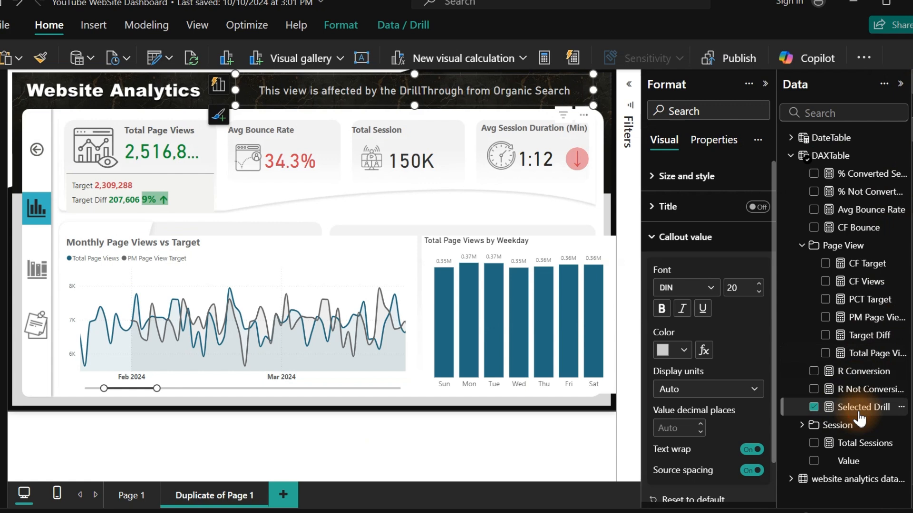
click(855, 407)
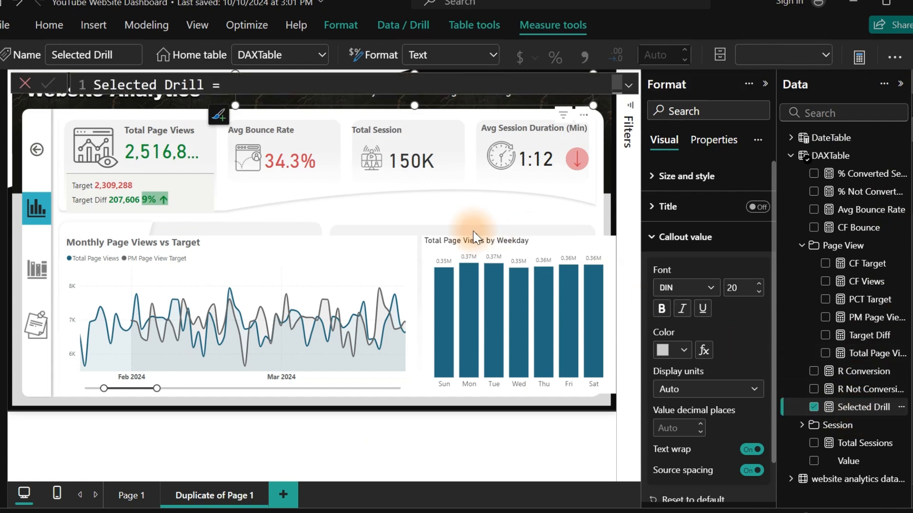
click(628, 86)
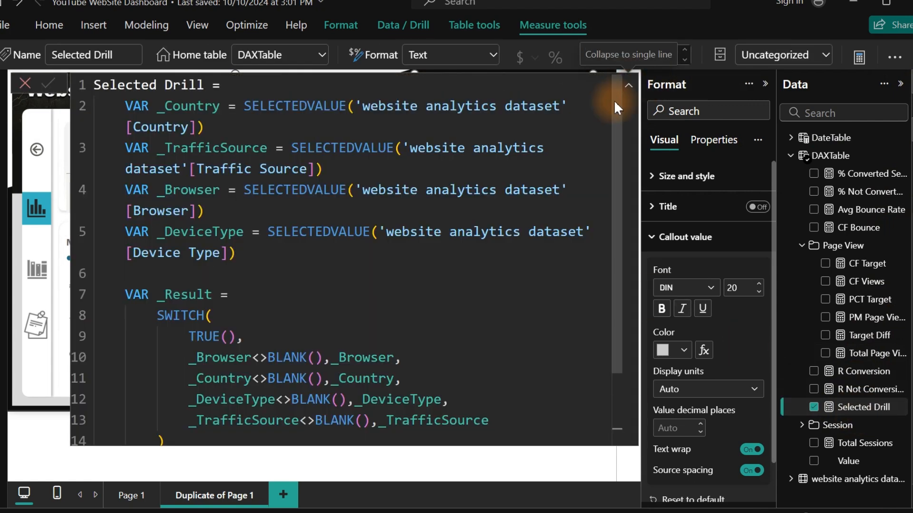
drag(616, 264, 607, 384)
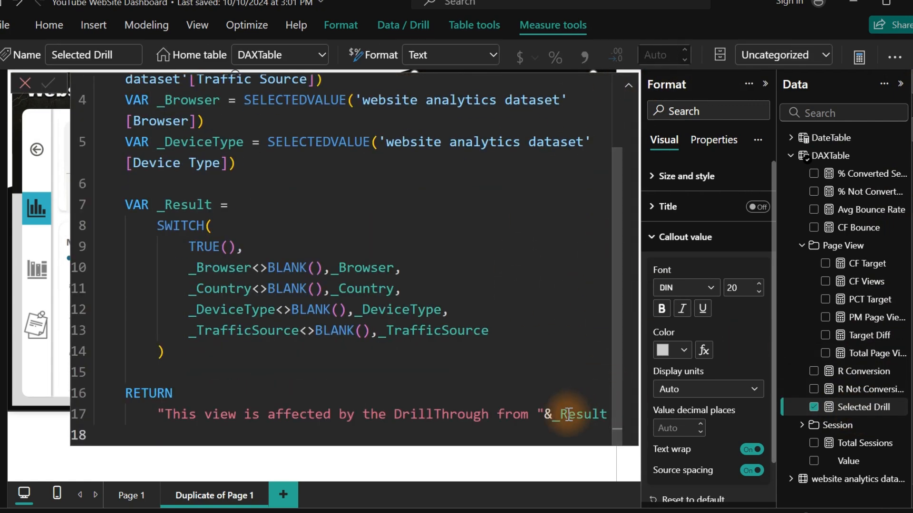
click(553, 413)
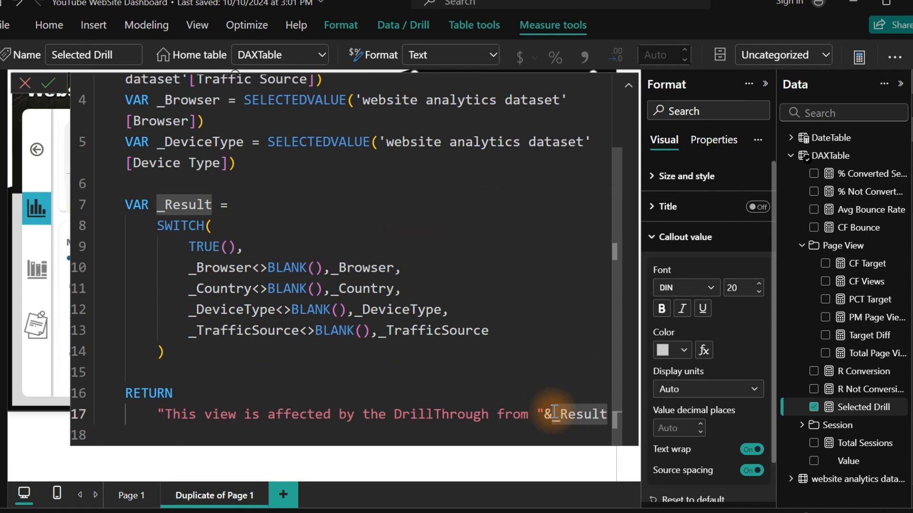
text(up)
key(Tab)
text(()
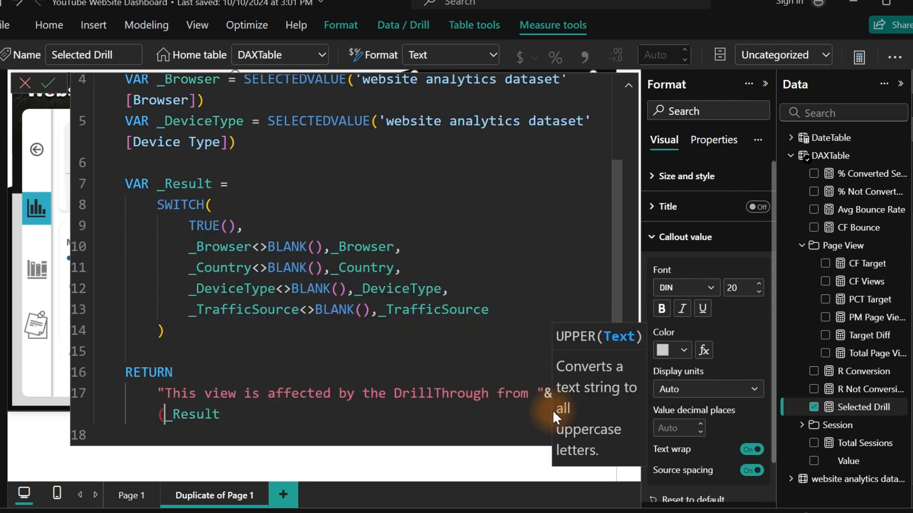
key(End)
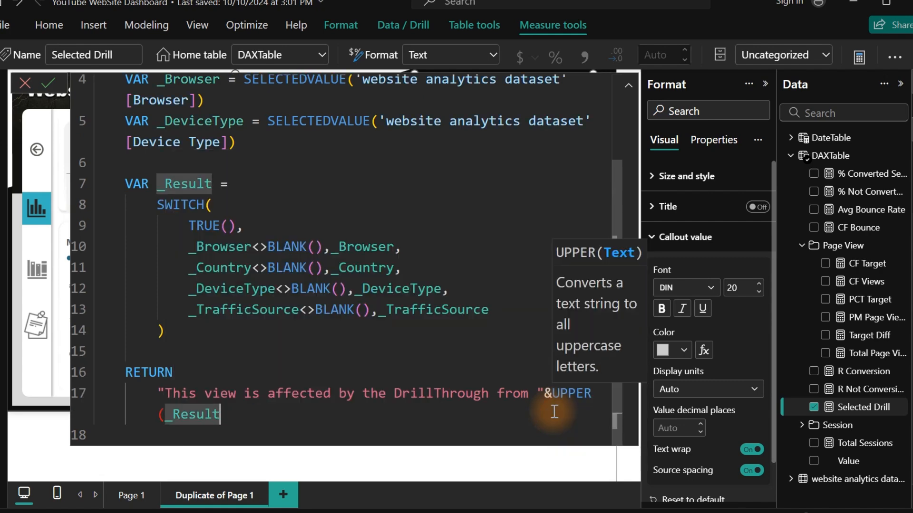
text())
key(Return)
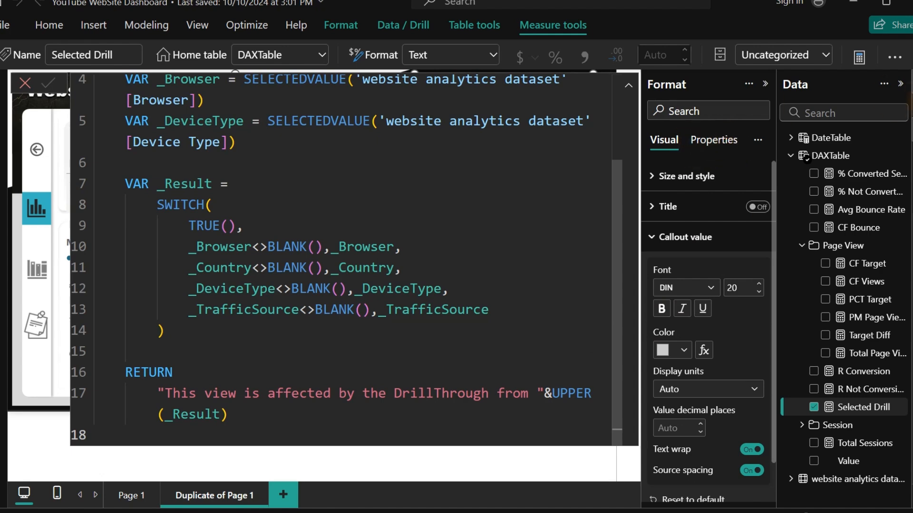
click(18, 142)
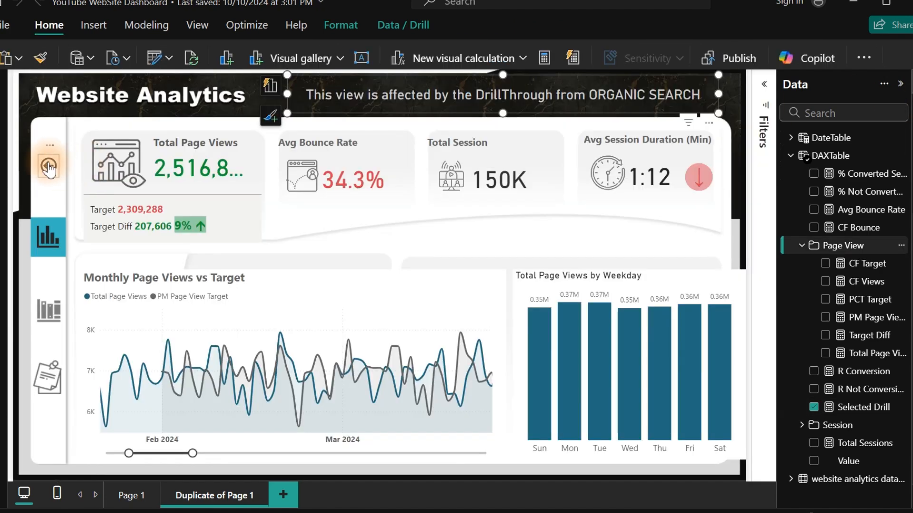
click(19, 144)
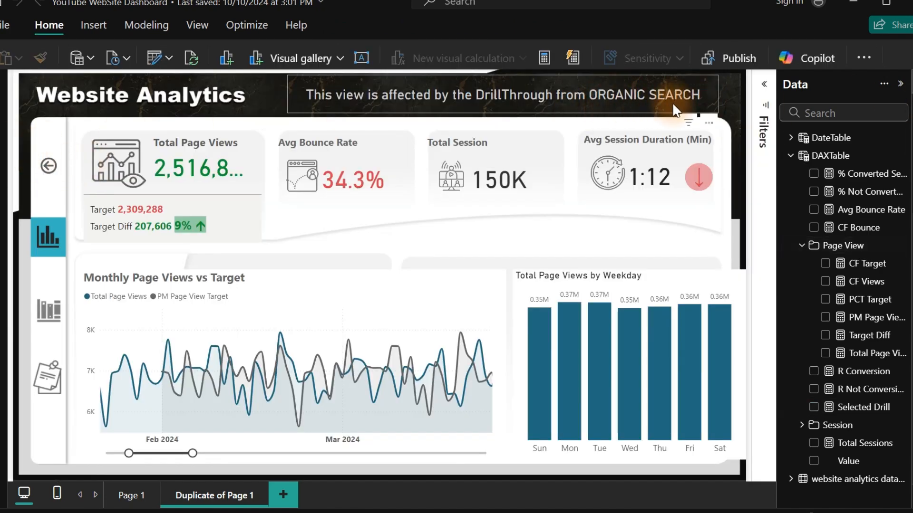